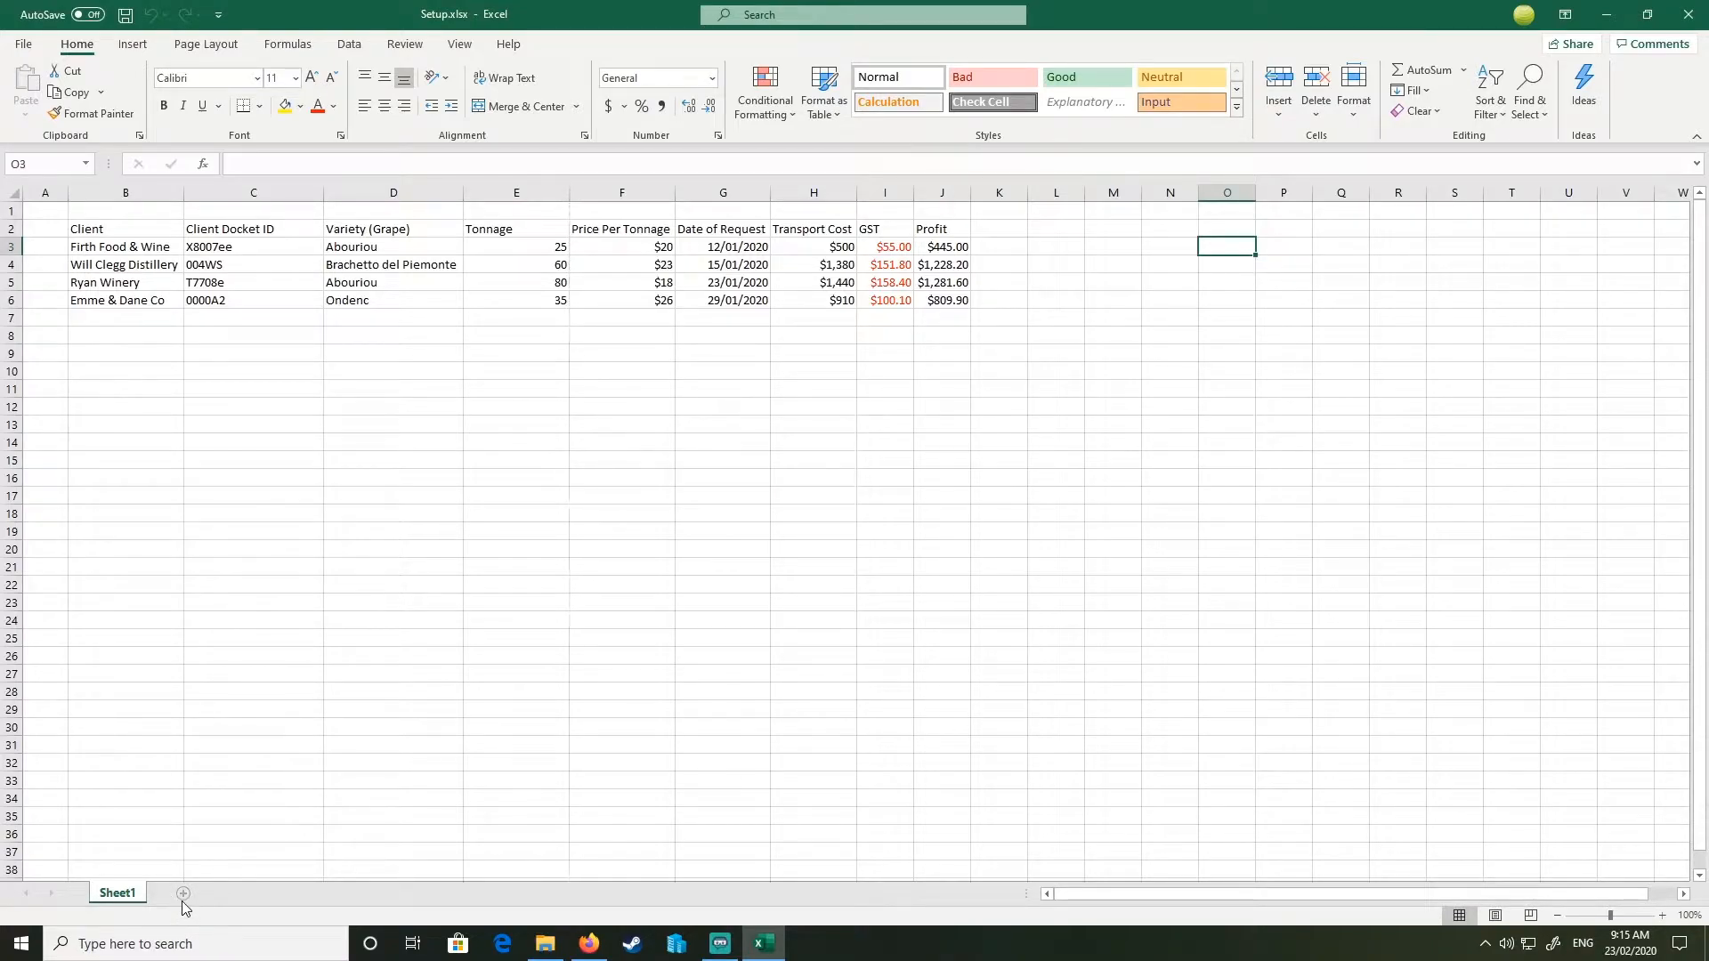
Step: Add a new worksheet to the workbook and name it Data
left_click(182, 894)
double_click(182, 901)
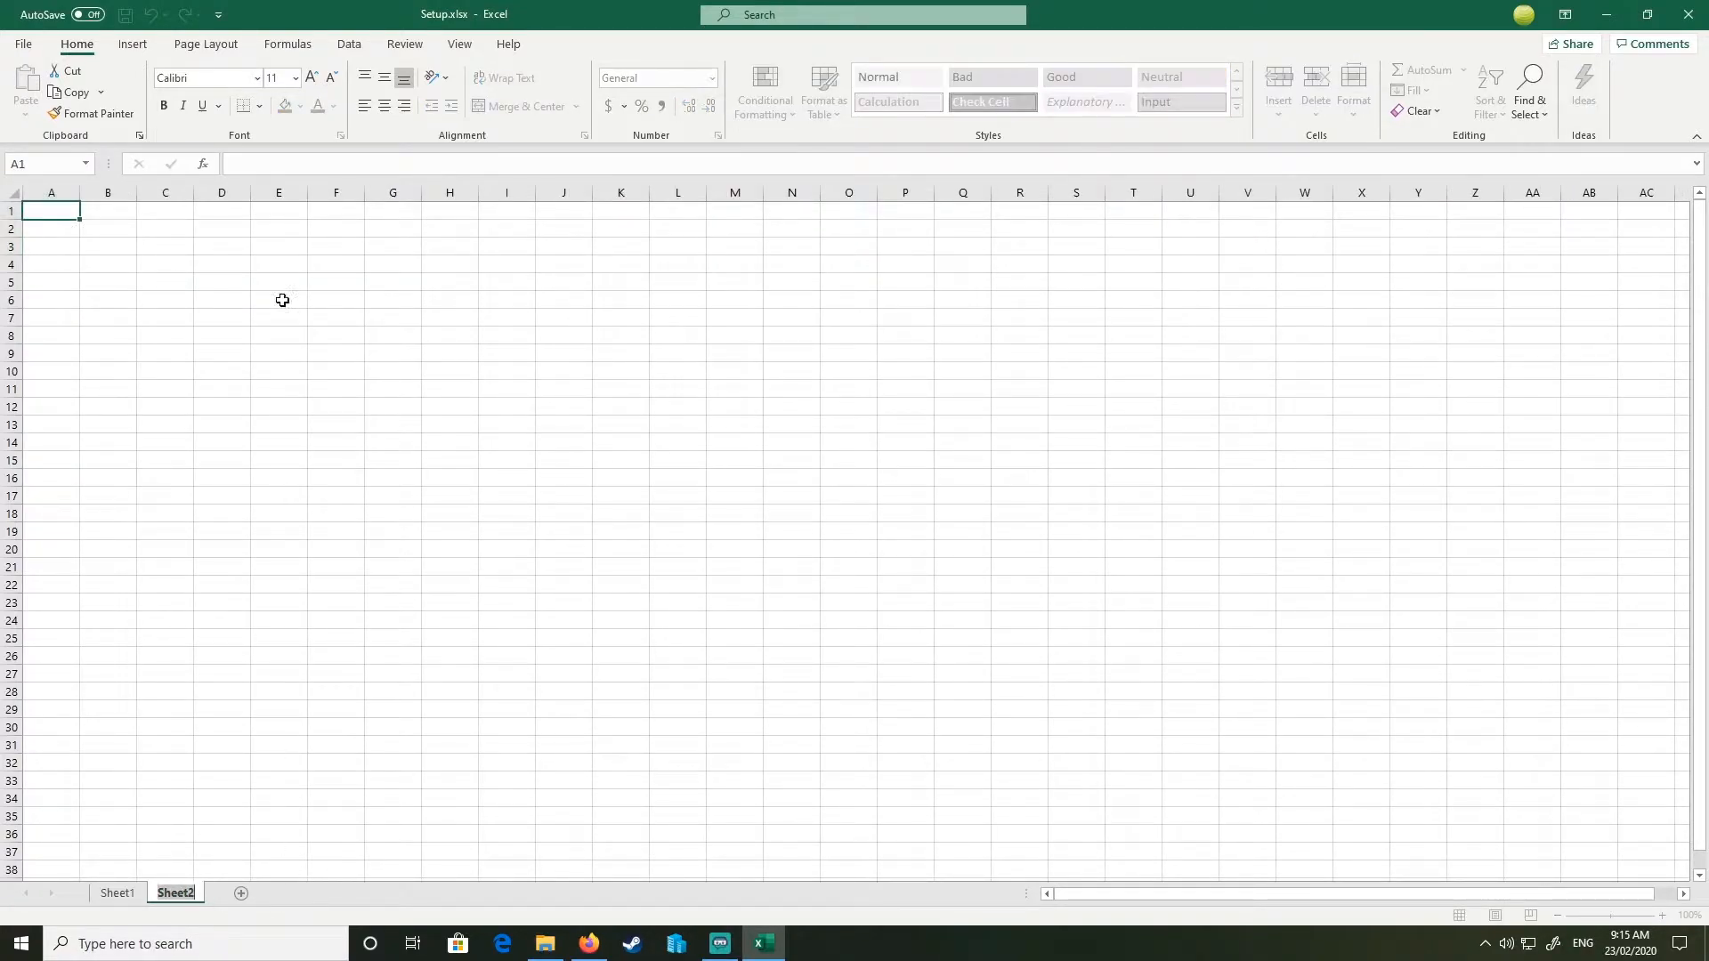
type("Data")
key("Return")
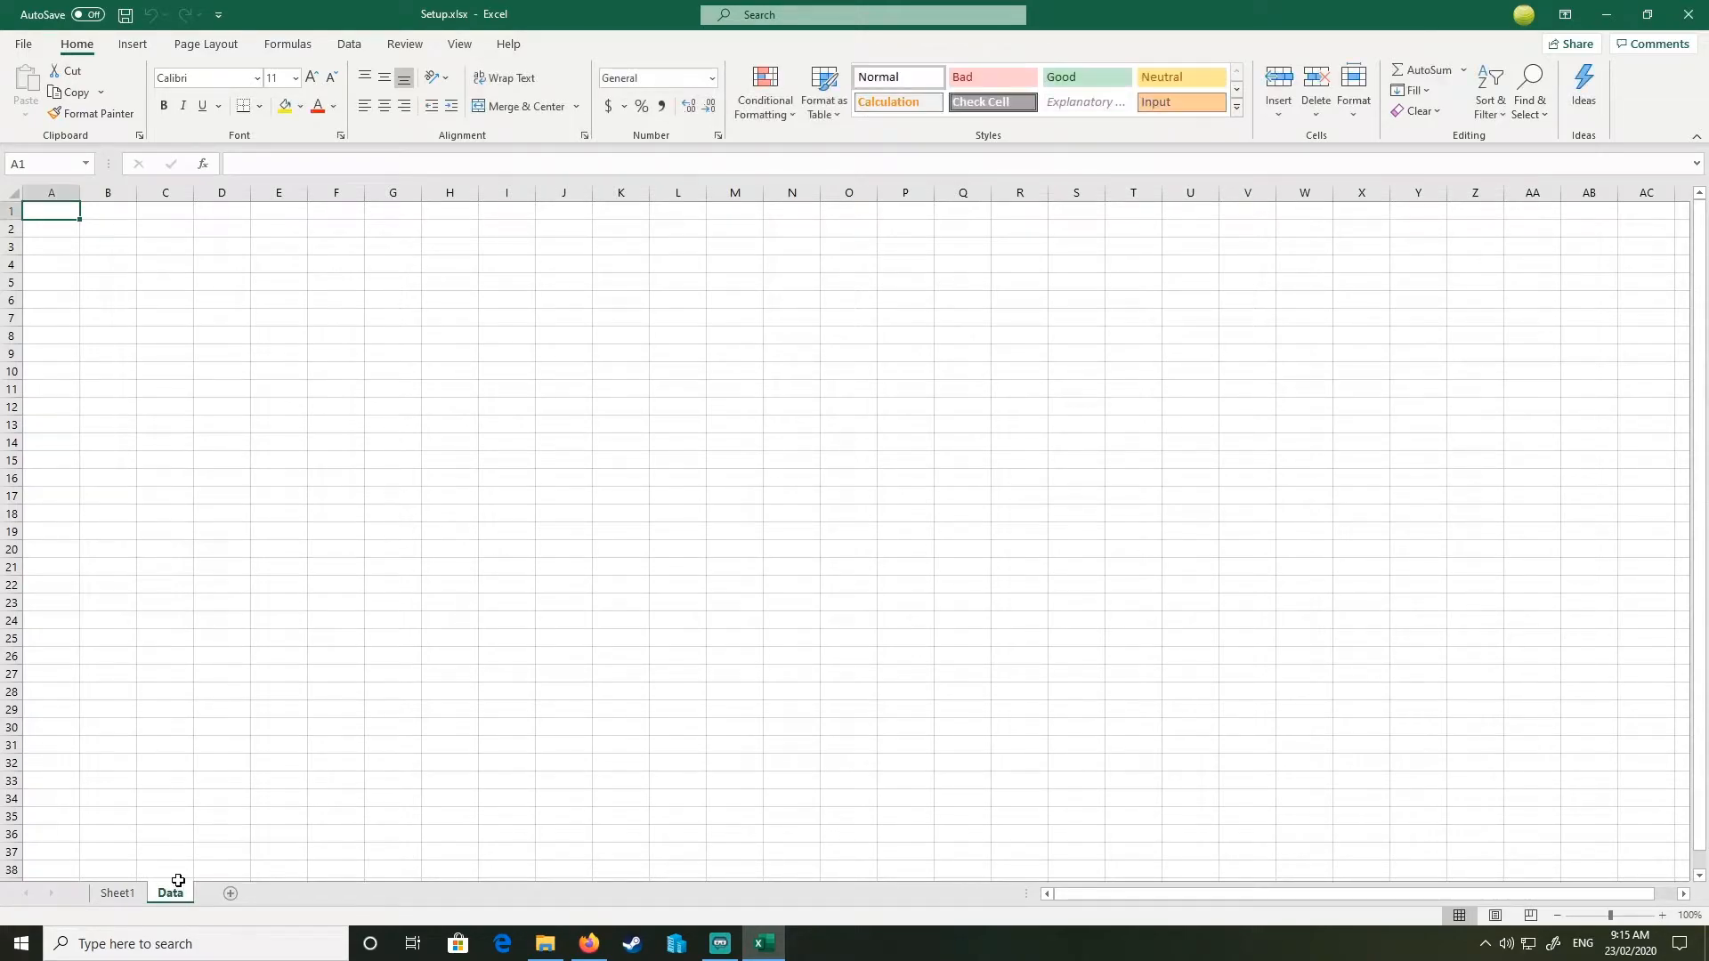
Step: Copy the Client column with its header from Sheet1 to A2 of the Data sheet and fit column A's width
left_click(114, 893)
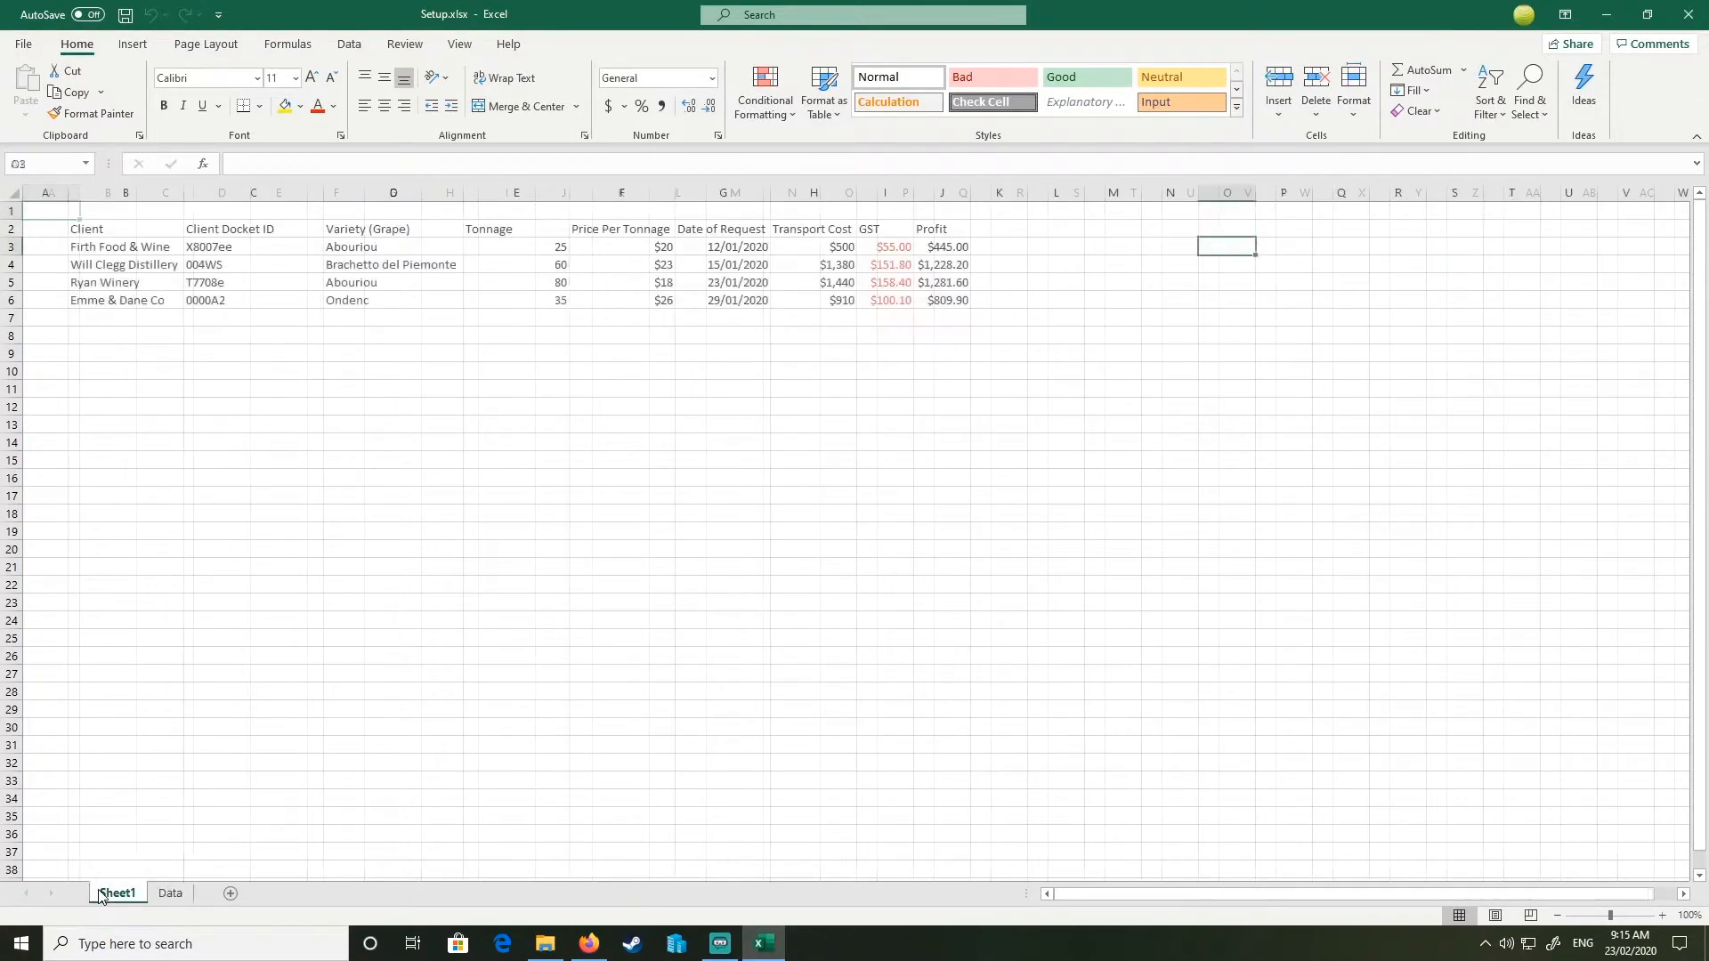
left_click(135, 322)
left_click_drag(128, 223, 178, 303)
key("ctrl+c")
left_click(171, 892)
left_click(32, 229)
key("ctrl+v")
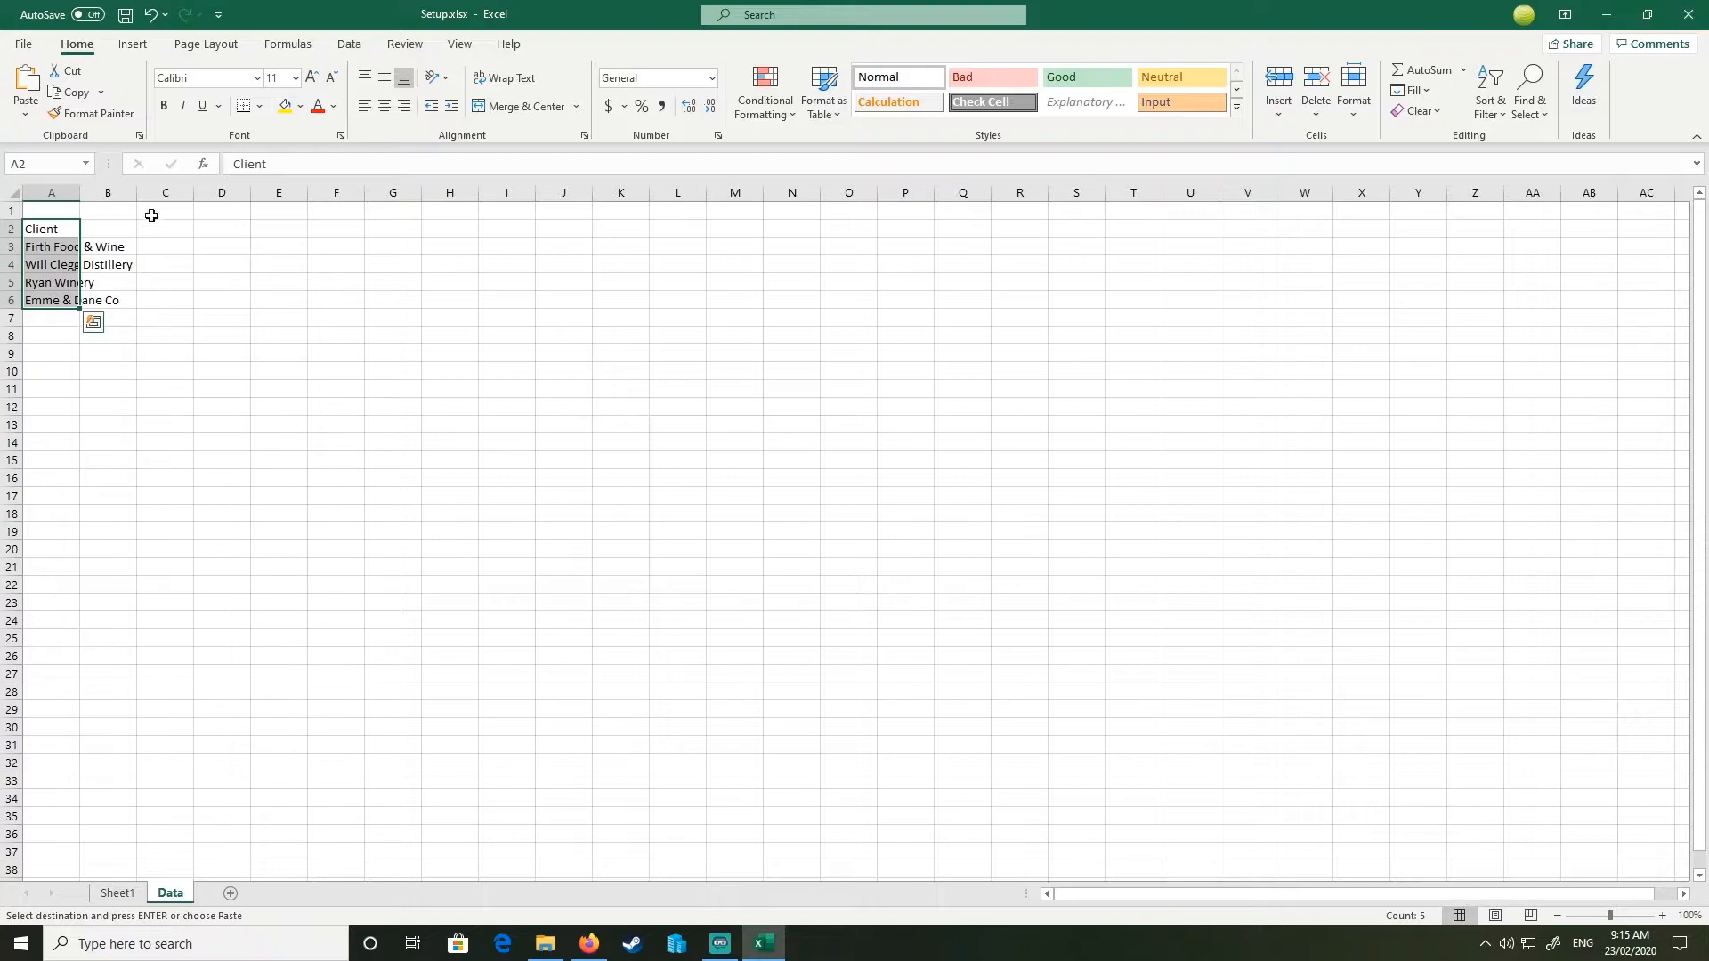
double_click(80, 192)
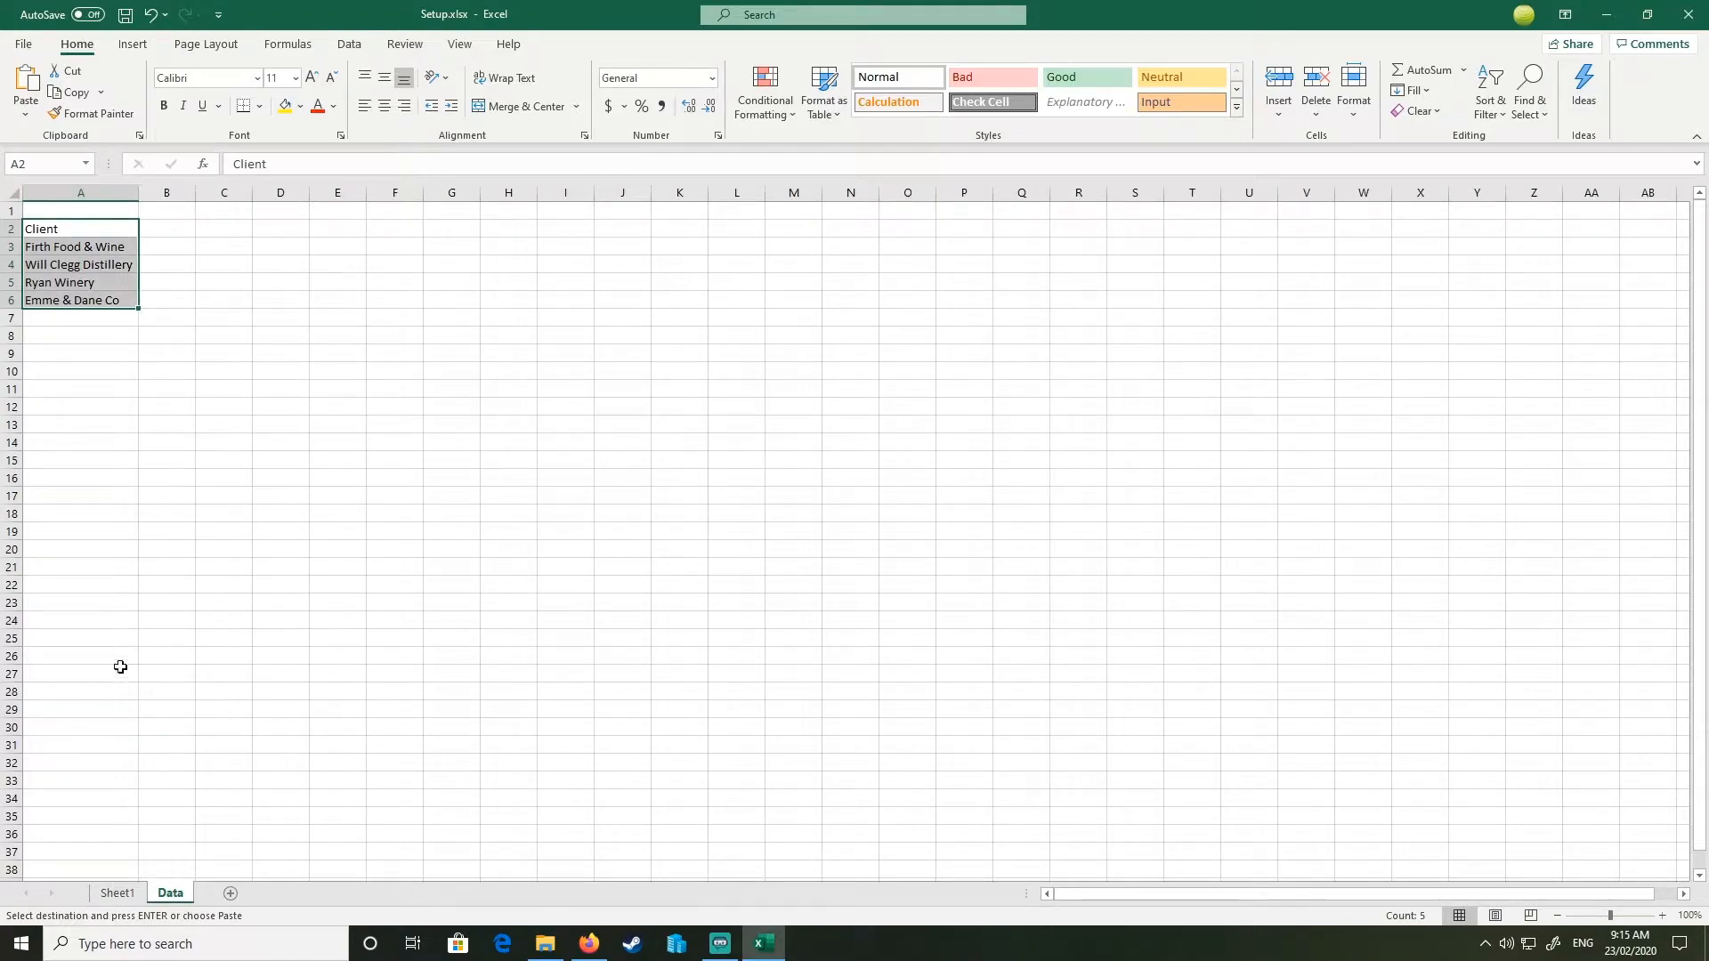
Step: Copy the Variety (Grape) column with its header from Sheet1 to B2 of the Data sheet and fit column B's width
left_click(116, 893)
left_click(382, 242)
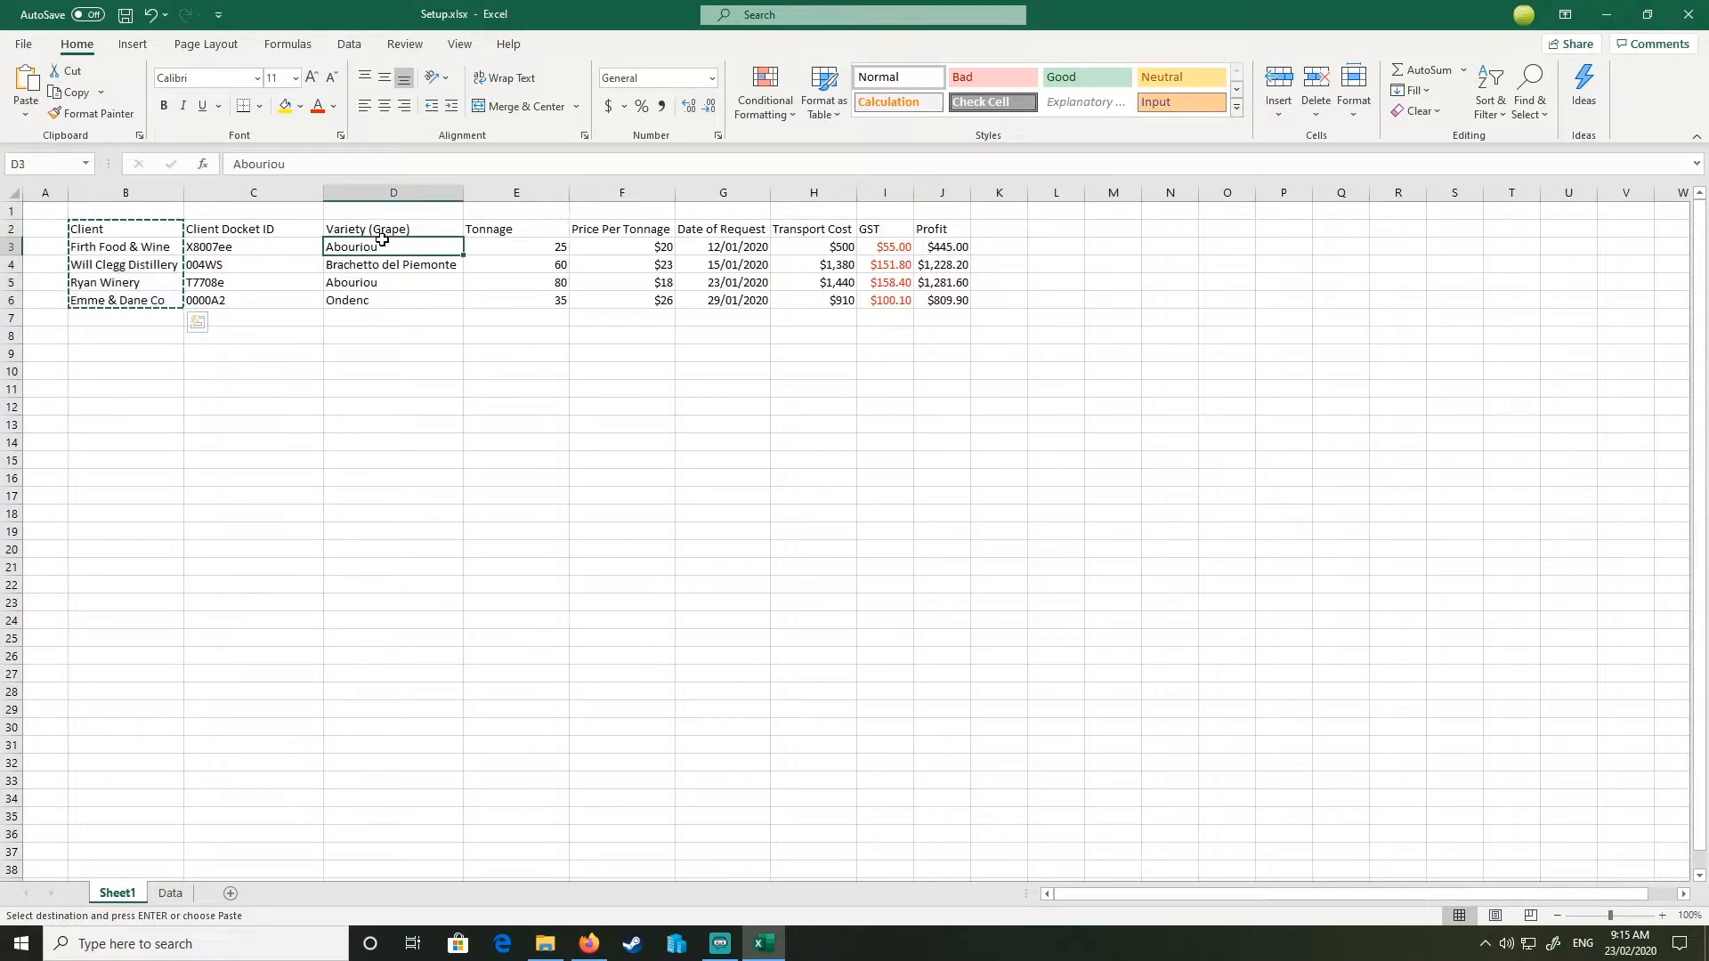
left_click_drag(392, 229, 396, 300)
key("ctrl+c")
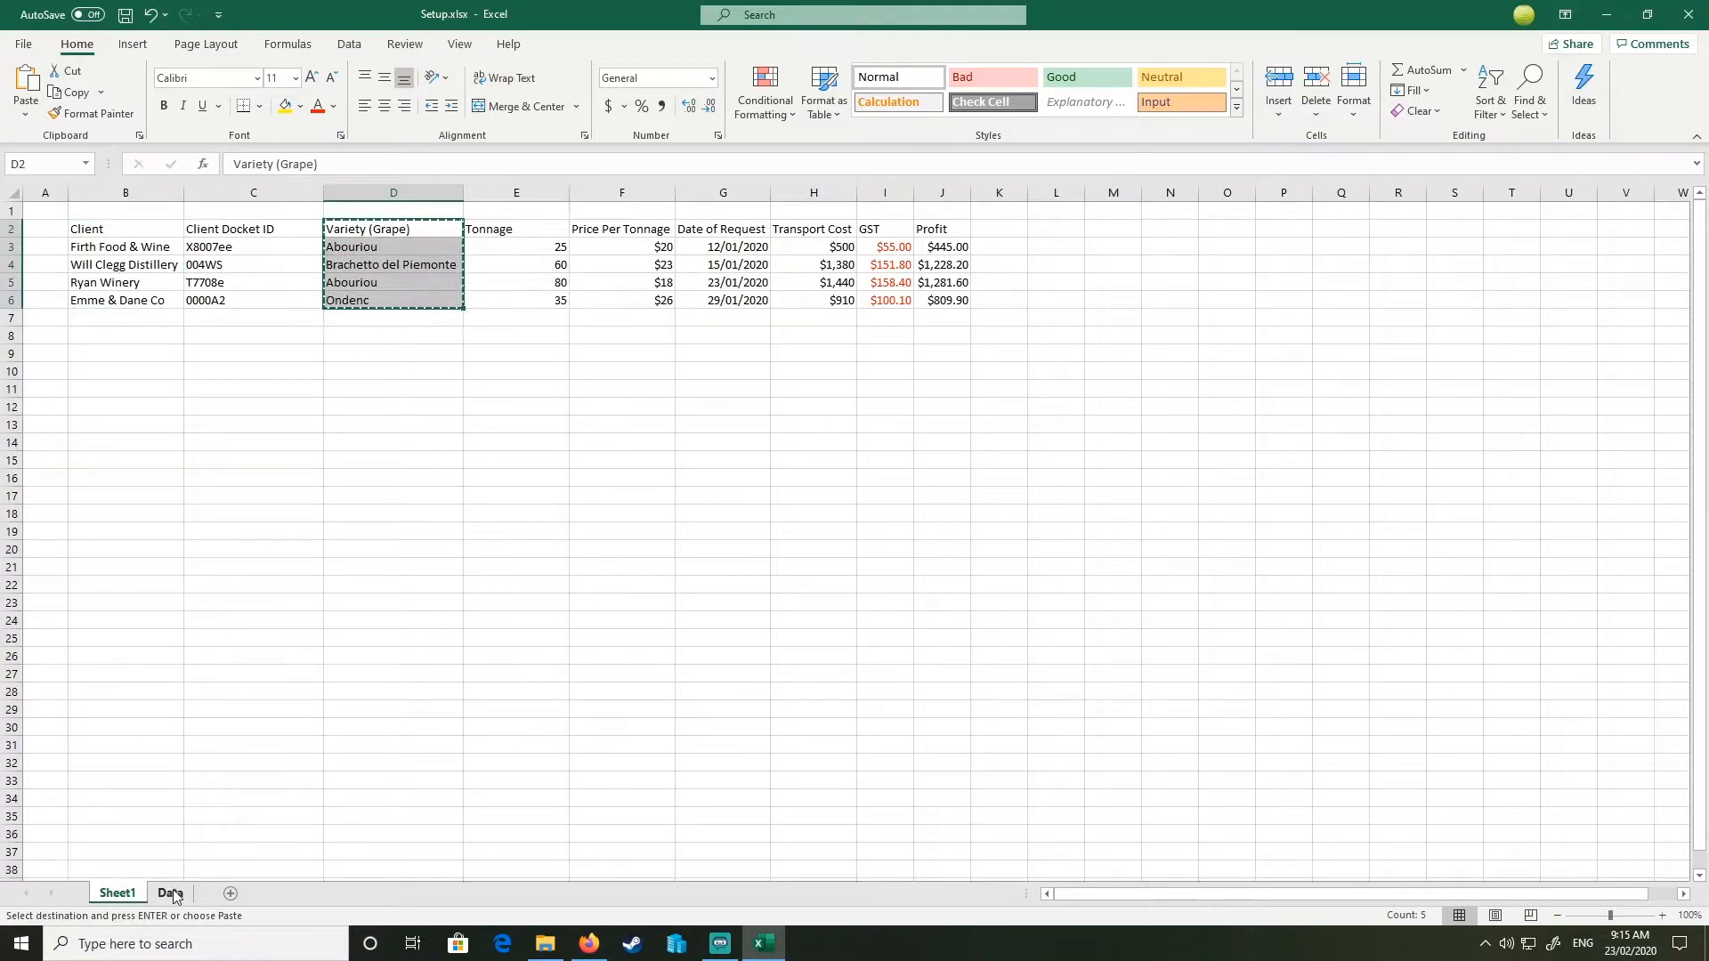
left_click(170, 893)
left_click(194, 223)
key("ctrl+v")
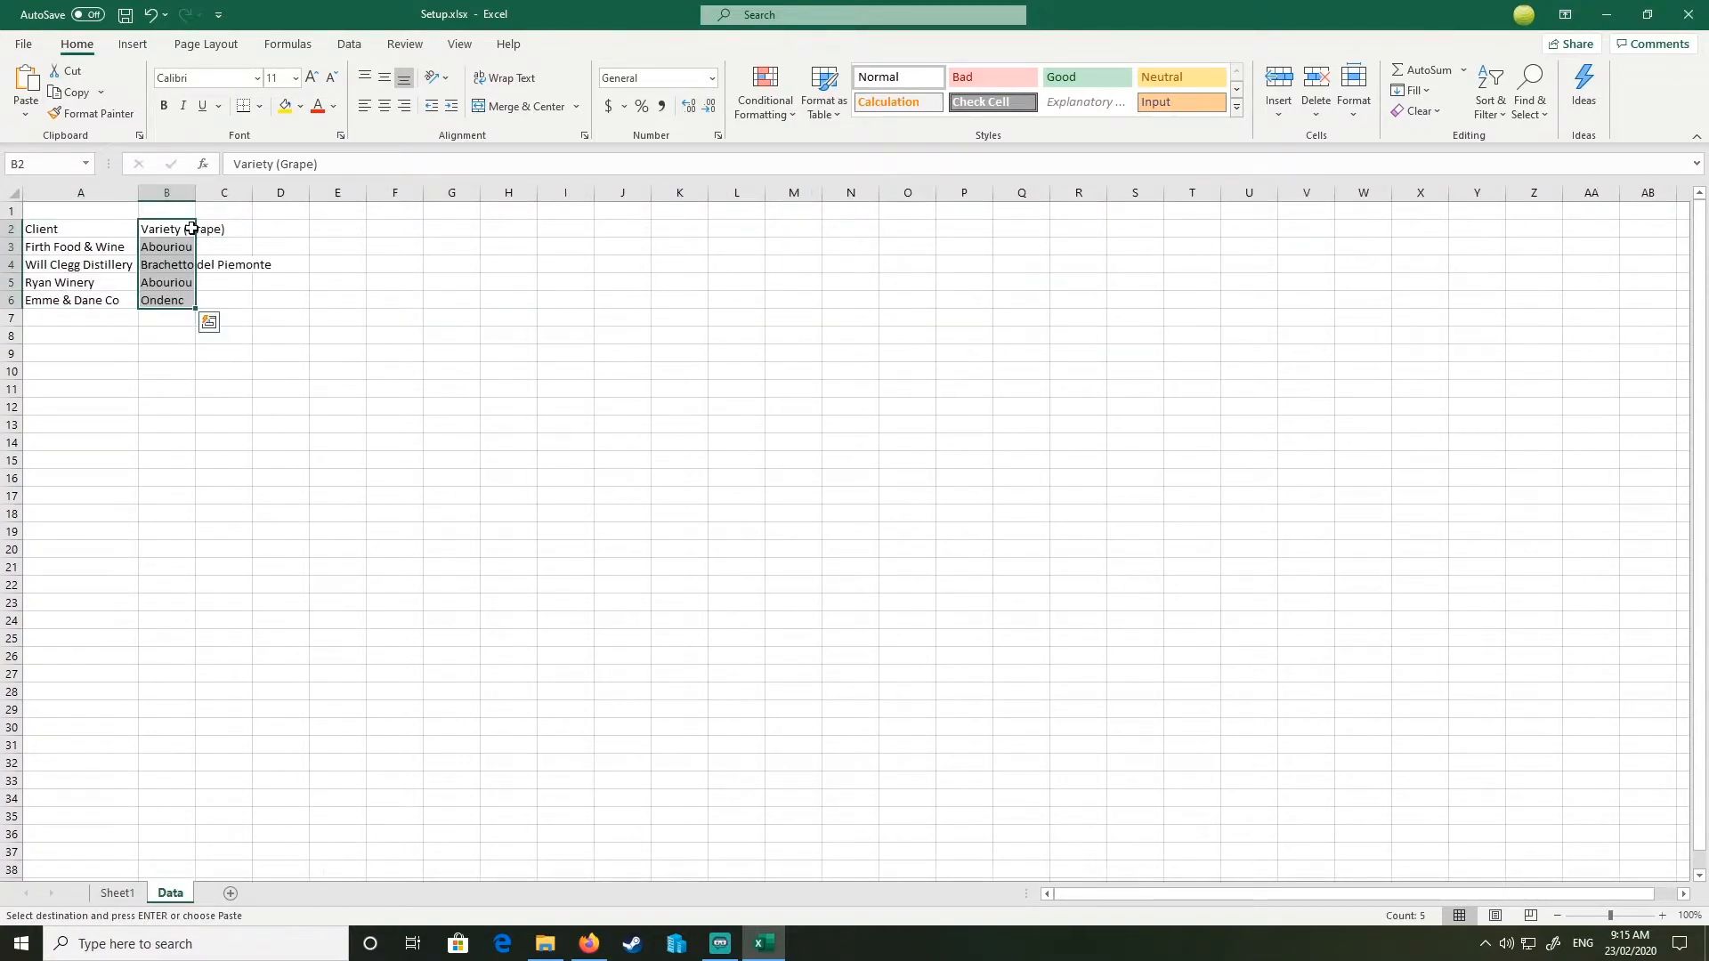
double_click(195, 186)
left_click(290, 211)
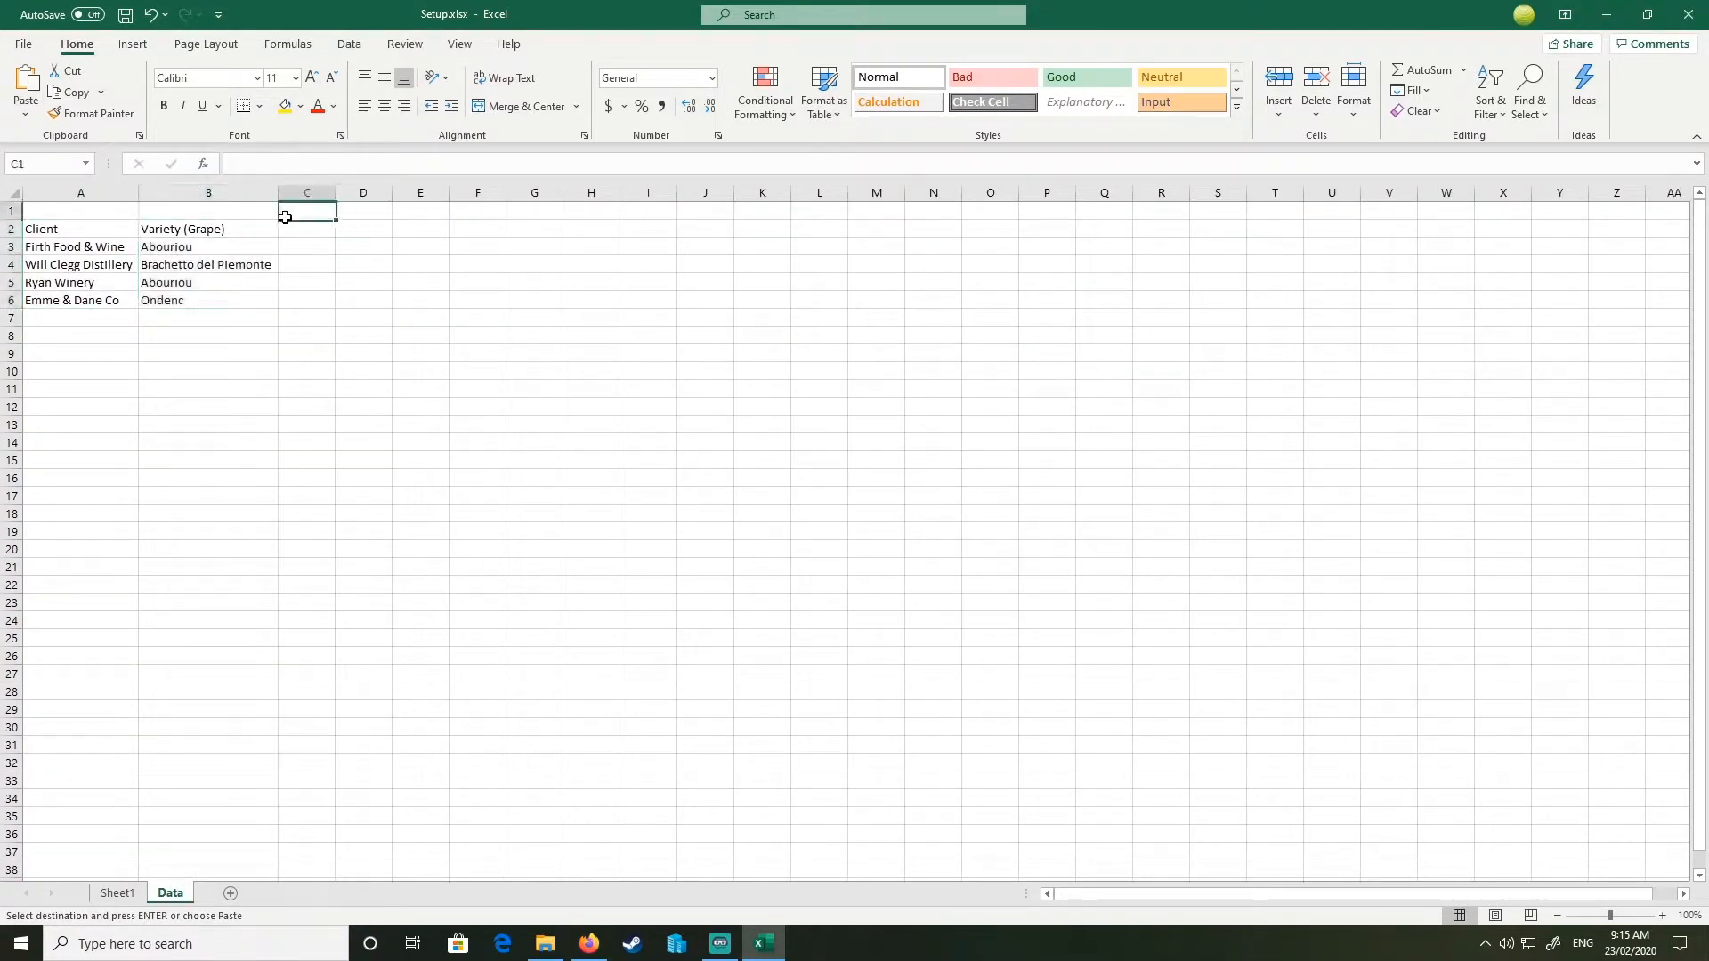
Step: Copy the Price Per Tonnage column with its header from Sheet1 to C2 of the Data sheet and fit column C's width
left_click(117, 893)
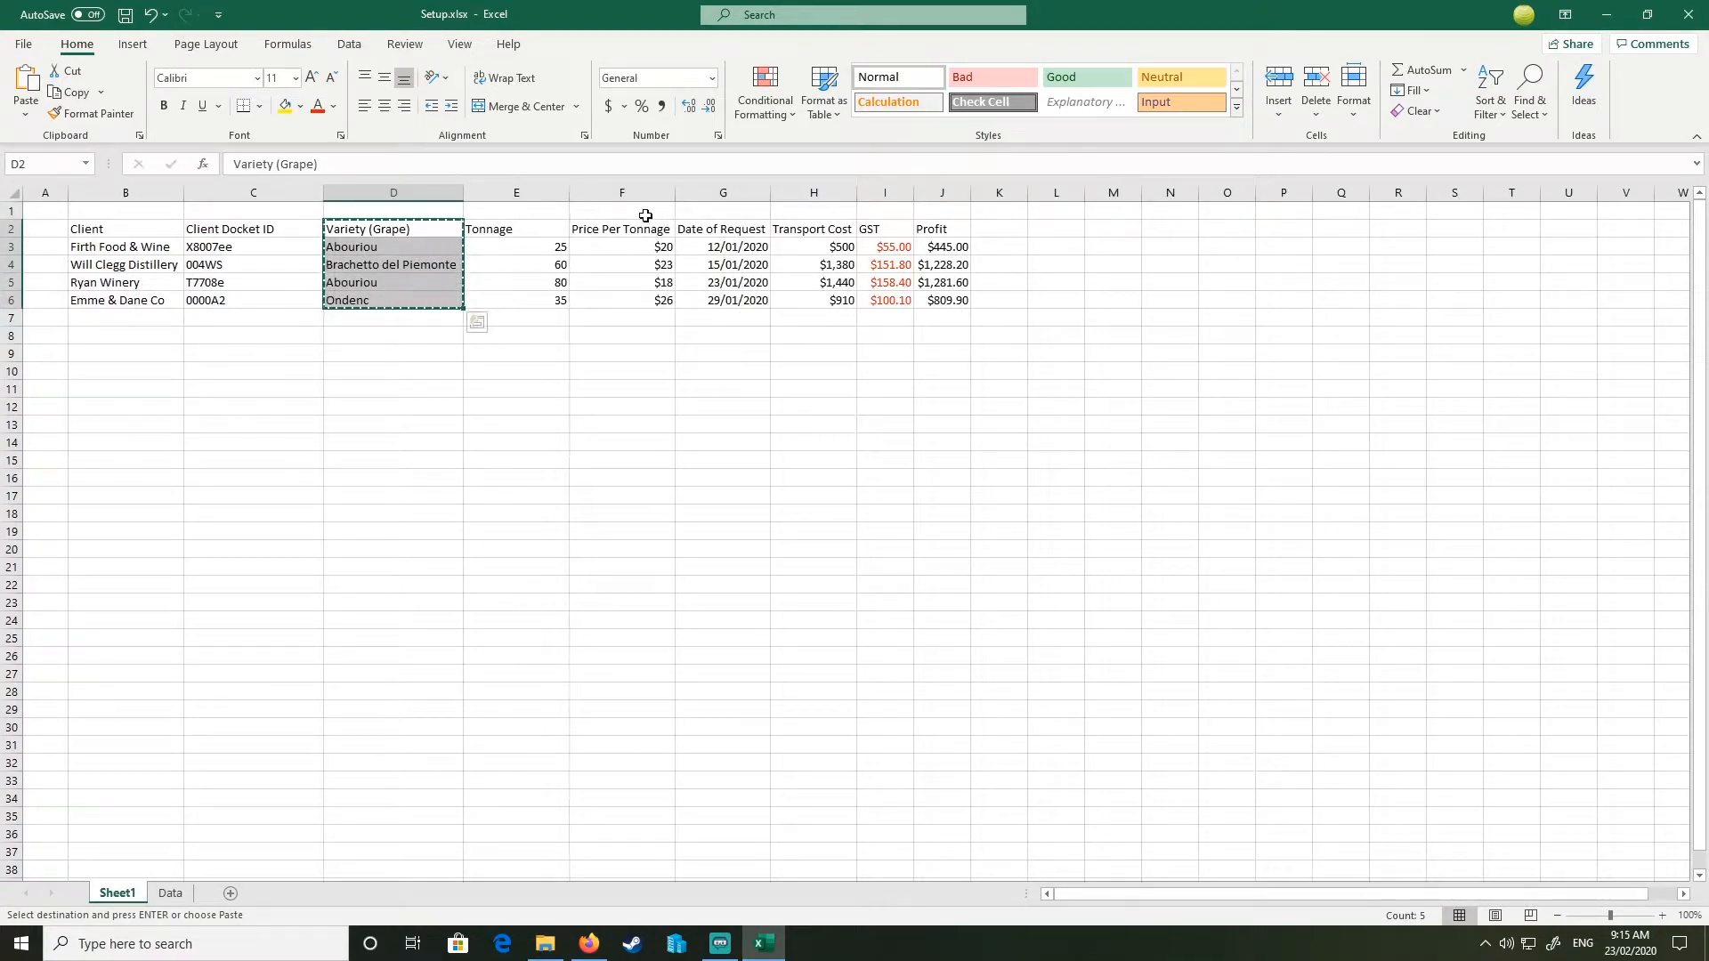
left_click_drag(627, 231, 658, 303)
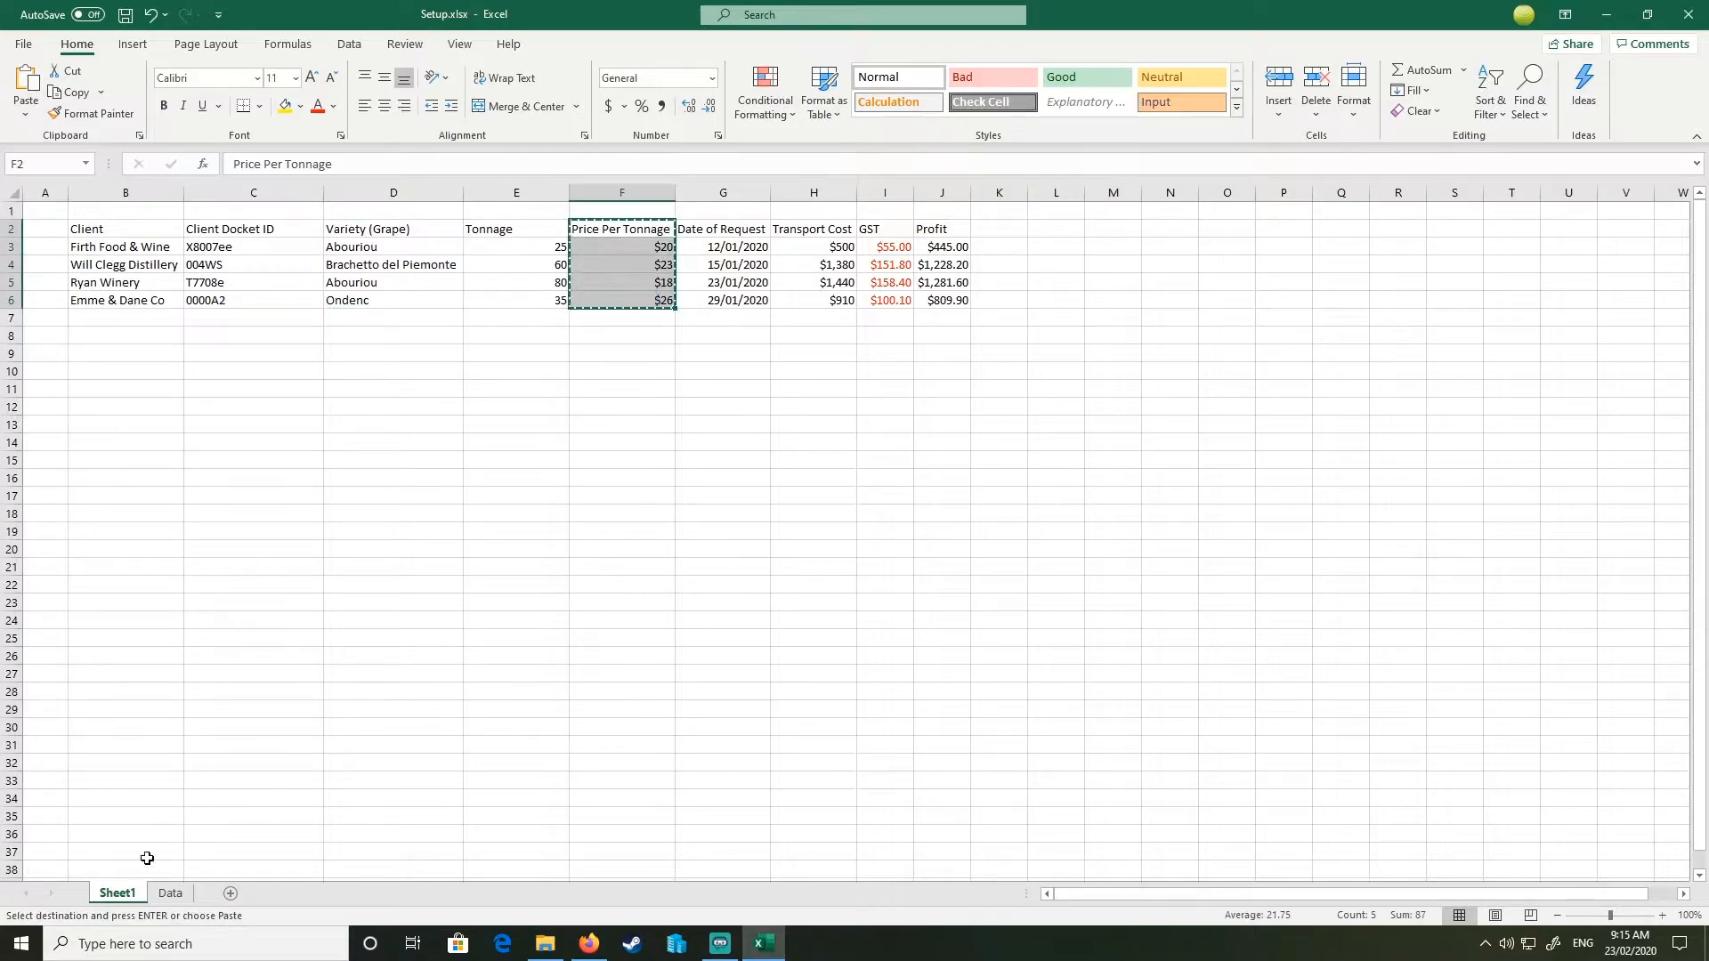
left_click(170, 892)
left_click(321, 226)
key("ctrl+v")
left_click(356, 405)
double_click(330, 203)
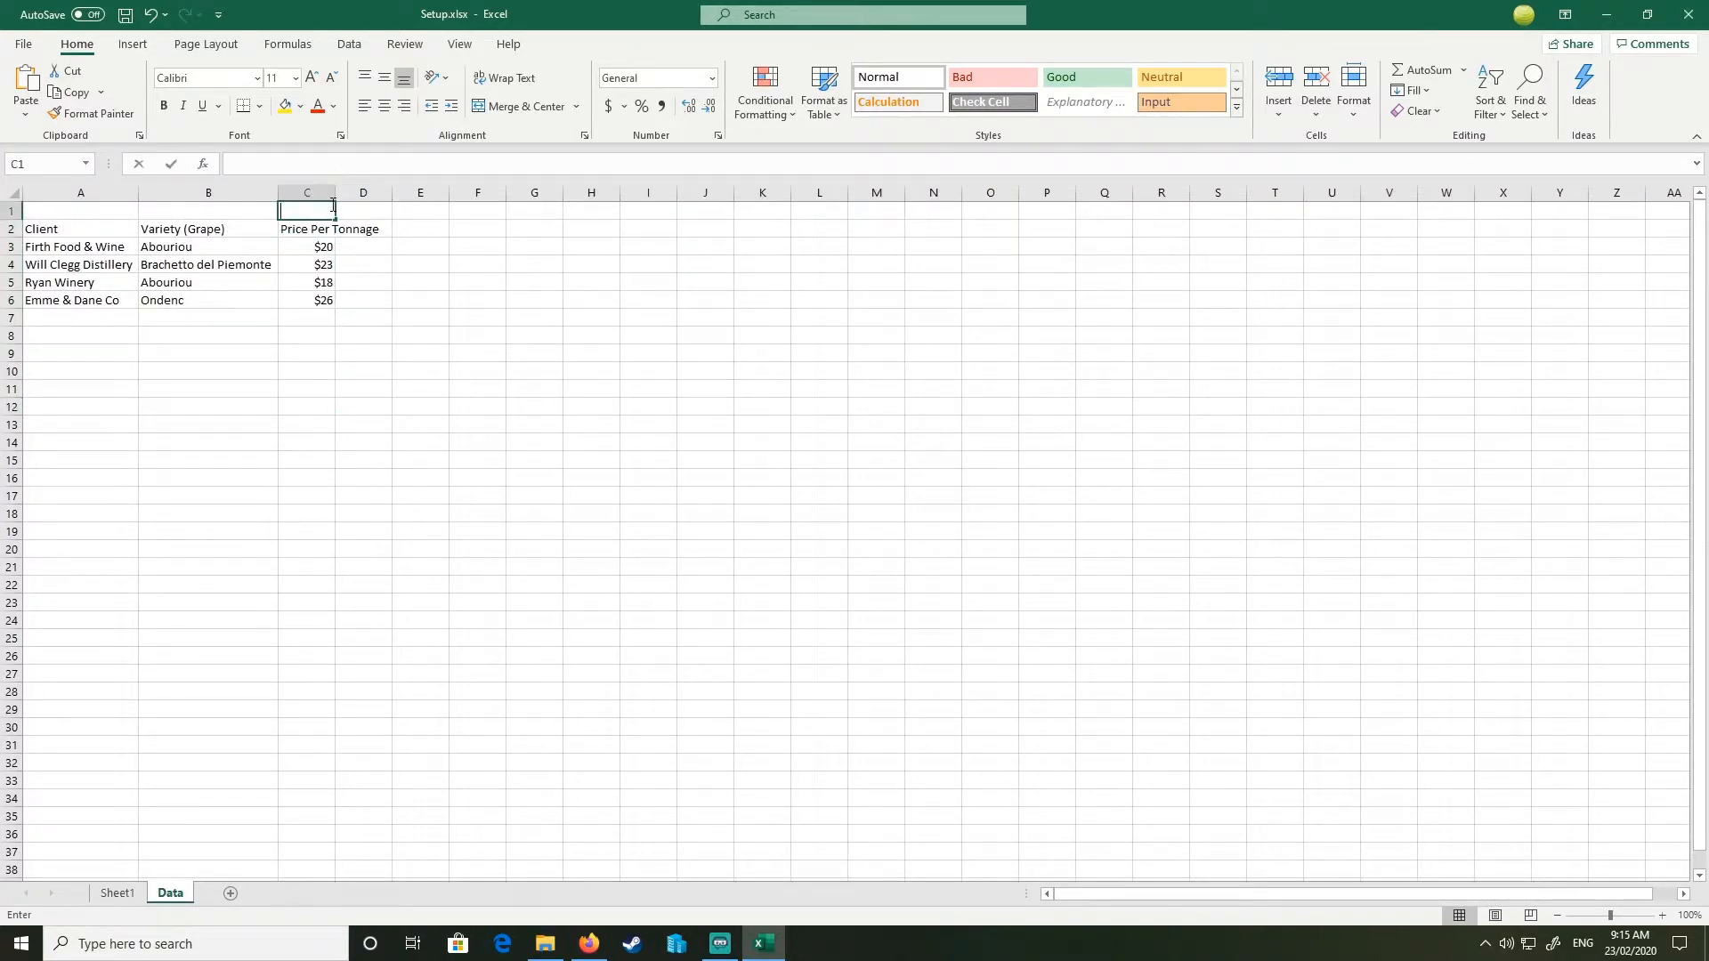
double_click(336, 191)
Step: Move the Variety (Grape) and Price Per Tonnage block to C2:D6, narrowing the blank column B and fitting column D's width
left_click_drag(207, 229, 369, 300)
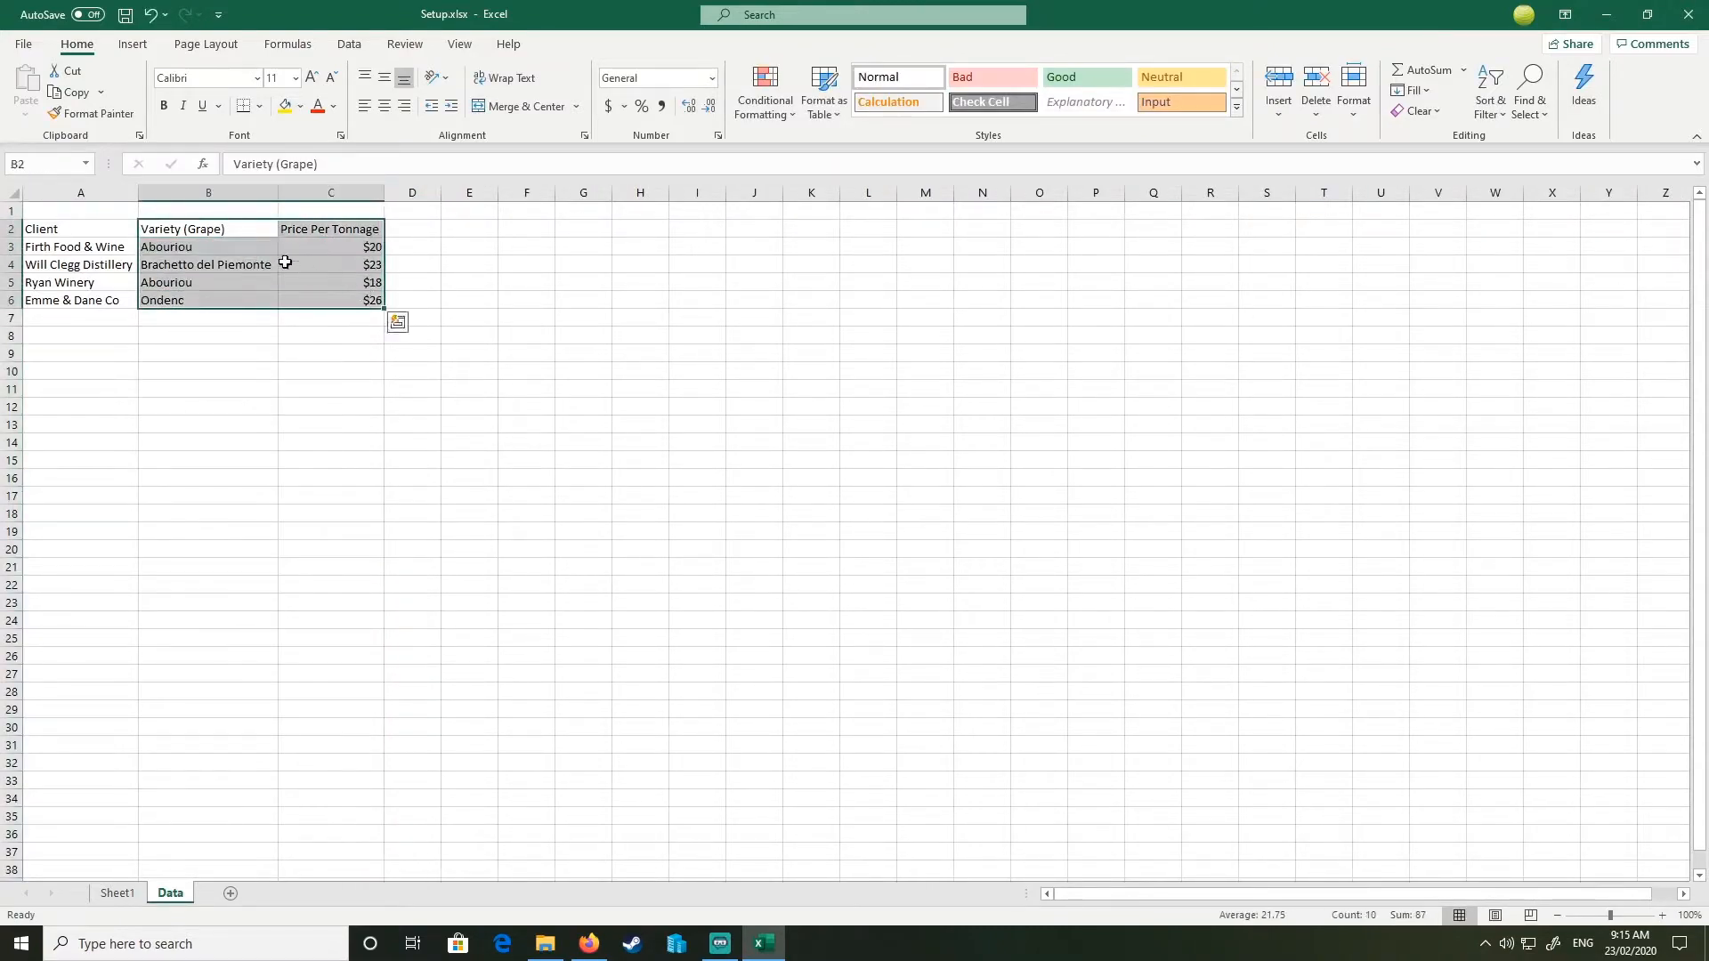
left_click(205, 215)
left_click_drag(186, 219, 343, 303)
key("Escape")
left_click(186, 218)
left_click_drag(172, 233, 366, 303)
left_click_drag(242, 223, 430, 320)
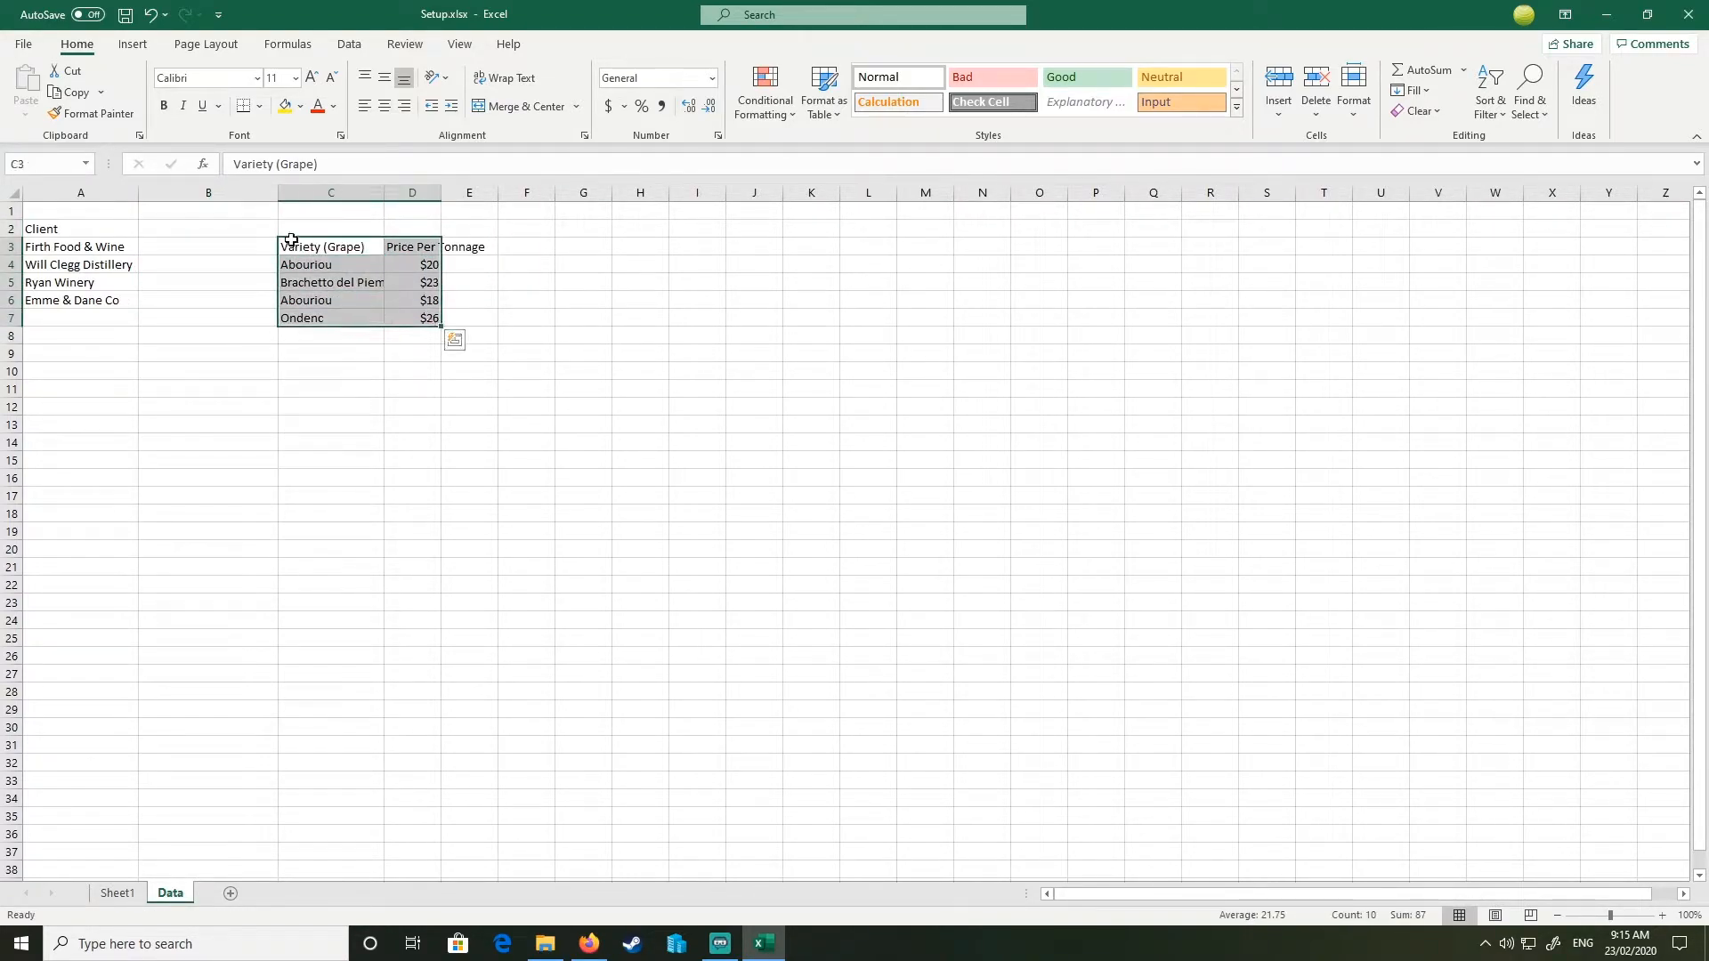
left_click_drag(306, 240, 184, 185)
left_click(330, 369)
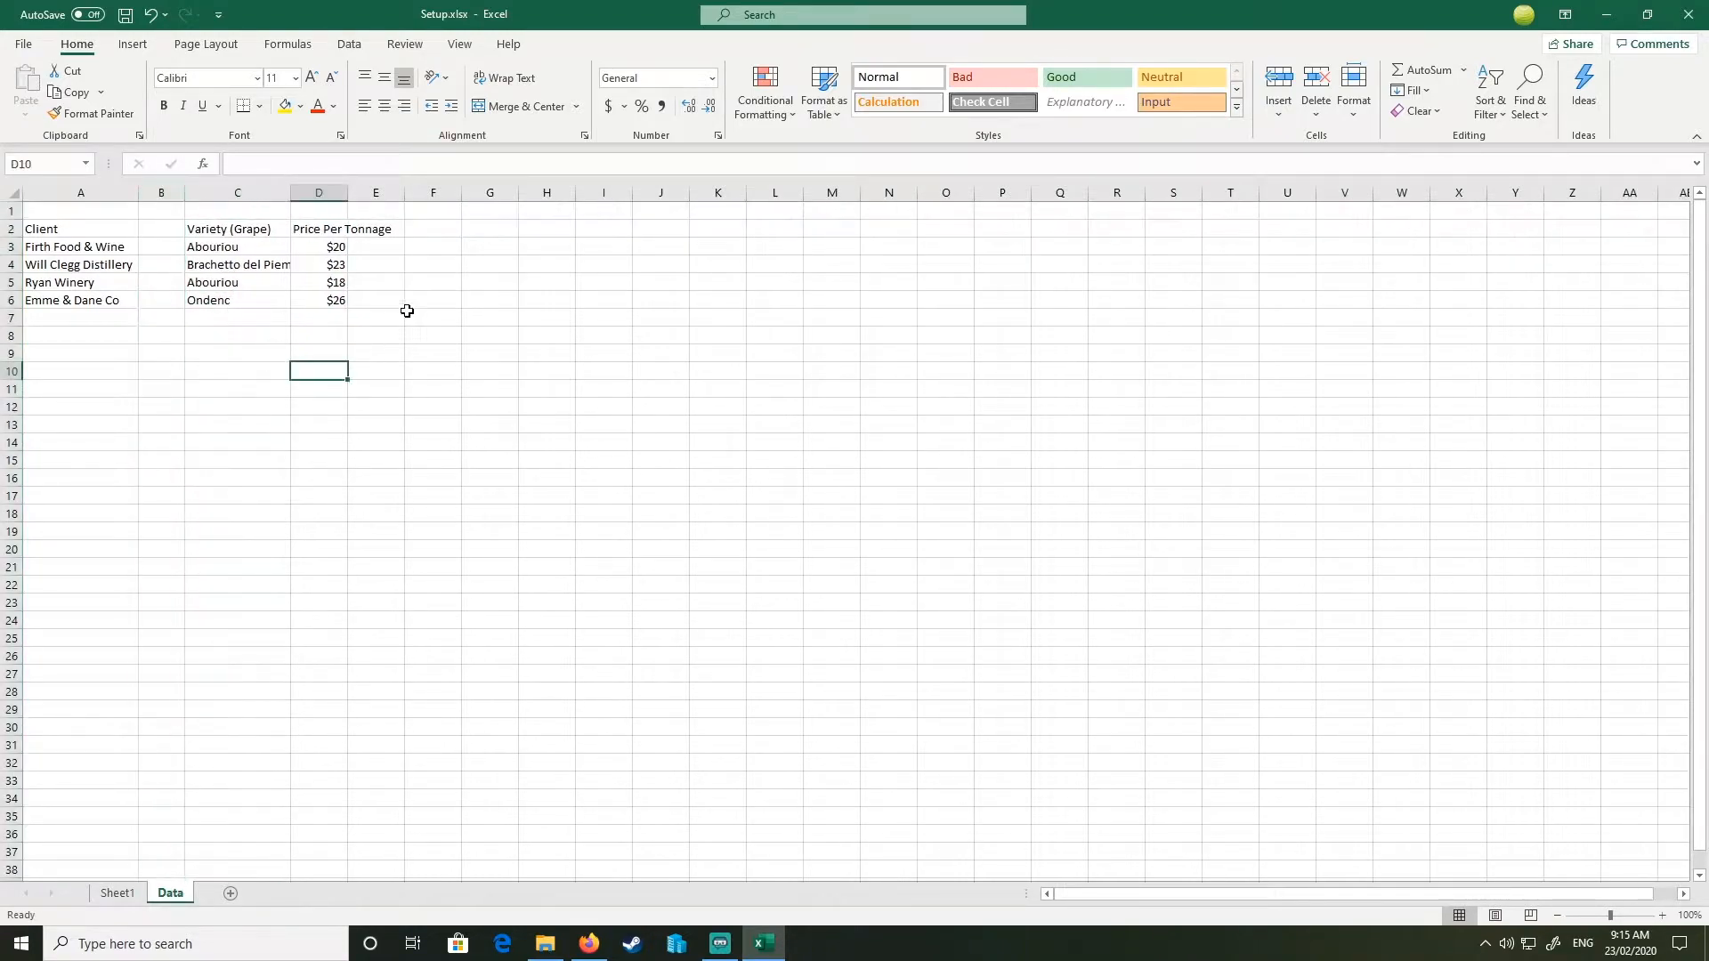
double_click(347, 184)
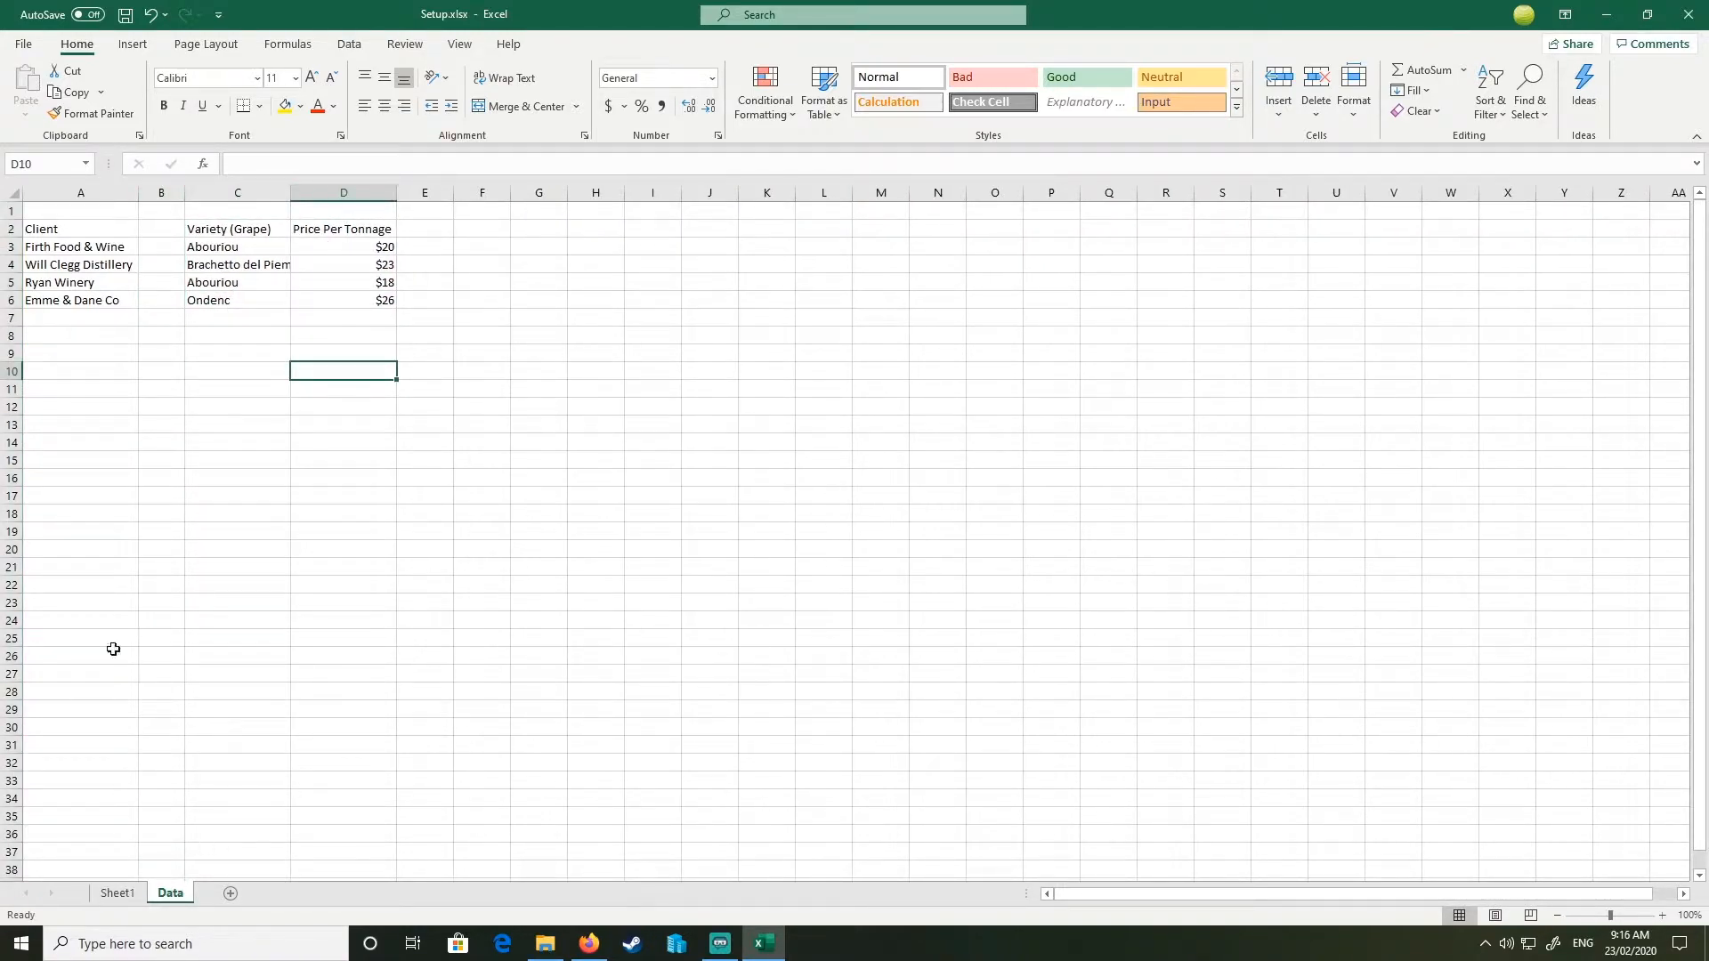
left_click_drag(94, 234, 107, 319)
left_click_drag(225, 231, 267, 304)
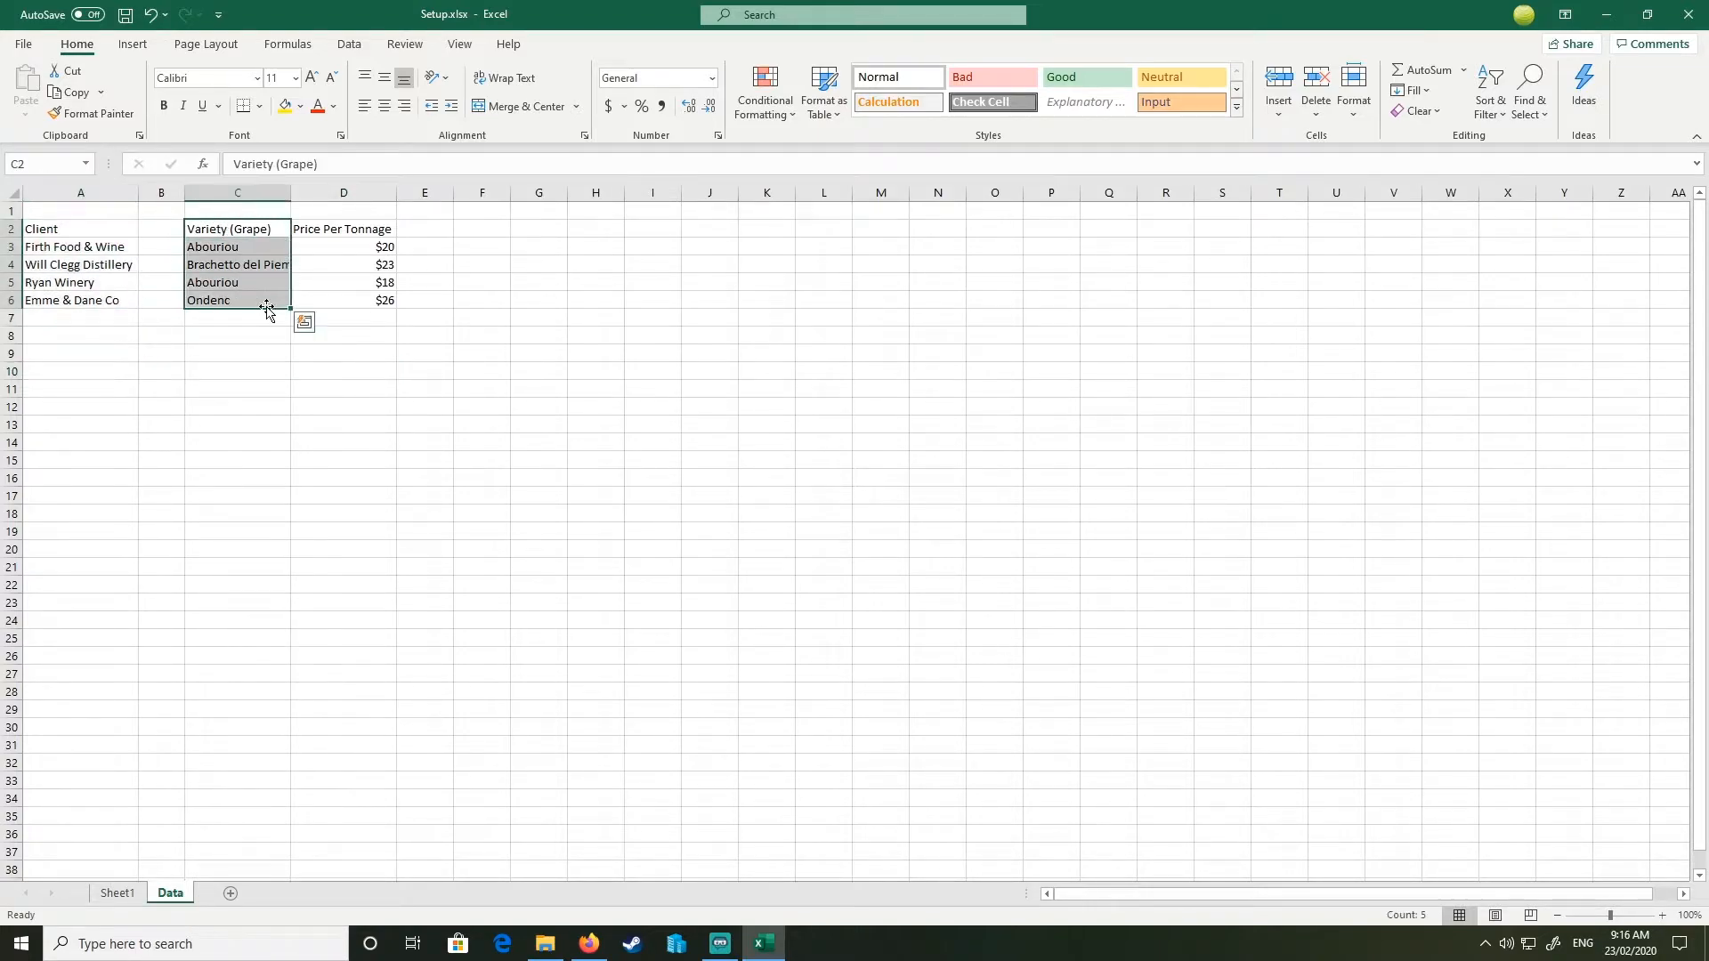
Step: Start a data validation rule for the first Client cell, B3 on Sheet1, that allows a List
left_click(123, 895)
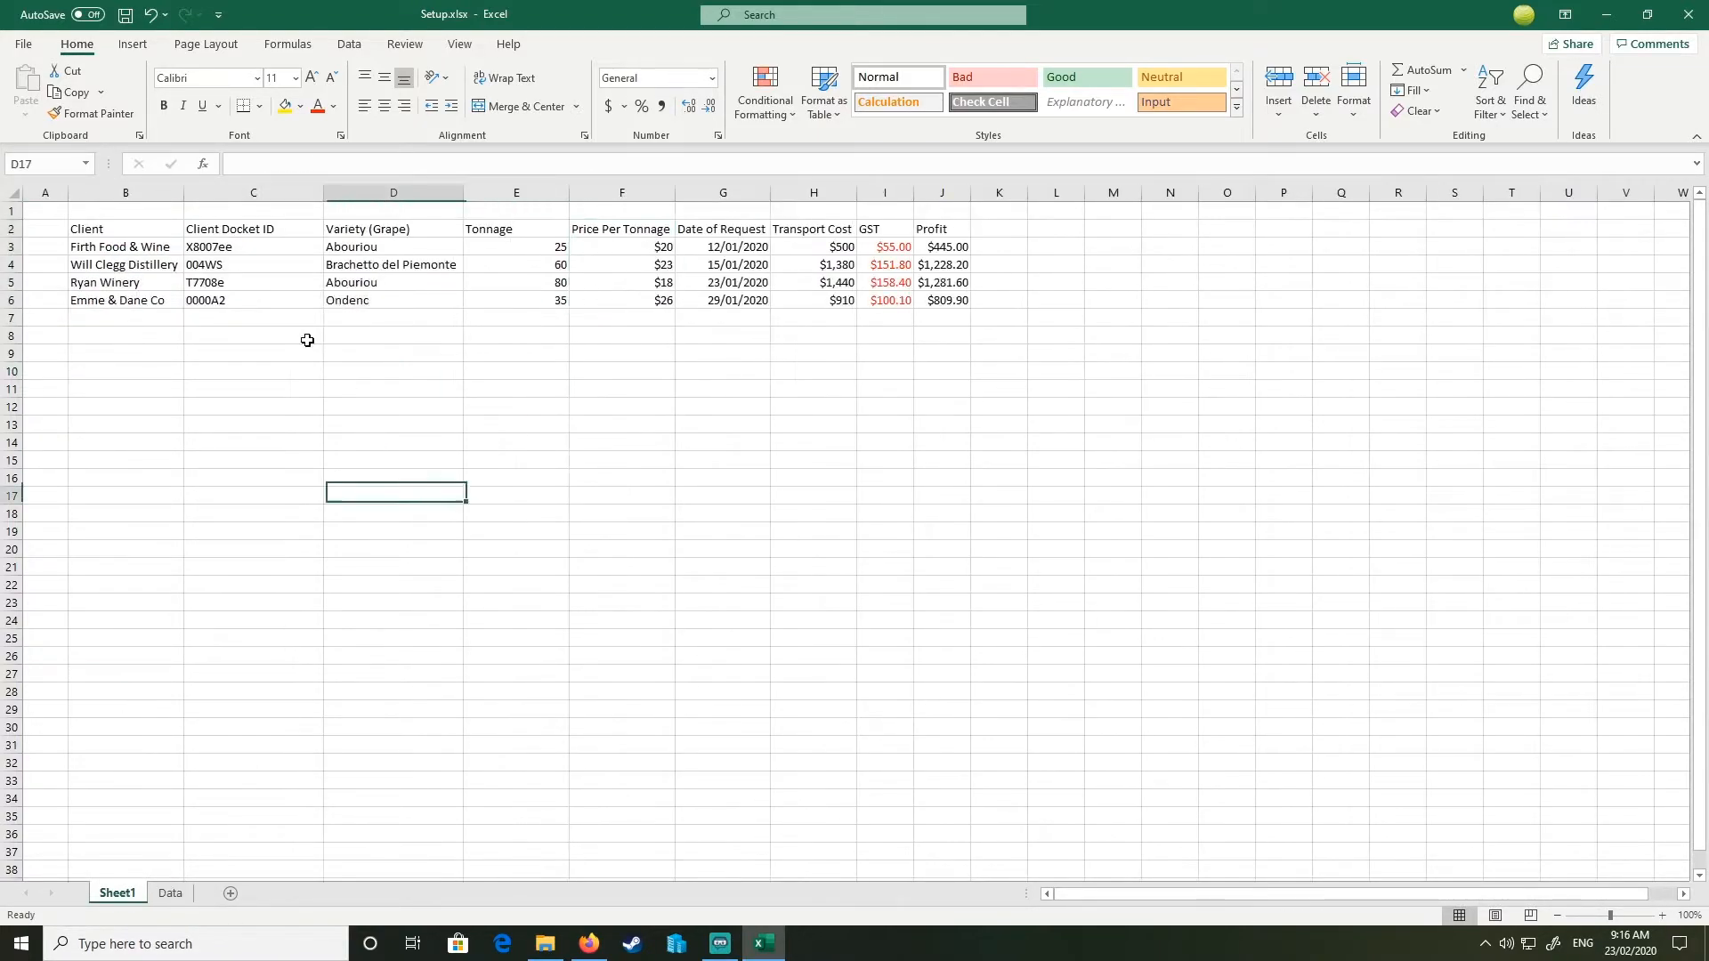
left_click(102, 233)
left_click(114, 248)
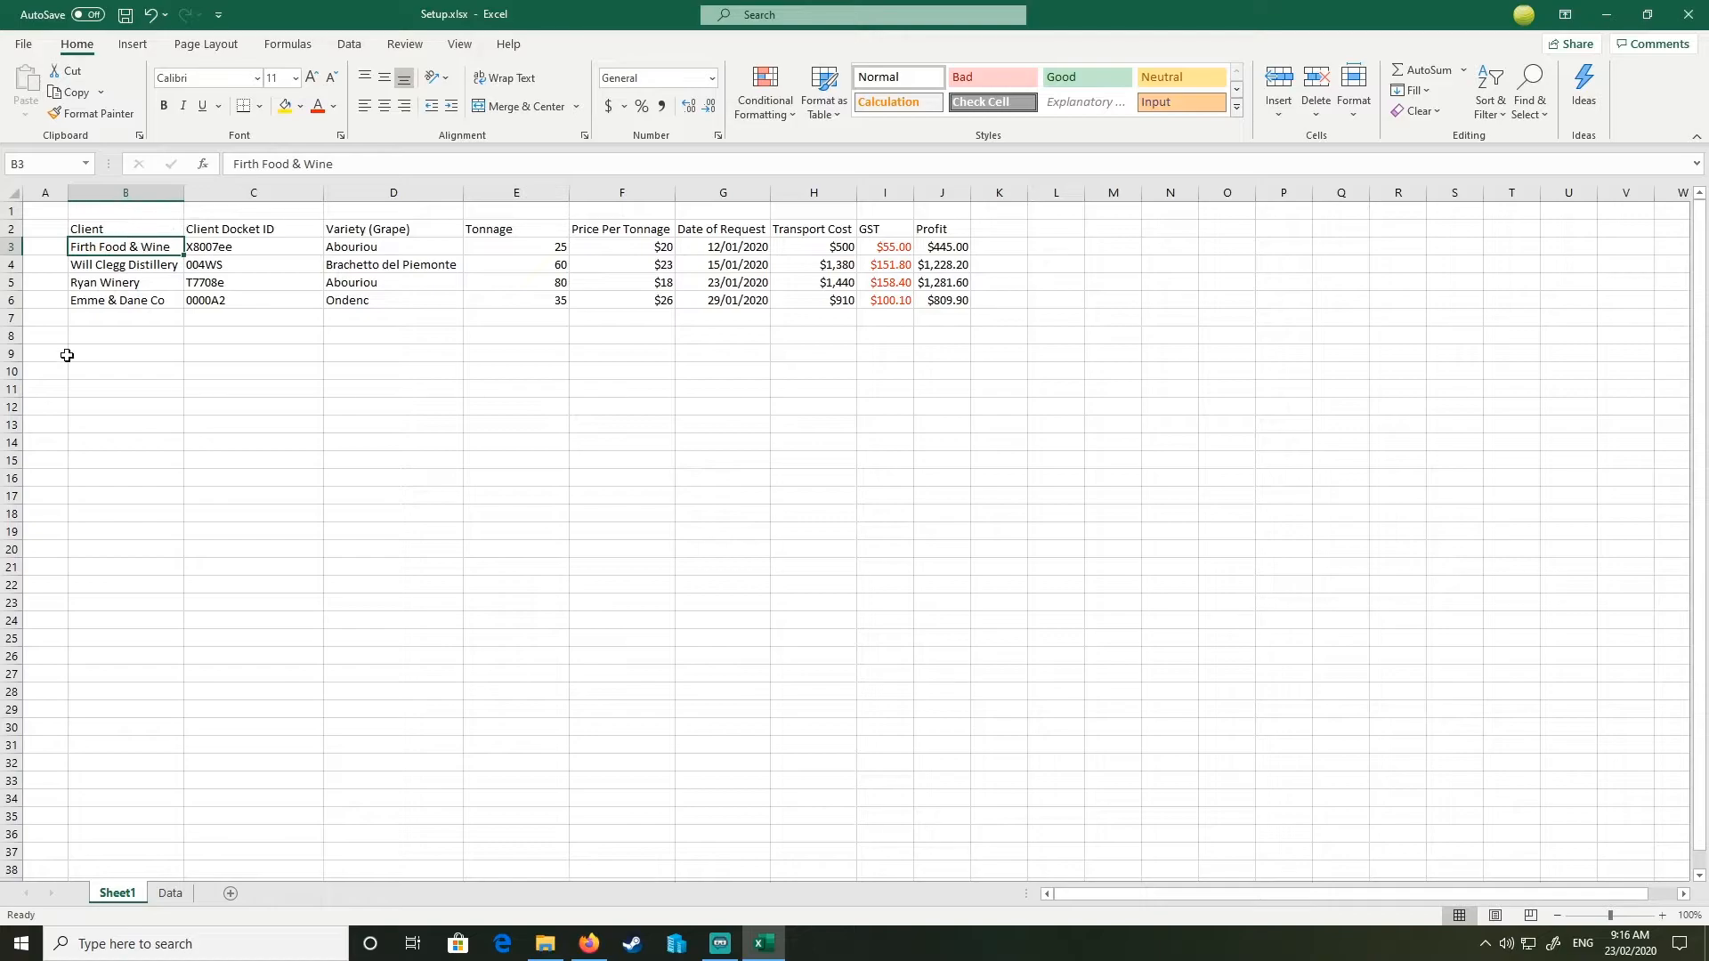
left_click(125, 316)
left_click(142, 233)
left_click(135, 247)
left_click(355, 48)
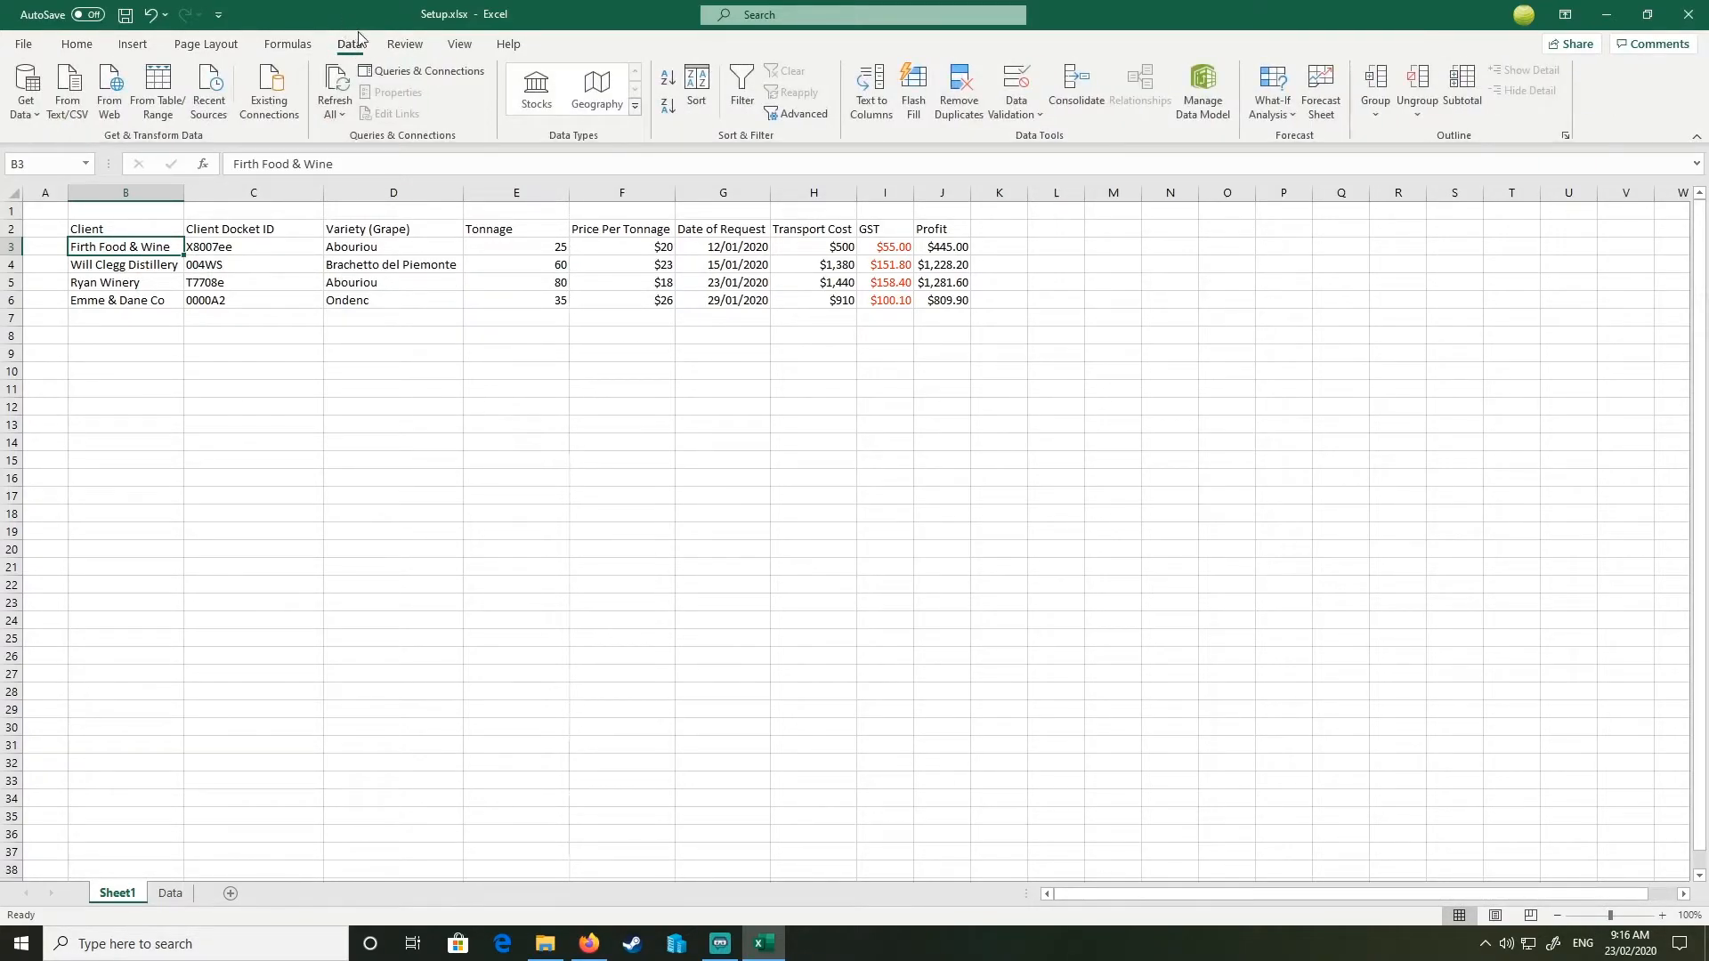
left_click(1007, 120)
left_click(1055, 139)
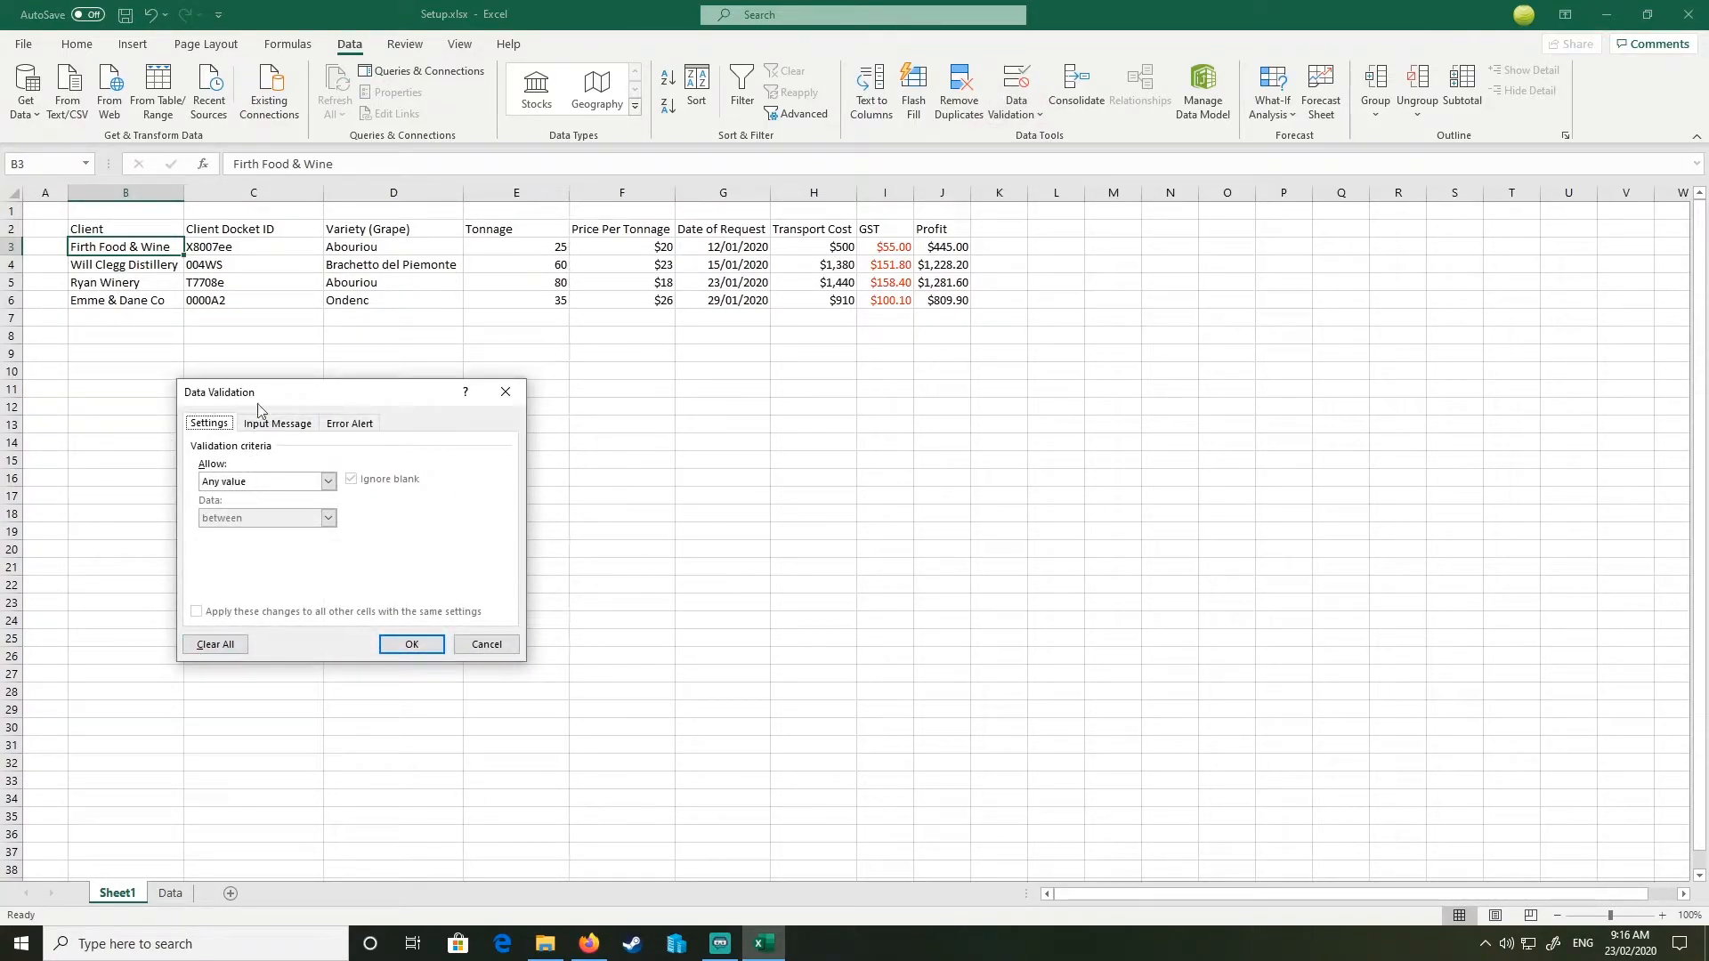
left_click(298, 487)
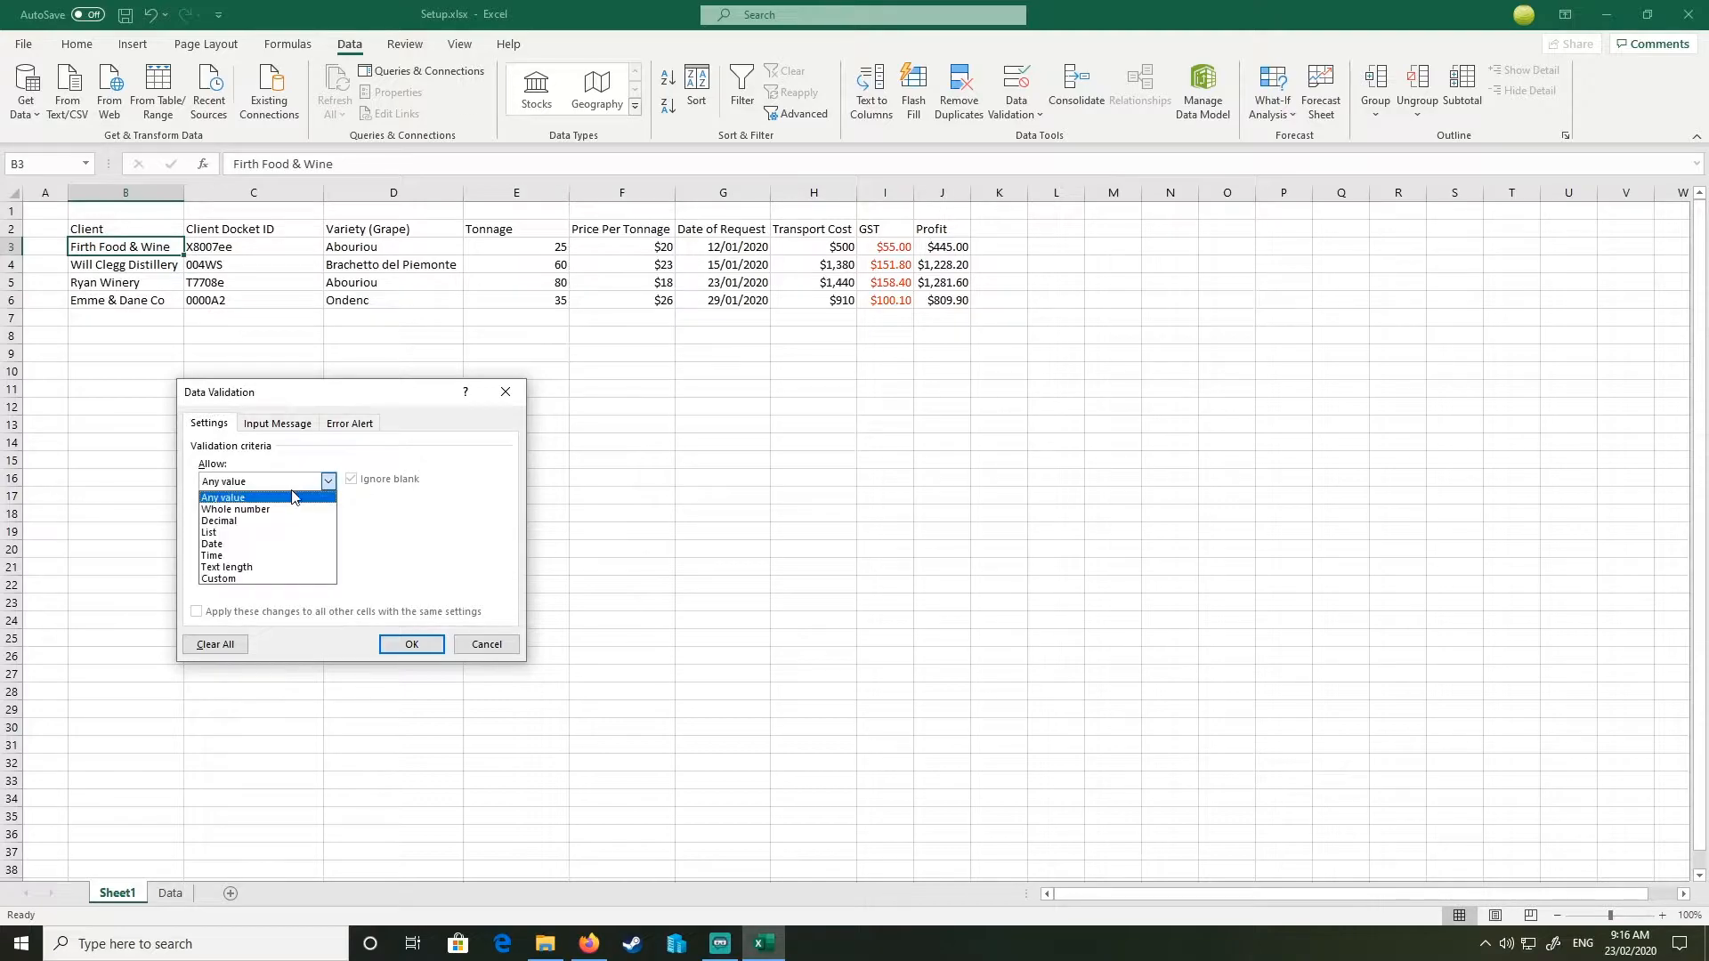
left_click(260, 532)
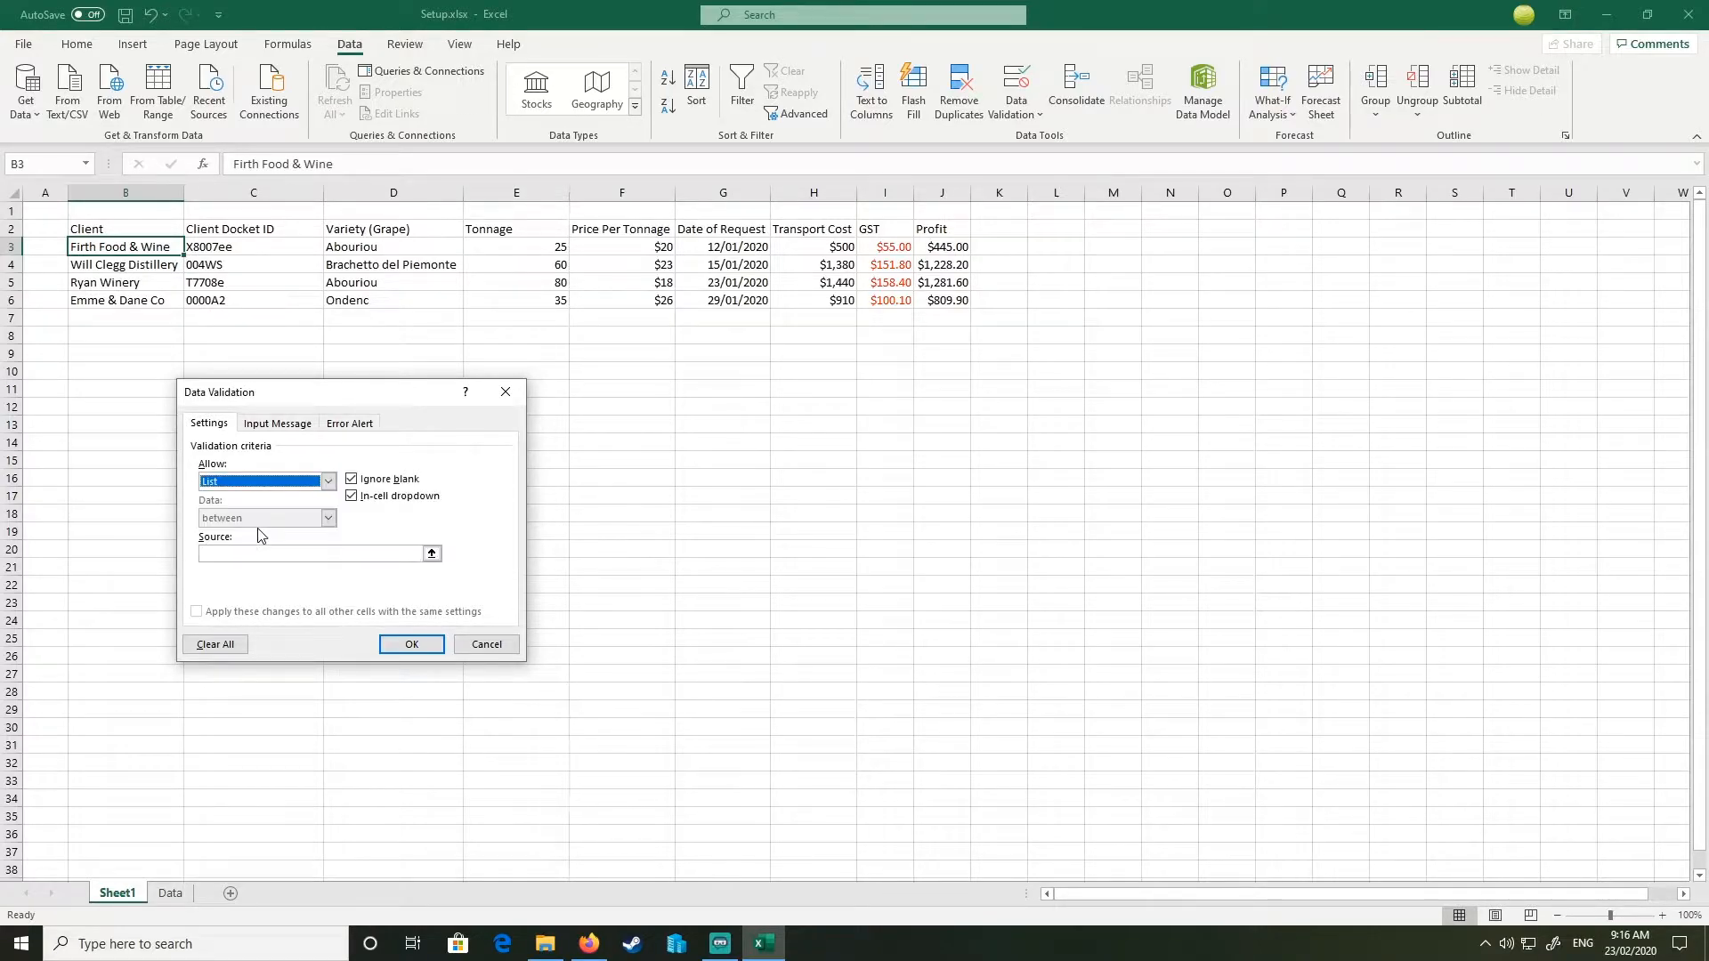
Step: Set the validation list source to =Data!$A$3:$A$25 and apply the rule
left_click(432, 554)
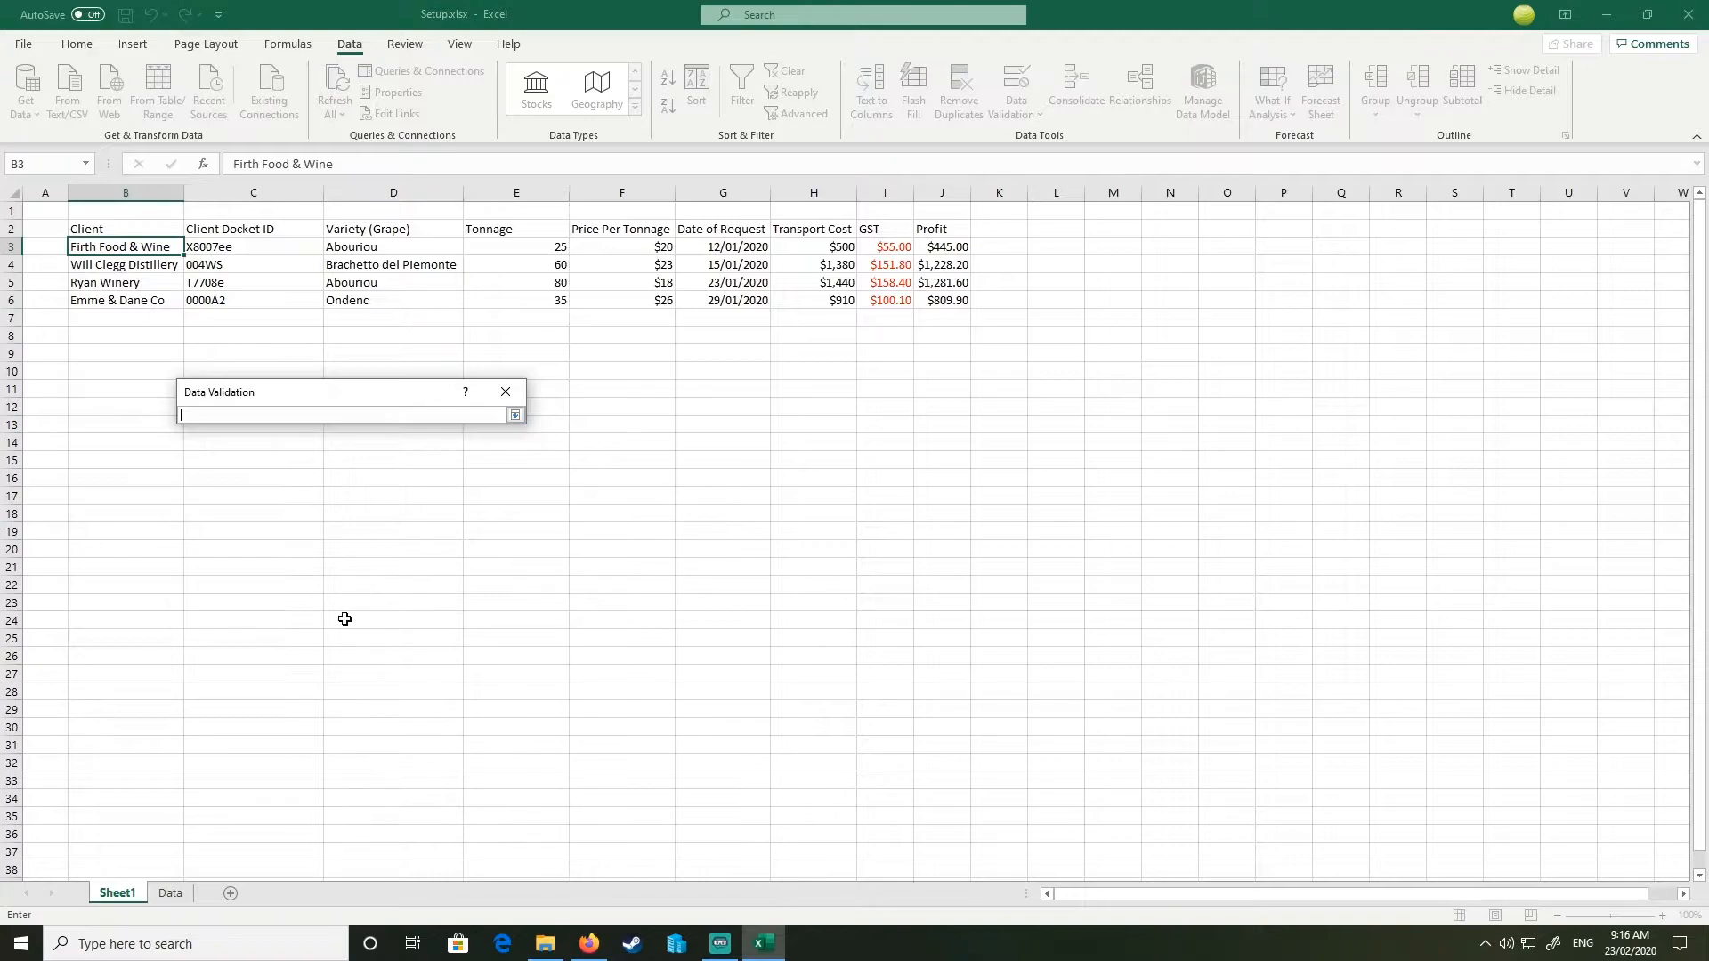
left_click(170, 893)
left_click_drag(86, 251, 125, 640)
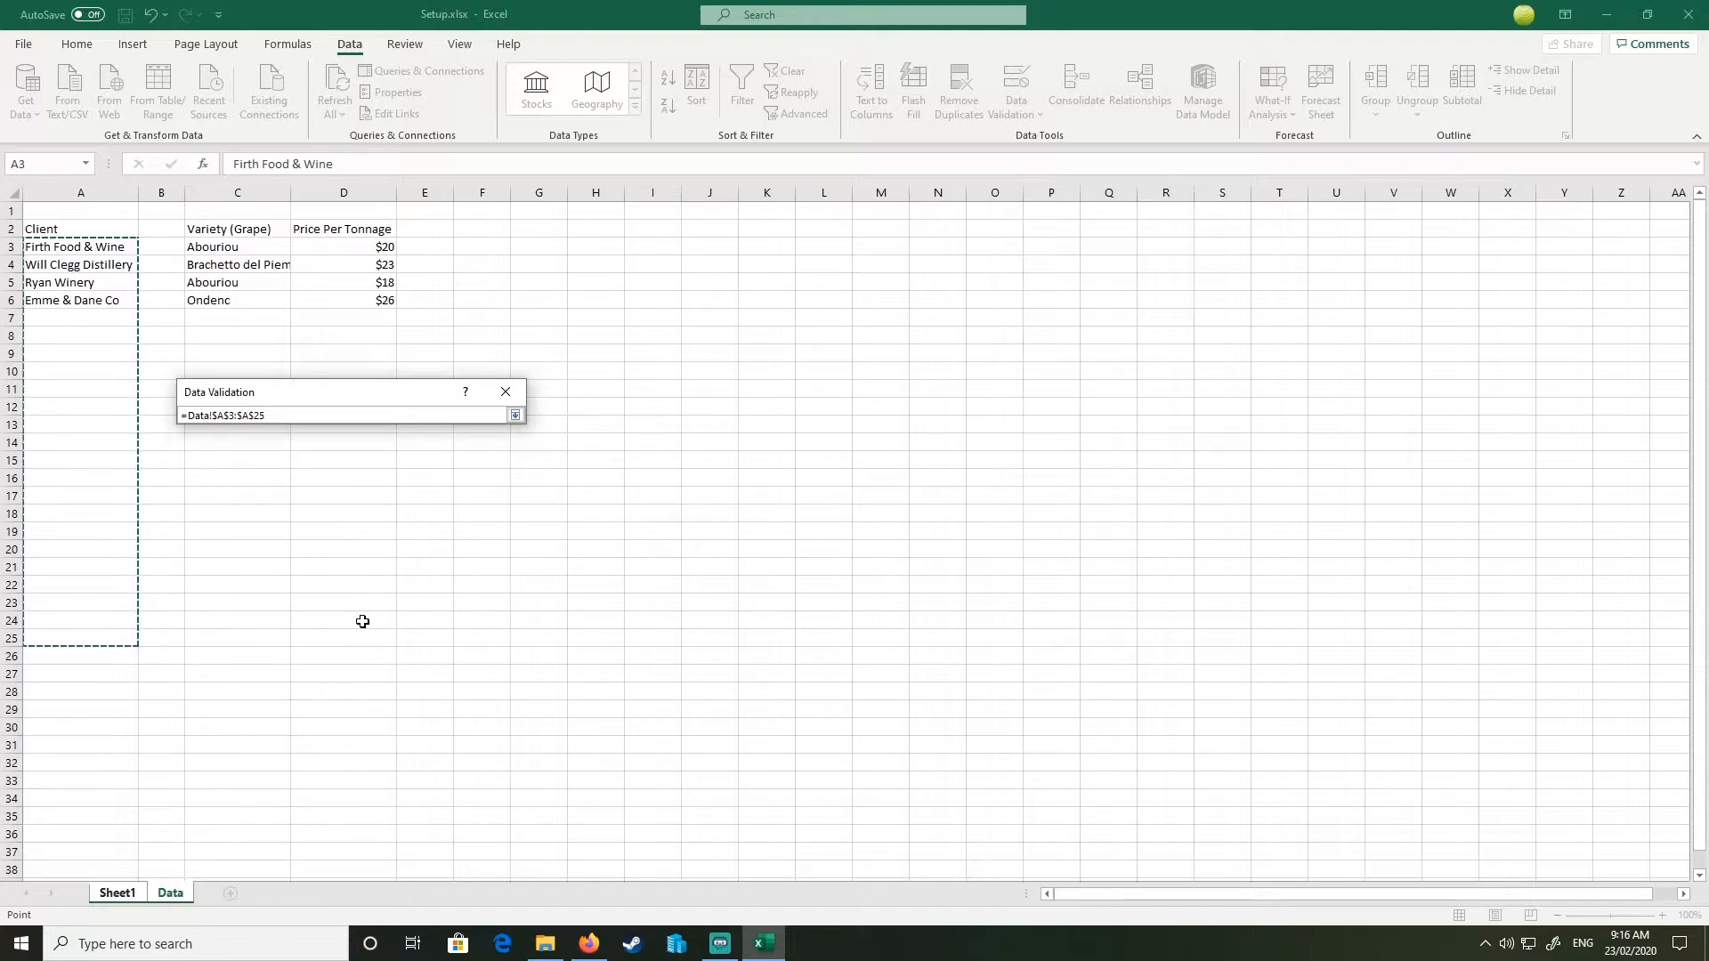
key("Return")
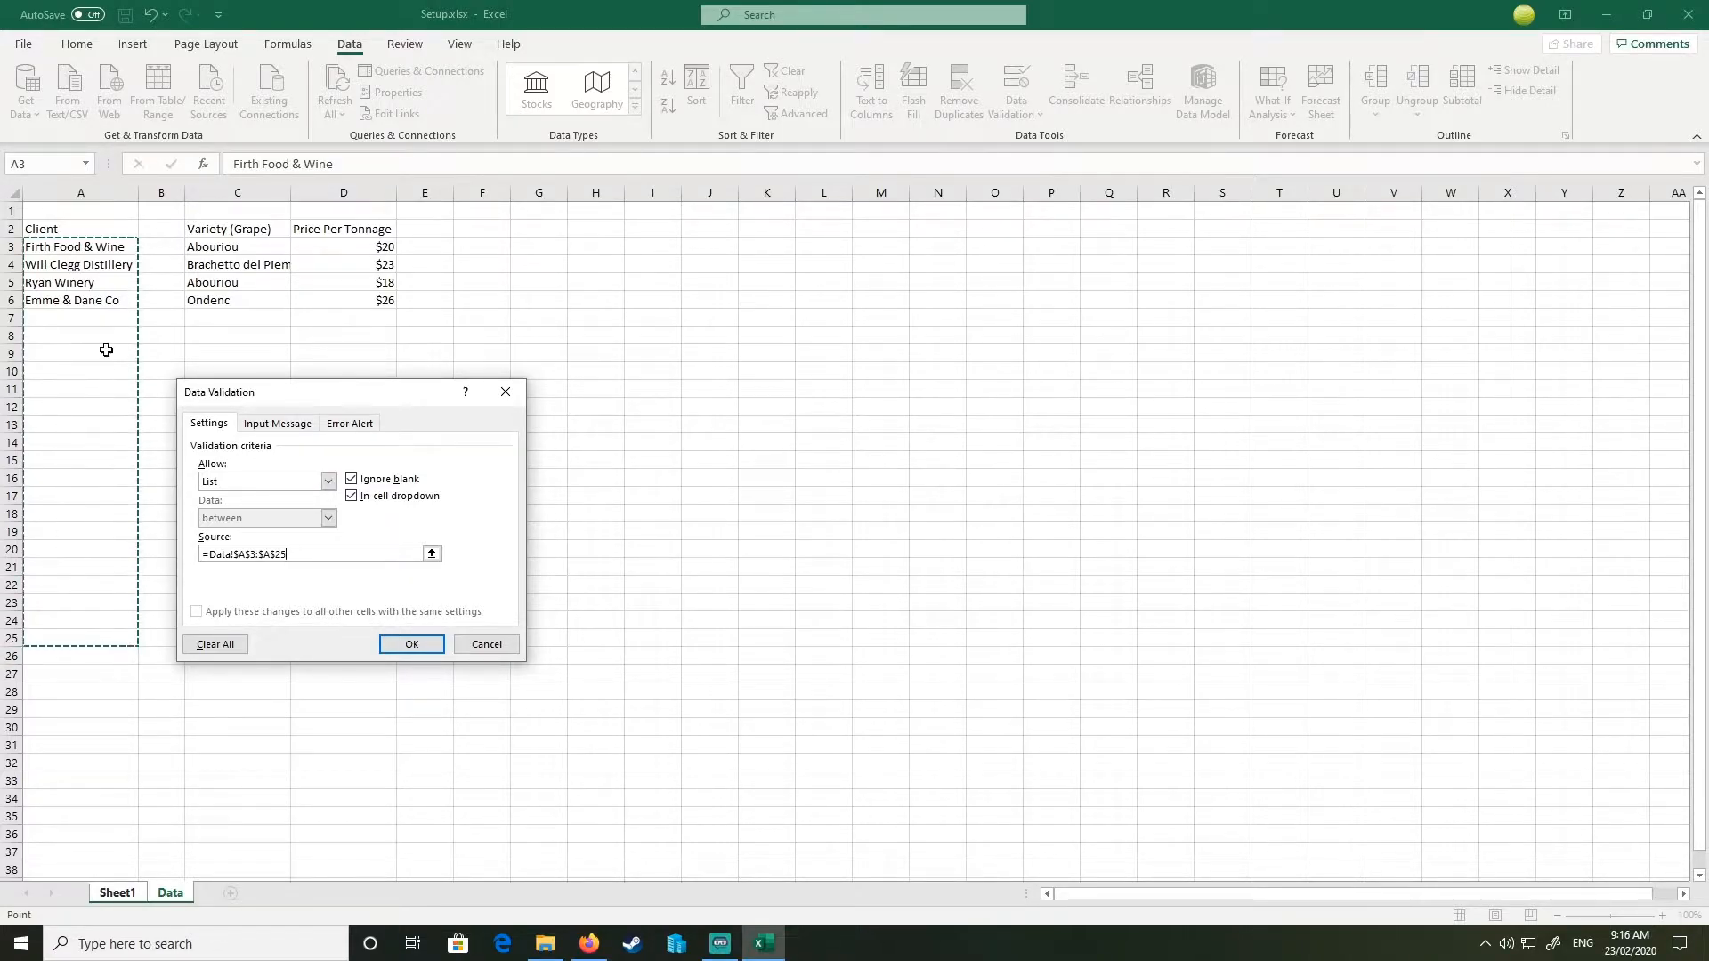
left_click(427, 644)
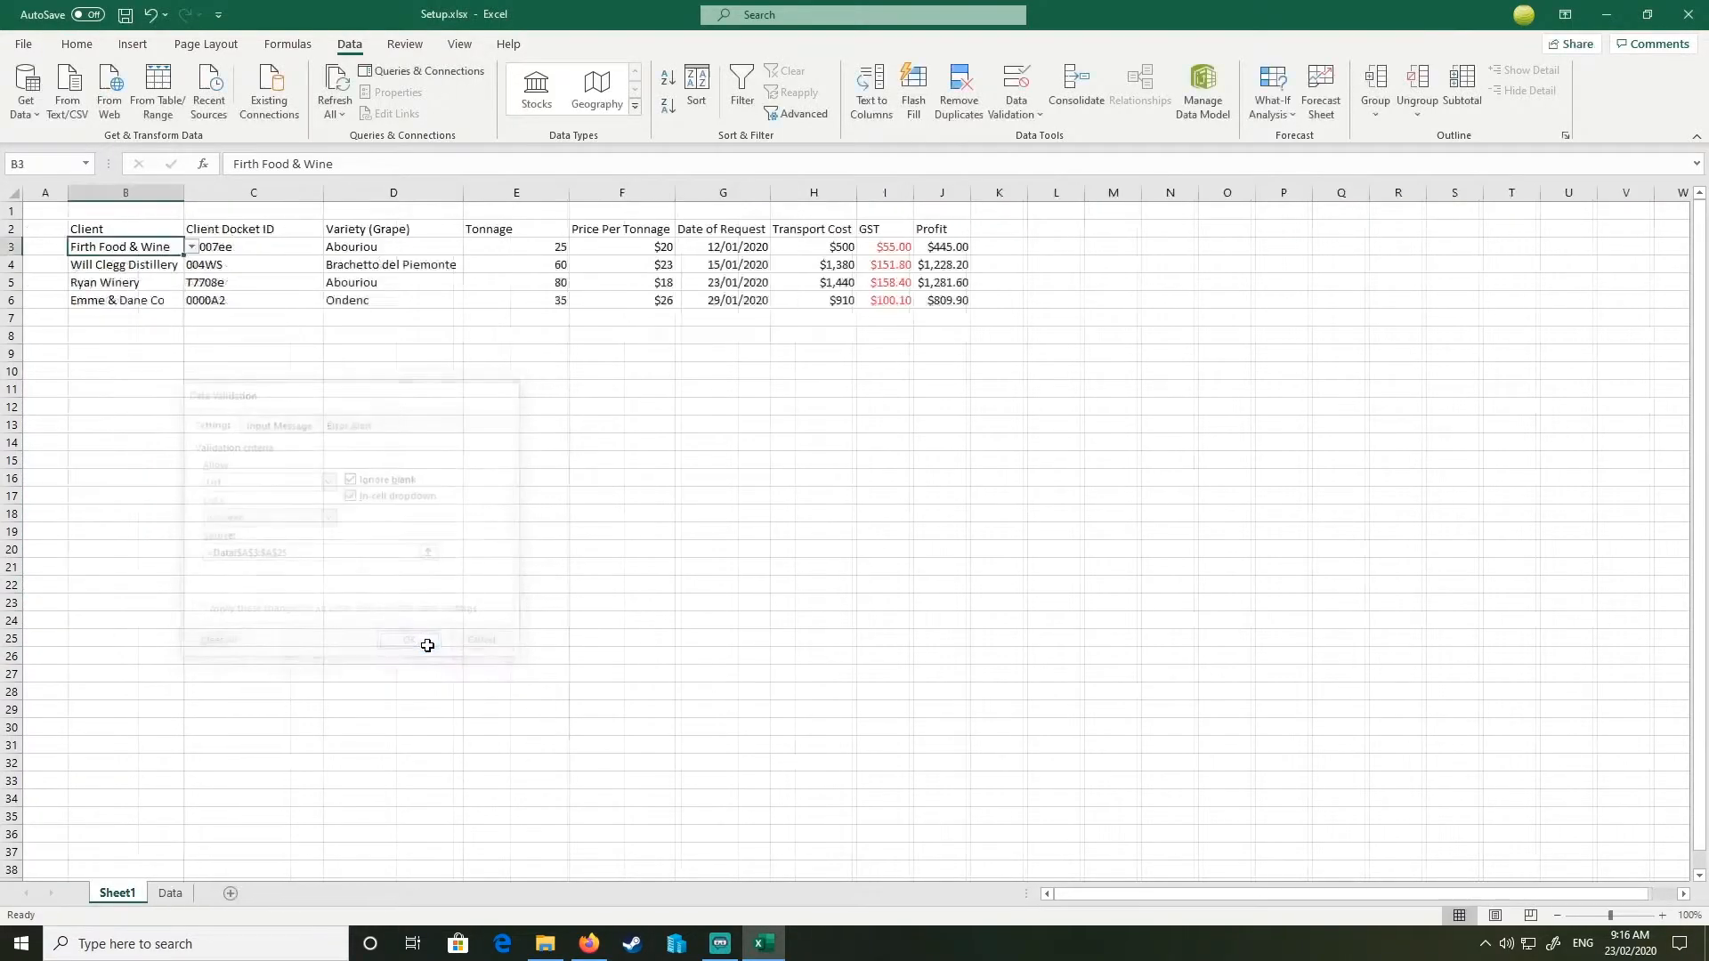
Step: Check the client options offered in B3's dropdown list
left_click(249, 373)
left_click(180, 246)
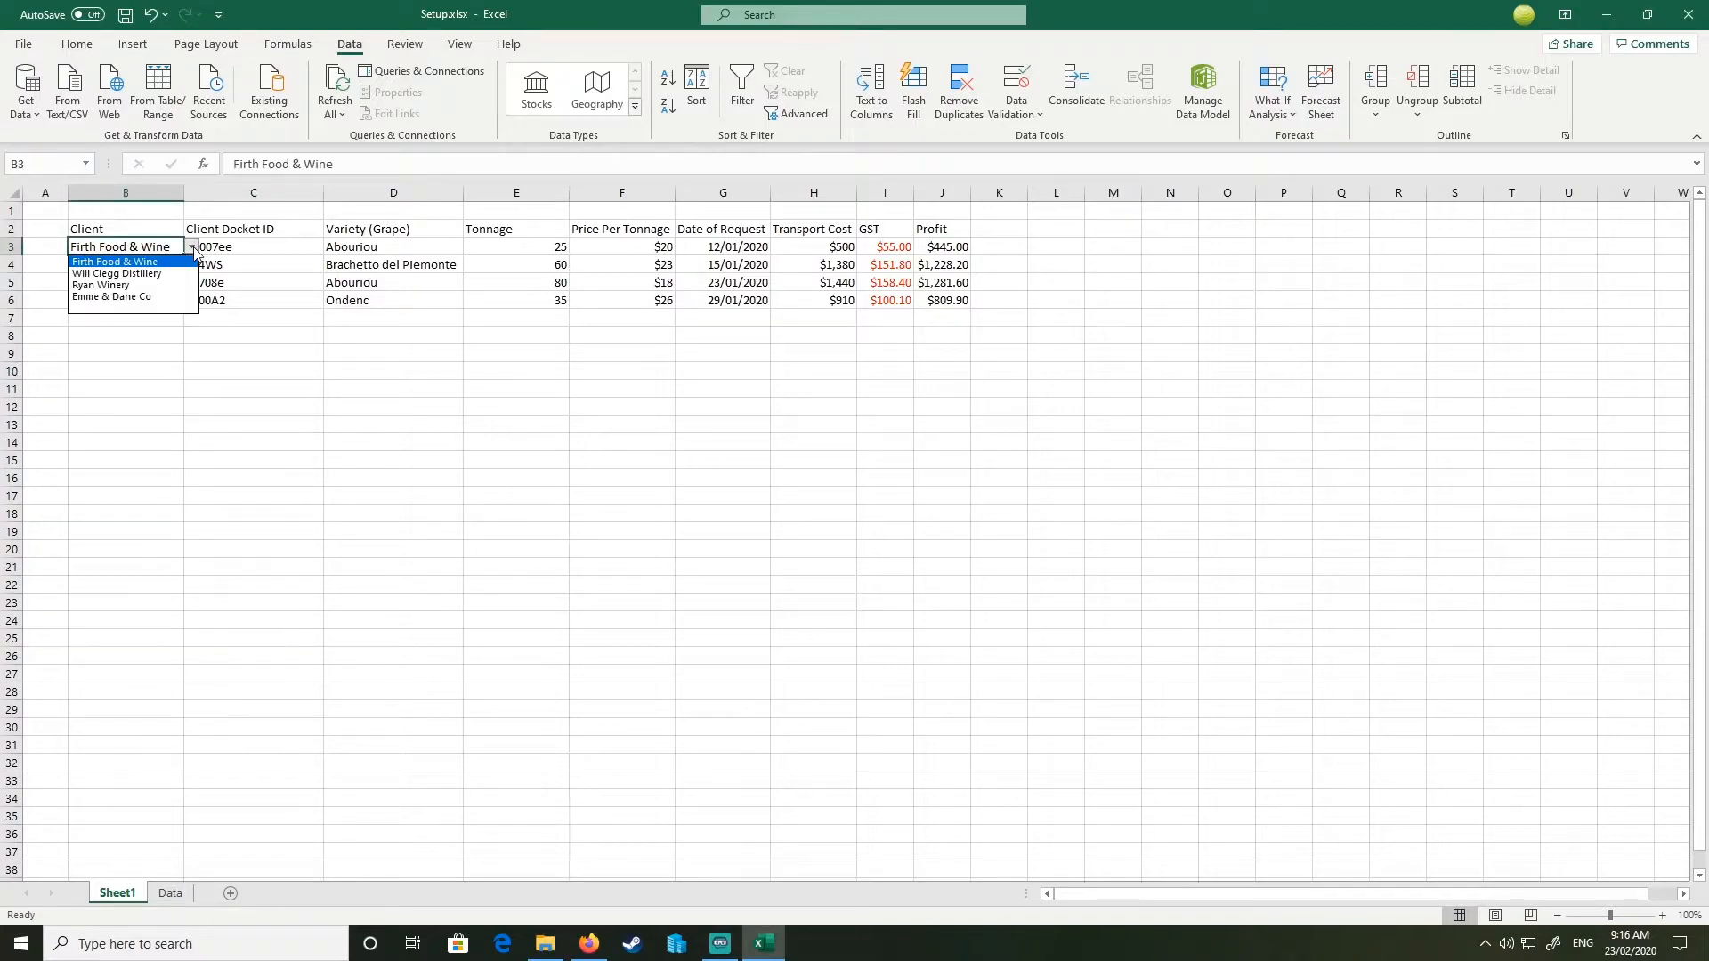
left_click(208, 428)
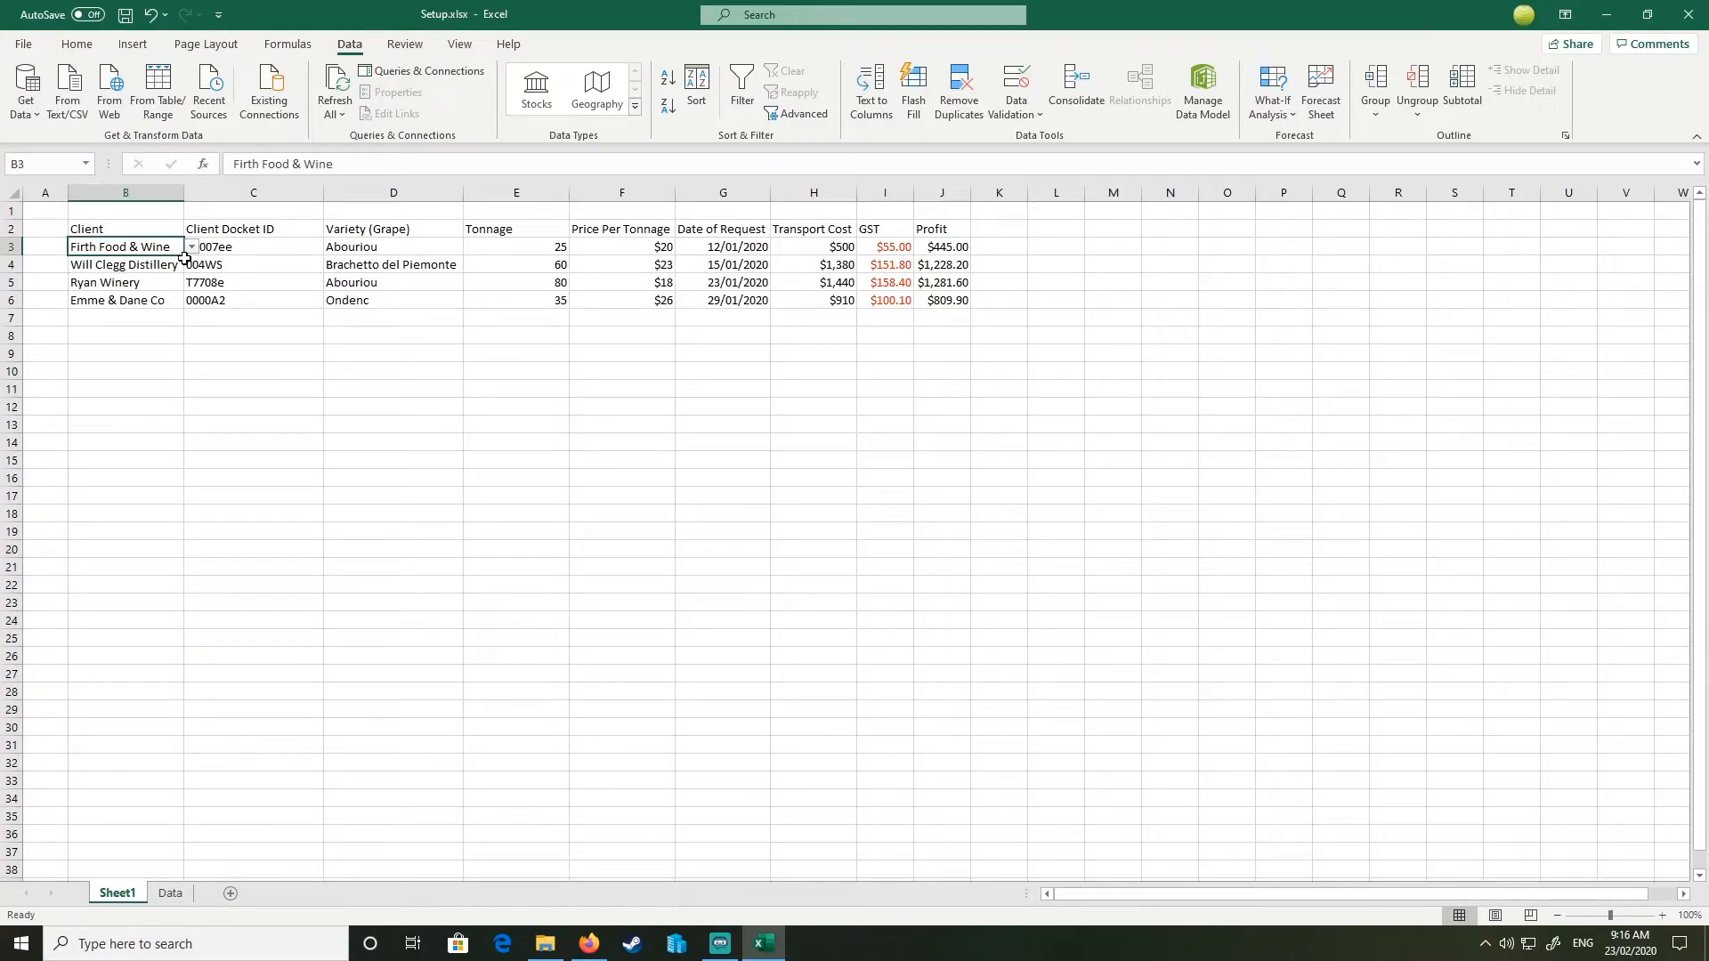
Step: Fill the client dropdown from B3 down through B6 and choose Will Clegg Distillery in B4
left_click_drag(180, 258, 171, 318)
left_click(174, 264)
left_click(191, 264)
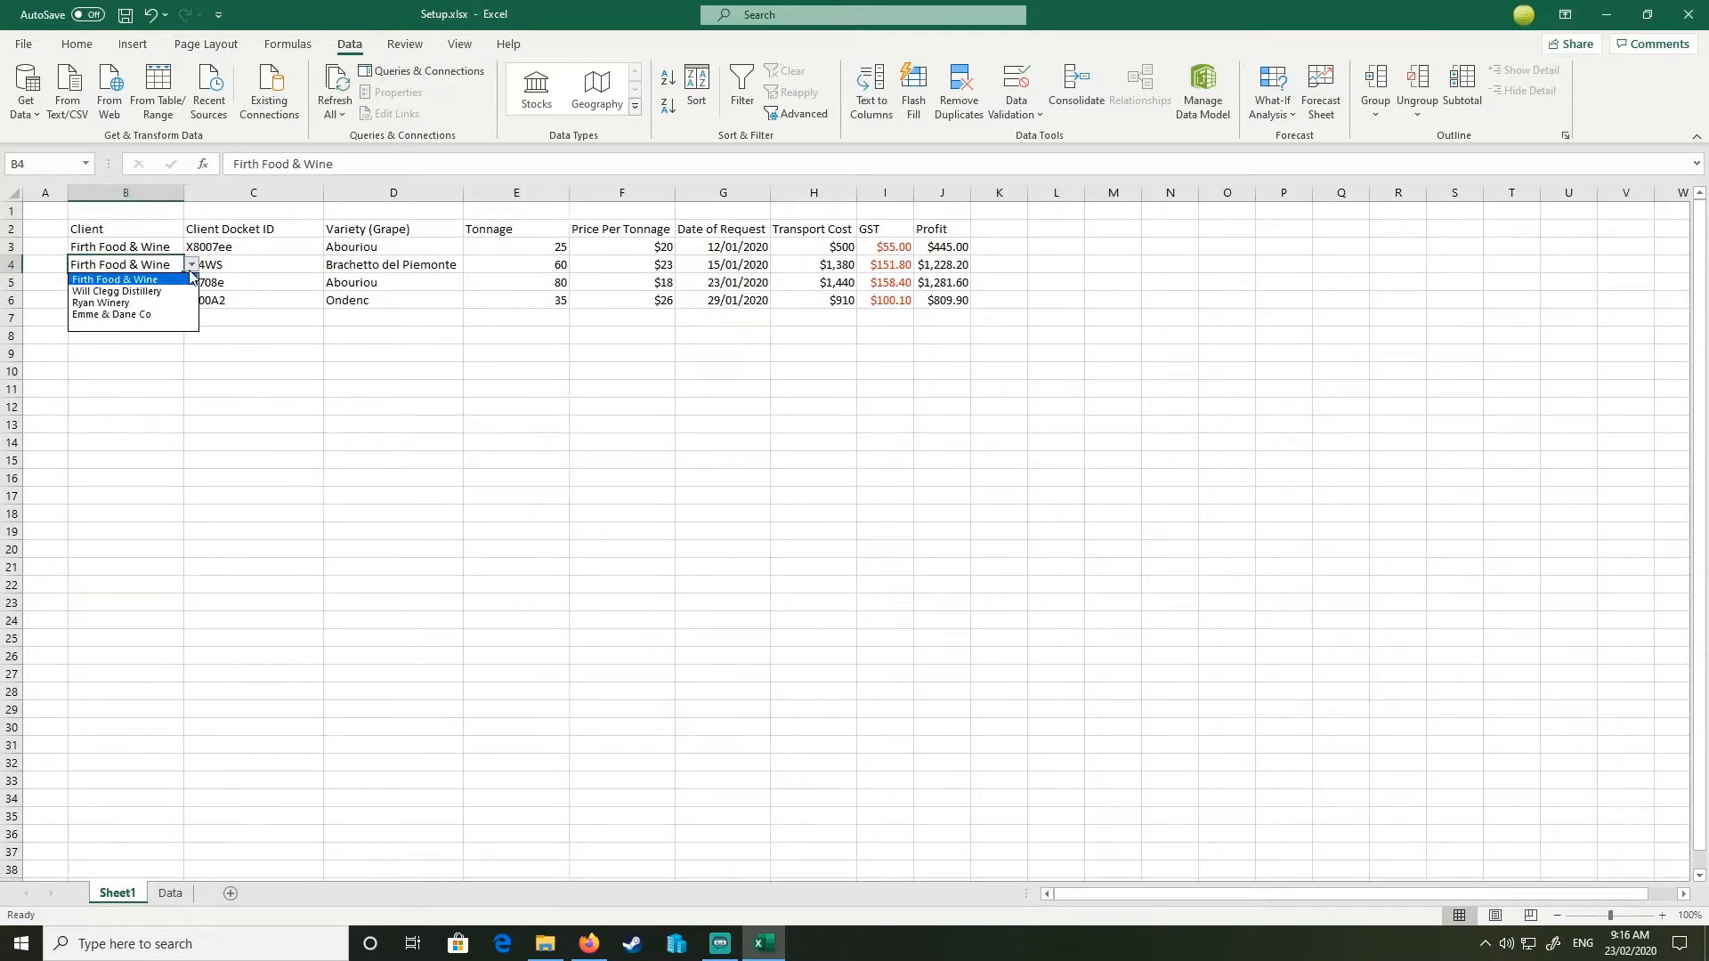
left_click(133, 291)
Step: Choose Ryan Winery in B5 and Emme & Dane Co in B6 from the client dropdowns
left_click(171, 283)
left_click(191, 283)
left_click(105, 320)
left_click(178, 300)
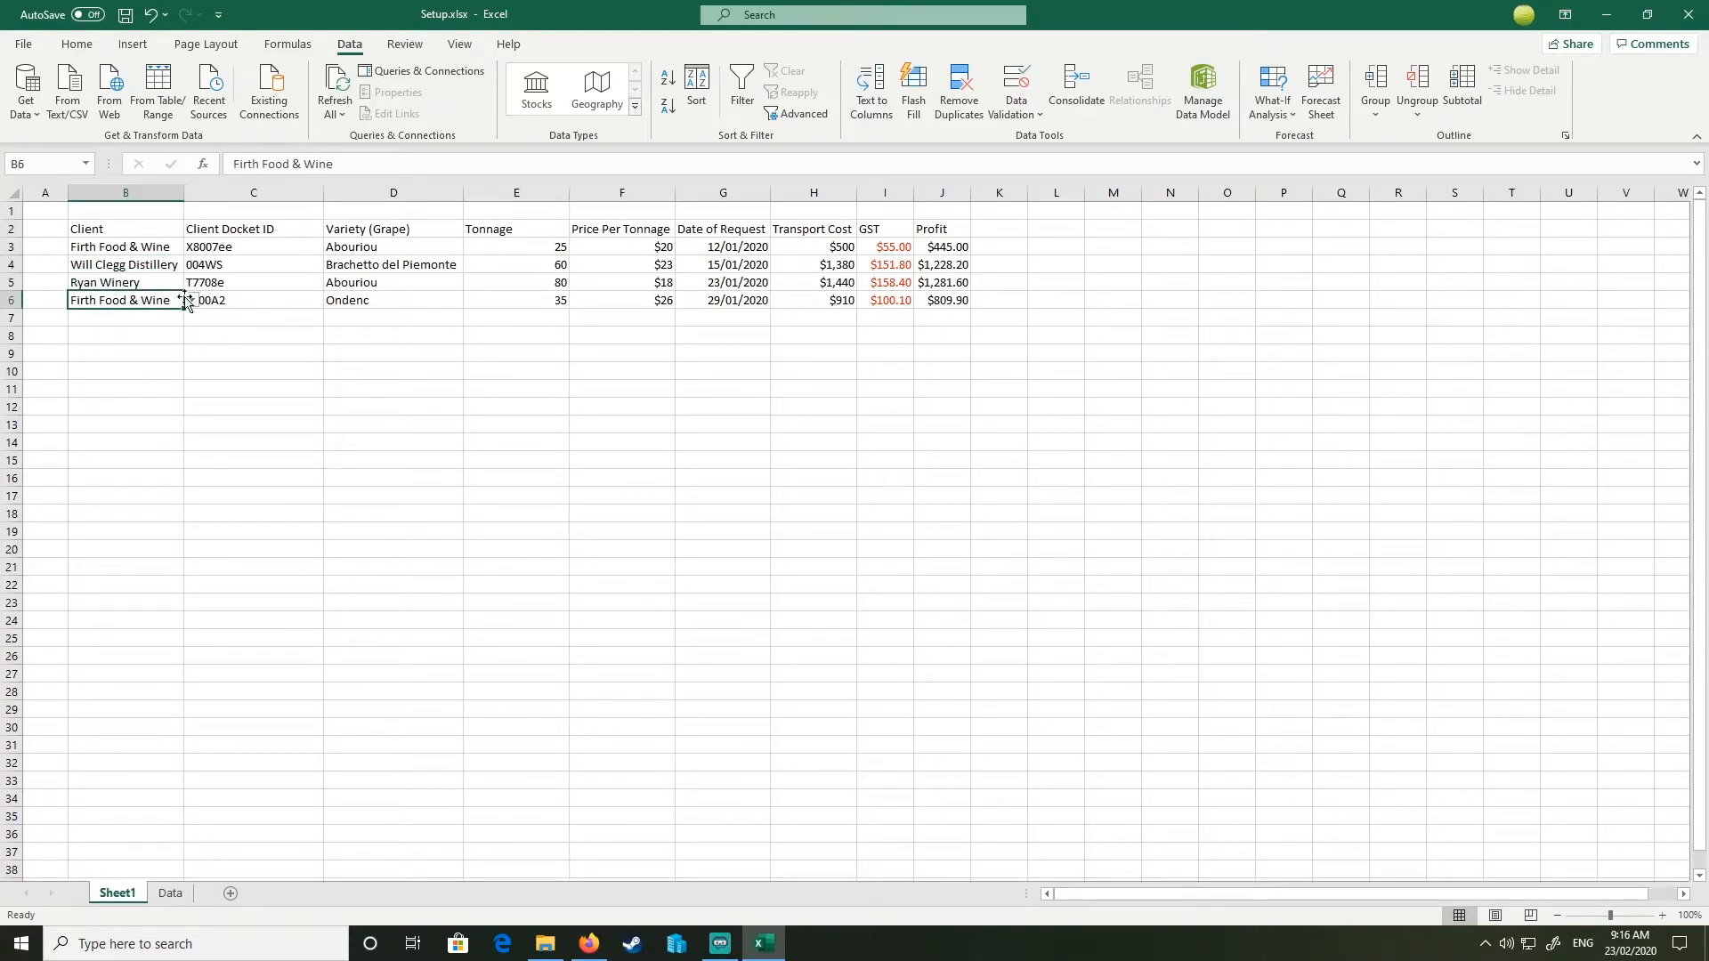
left_click(191, 300)
left_click(160, 354)
Step: Extend the client dropdown to B7 and clear the copied client name from that cell
left_click(240, 460)
left_click_drag(124, 246, 180, 323)
left_click(203, 350)
left_click(146, 300)
left_click(144, 320)
key("Delete")
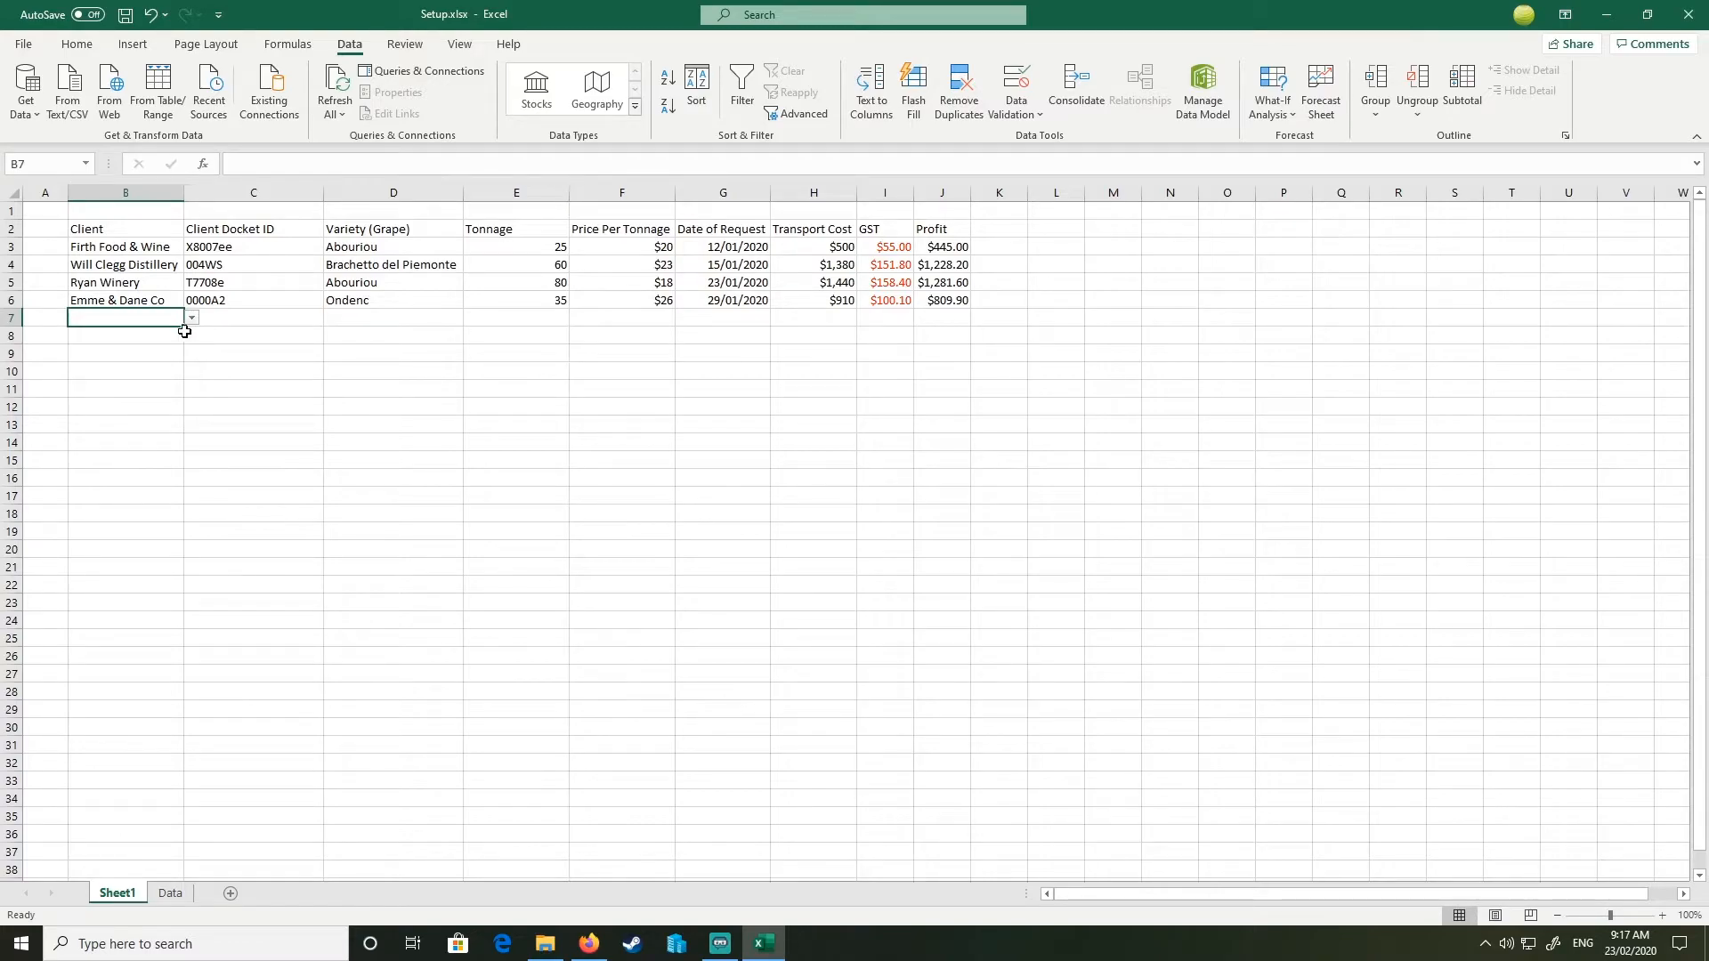
Step: Check the client options in B7's dropdown, leaving the cell blank
left_click(190, 322)
left_click(185, 383)
left_click(191, 318)
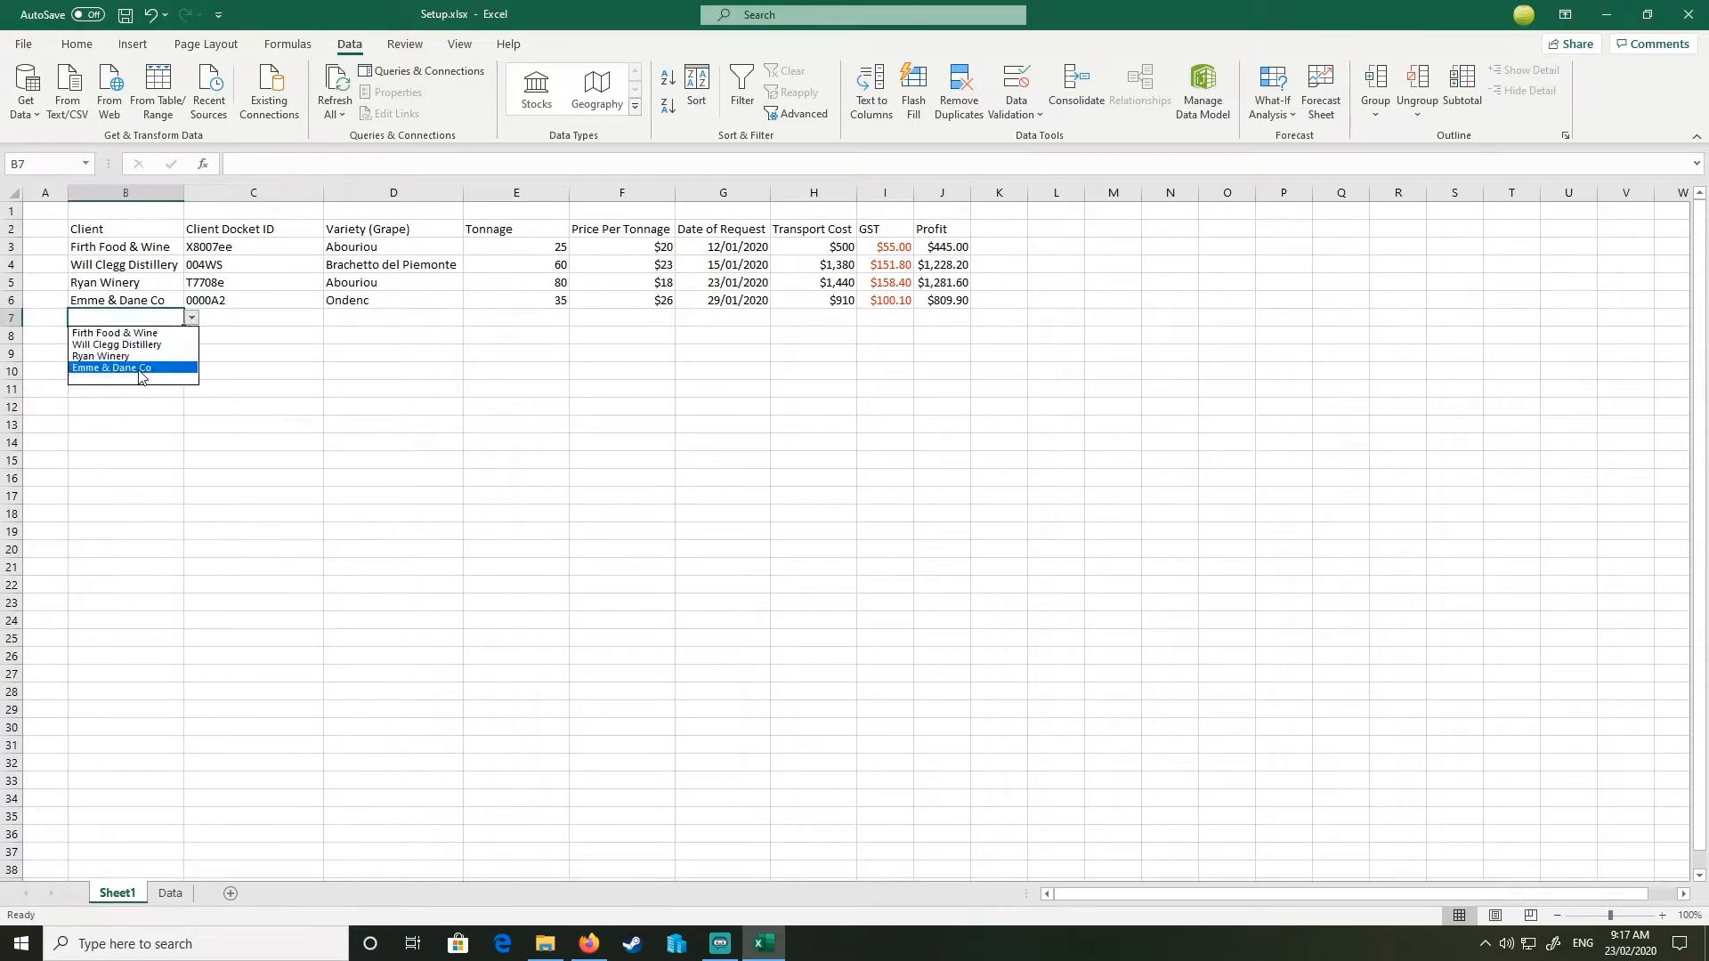
left_click(143, 385)
Step: Fill the blank client dropdown from B7 down the Client column and check the options in B10
left_click_drag(183, 326, 183, 574)
left_click(170, 371)
left_click(191, 371)
left_click(261, 463)
Step: Undo the last fill of the client dropdown below B7
left_click_drag(171, 476, 165, 443)
left_click_drag(160, 424, 155, 405)
left_click_drag(153, 338, 158, 319)
key("ctrl+z")
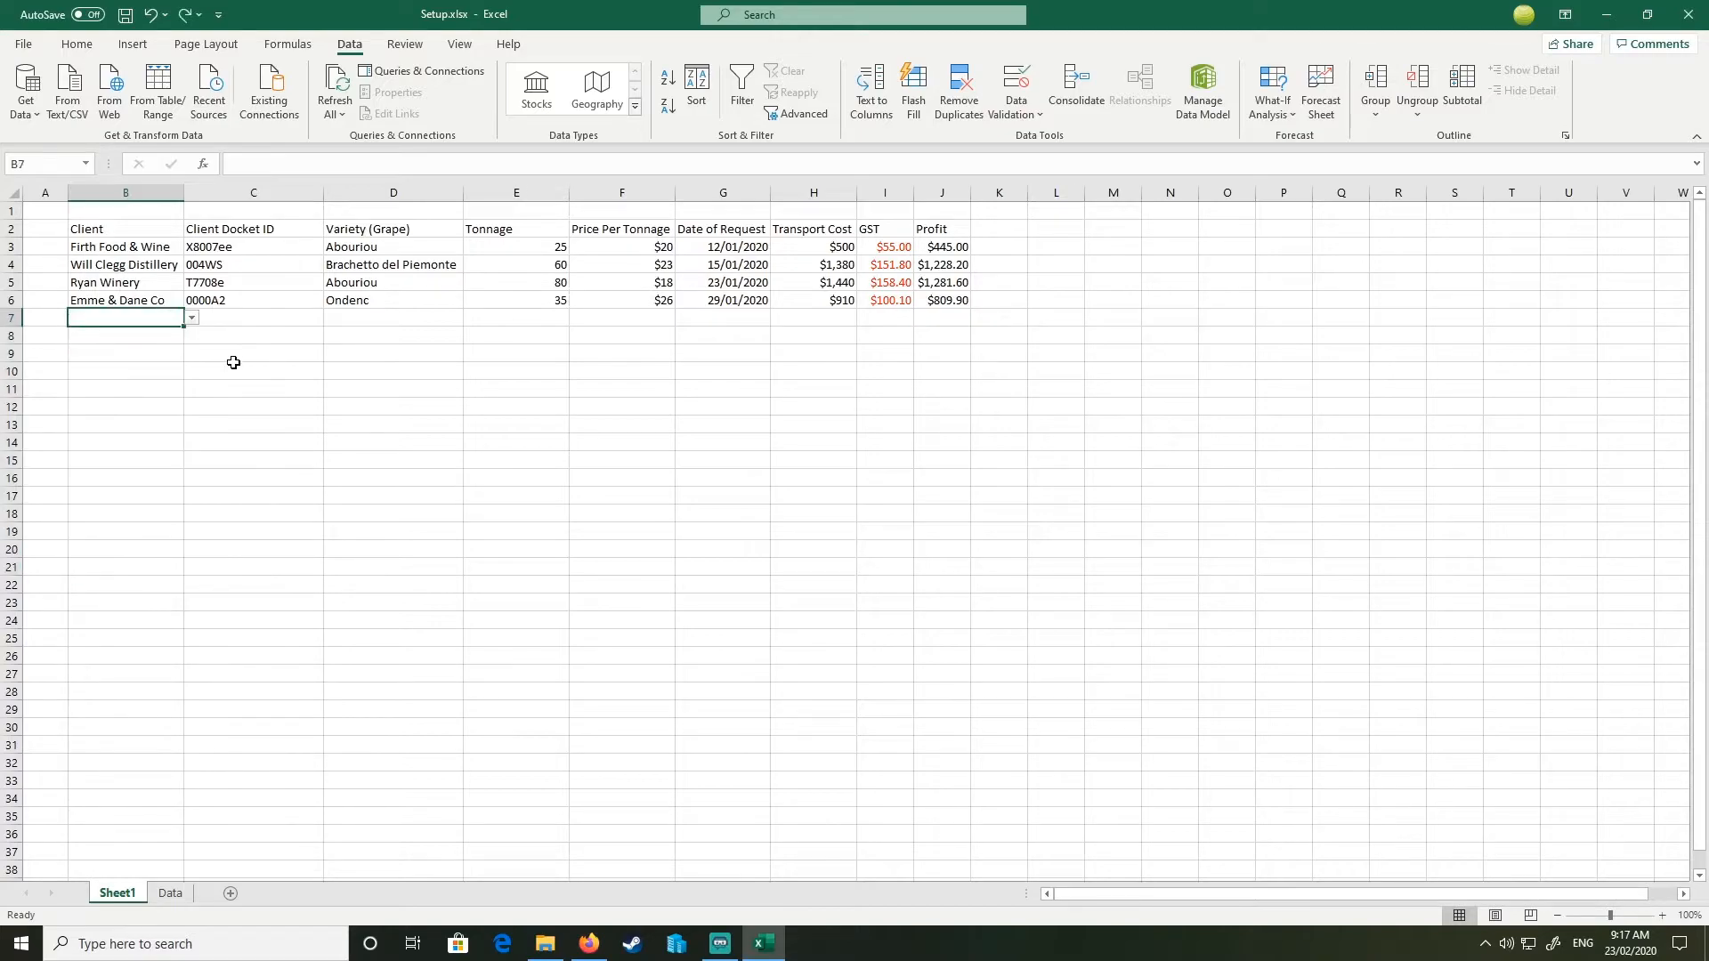
left_click(347, 388)
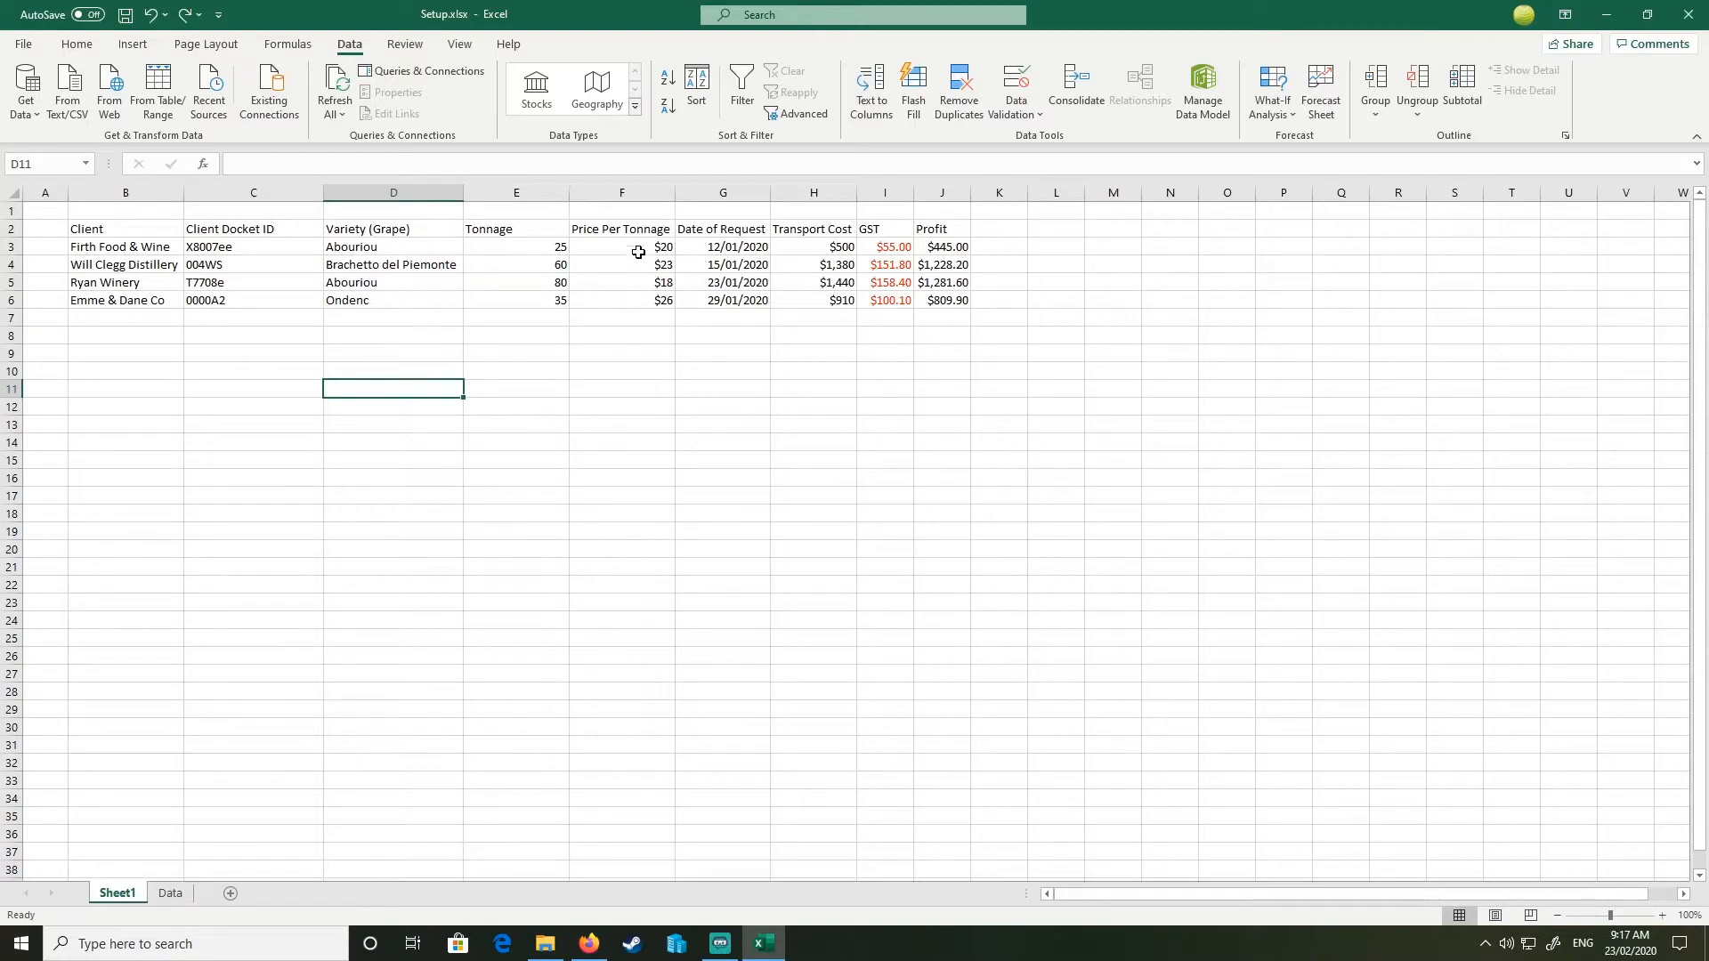
Step: Examine the Variety (Grape) and Price Per Tonnage columns on Sheet1 and the matching table on the Data sheet
left_click(392, 249)
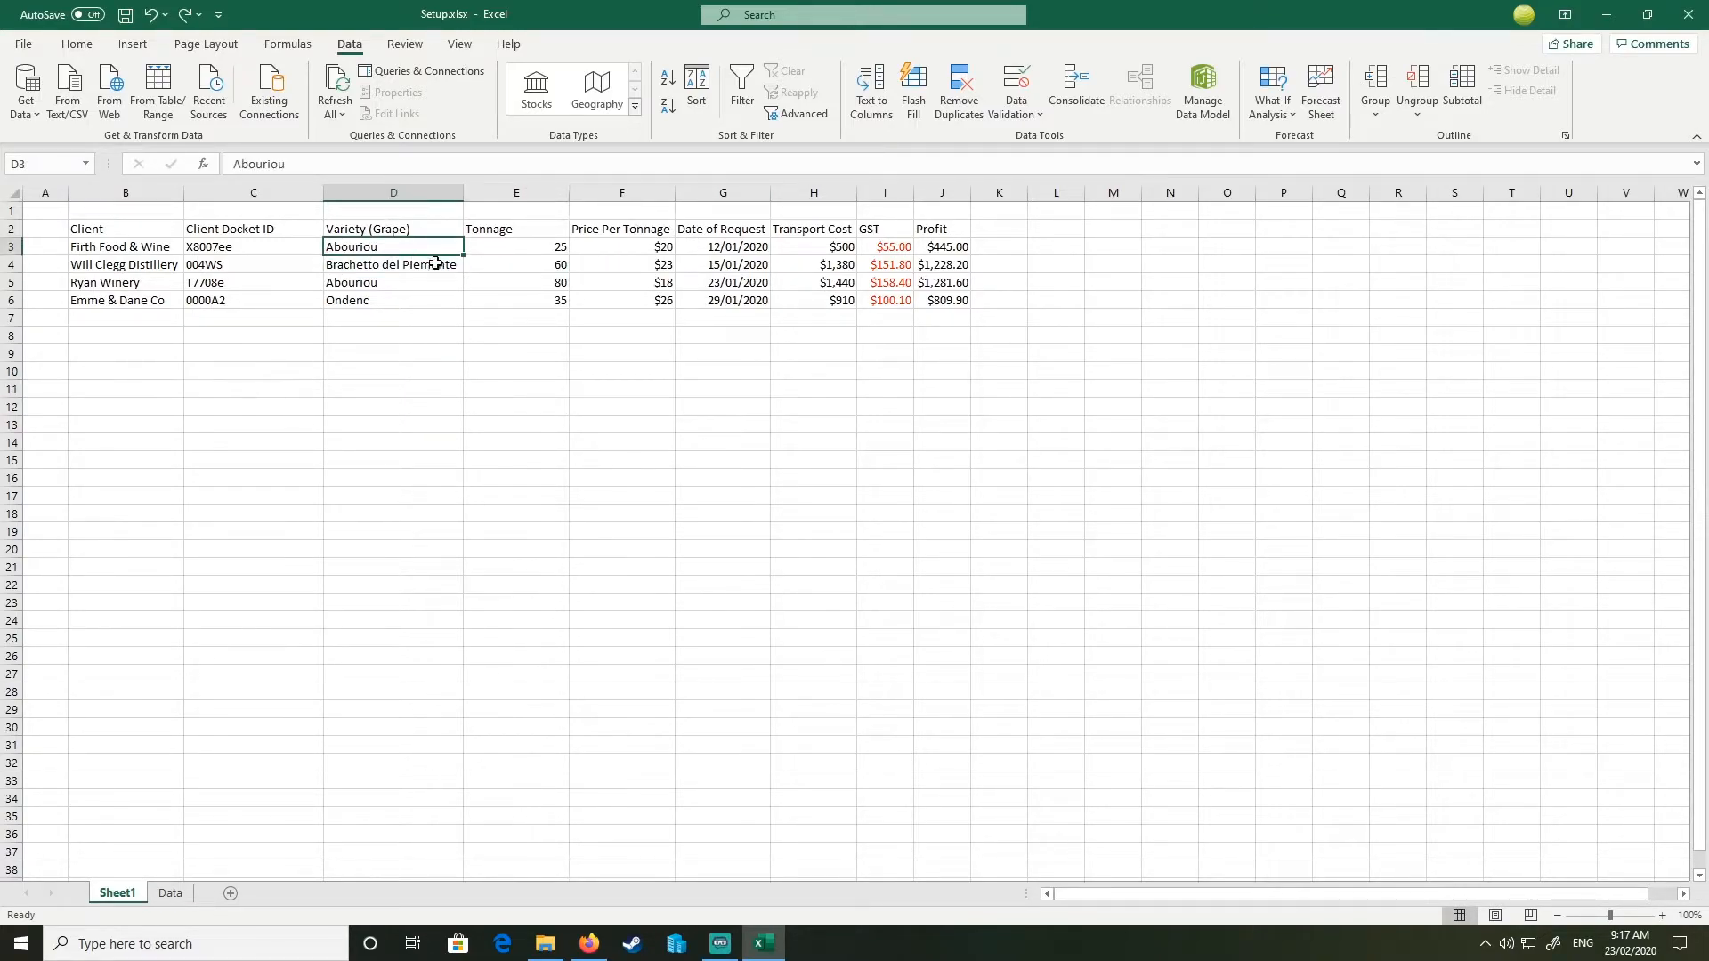
left_click(670, 250)
left_click(663, 227)
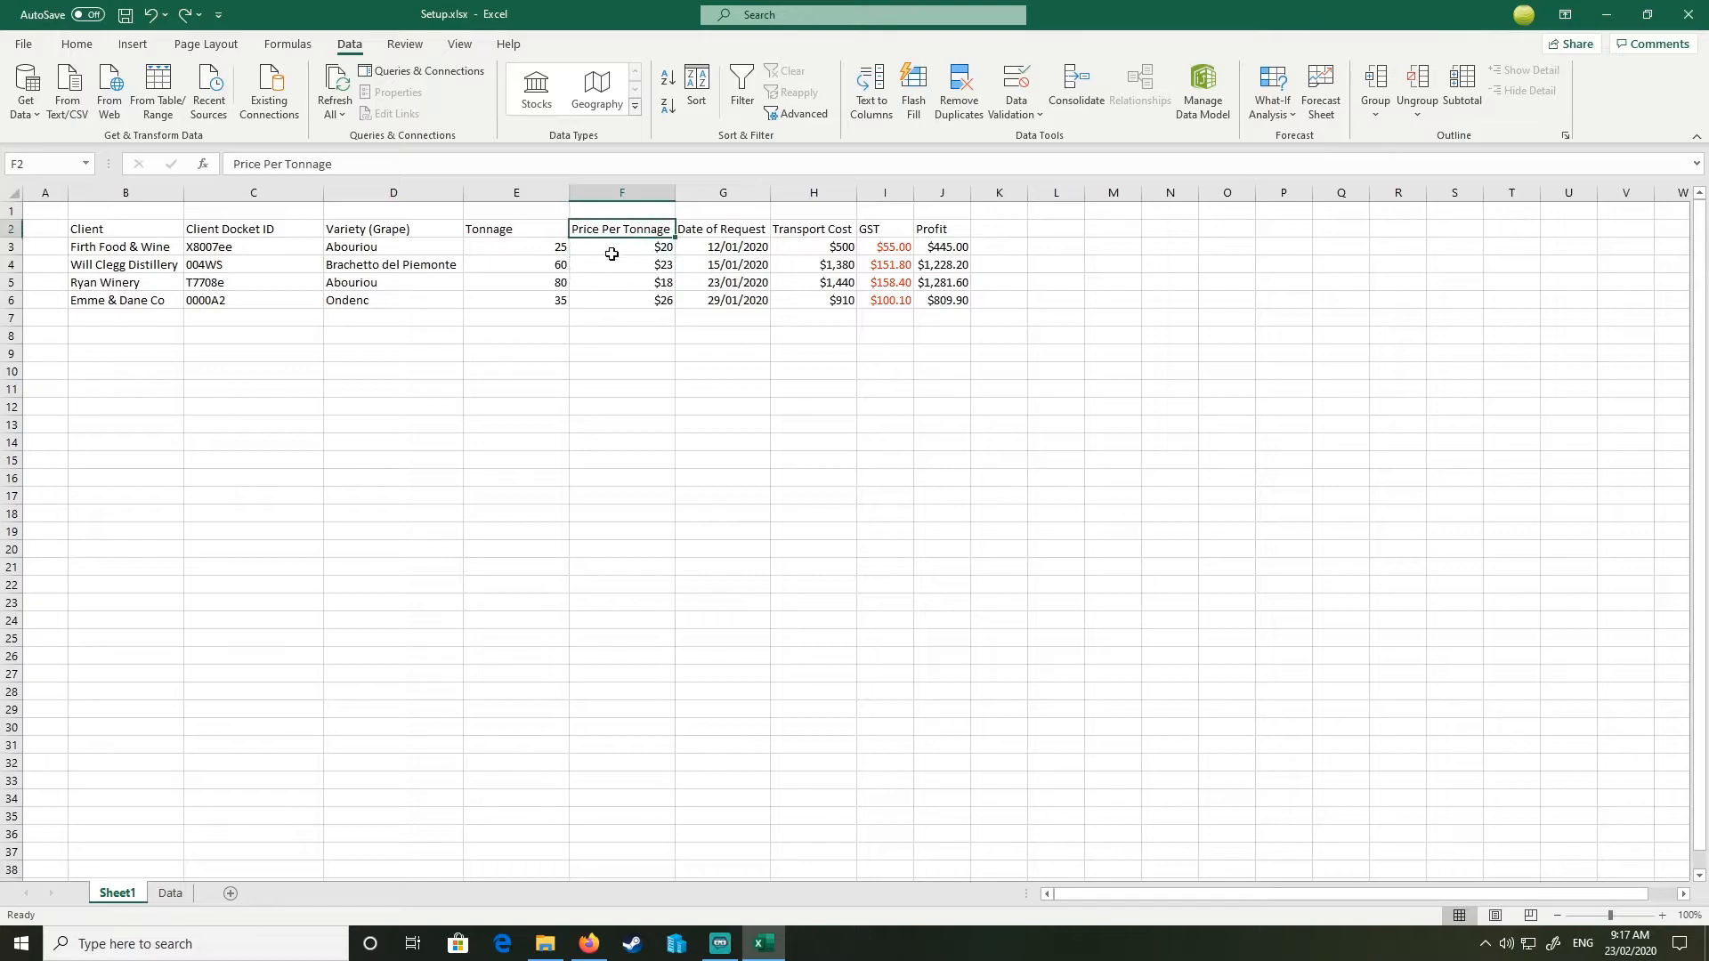
left_click(419, 243)
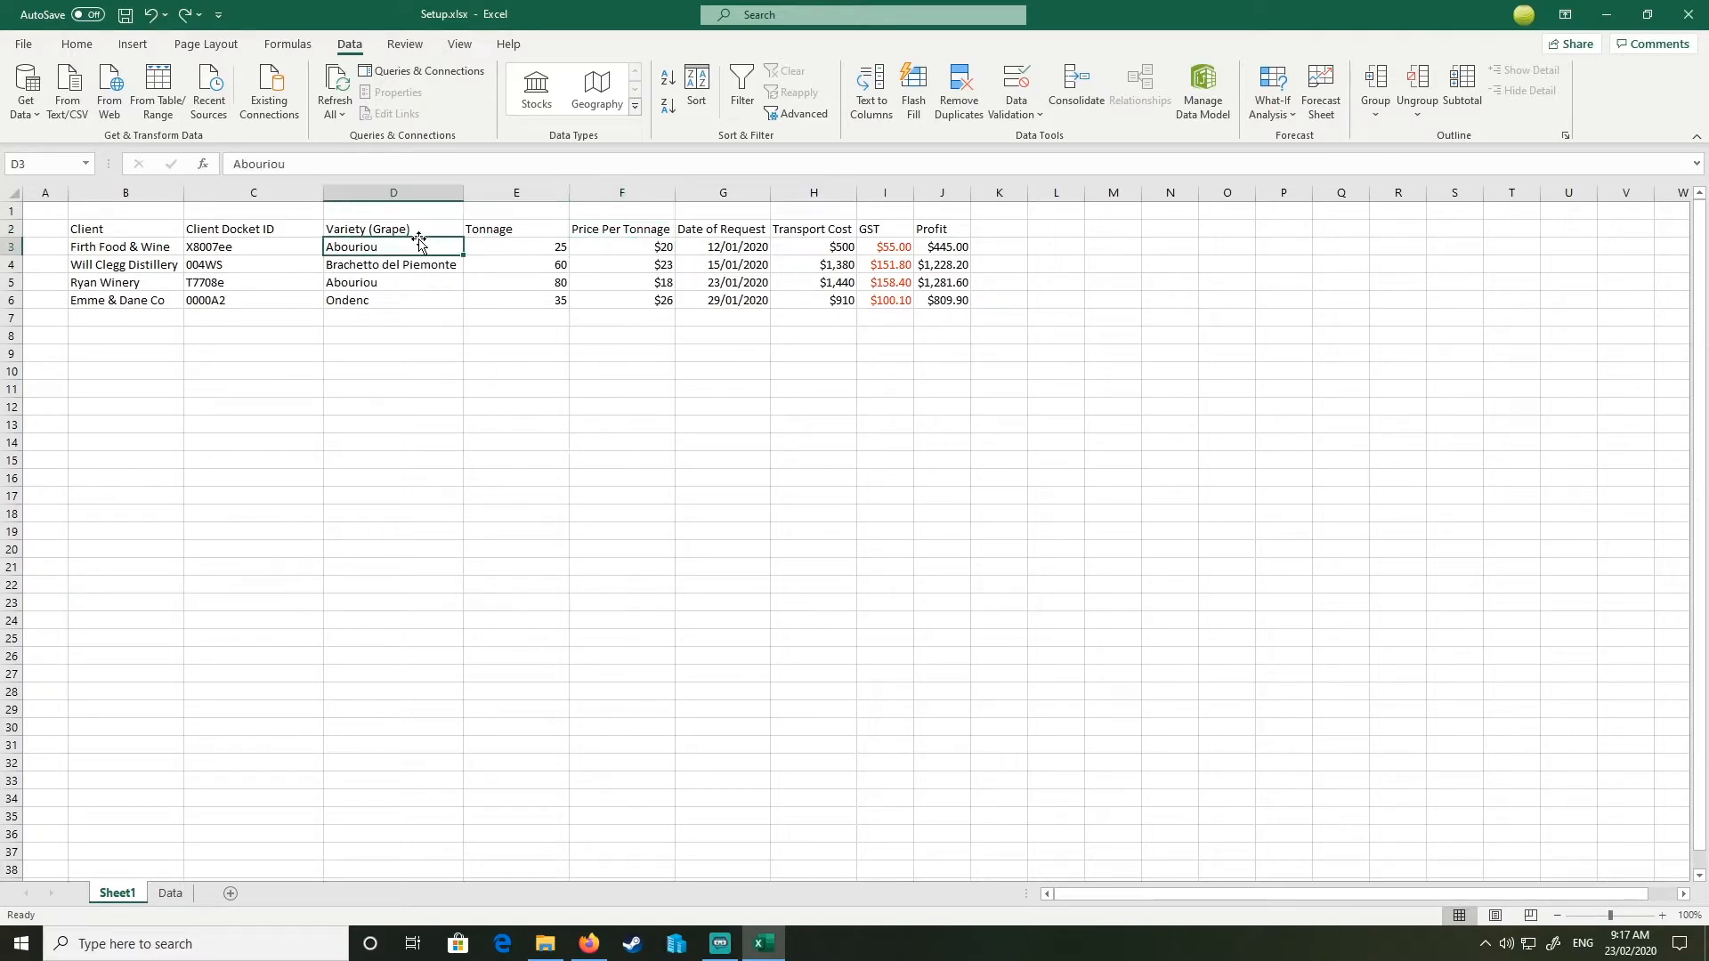
left_click(170, 893)
left_click(321, 281)
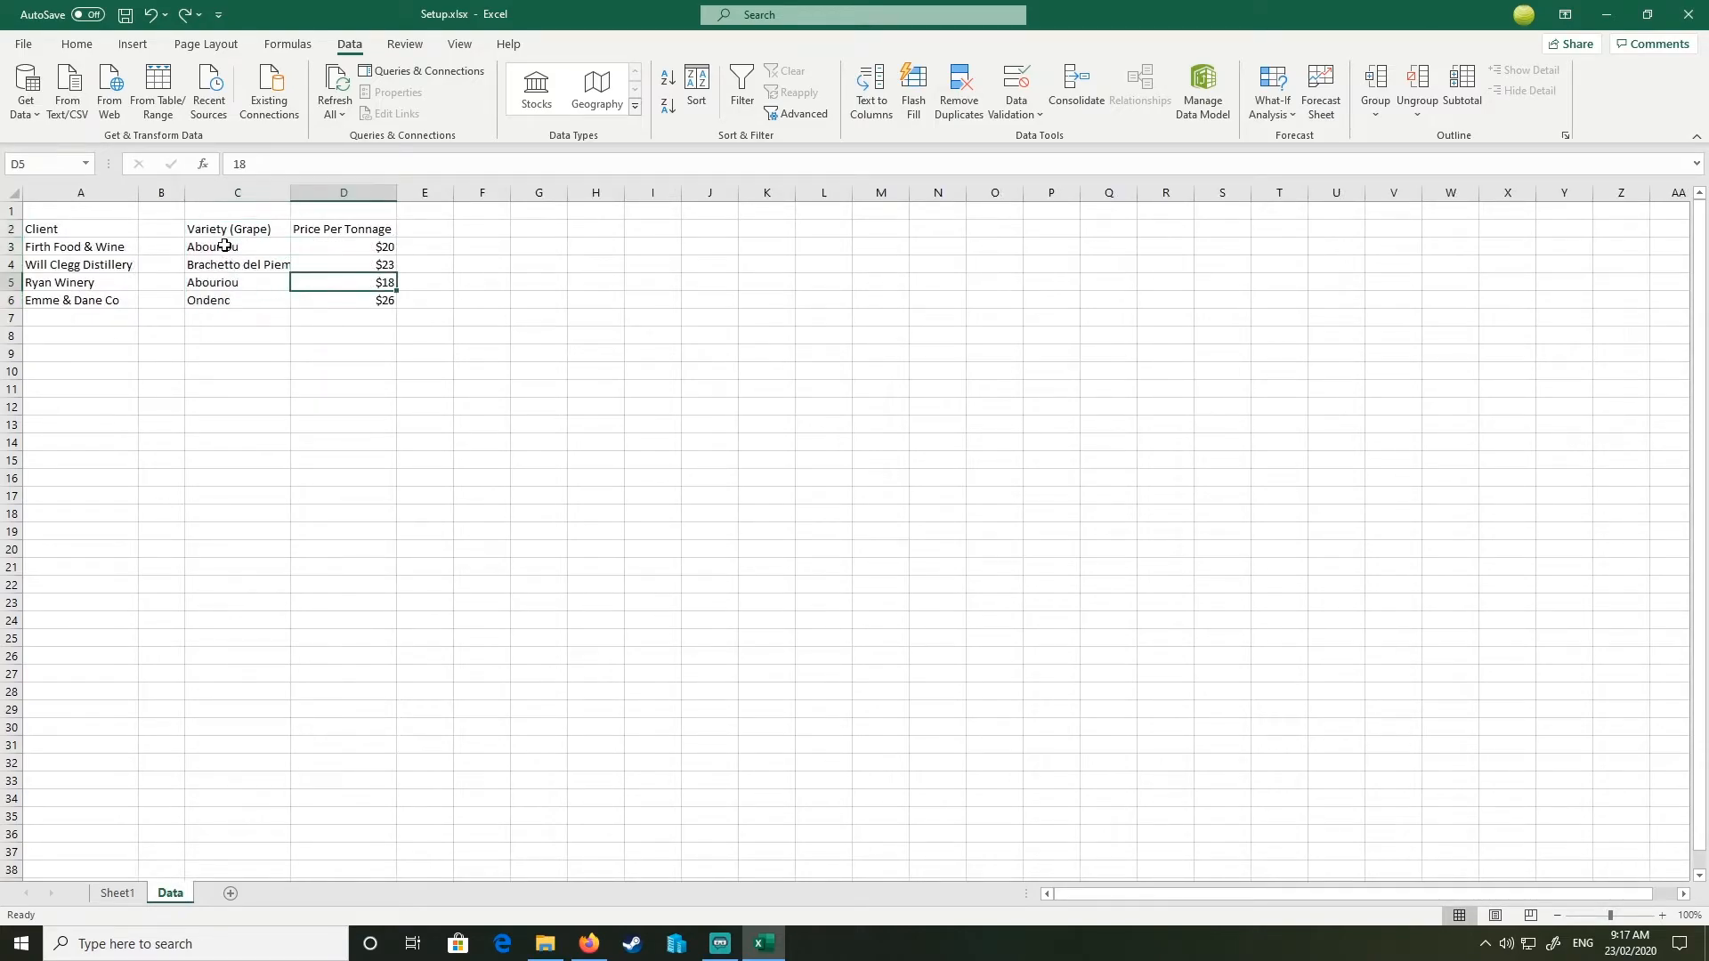
left_click_drag(226, 246, 355, 313)
left_click_drag(237, 229, 312, 294)
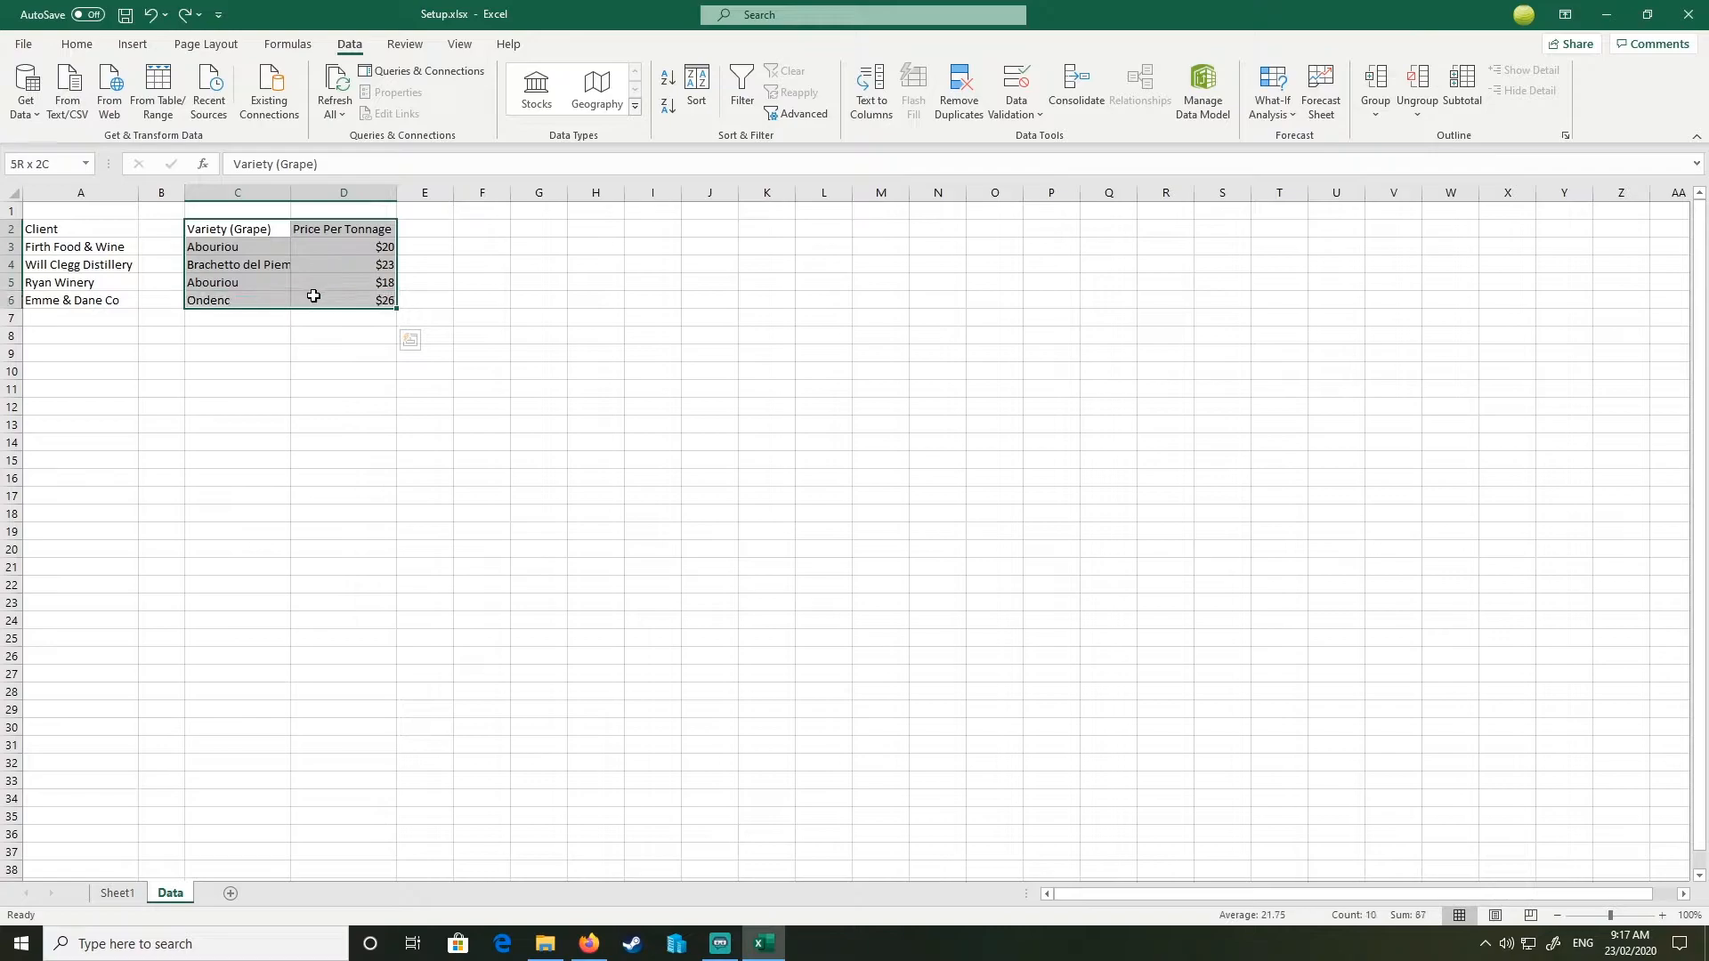
left_click(120, 893)
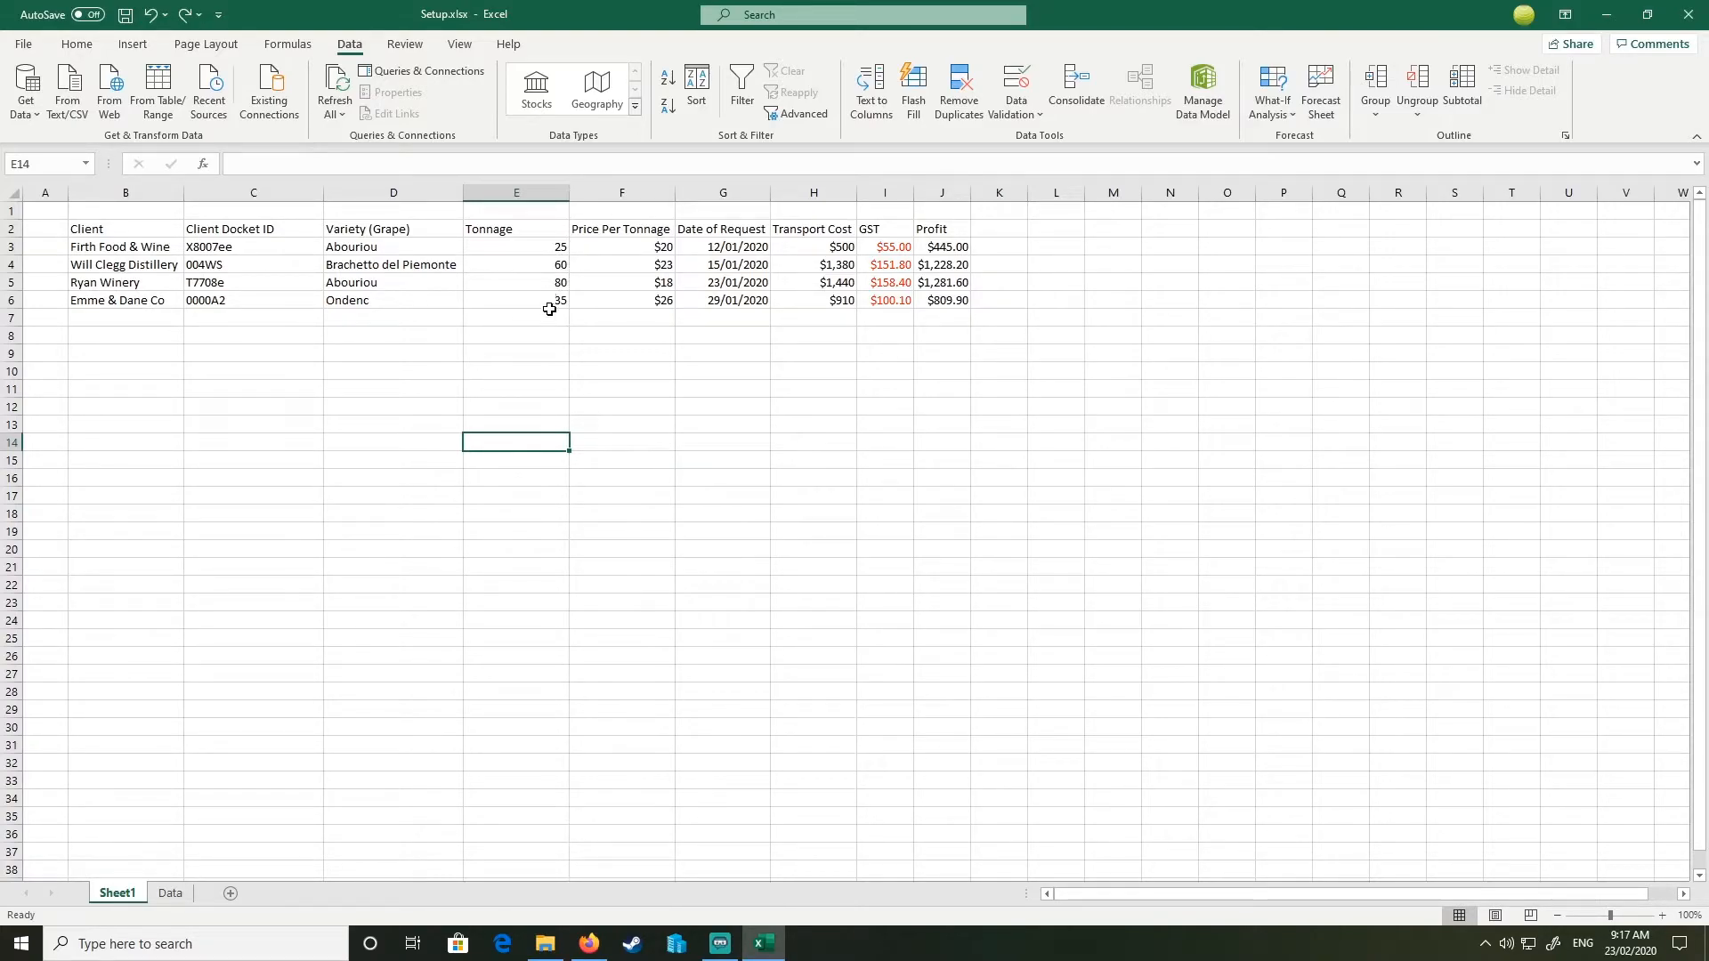
Step: Write a lookup formula in Sheet1's F3, =VLOOKUP(D3,Data!C3:D25,2,FALSE), to fetch the grape variety's price from the Data sheet
left_click(560, 248)
left_click(645, 250)
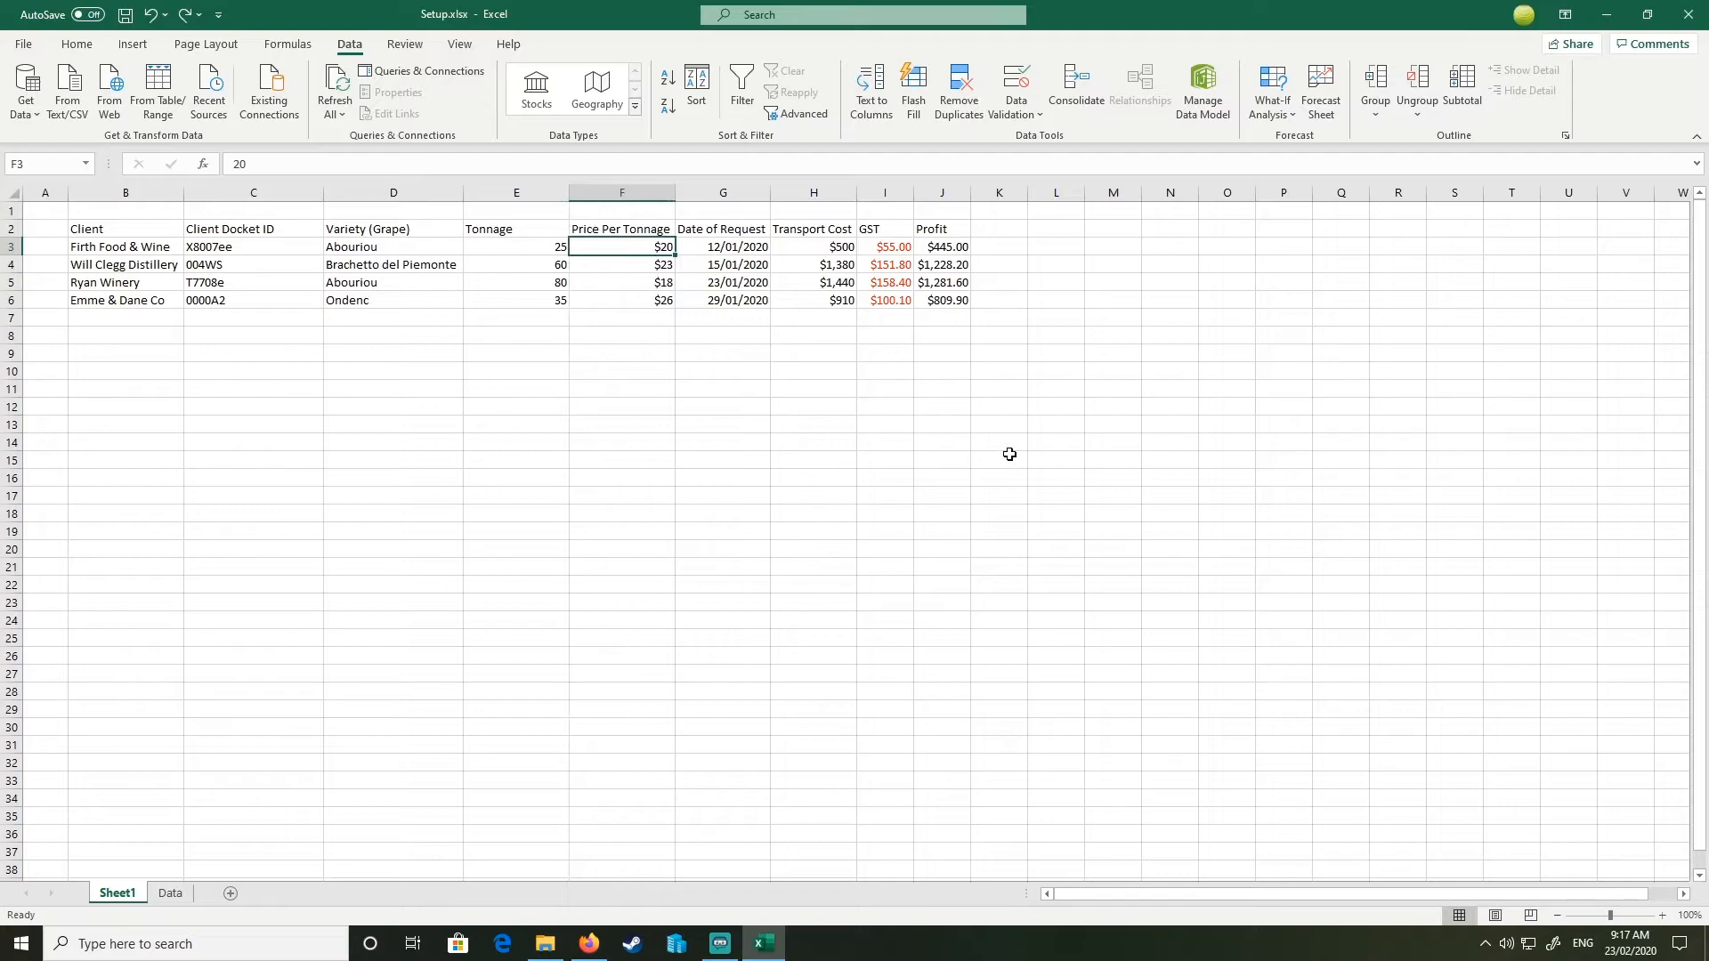
type("=")
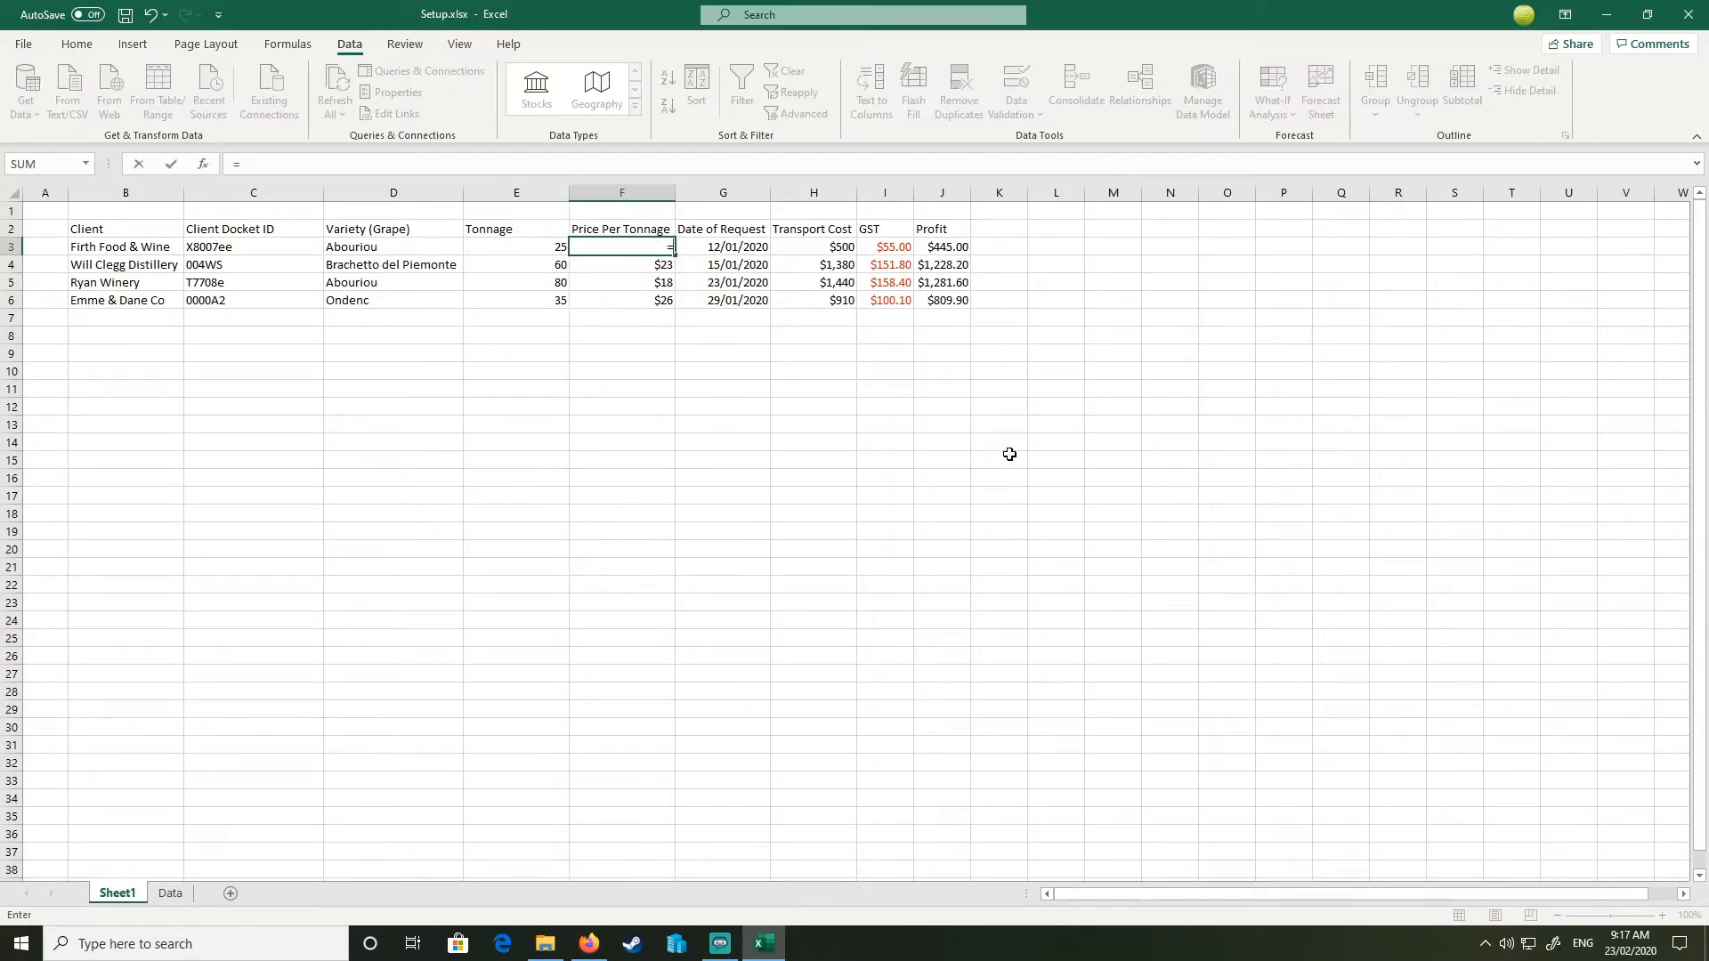
type("VLOOKUP(")
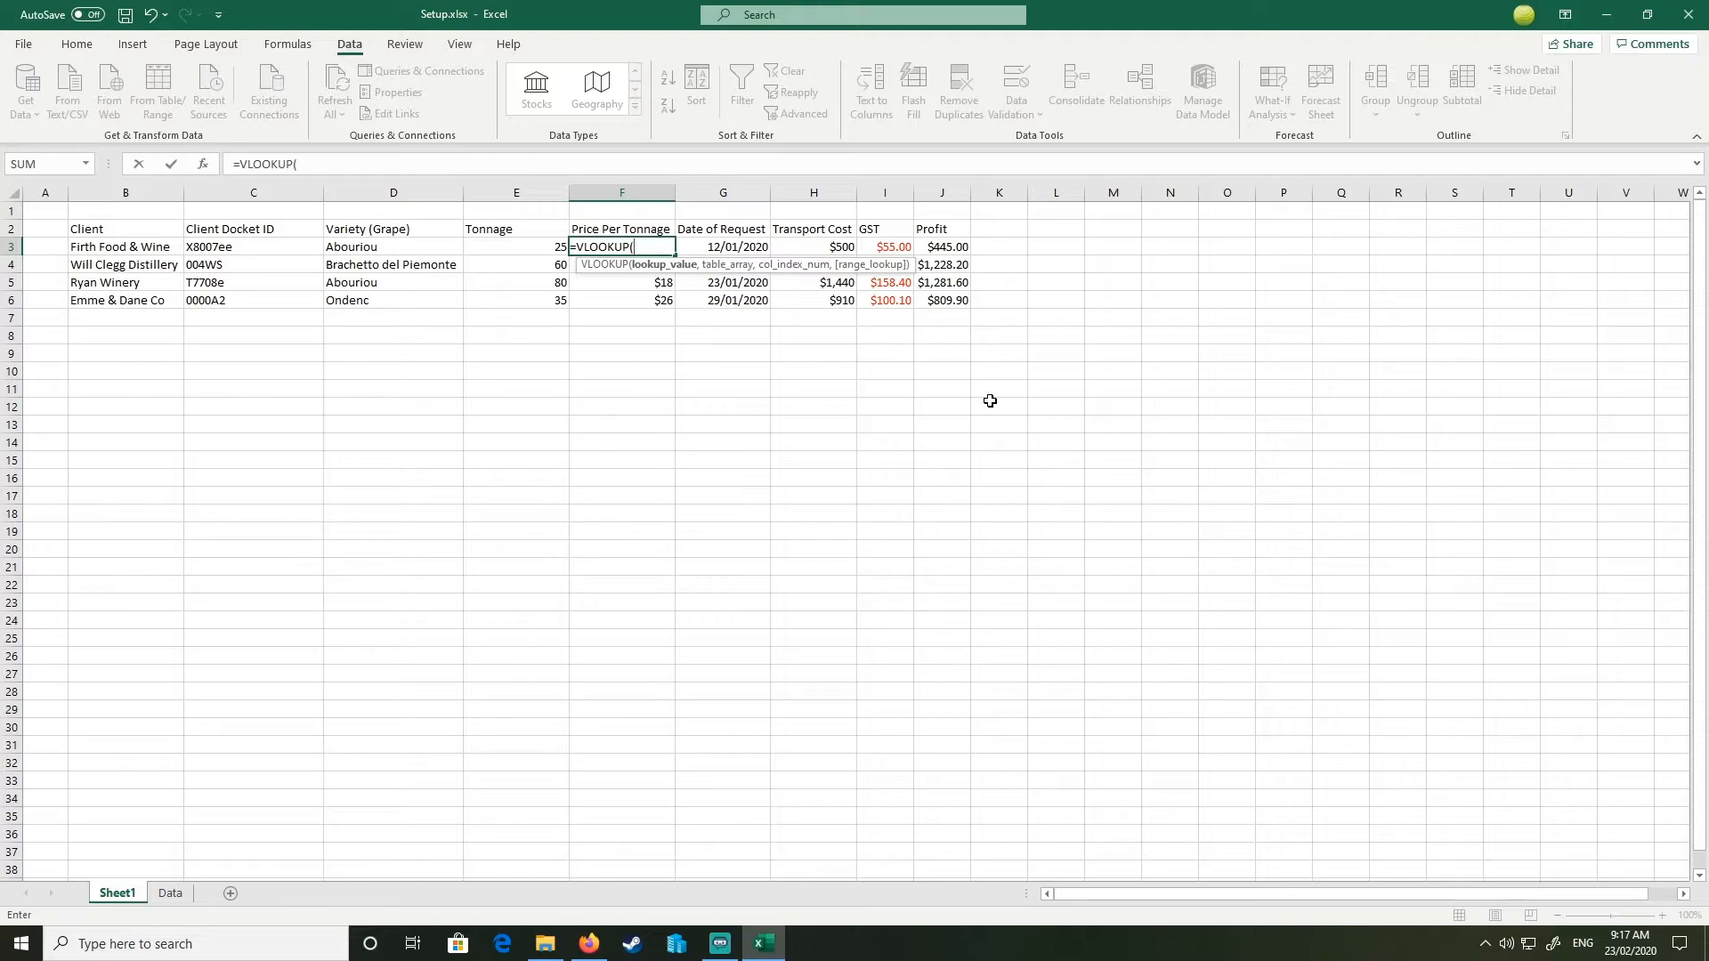
left_click(383, 242)
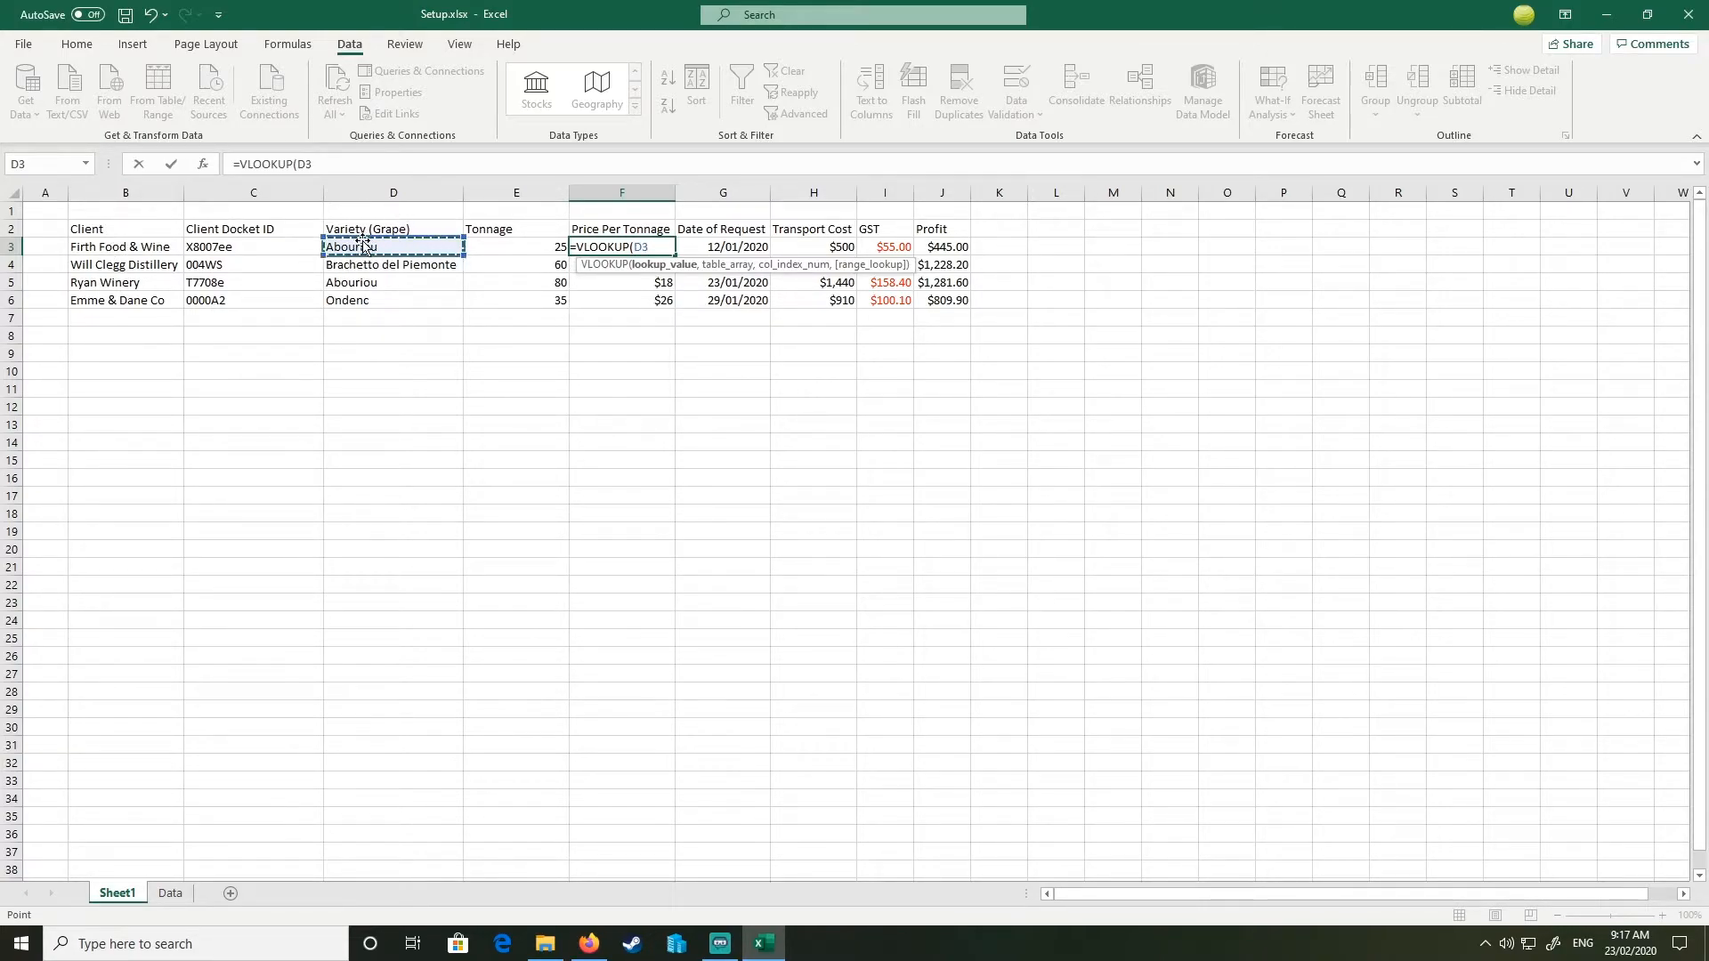
type(",")
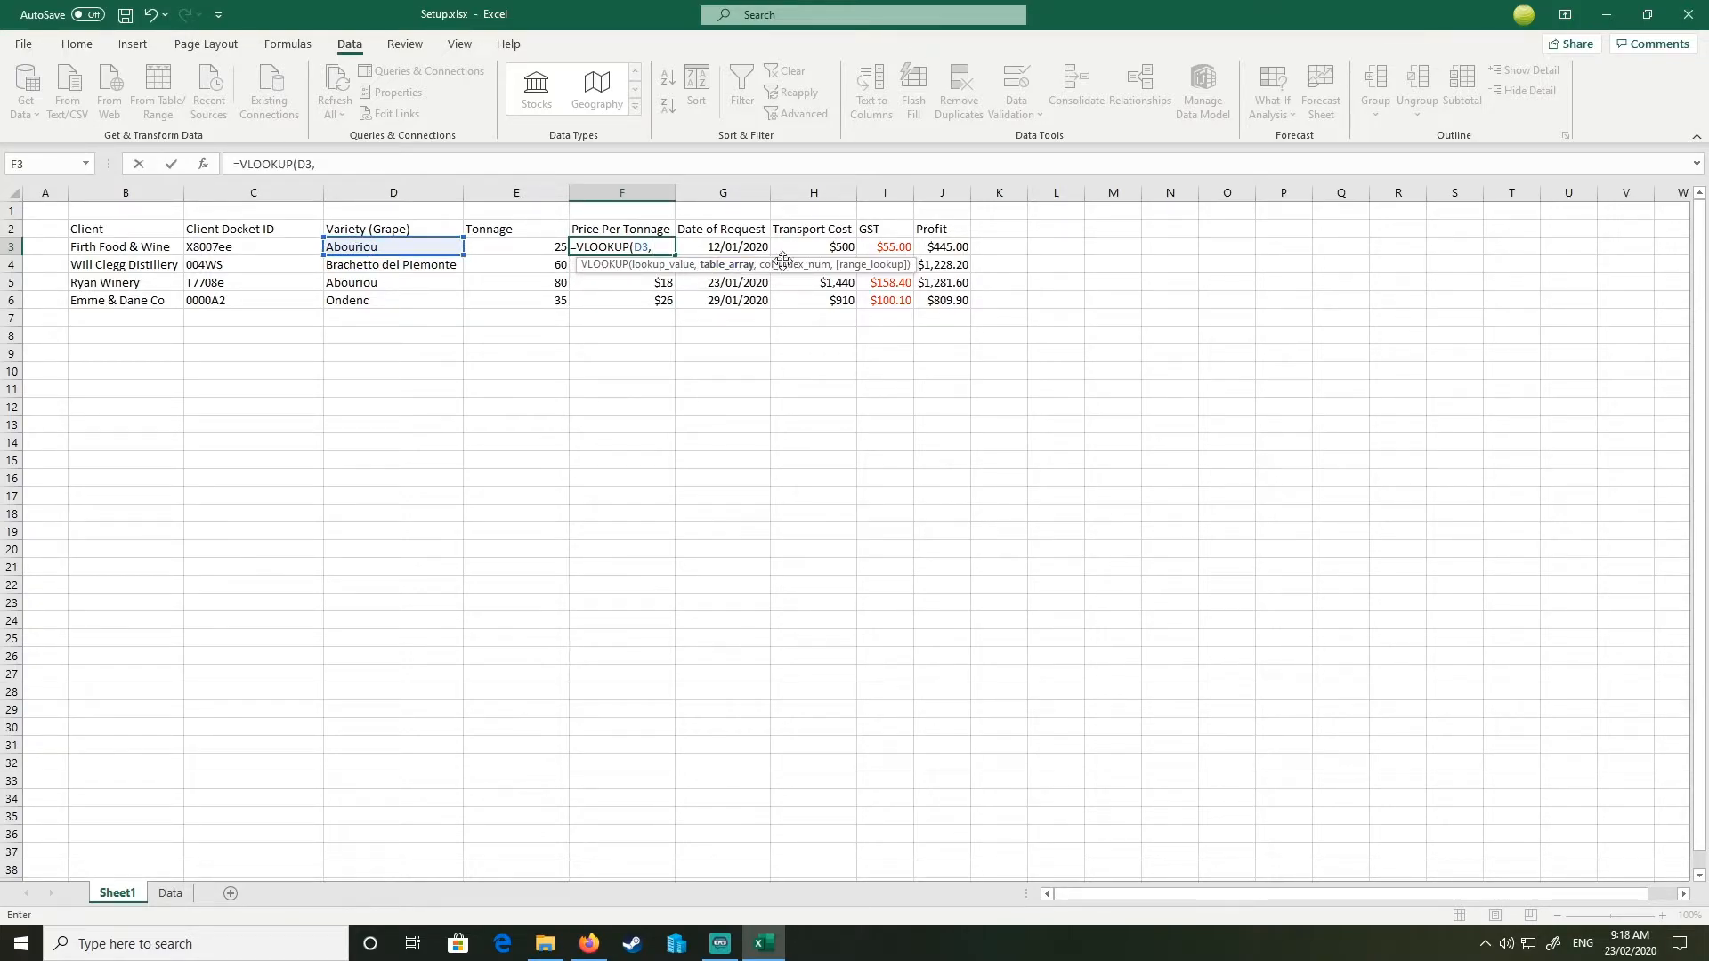
left_click(165, 902)
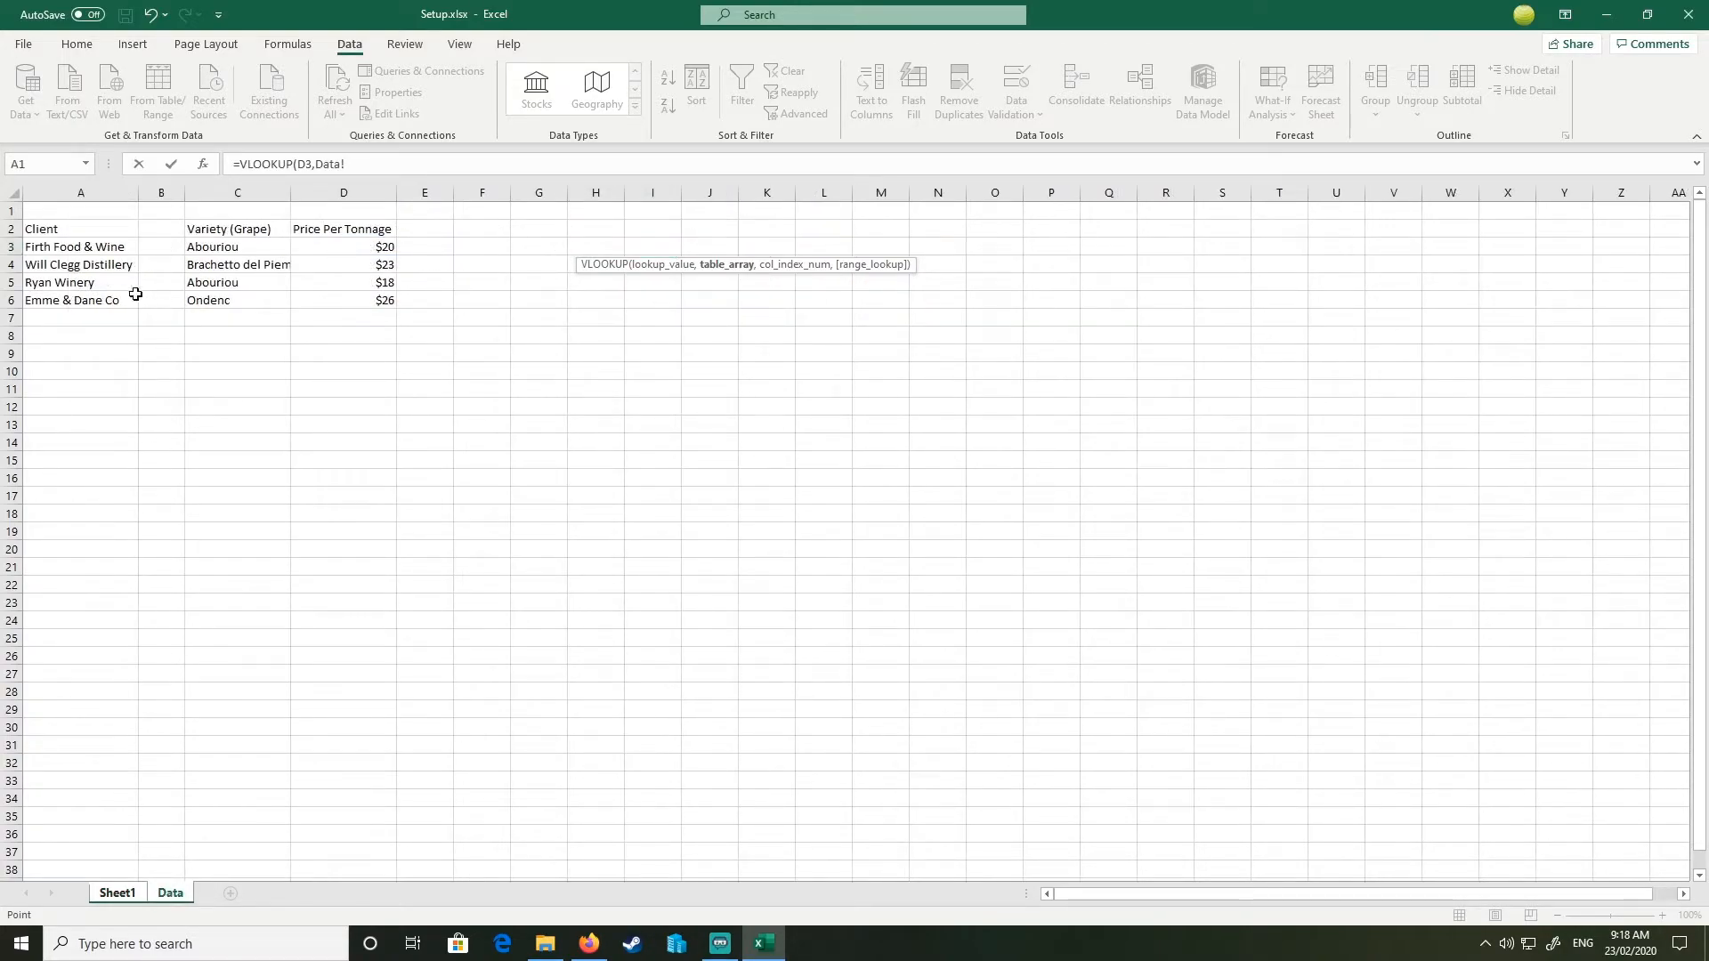
left_click_drag(208, 242, 297, 610)
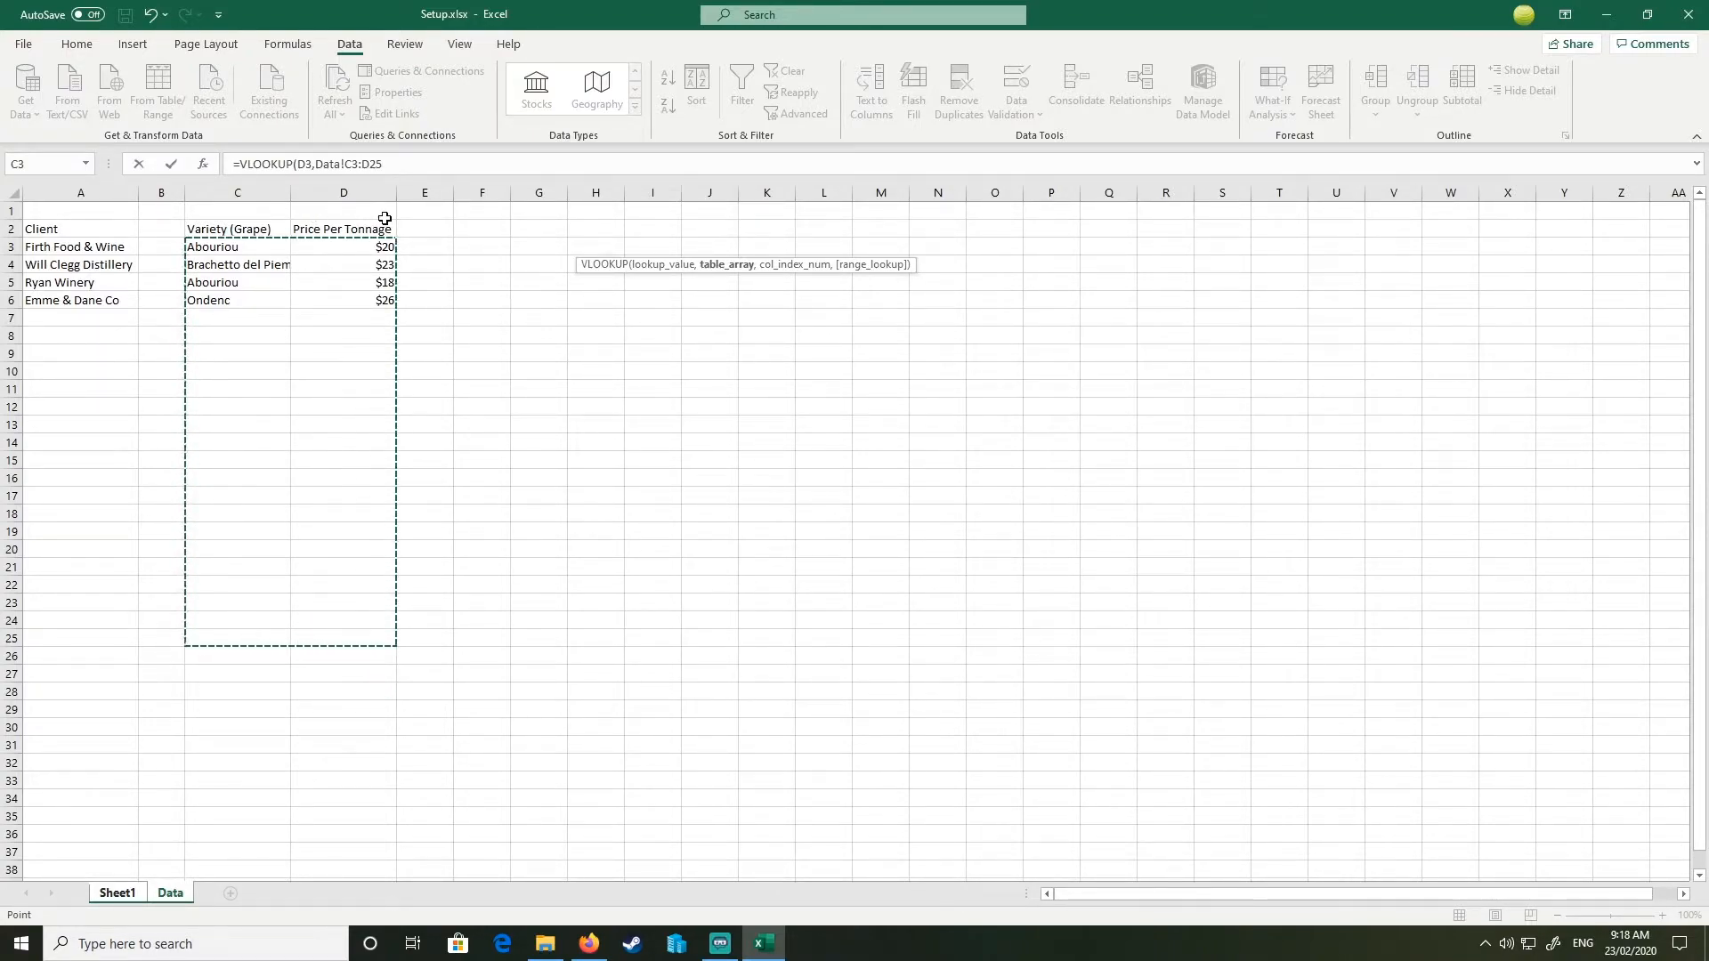
type(",")
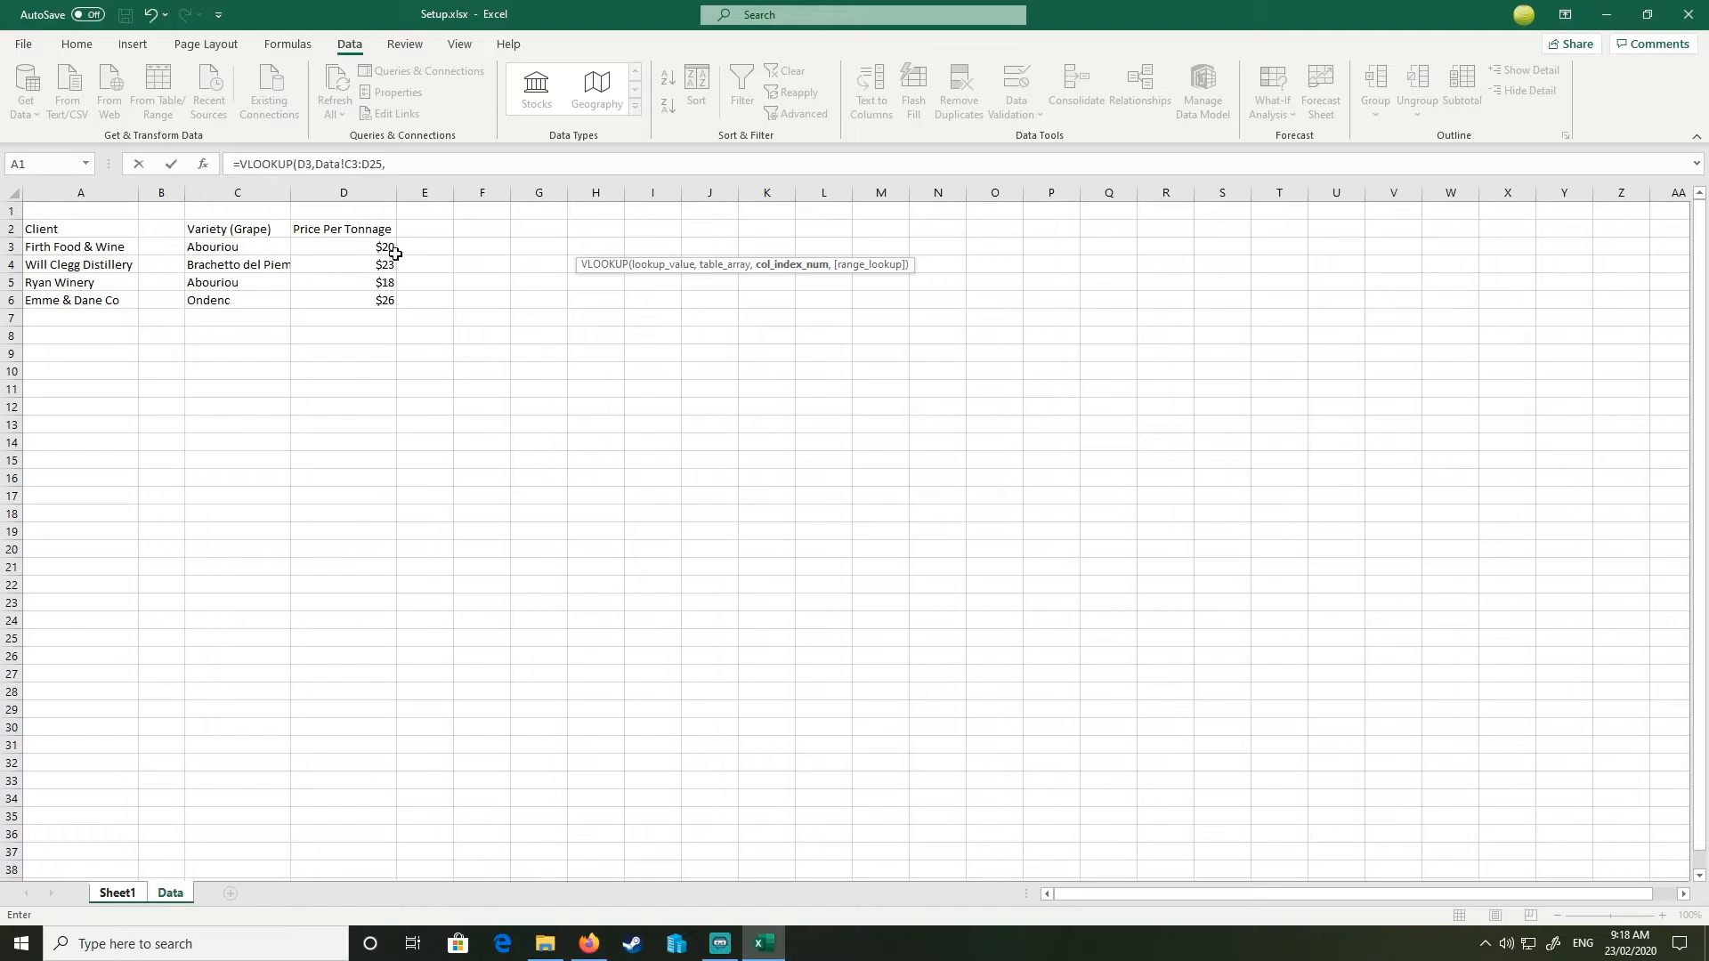
left_click(422, 167)
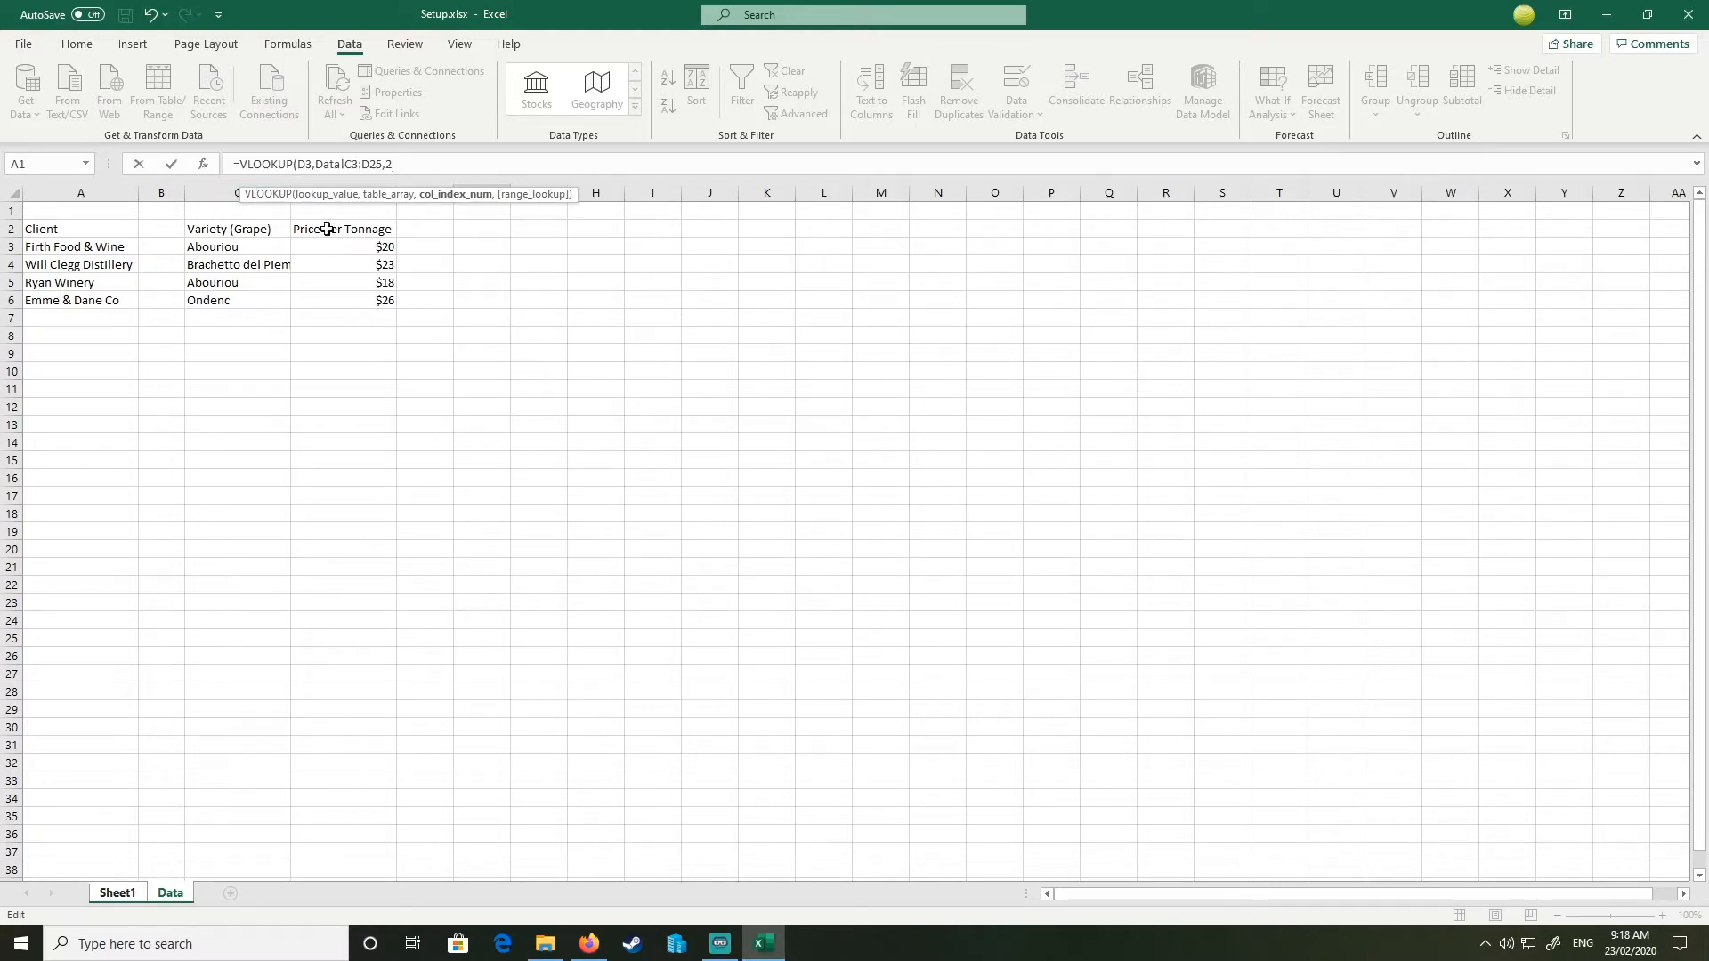
type(",FALSE)")
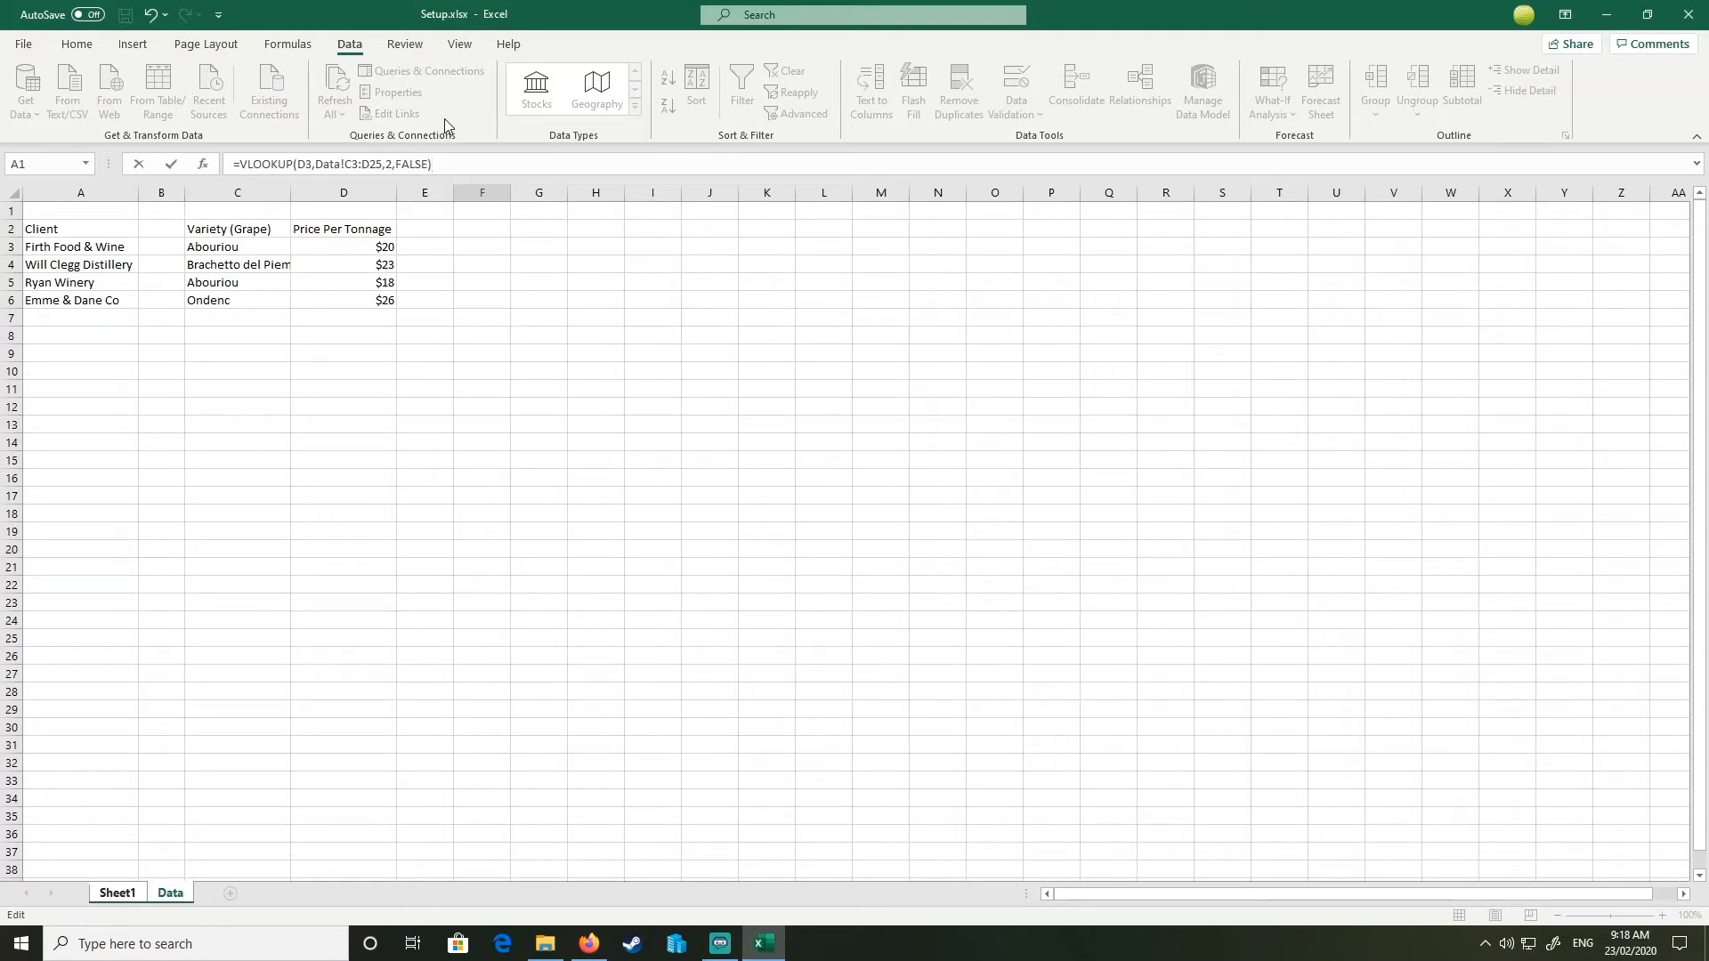
Step: Make the lookup range in the F3 formula absolute as Data!$C$3:$D$25 and commit the formula
left_click(352, 166)
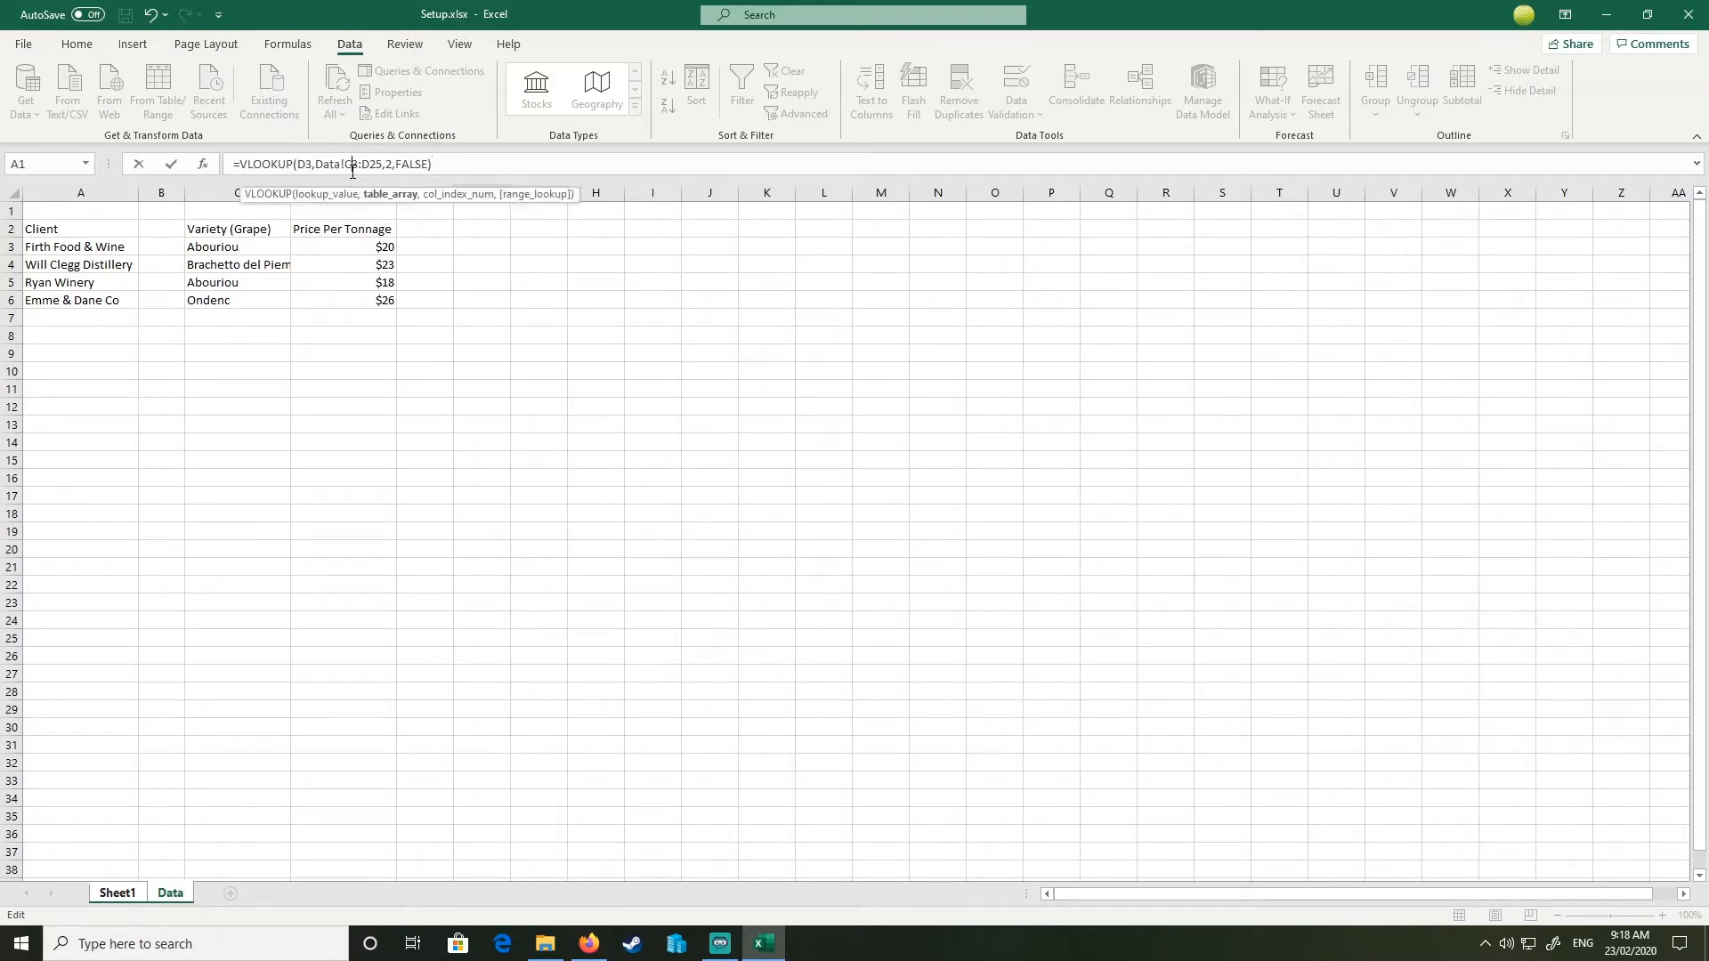
key("F4")
left_click(392, 164)
key("F4")
left_click(360, 165)
left_click_drag(360, 165, 409, 165)
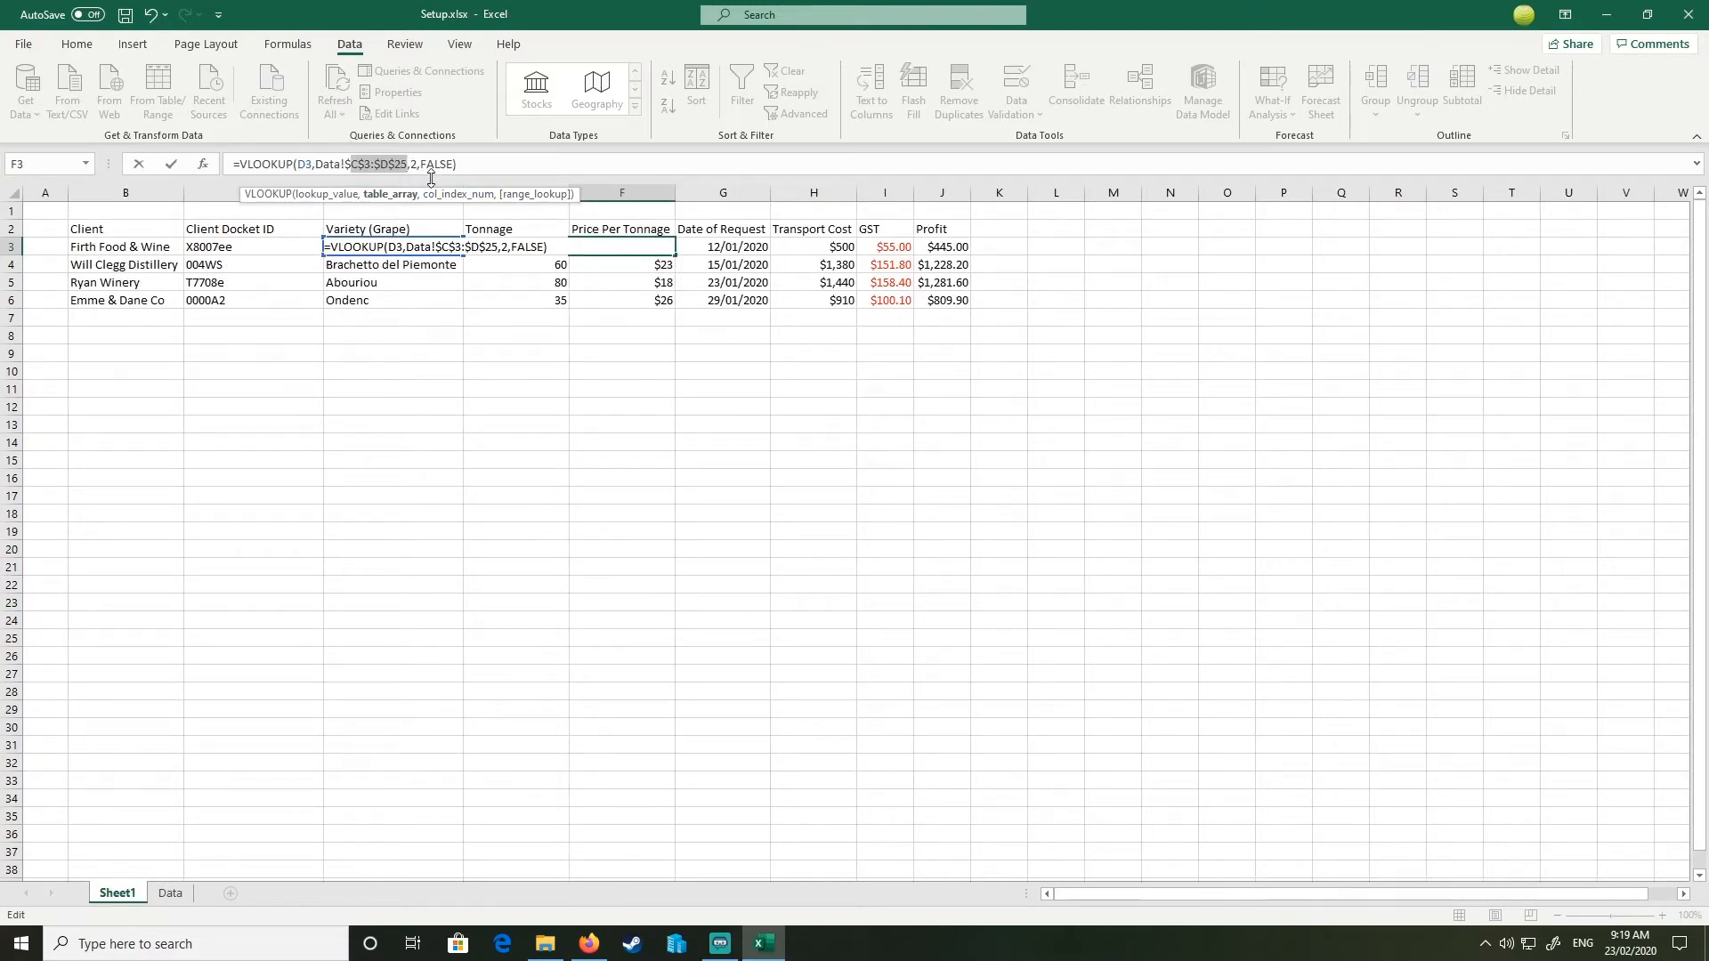
key("Return")
Step: Fill the VLOOKUP formula from F3 down the Price Per Tonnage column to F6
left_click(614, 247)
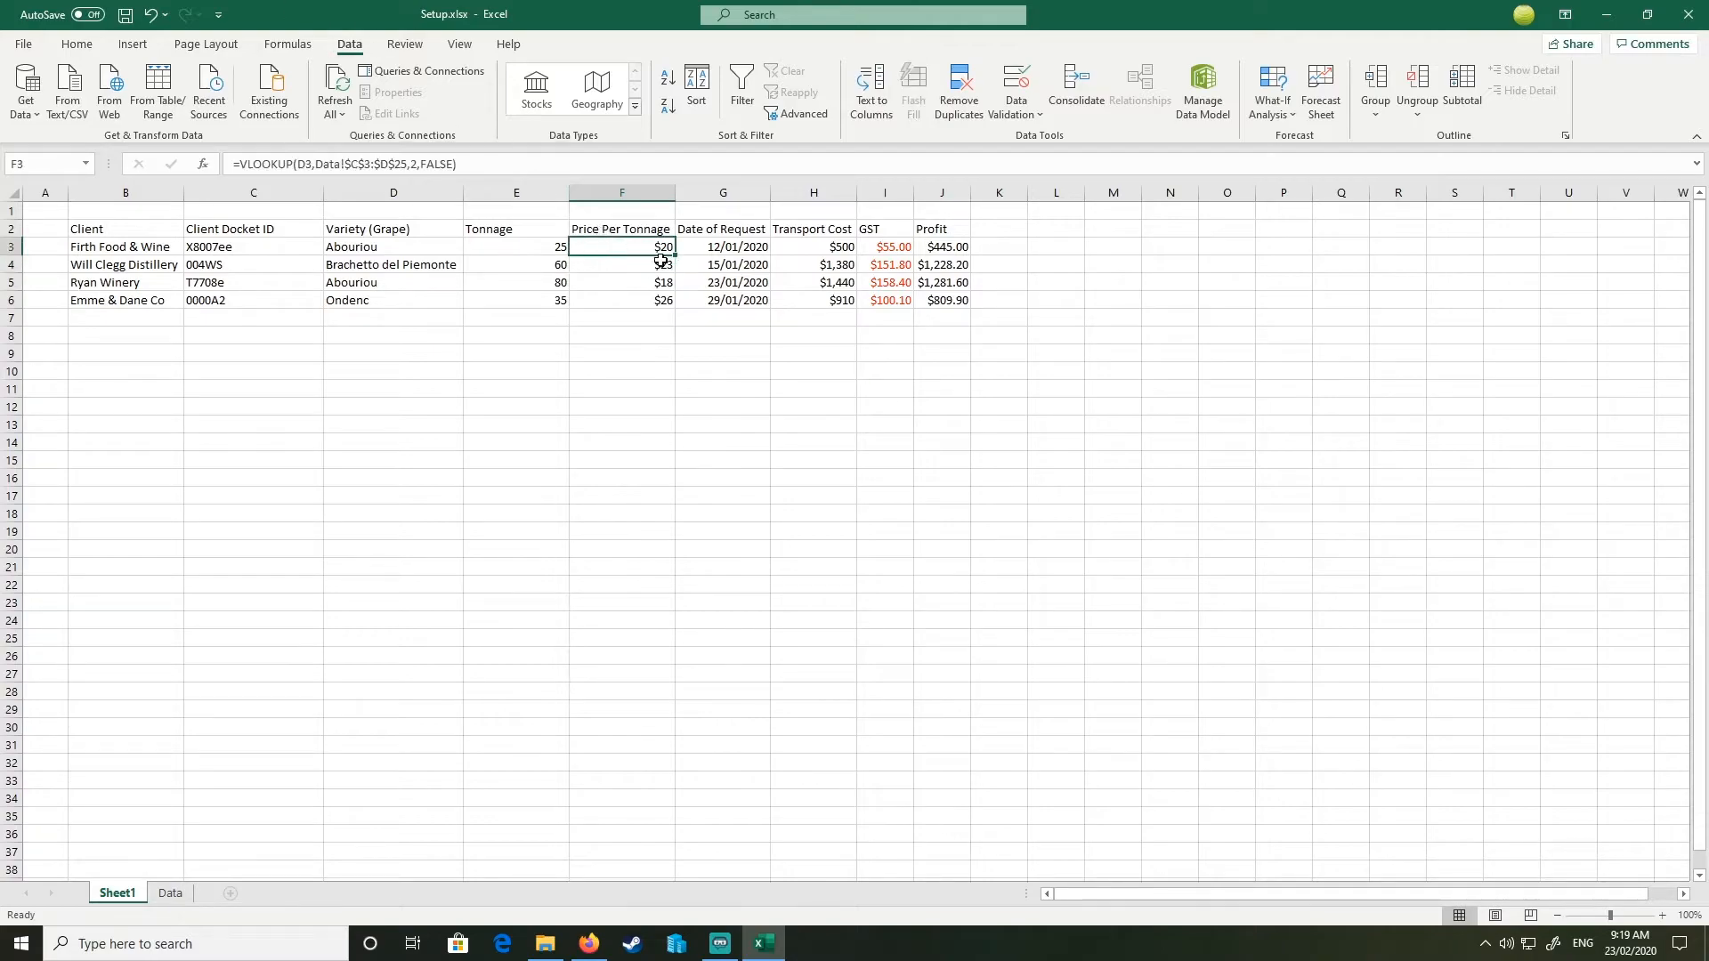
left_click_drag(674, 255, 678, 309)
left_click(668, 402)
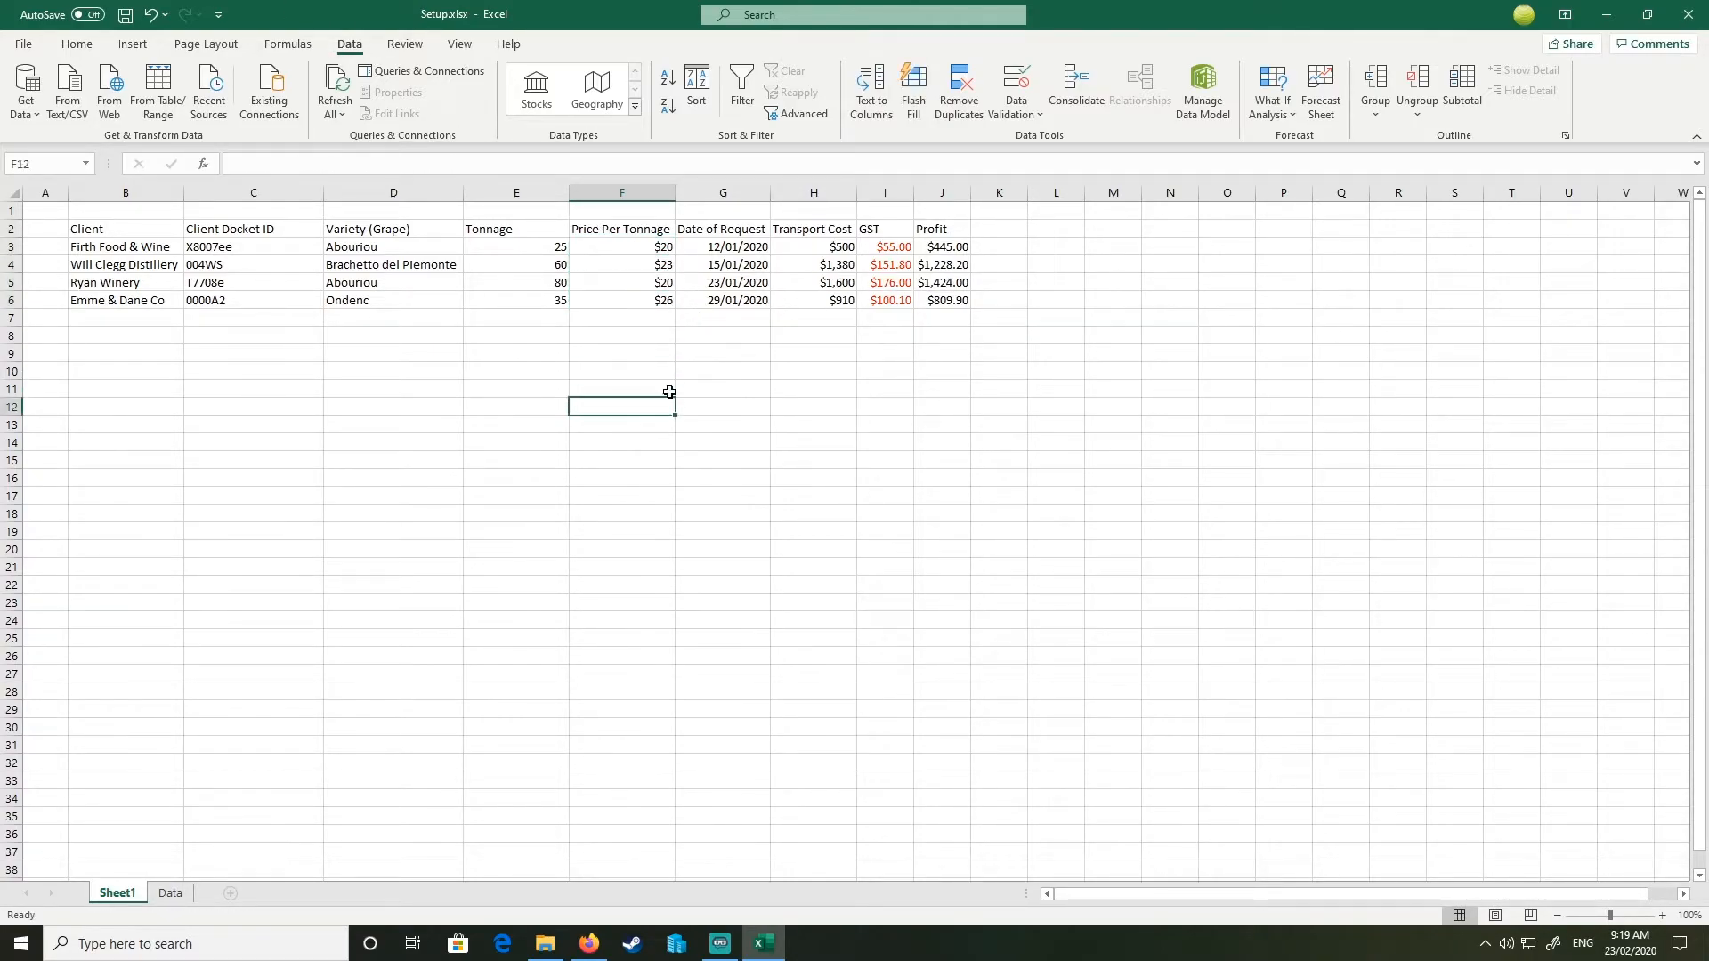
left_click_drag(665, 240, 116, 300)
left_click_drag(943, 300, 140, 232)
left_click(517, 300)
left_click_drag(678, 240, 560, 305)
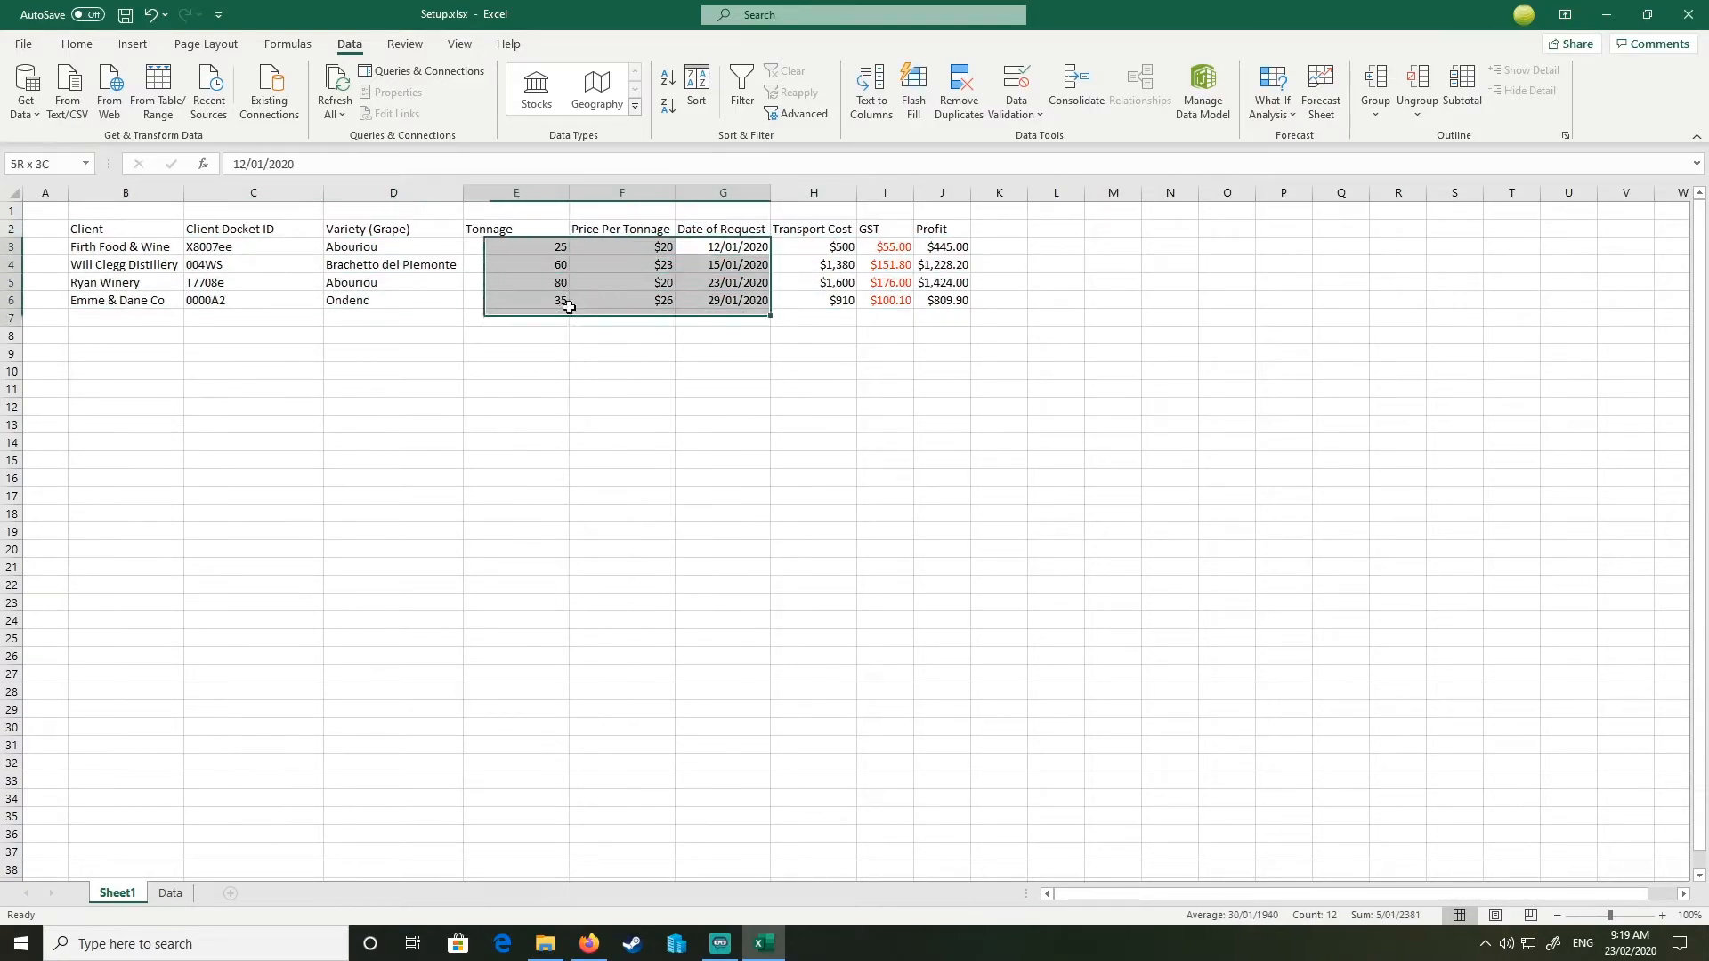
left_click(656, 316)
left_click_drag(654, 235, 656, 287)
left_click_drag(654, 369, 650, 262)
left_click(649, 334)
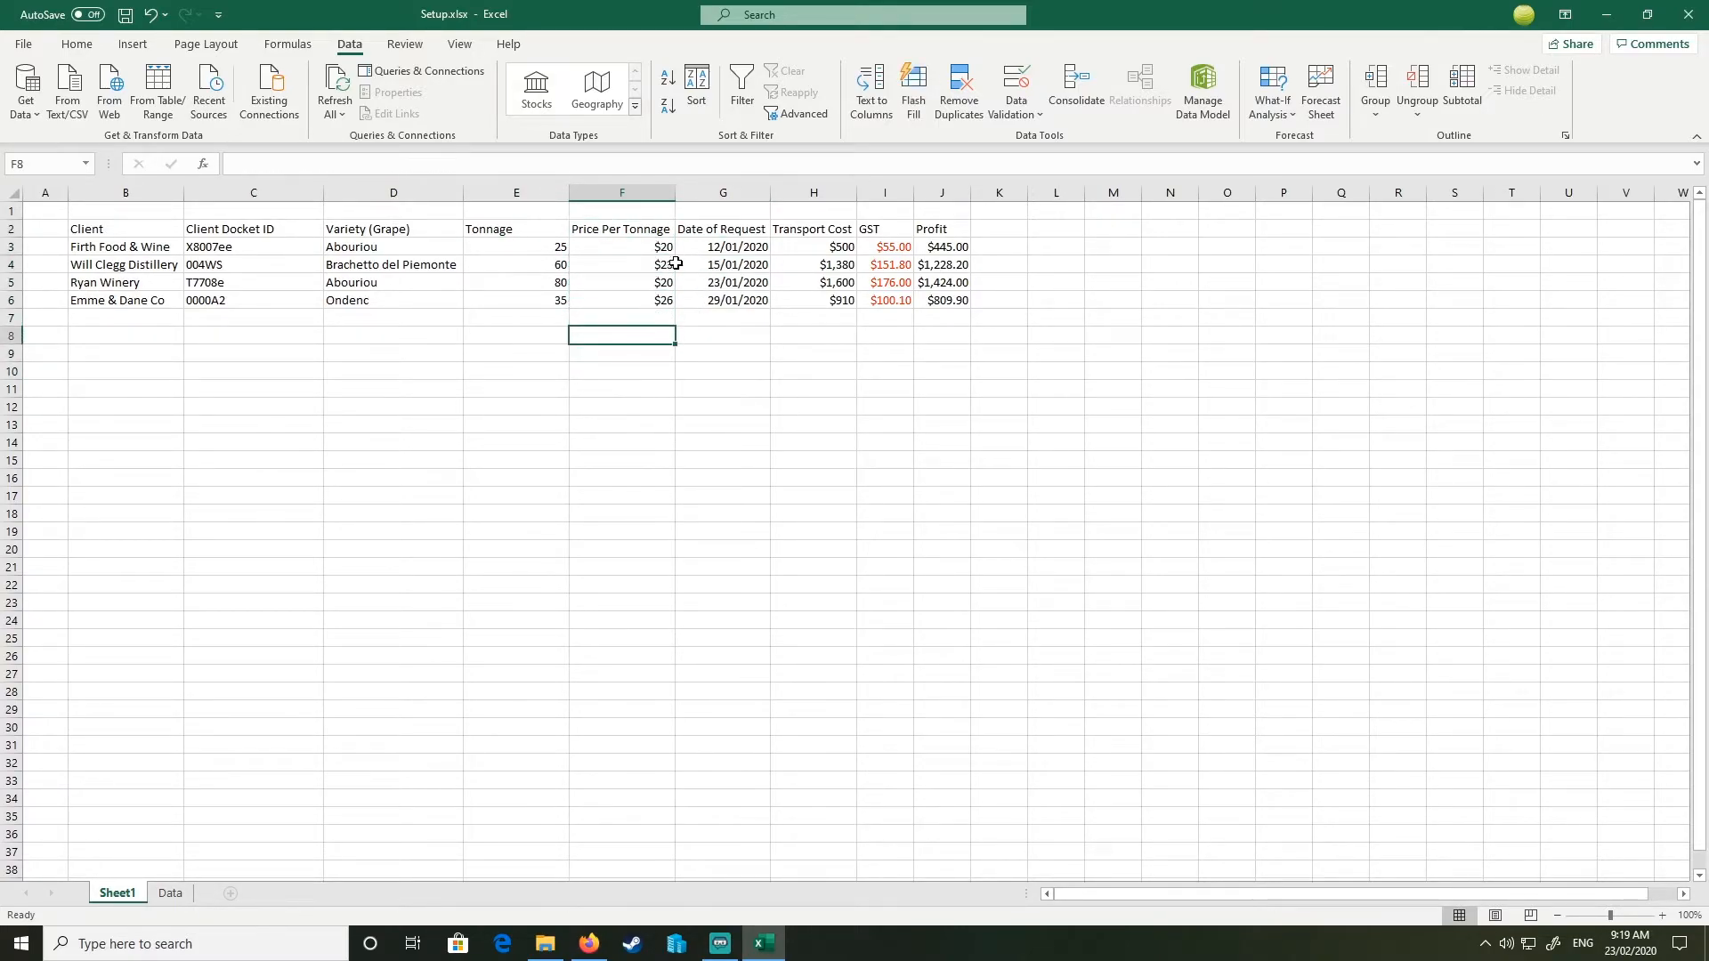
Step: Insert a blank column G between Price Per Tonnage and Date of Request
right_click(721, 195)
left_click(757, 347)
left_click(721, 223)
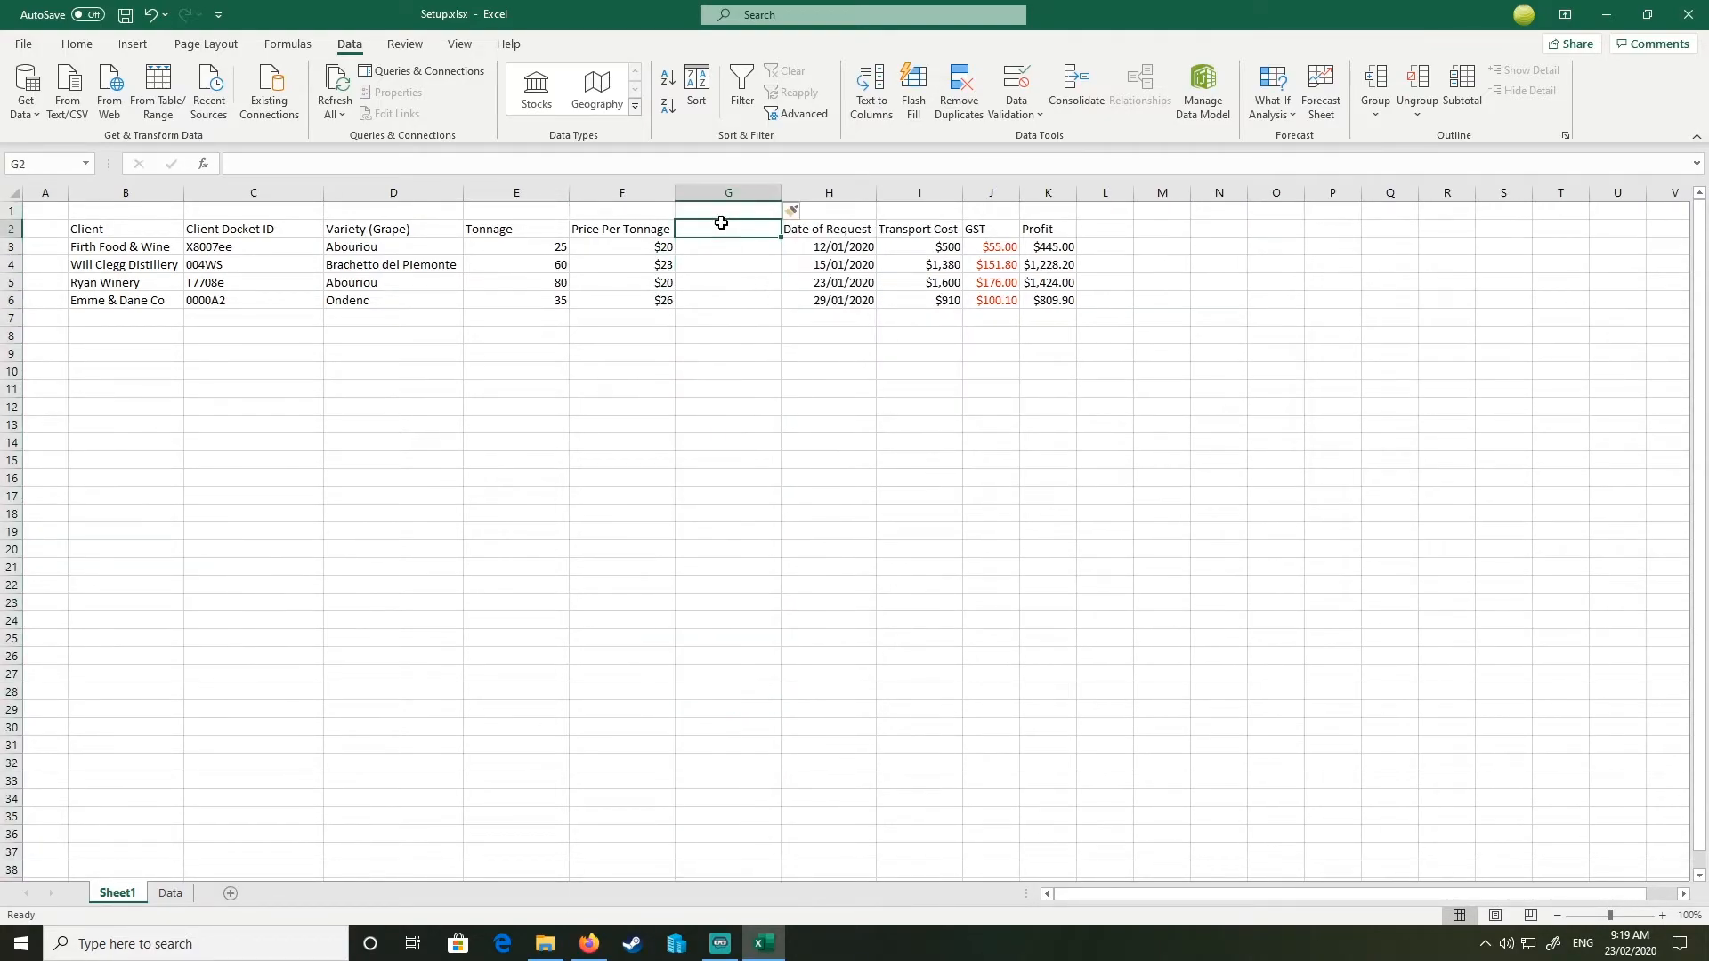
type("Aj")
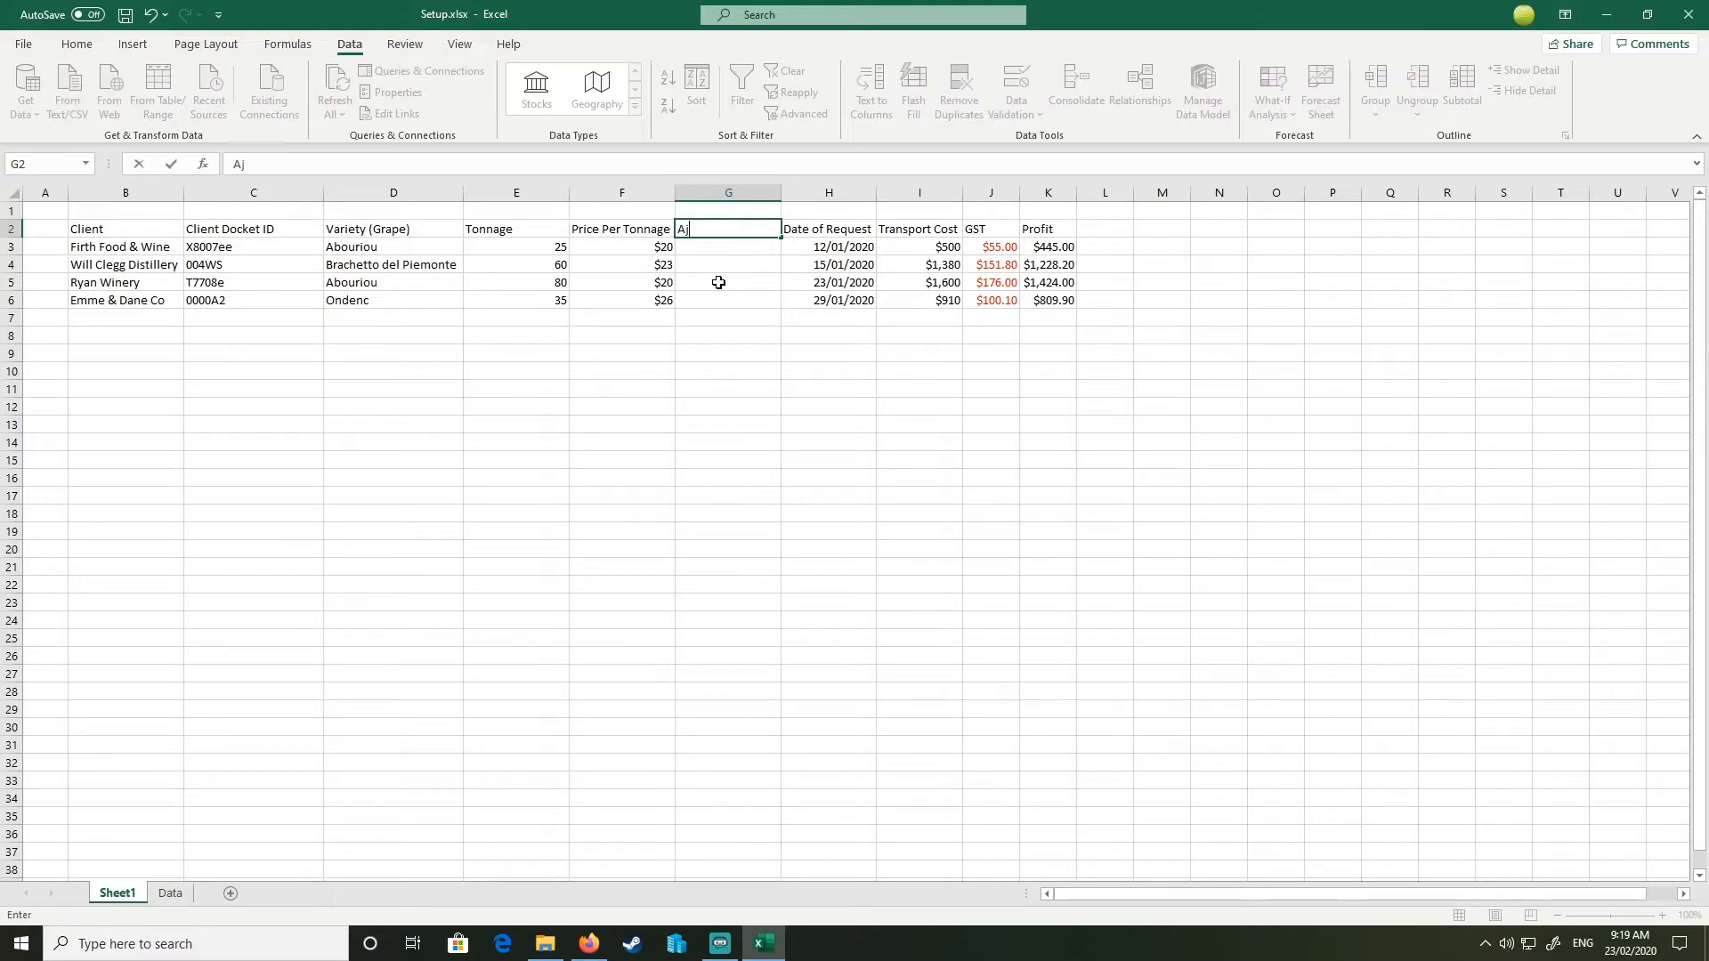
type("ustmen")
key("BackSpace")
key("BackSpace")
key("BackSpace")
key("BackSpace")
key("BackSpace")
key("BackSpace")
key("BackSpace")
key("BackSpace")
key("alt+Tab")
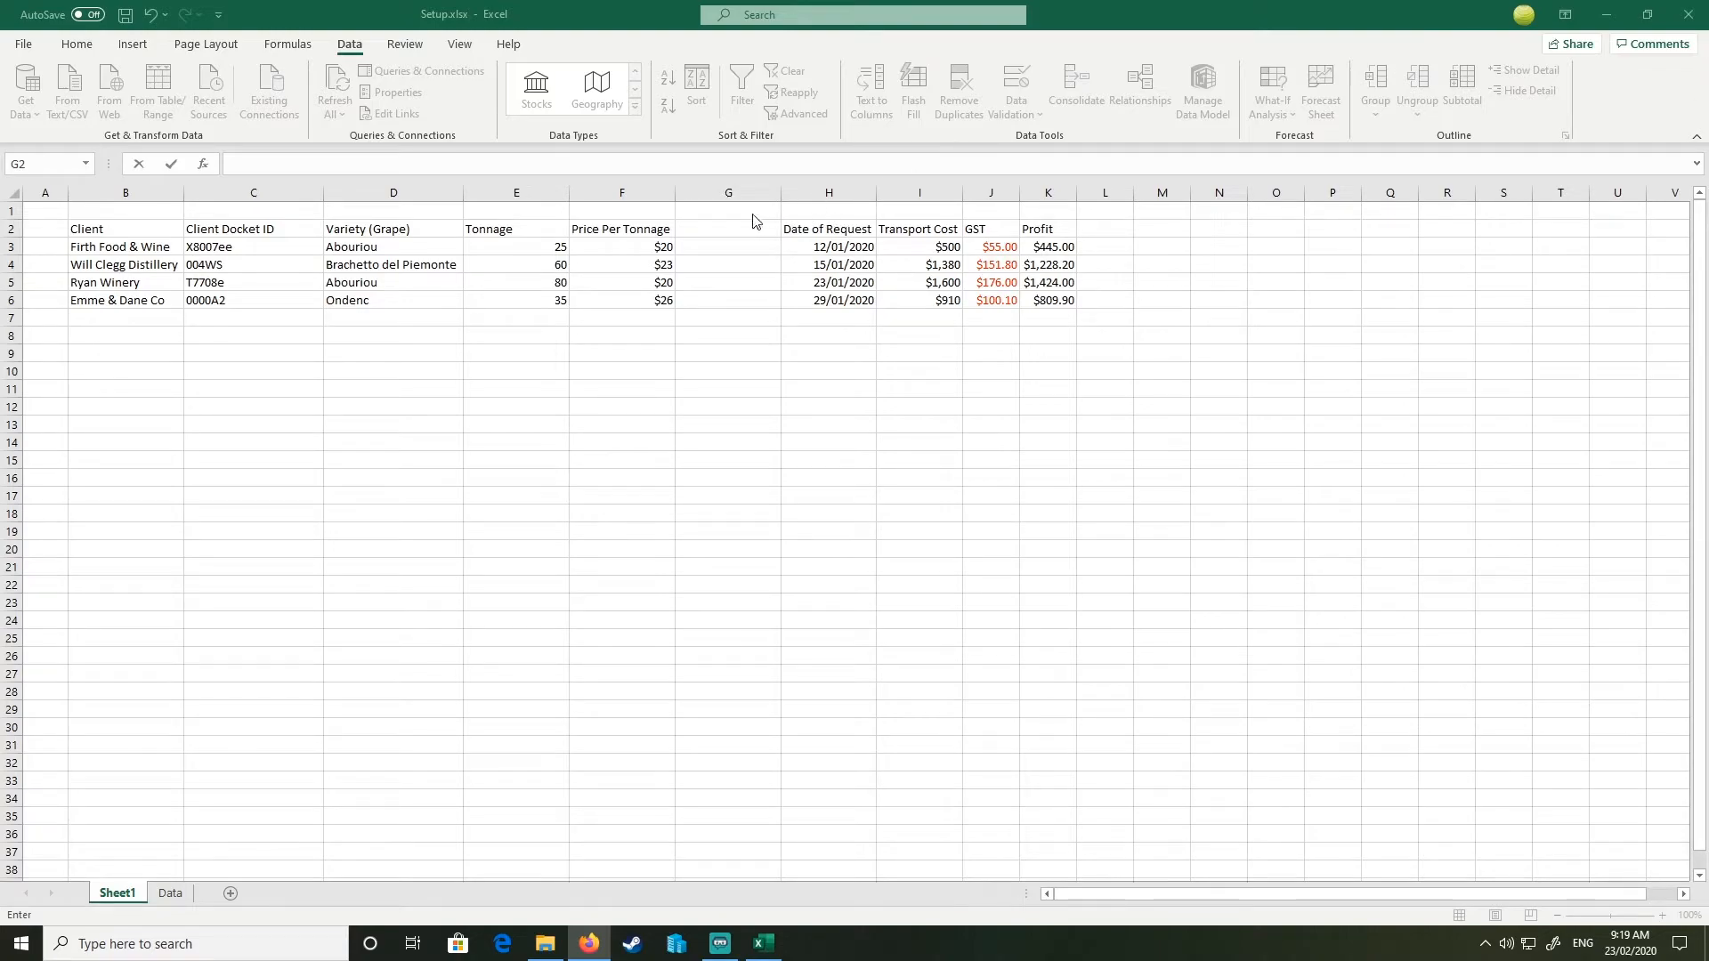
Step: Enter the heading "Austment" in G2 of the blank column
type("Austment")
left_click(731, 261)
left_click(734, 247)
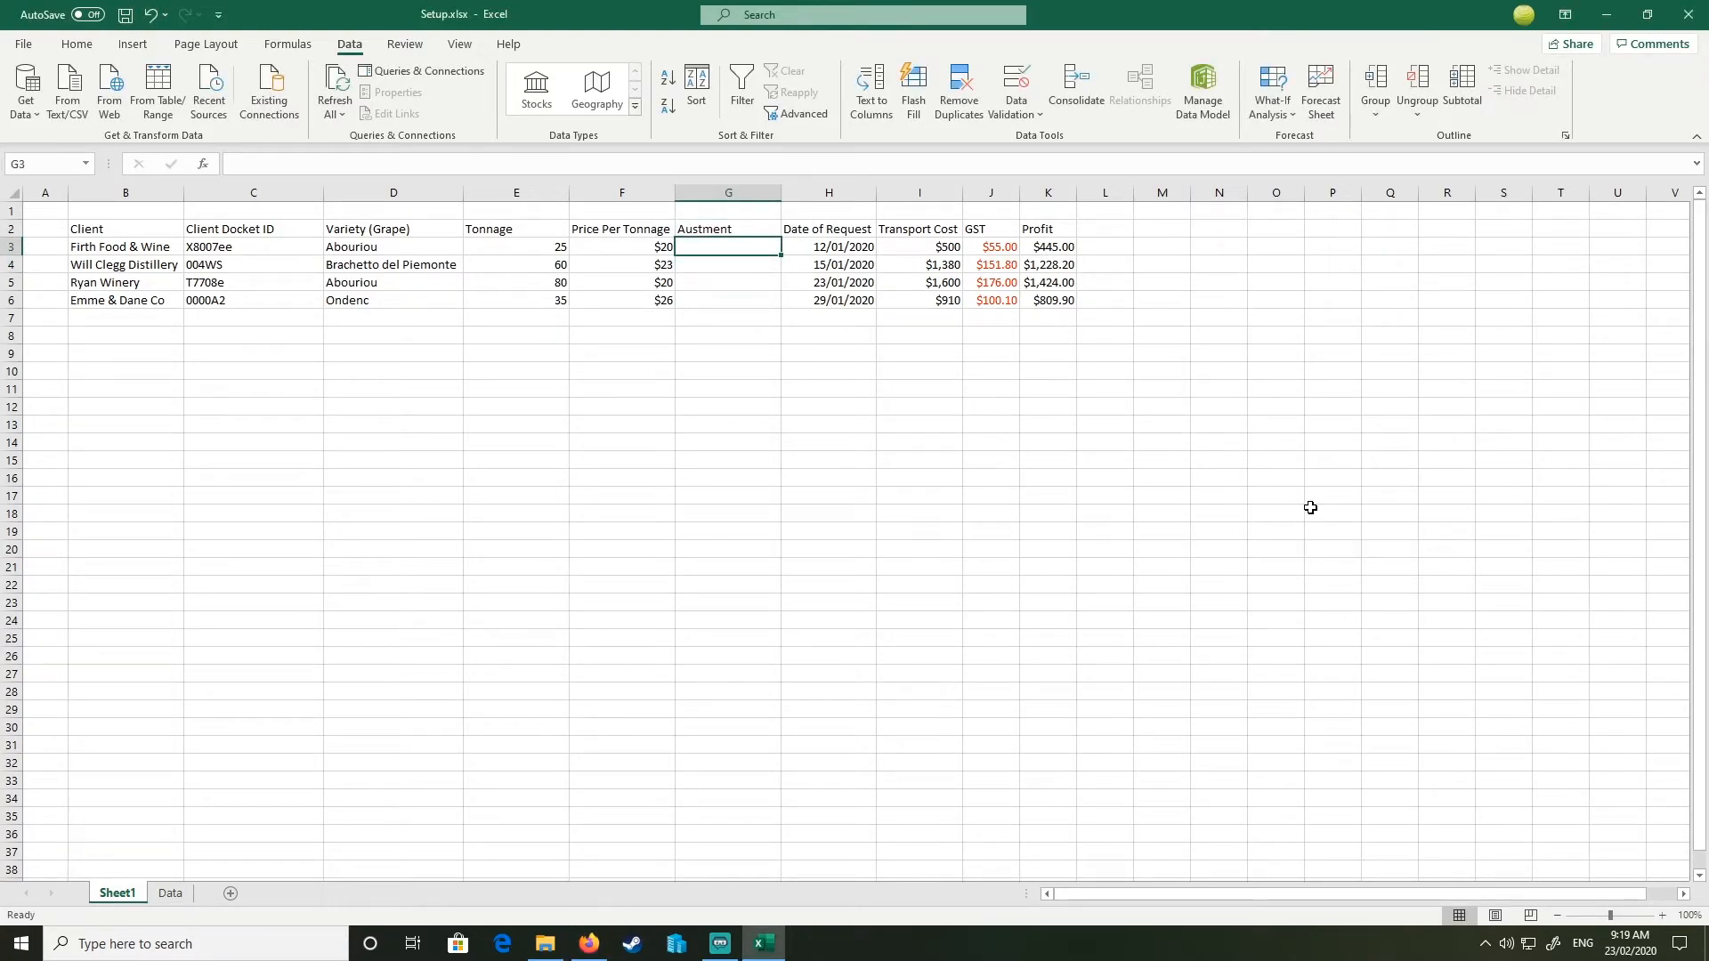
Step: Add +G3 to the end of F3's VLOOKUP formula and fill the updated formula down to F6
key("Left")
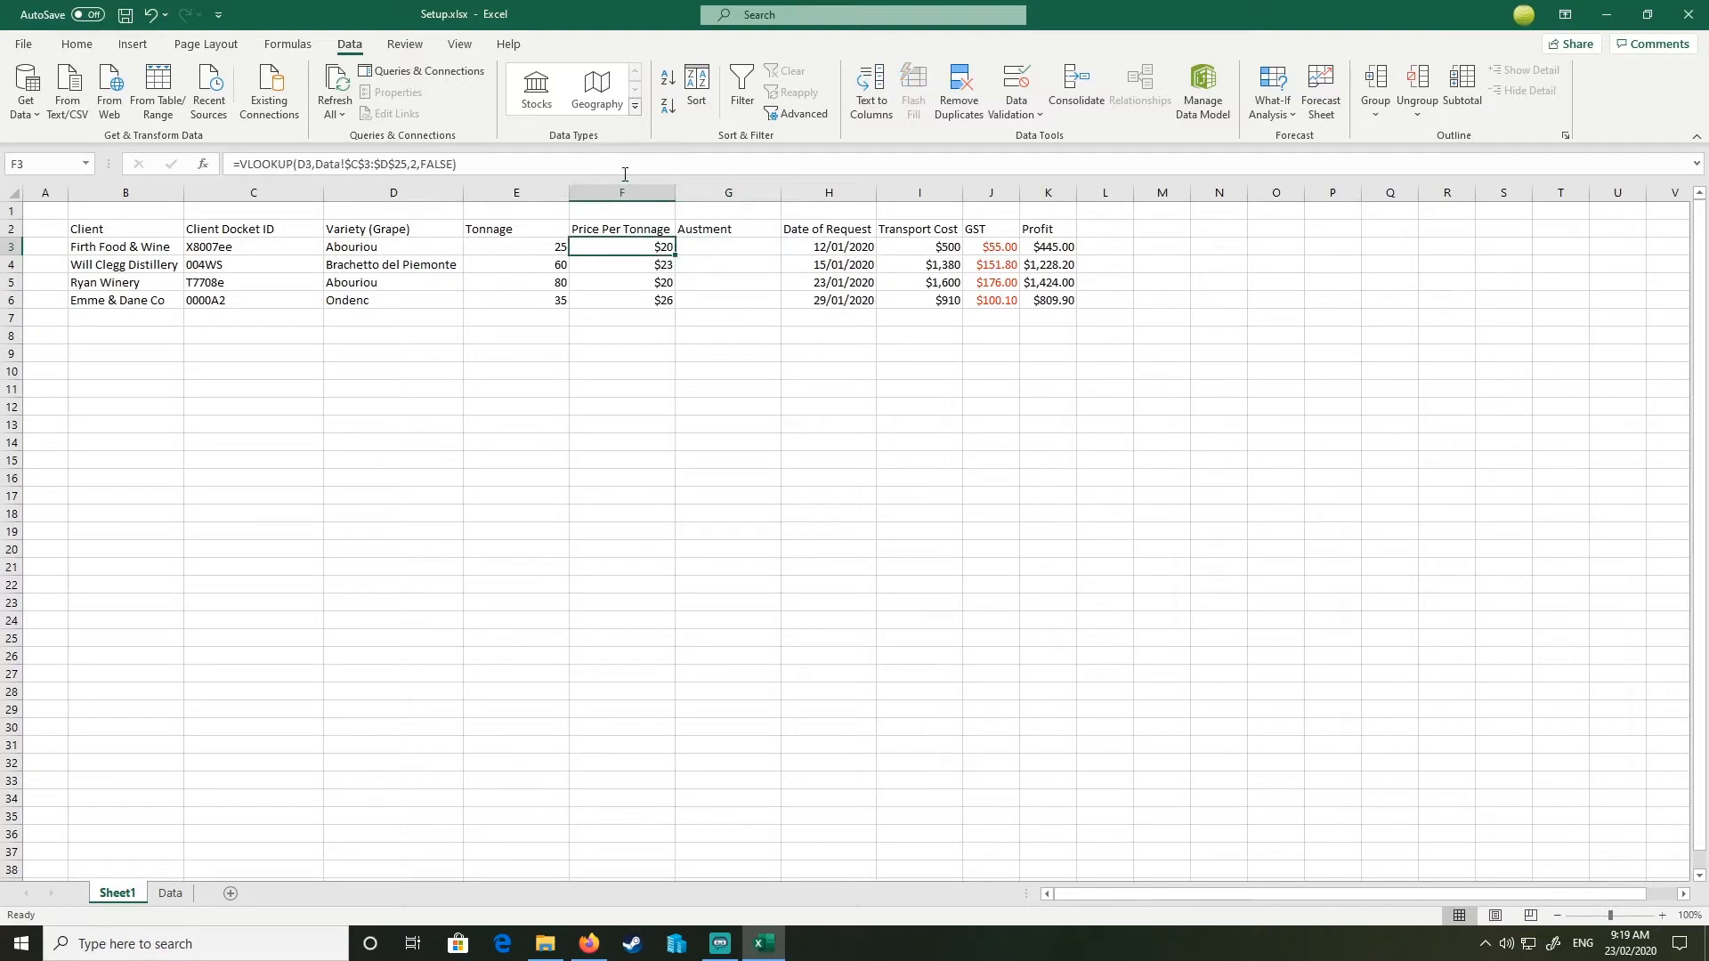
left_click(621, 173)
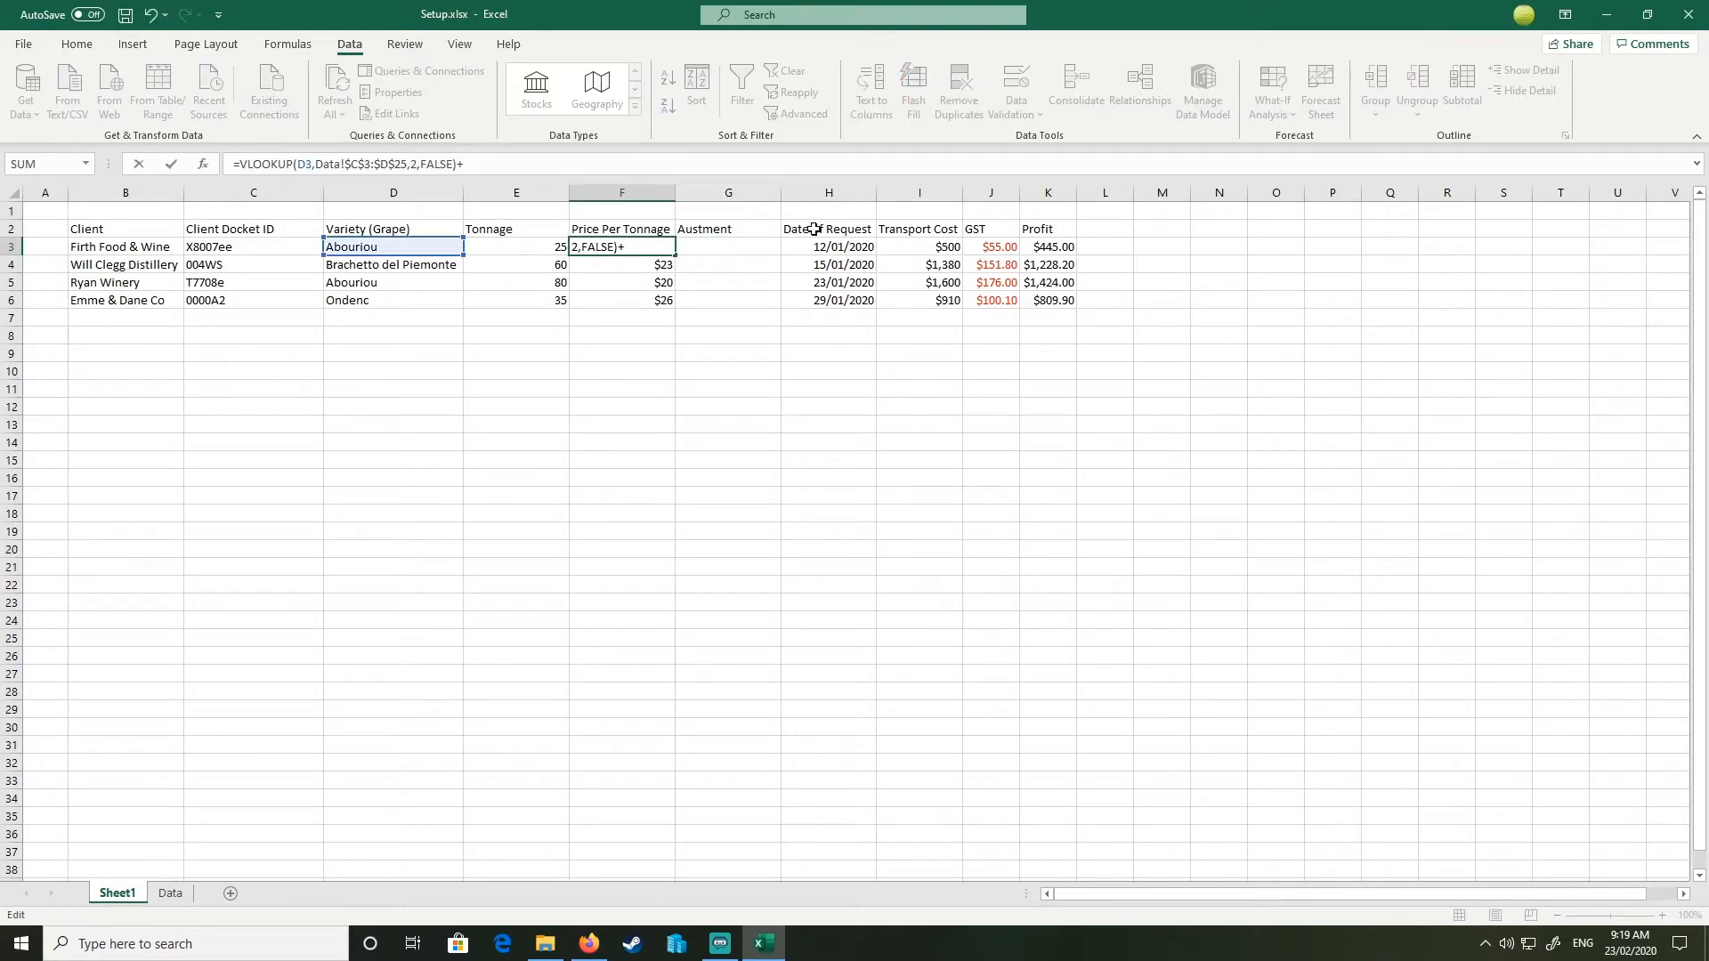
left_click(738, 243)
key("Return")
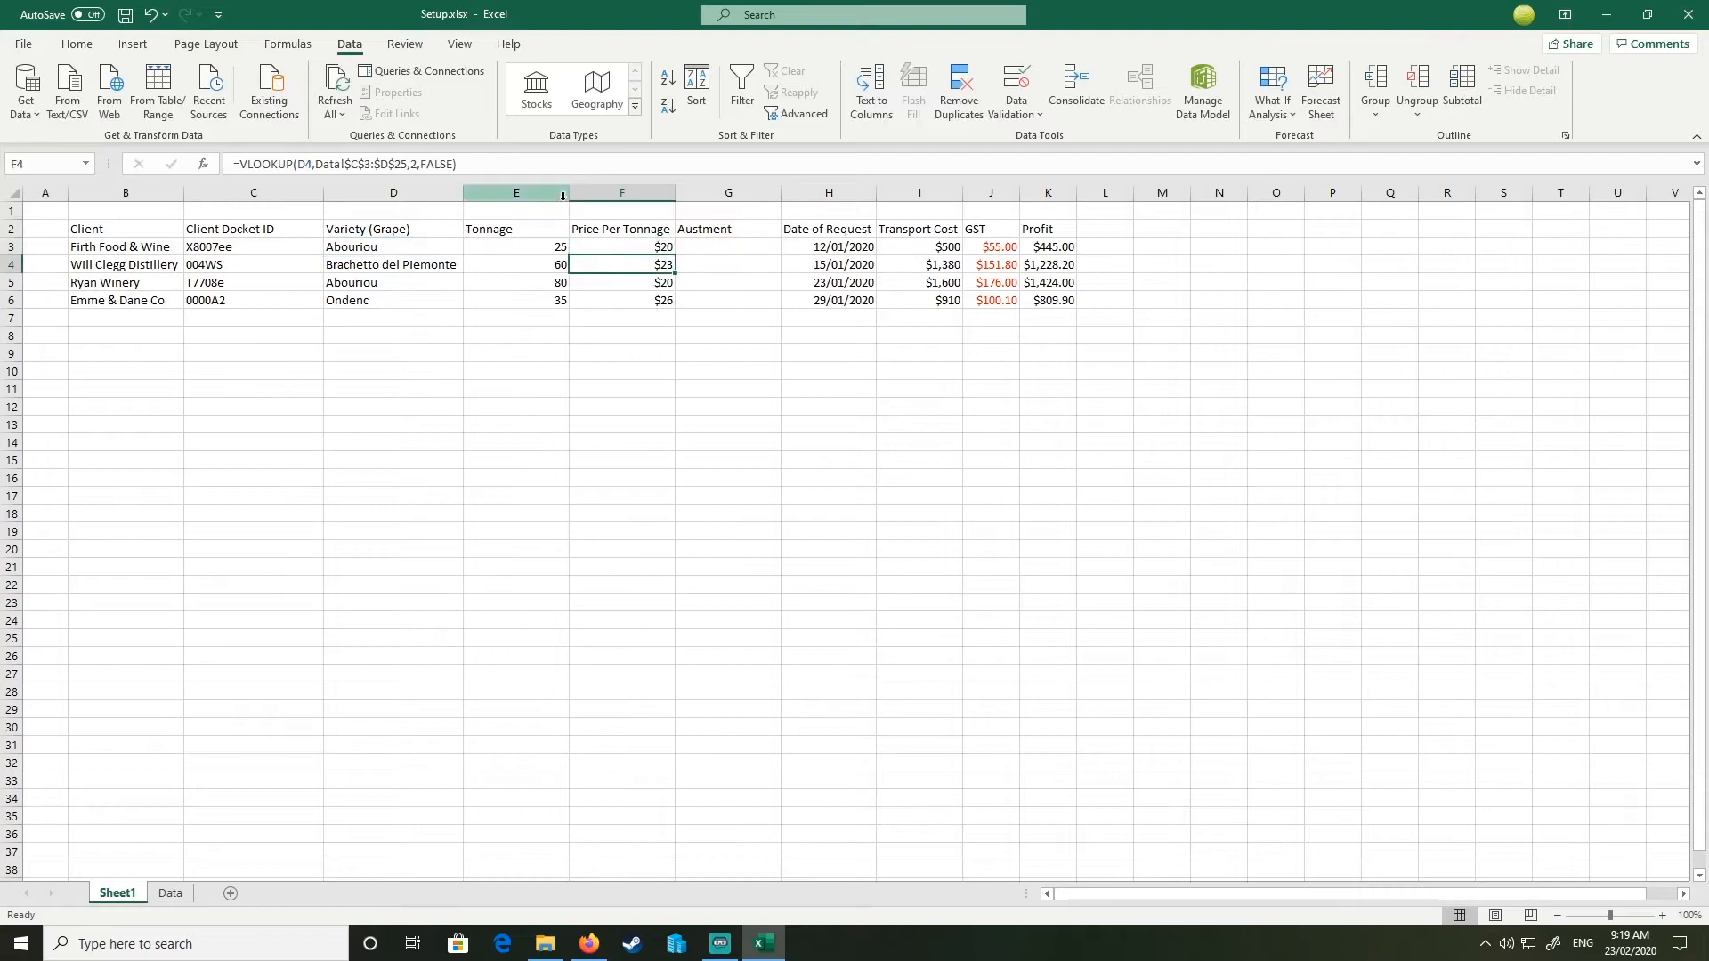
key("Up")
left_click_drag(675, 255, 676, 309)
Step: Autofit the width of the Austment column
left_click(698, 248)
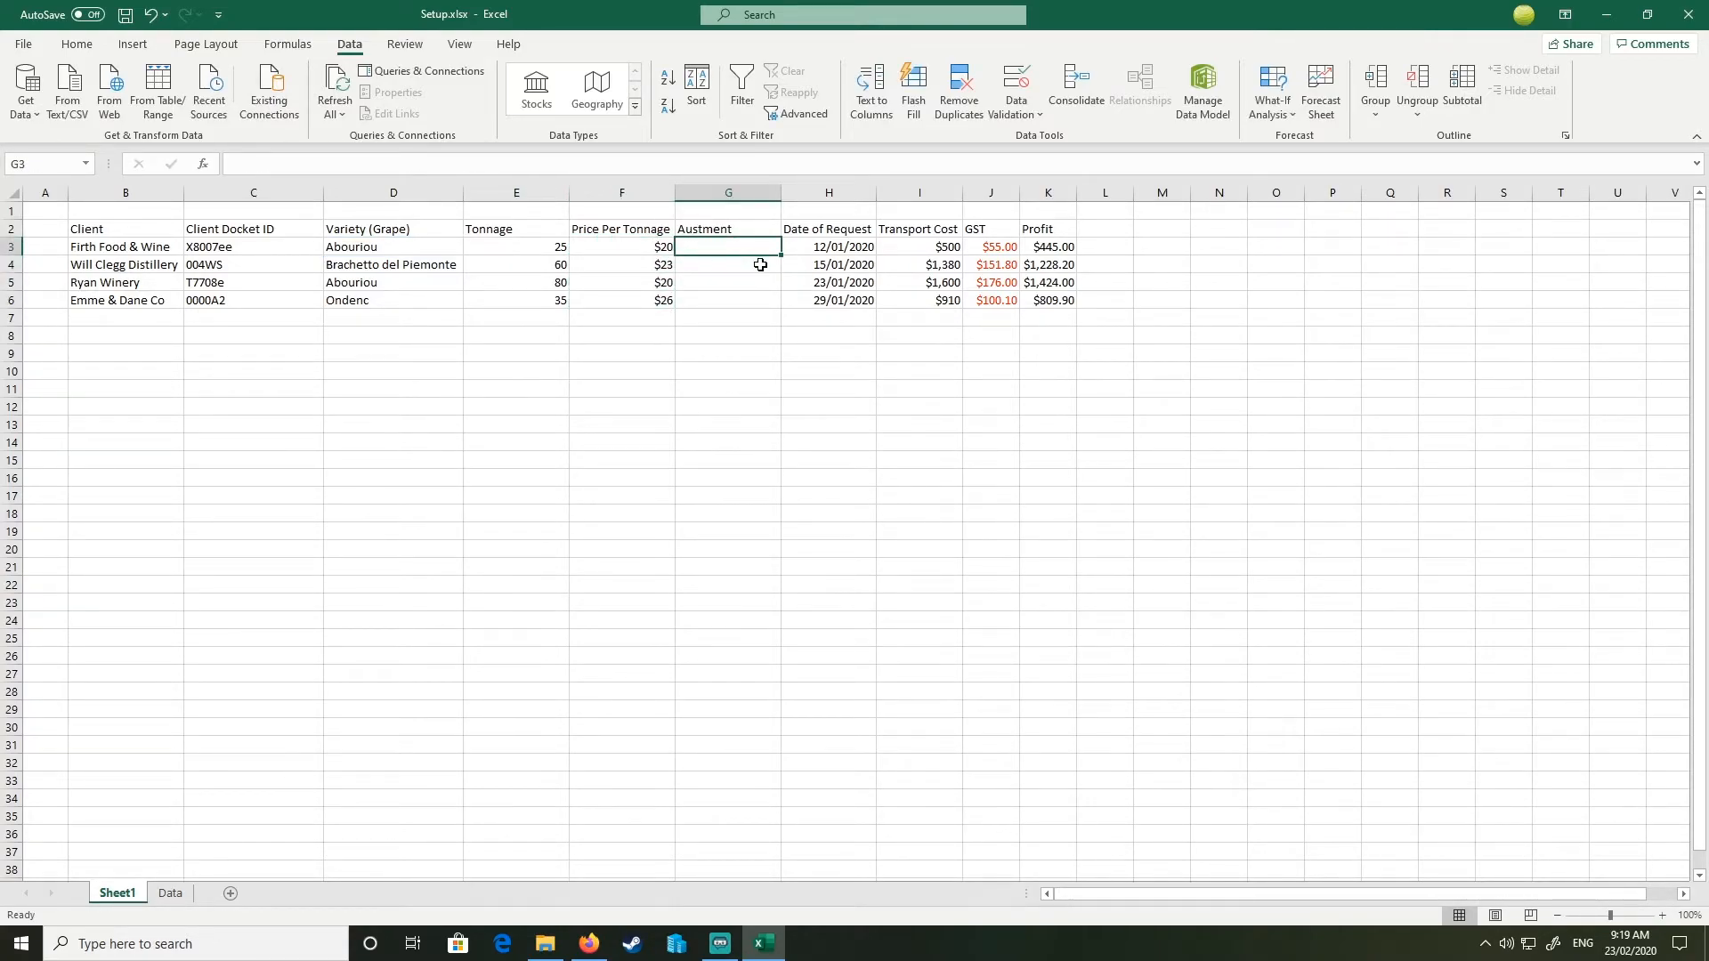
double_click(783, 185)
Step: Enter an adjustment of -3 in G4 and check the effect on the Will Clegg Distillery price
left_click_drag(539, 263, 673, 273)
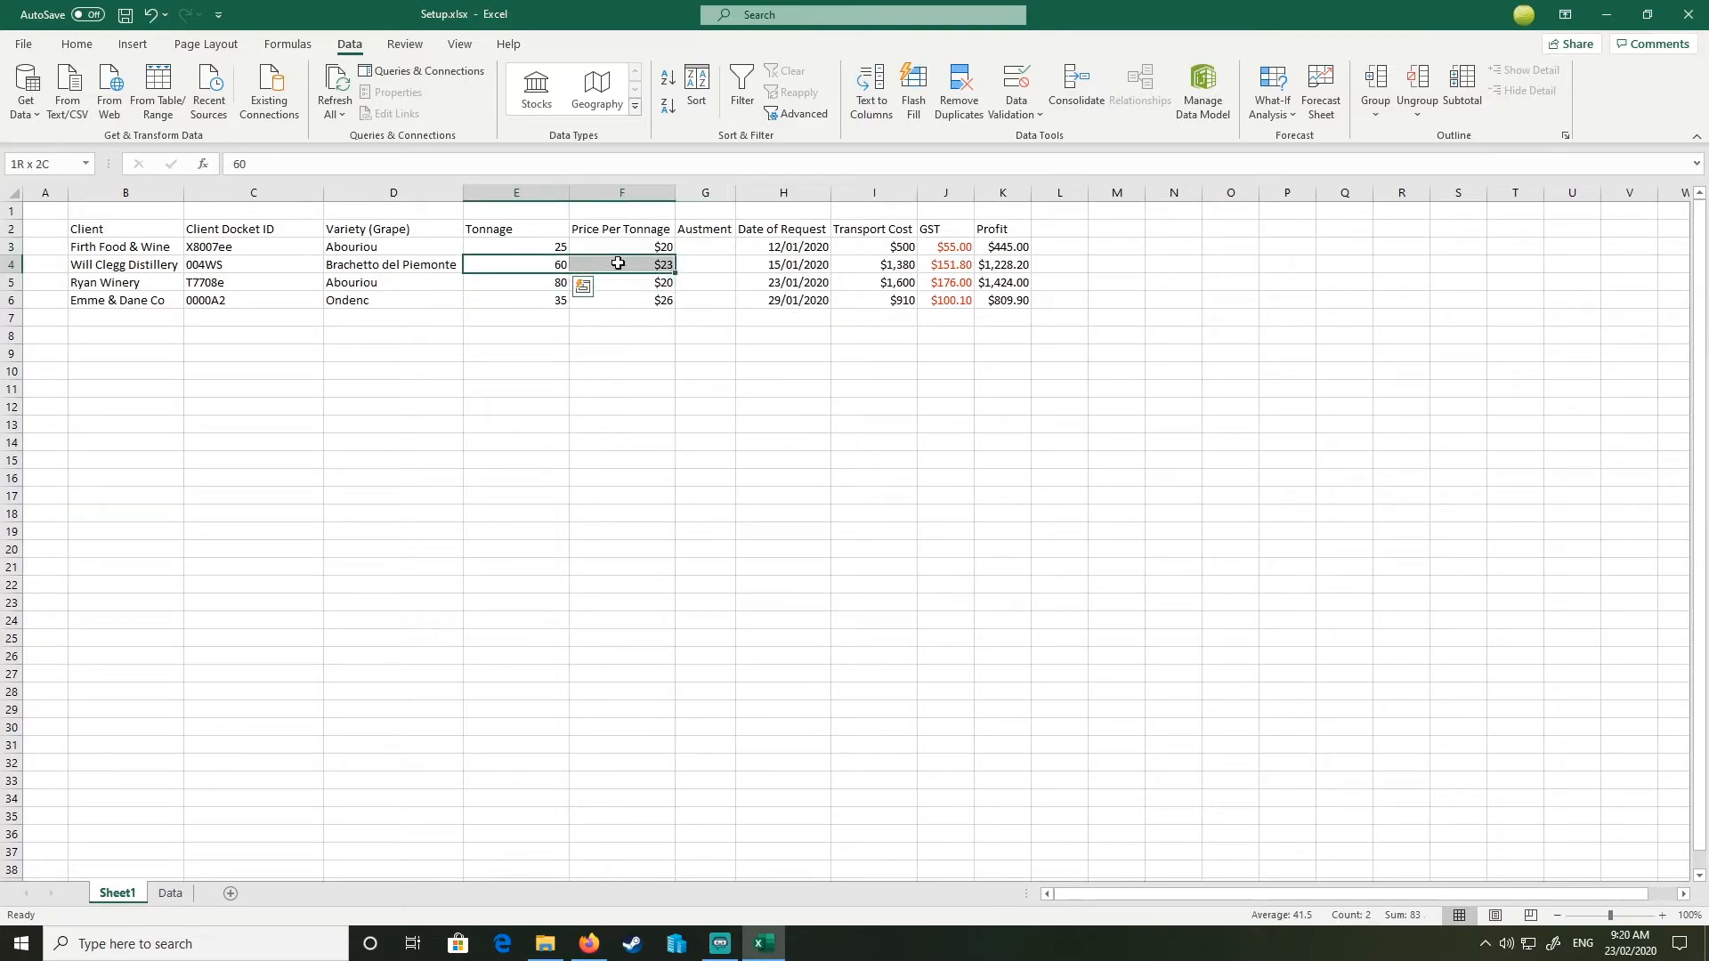
left_click(705, 265)
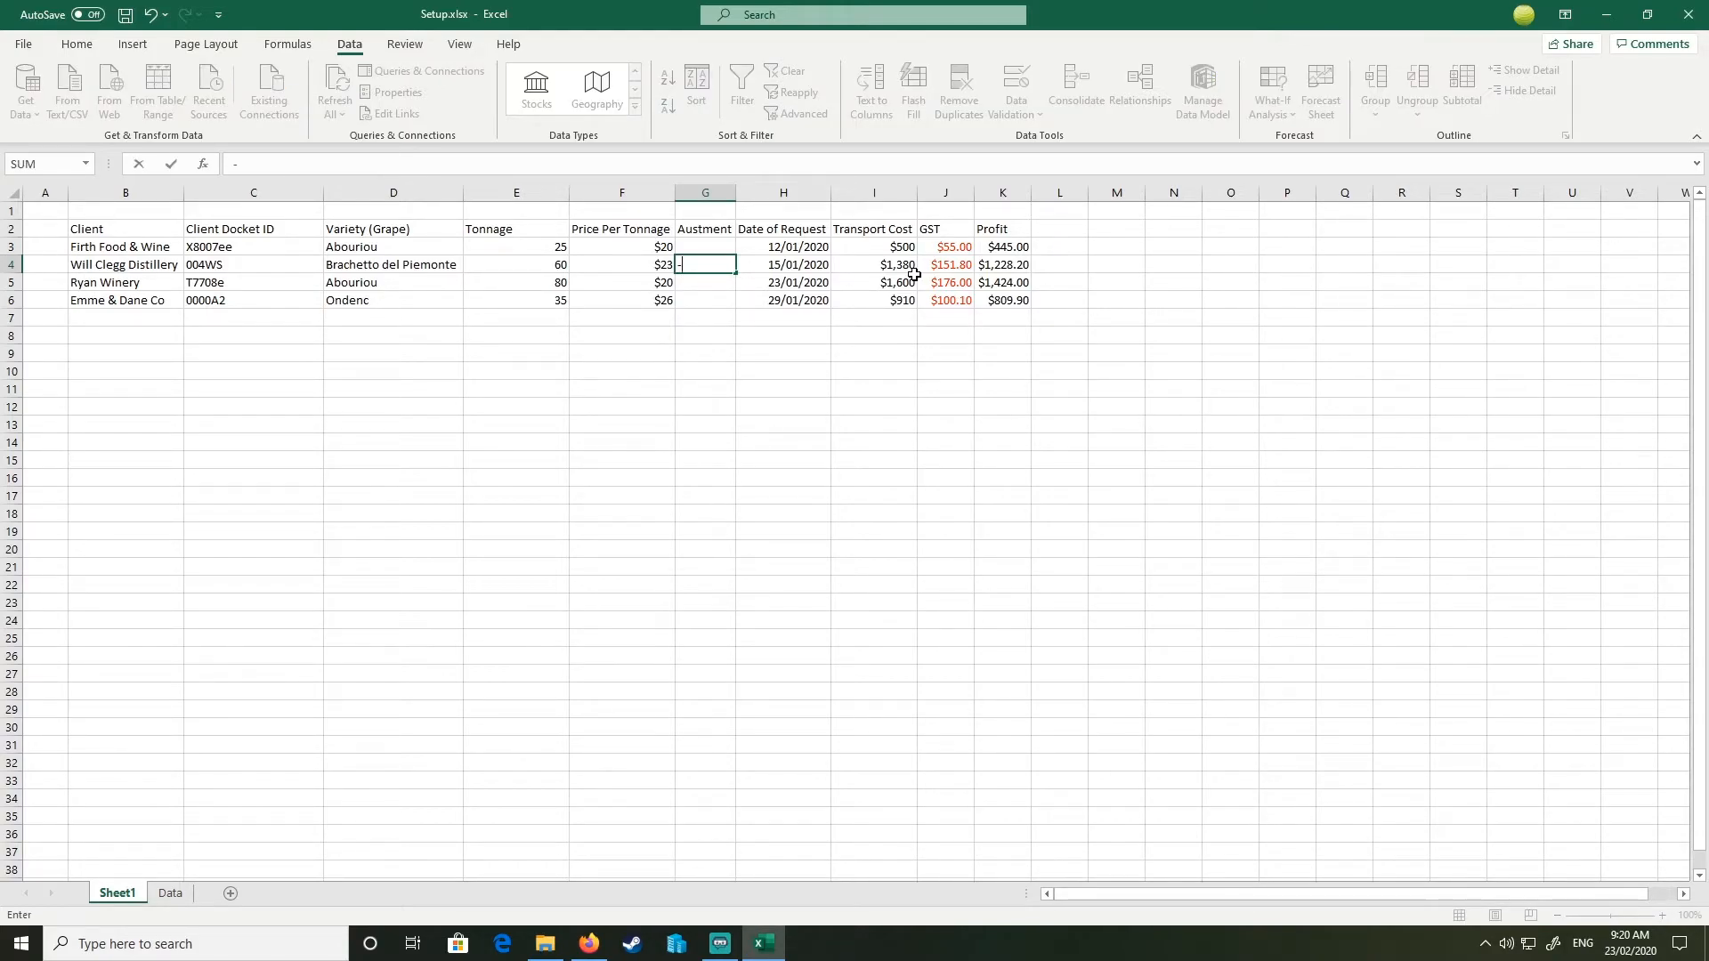
key("Return")
key("Up")
key("Left")
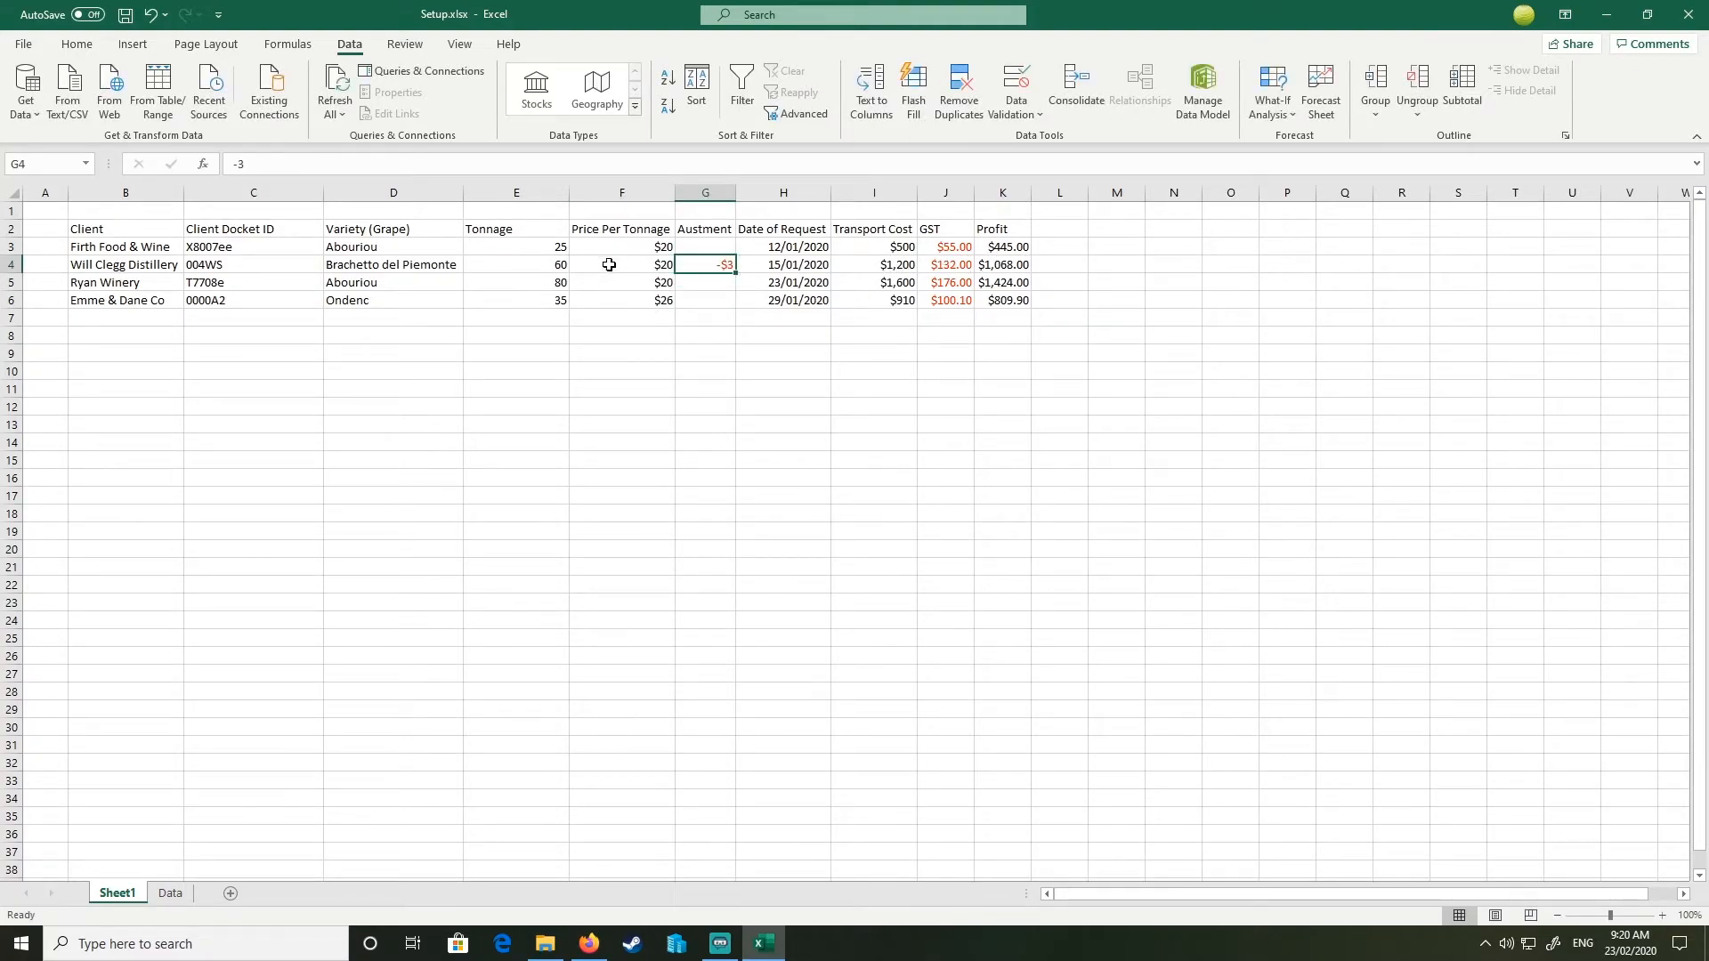
key("Right")
Step: Set the Will Clegg Distillery adjustment in G4 to 3 and inspect the price formula in F5
key("BackSpace")
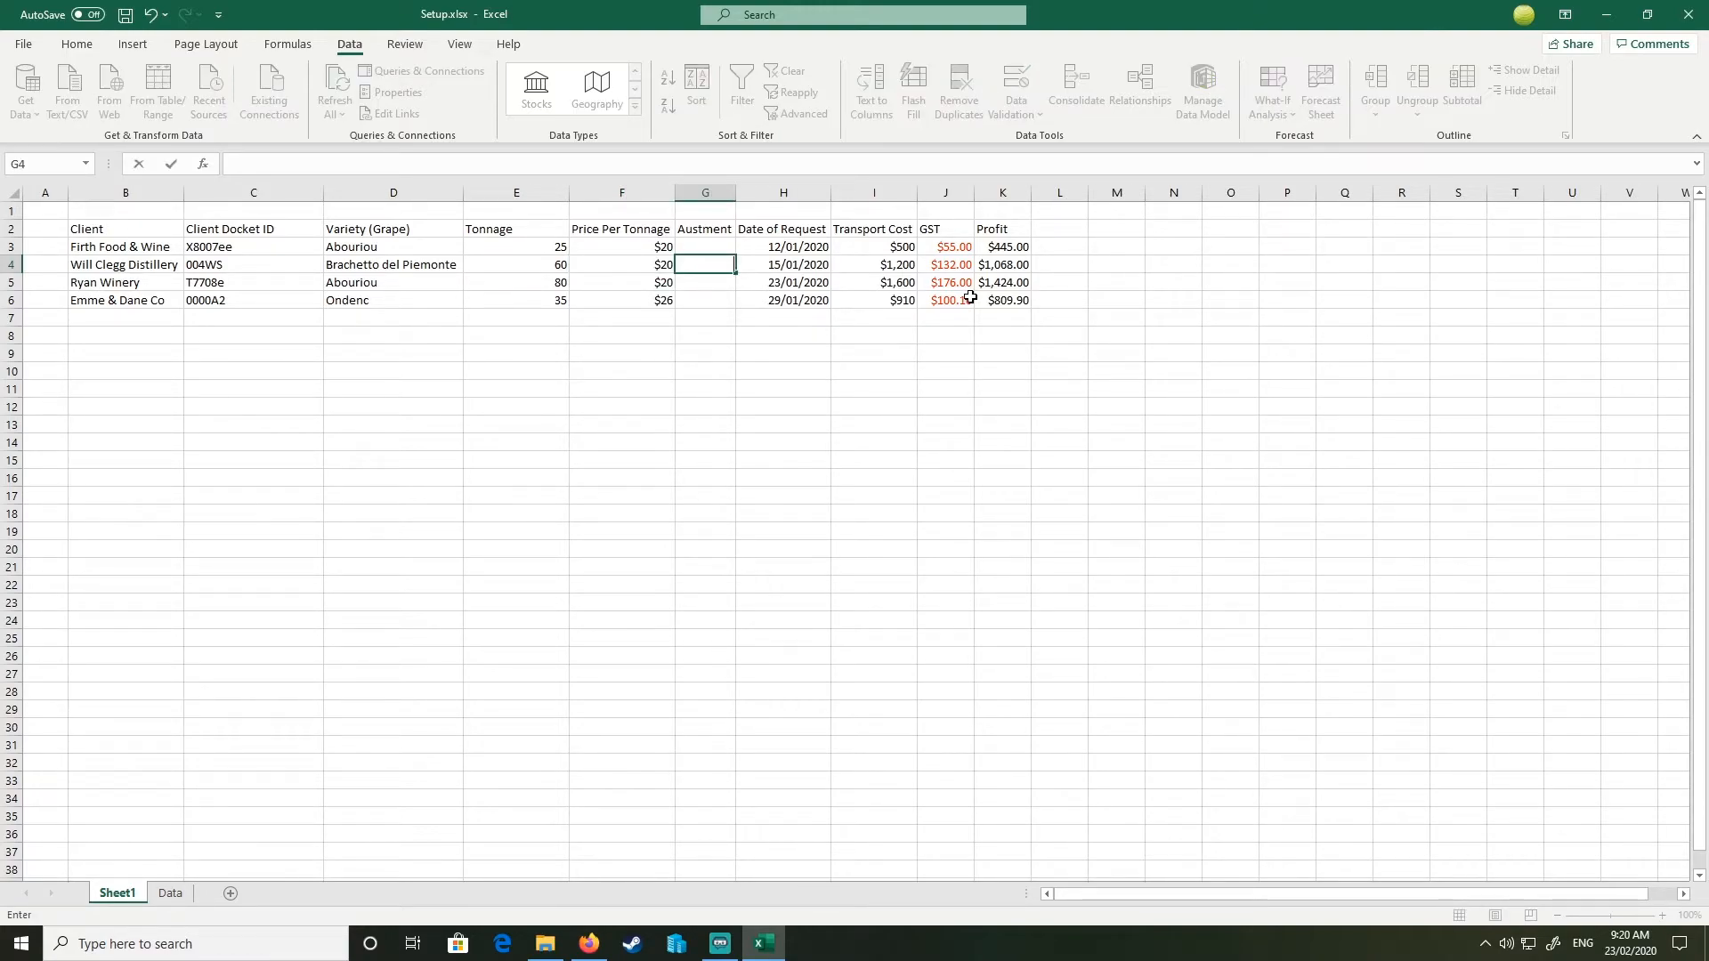
key("ctrl+Return")
type("3")
key("ctrl+Return")
key("Left")
key("Down")
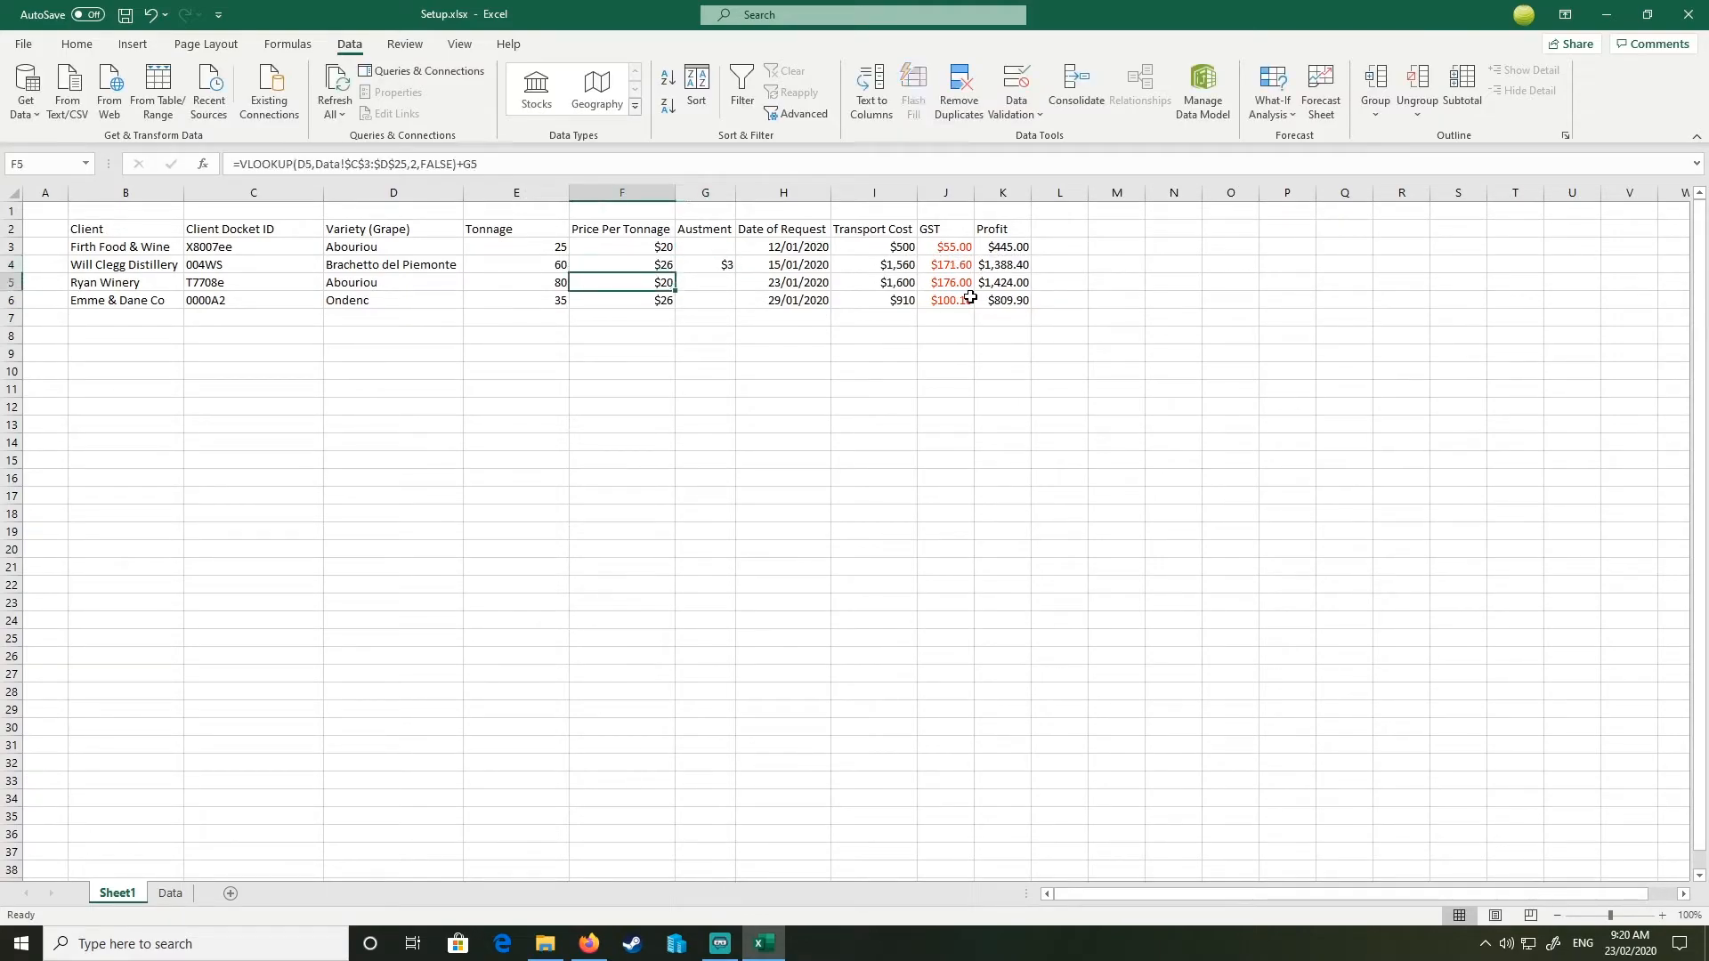
Step: Set the Firth Food & Wine adjustment in G3 to -1
key("Right")
key("Up")
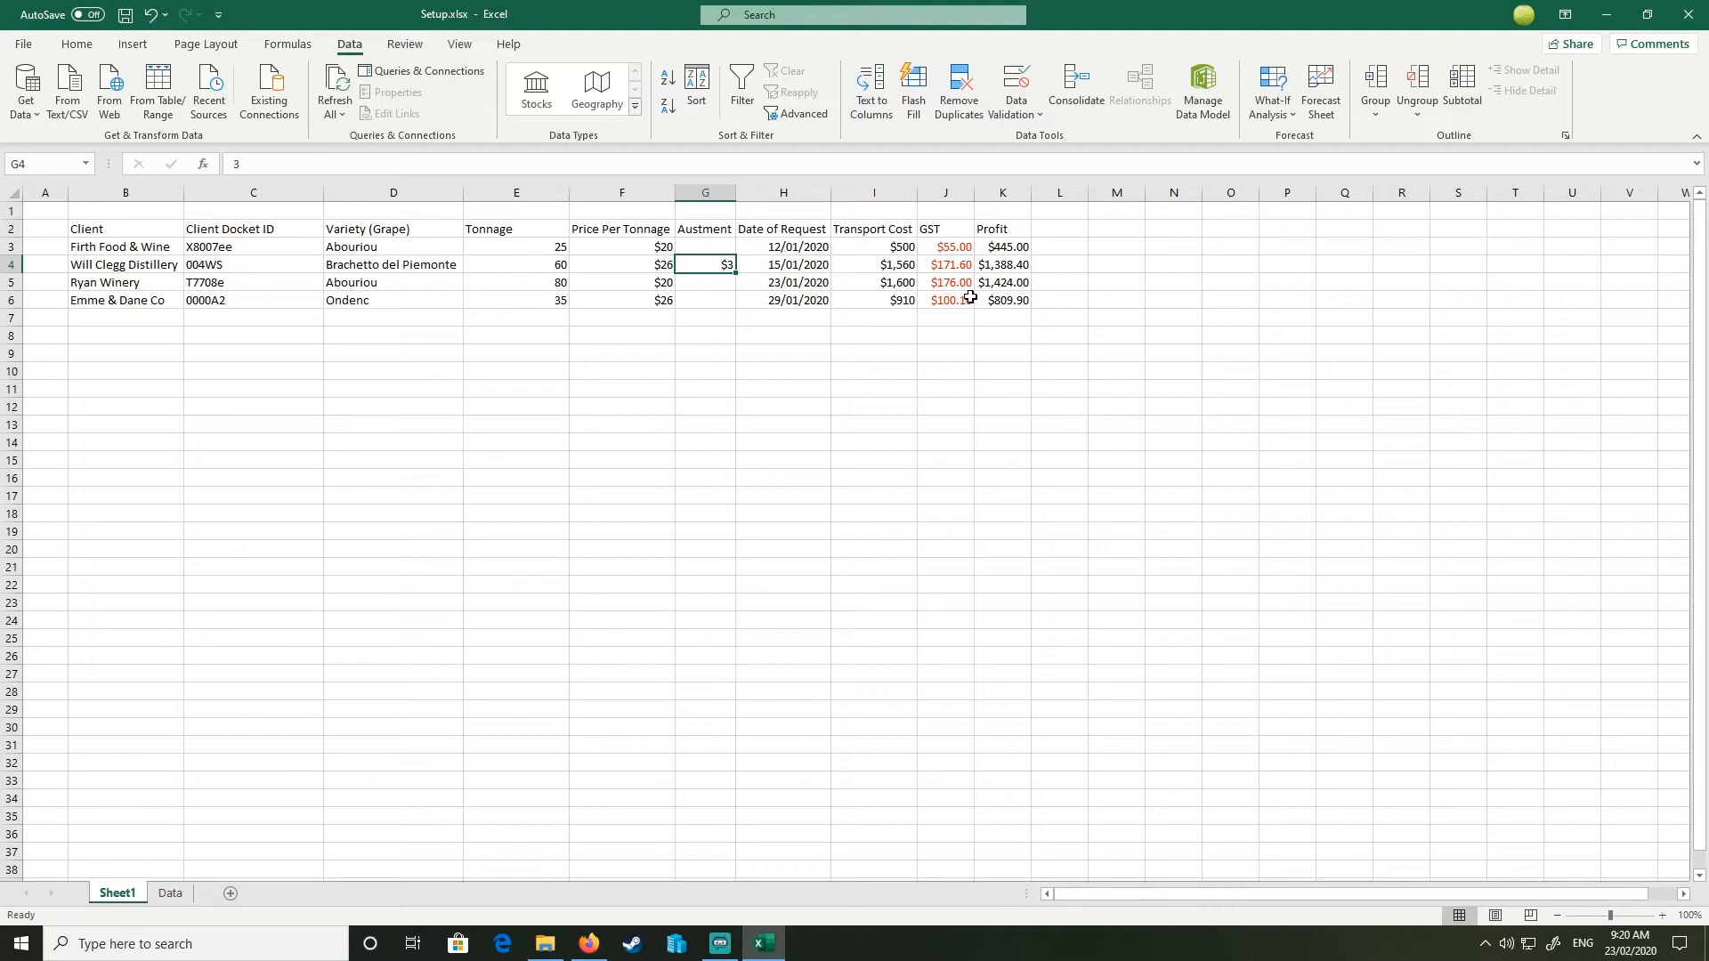
key("Up")
type("0")
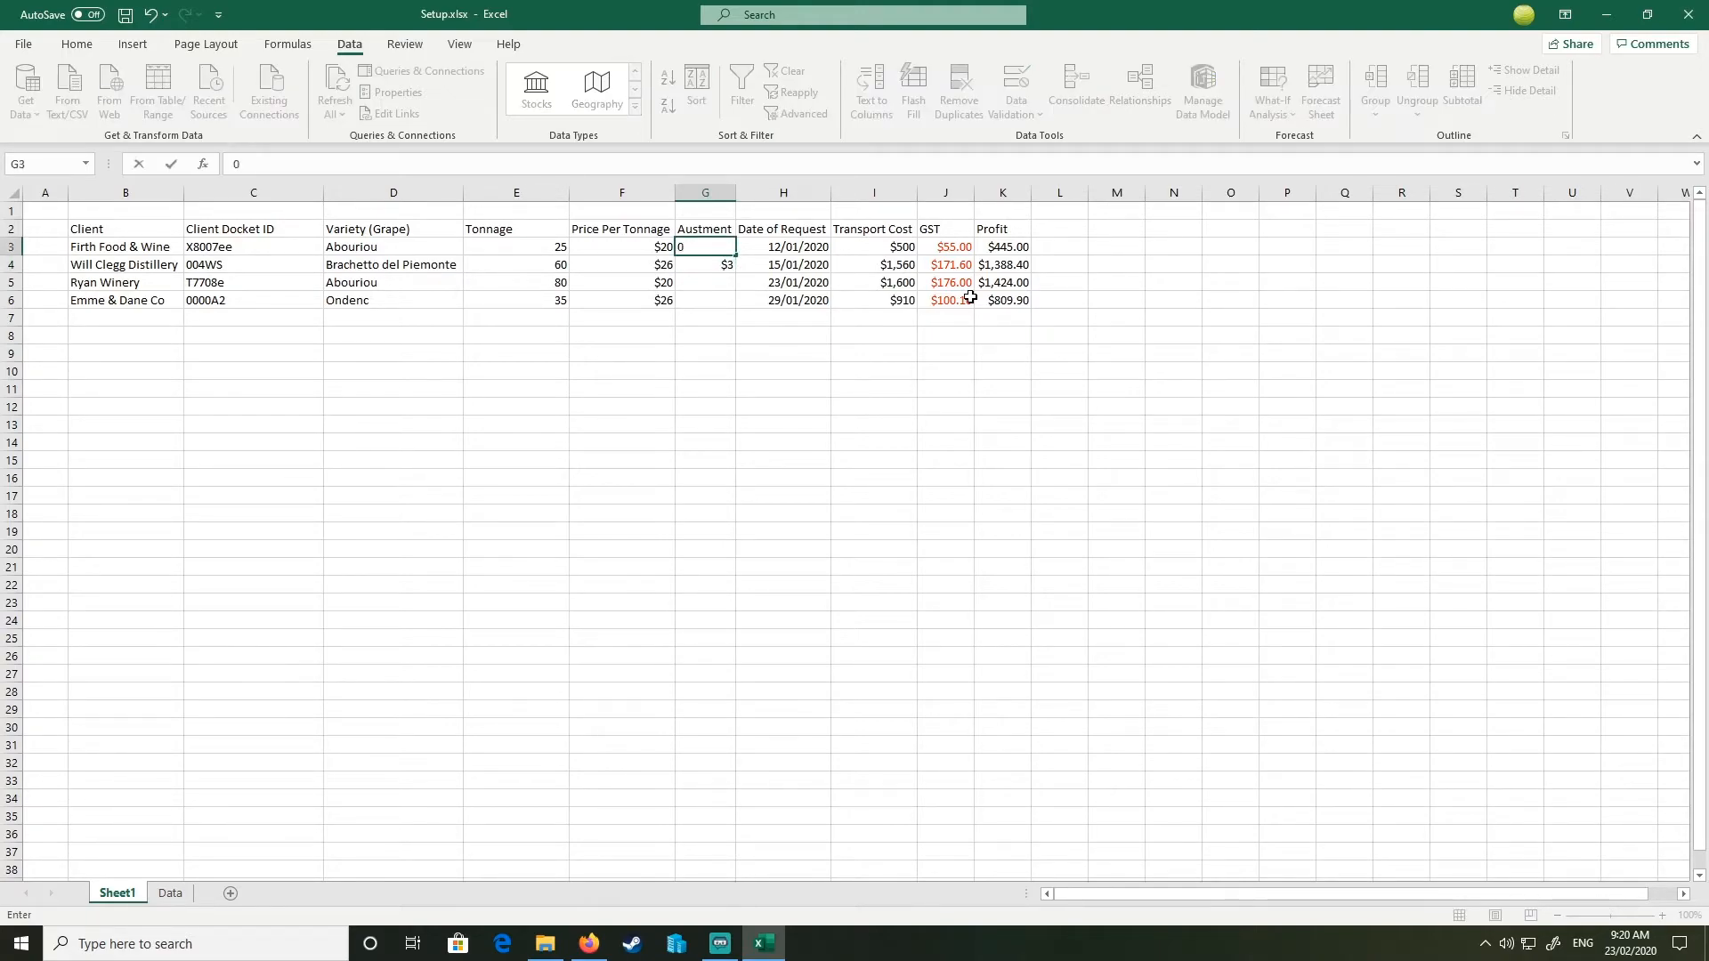
key("Return")
Step: Enter adjustments of 2.3 for Ryan Winery in G5 and 0 for Emme & Dane Co in G6
key("Down")
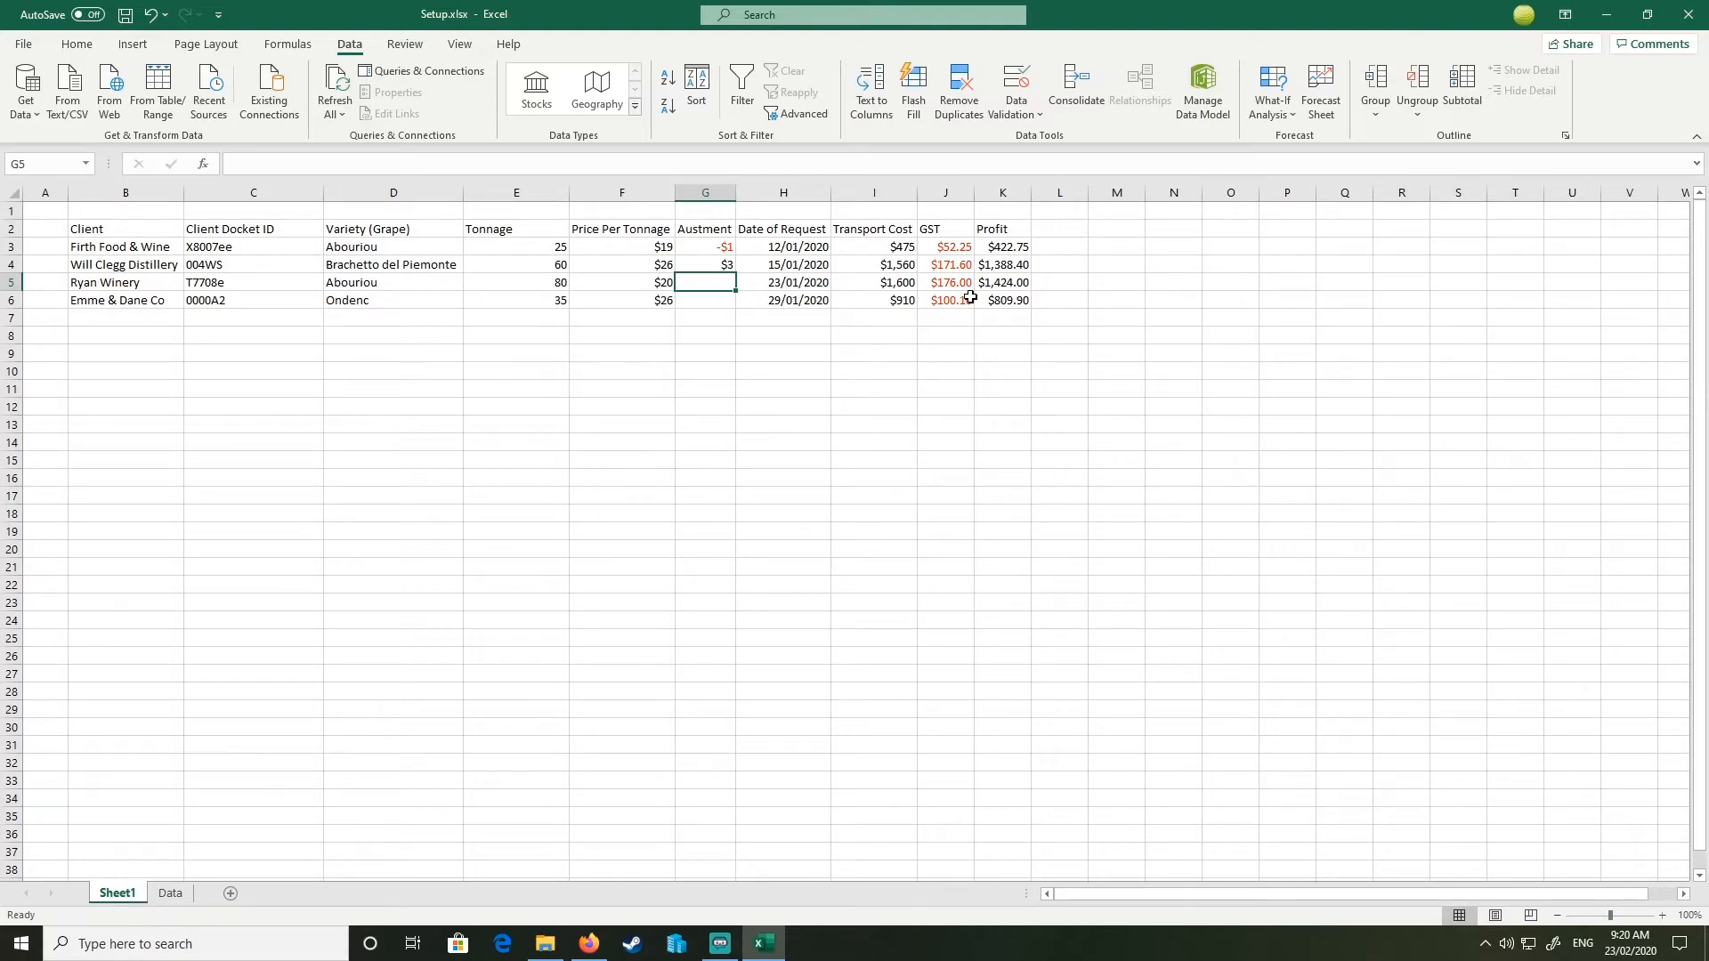
type("2.3")
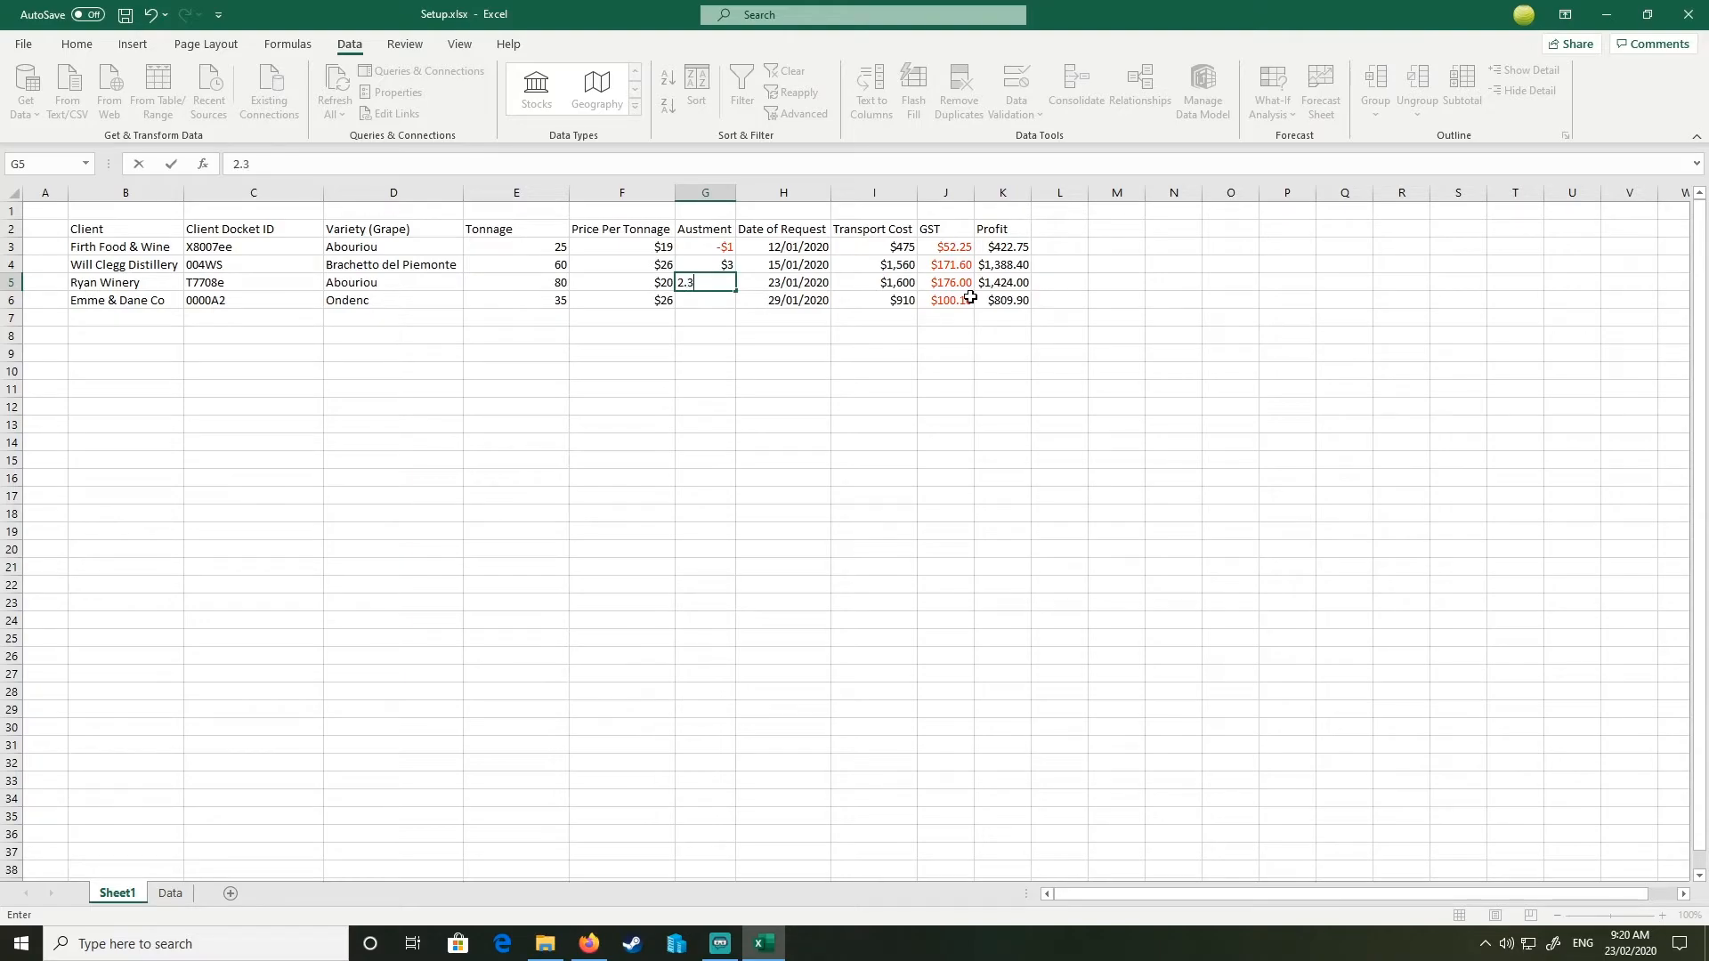
key("Return")
key("Up")
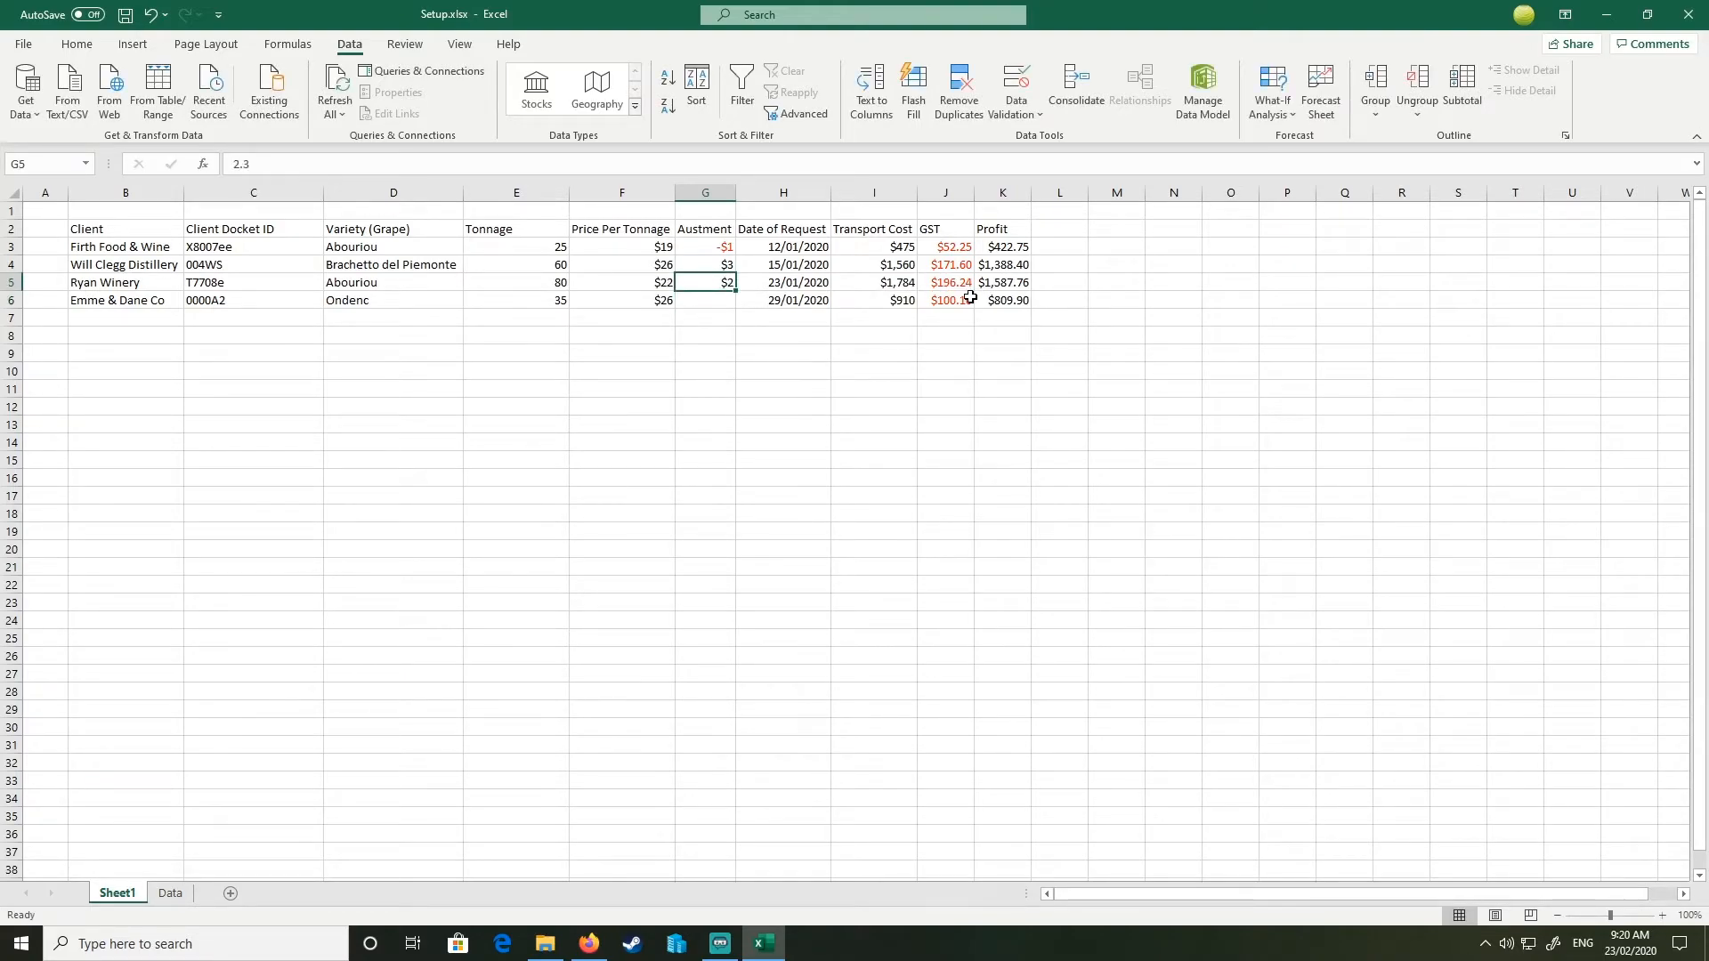
key("Down")
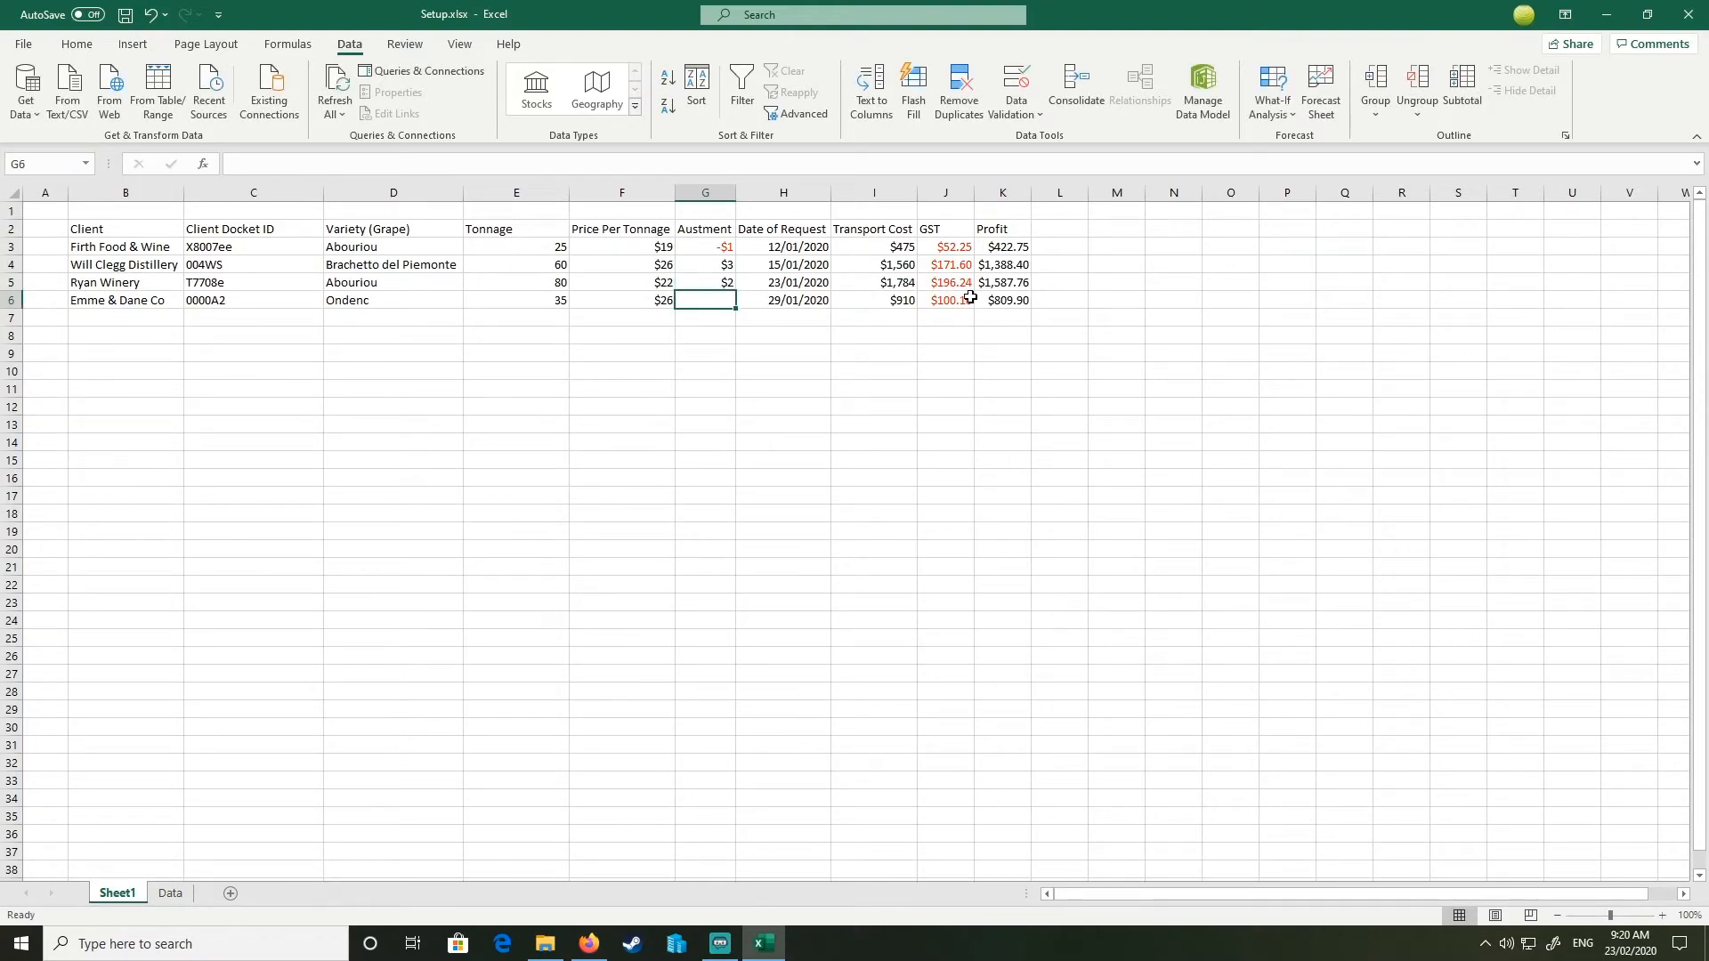
type("0")
key("Return")
left_click_drag(718, 233, 717, 247)
left_click(716, 316)
left_click(716, 293)
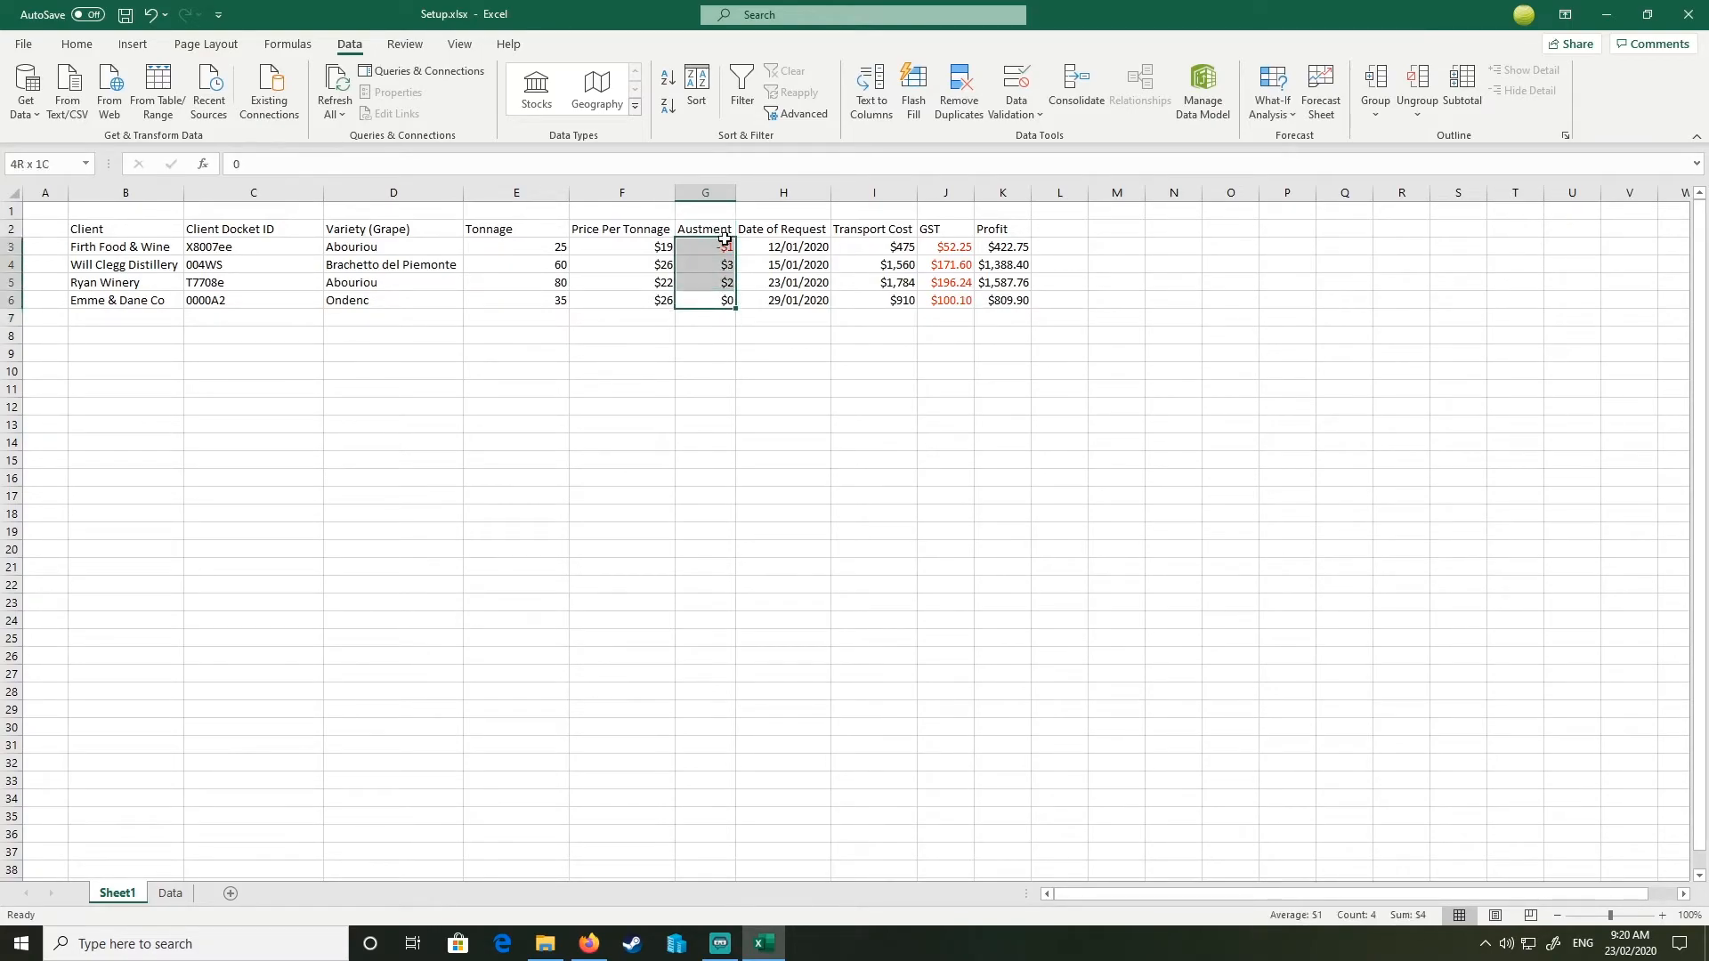
right_click(716, 281)
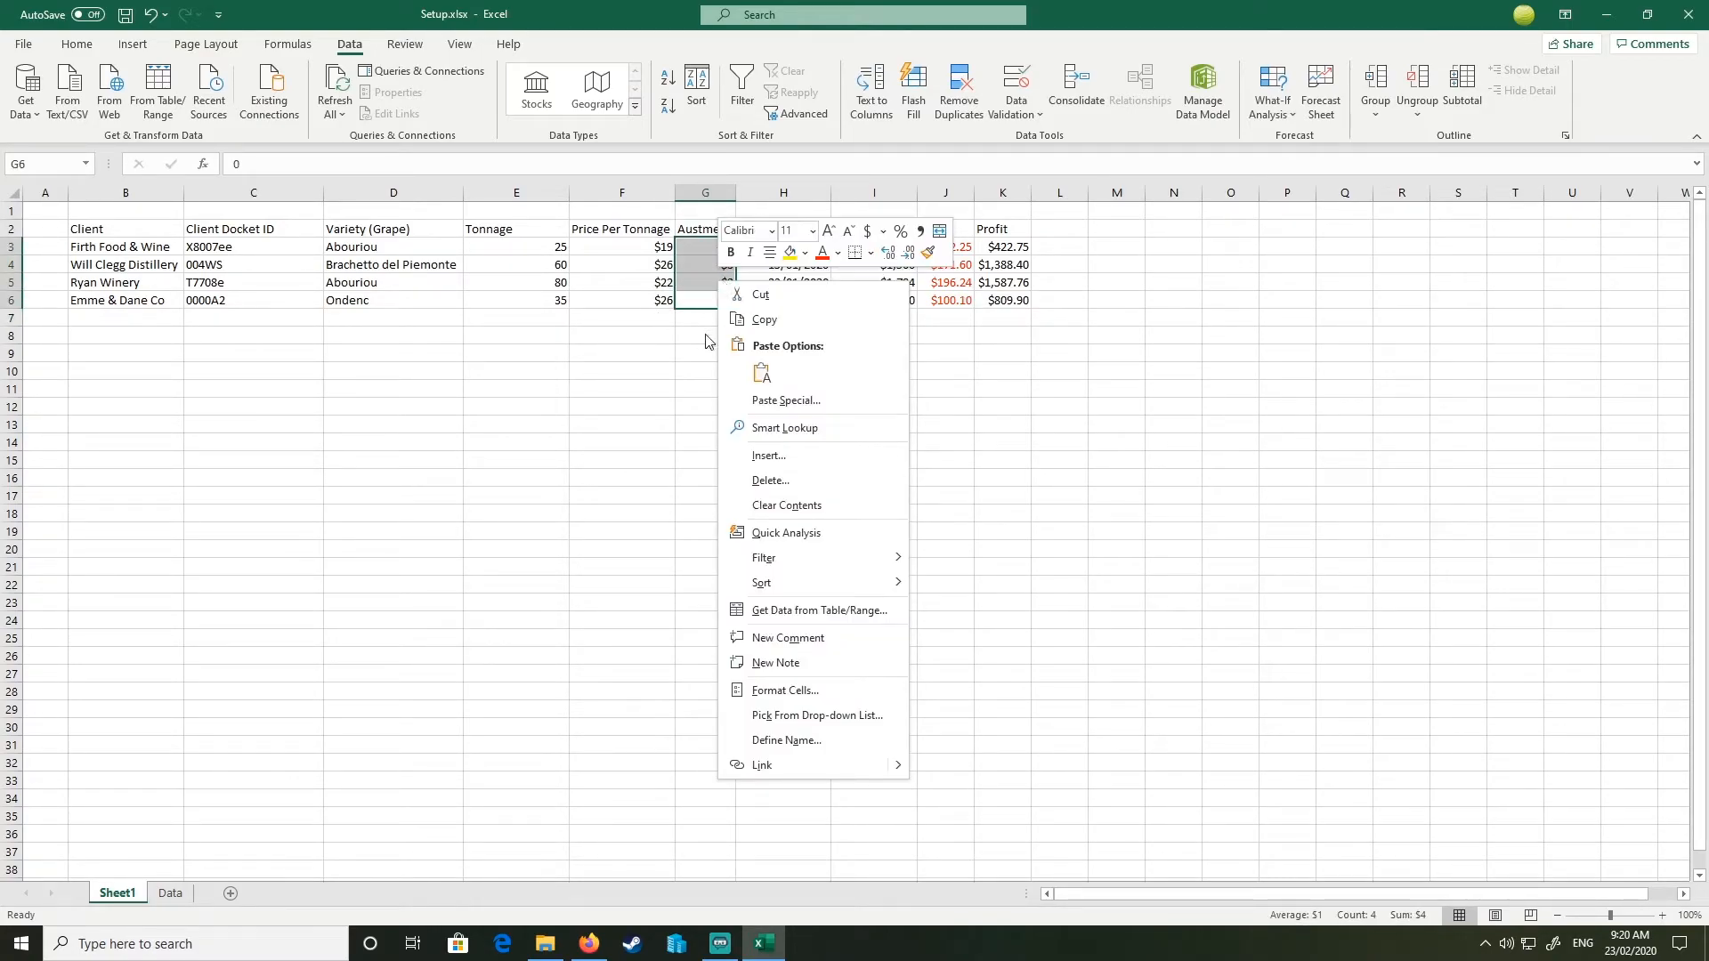
left_click(589, 316)
Step: Format the Price Per Tonnage and Austment values in F3:G6 as currency with two decimal places
left_click(622, 242)
left_click_drag(676, 263, 721, 294)
right_click(721, 293)
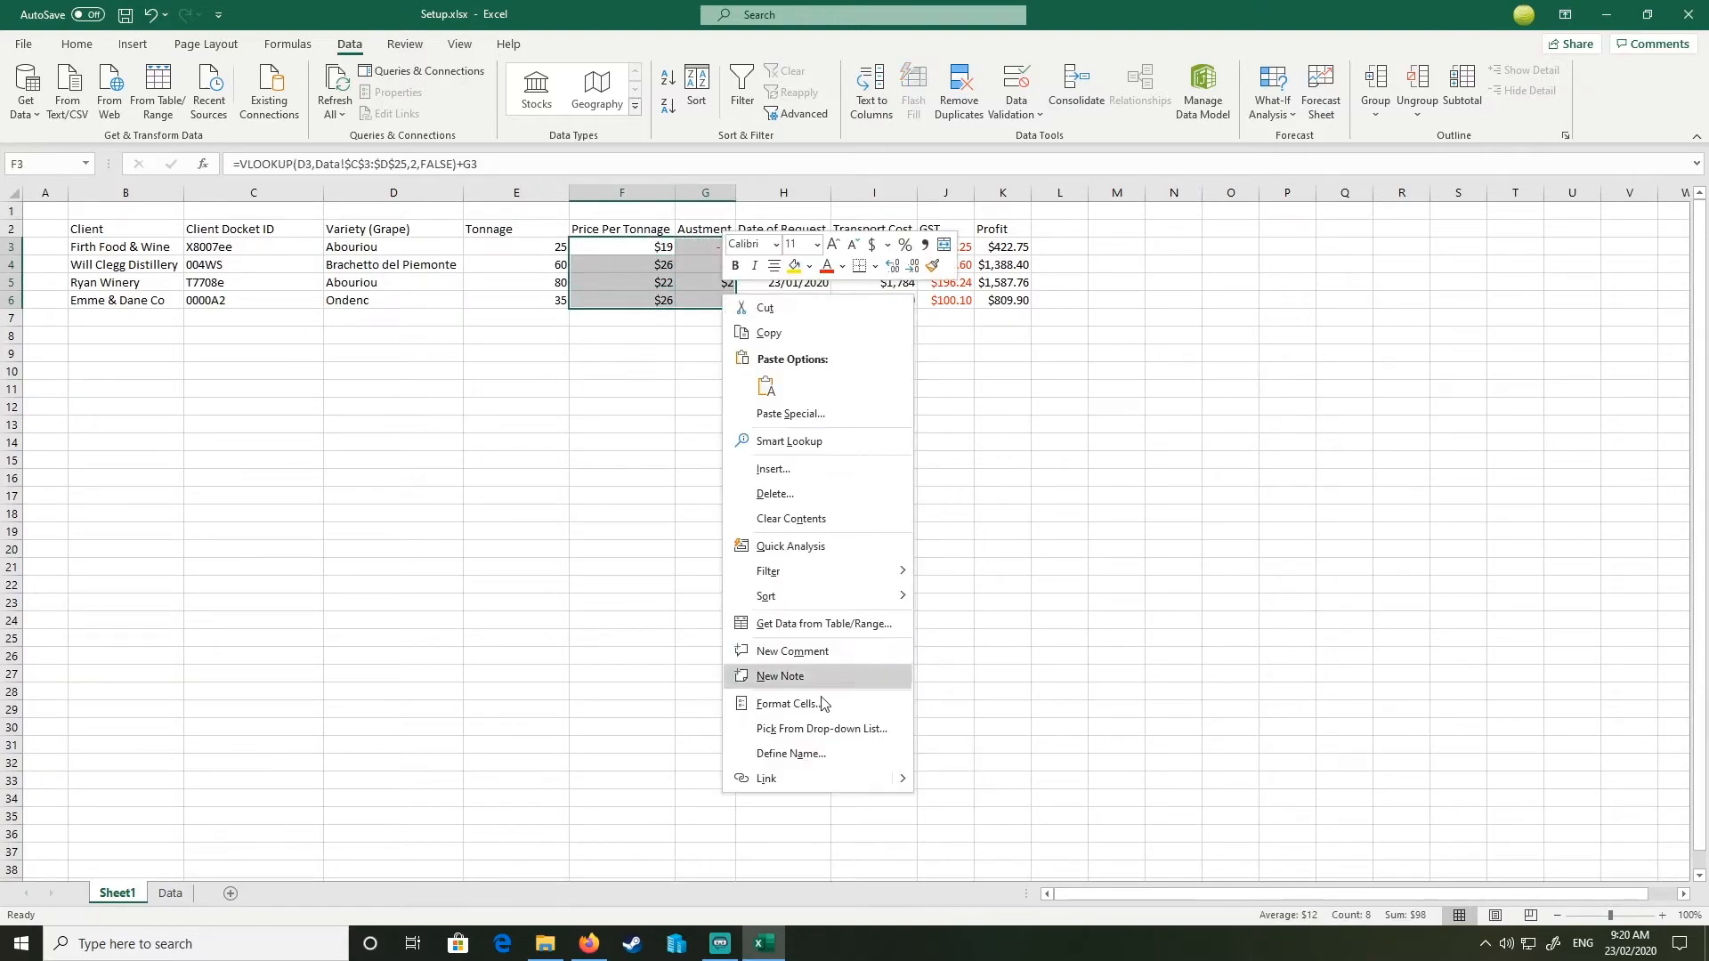
left_click(779, 697)
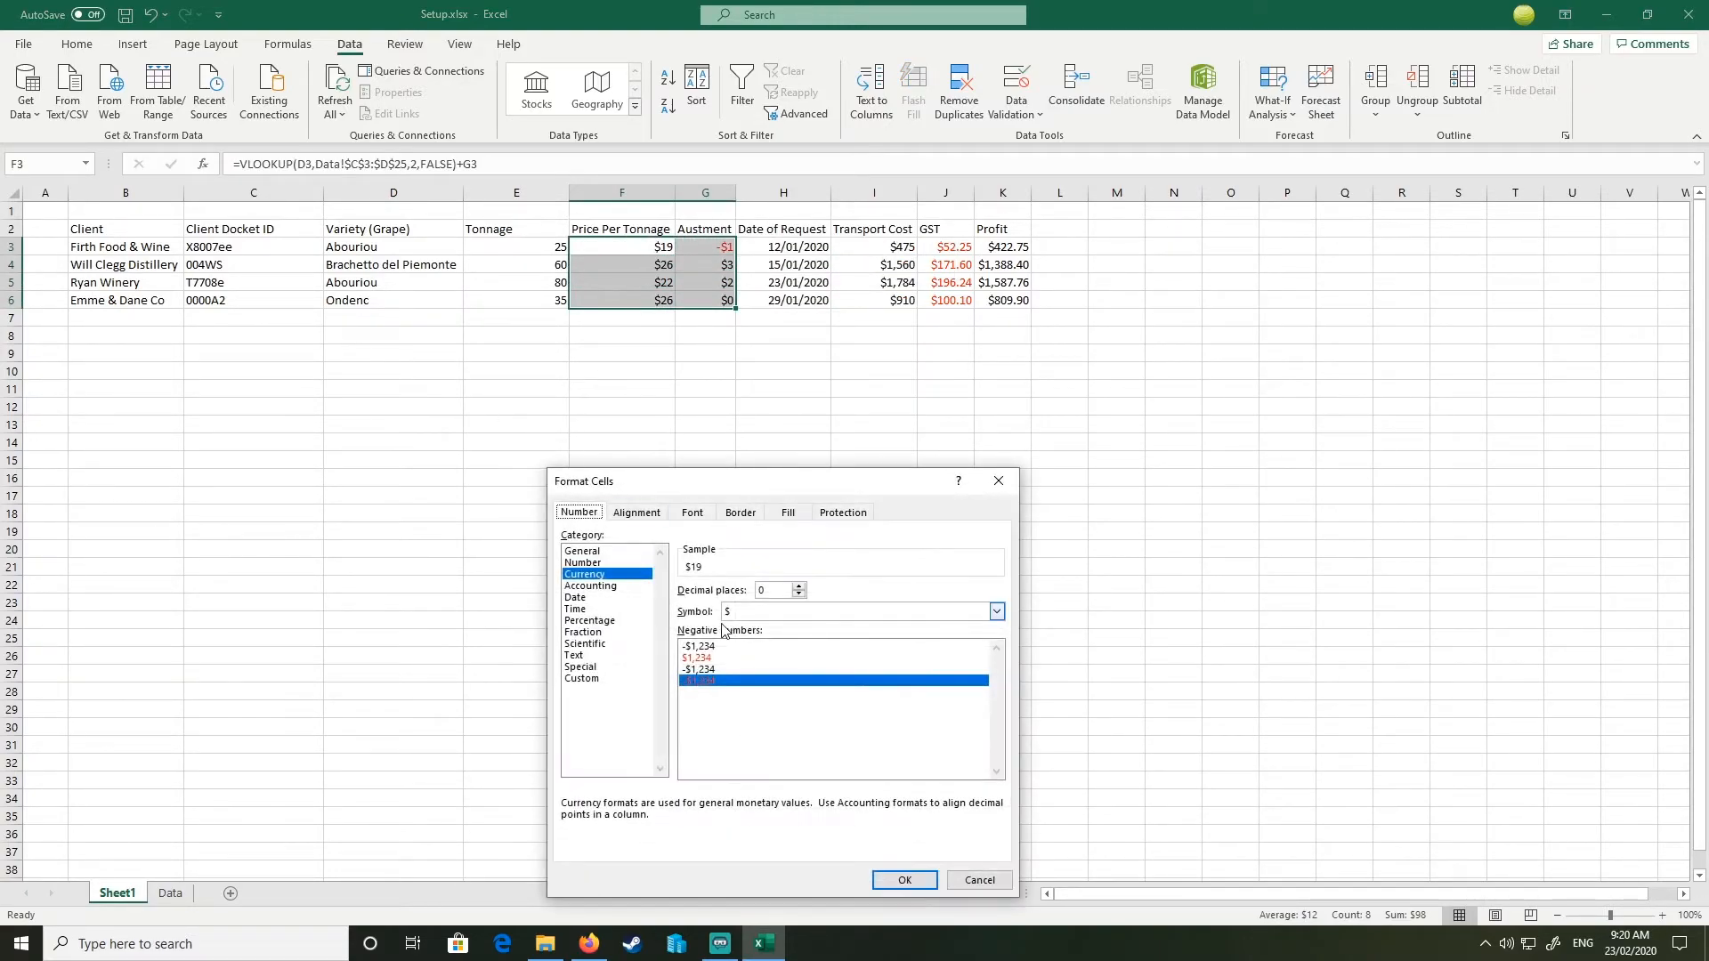
left_click(798, 585)
left_click(798, 585)
left_click(900, 879)
left_click(788, 405)
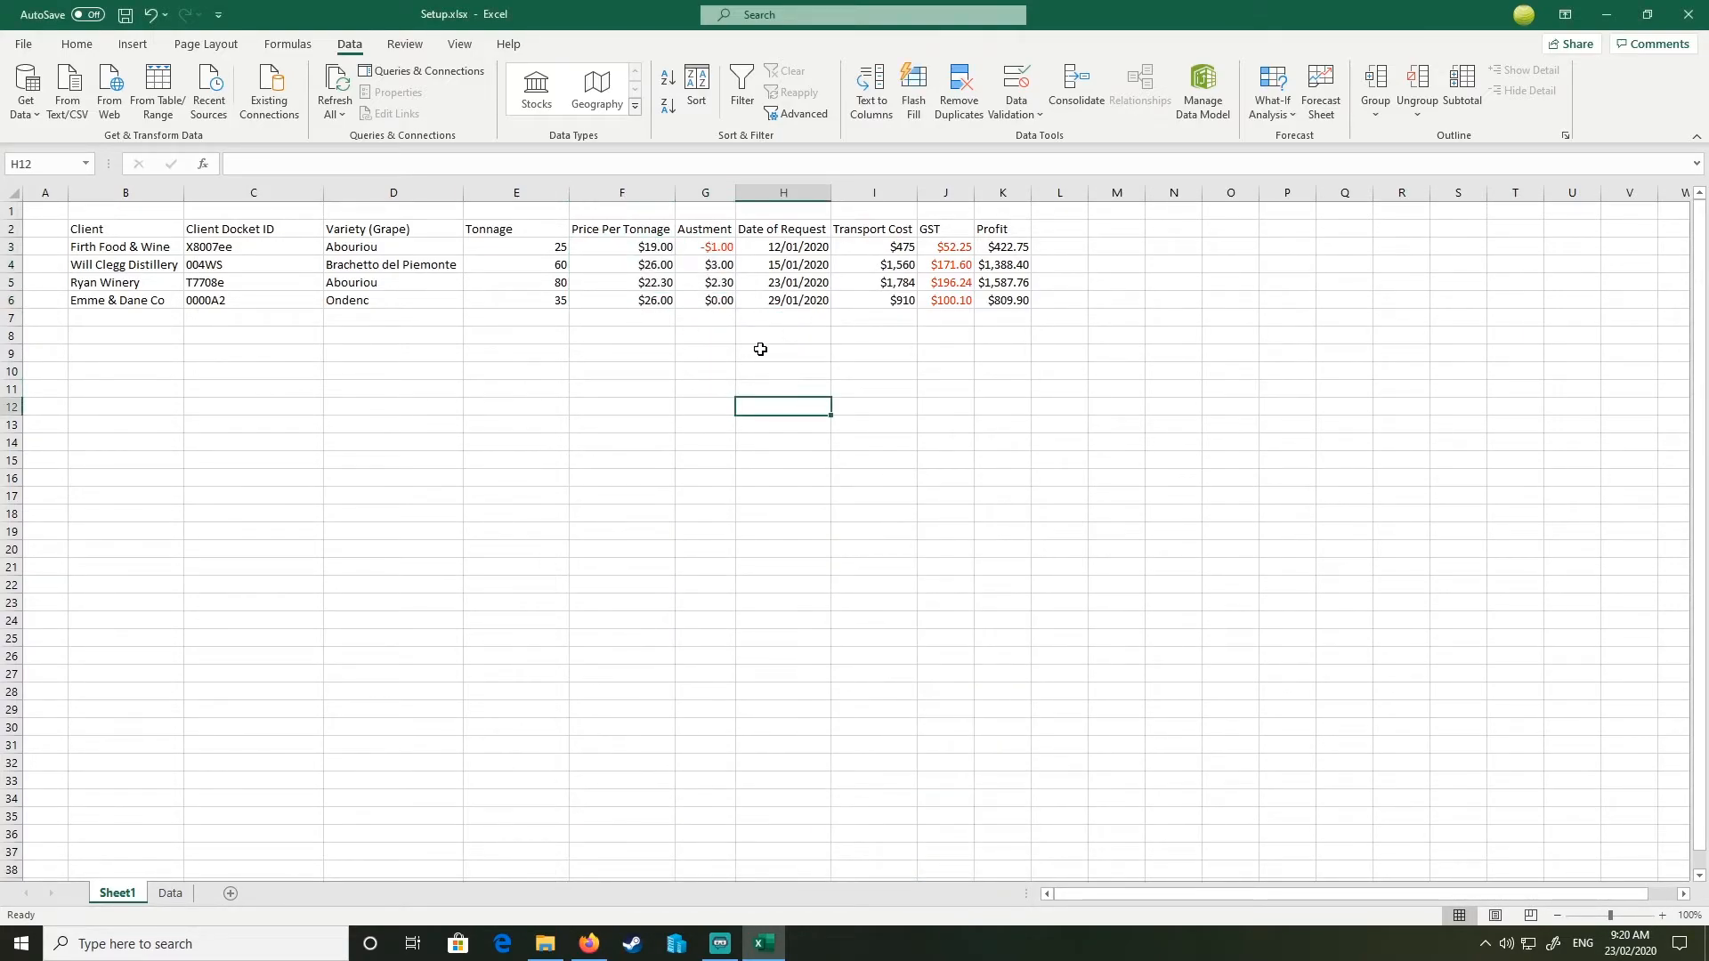
Step: Review the lists on the Data sheet and the client dropdown options in B3 of Sheet1
left_click_drag(716, 244, 723, 299)
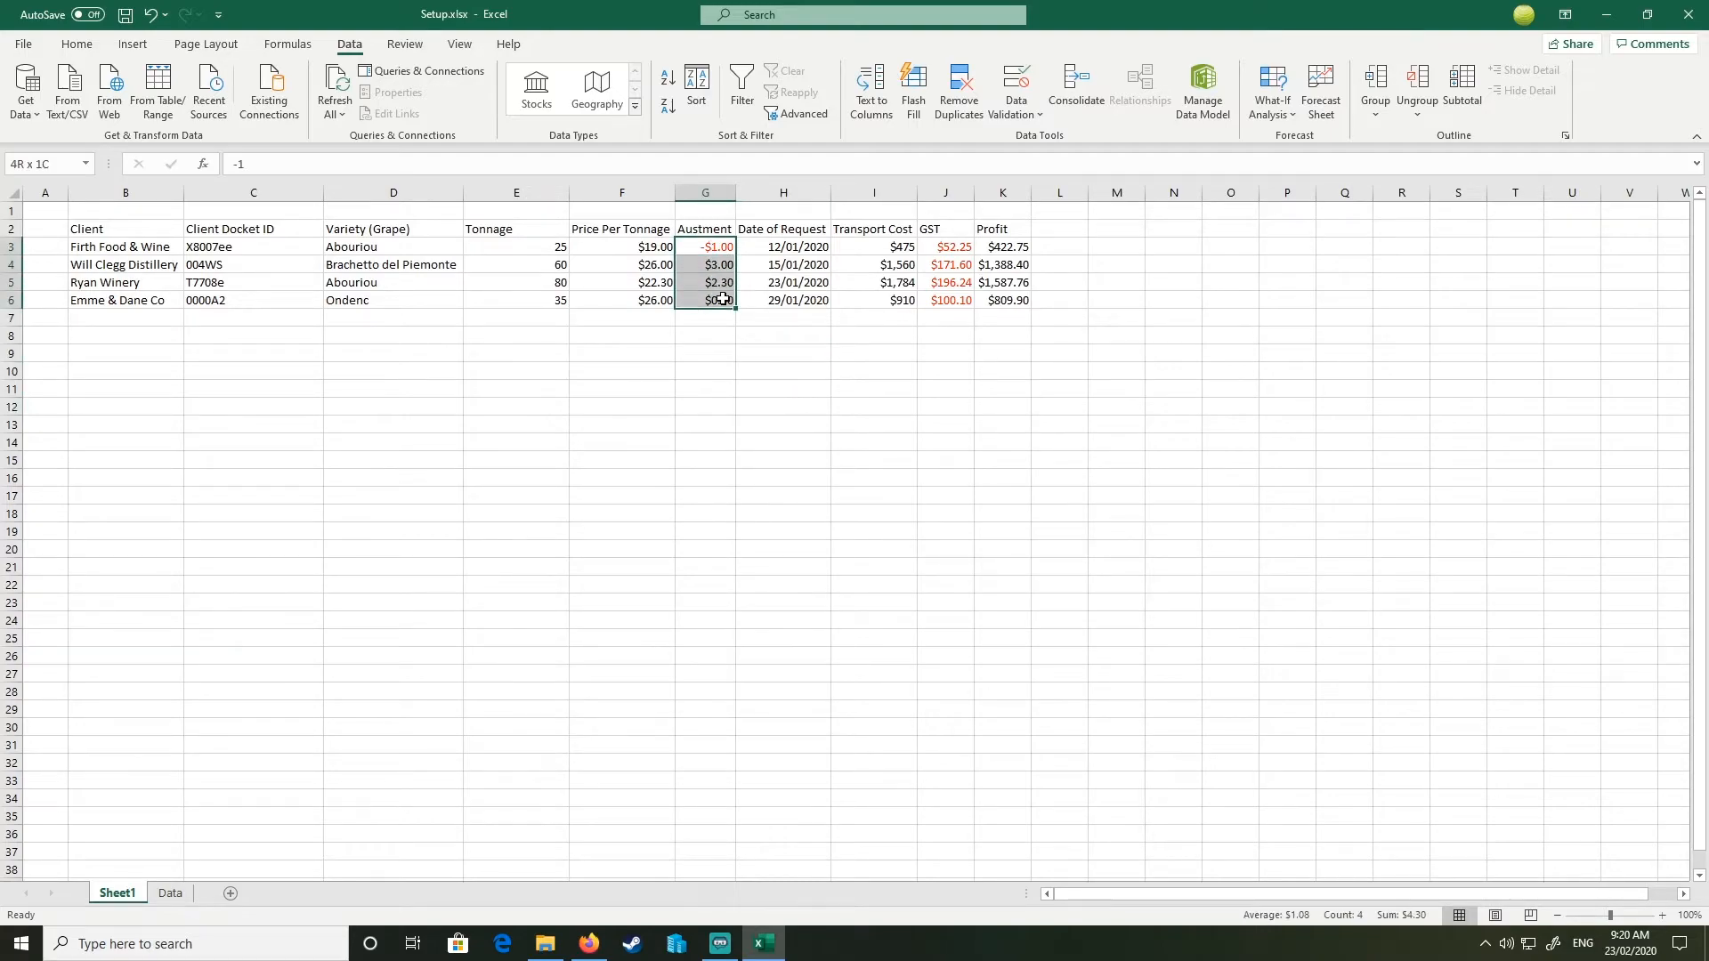
left_click(783, 384)
left_click(393, 353)
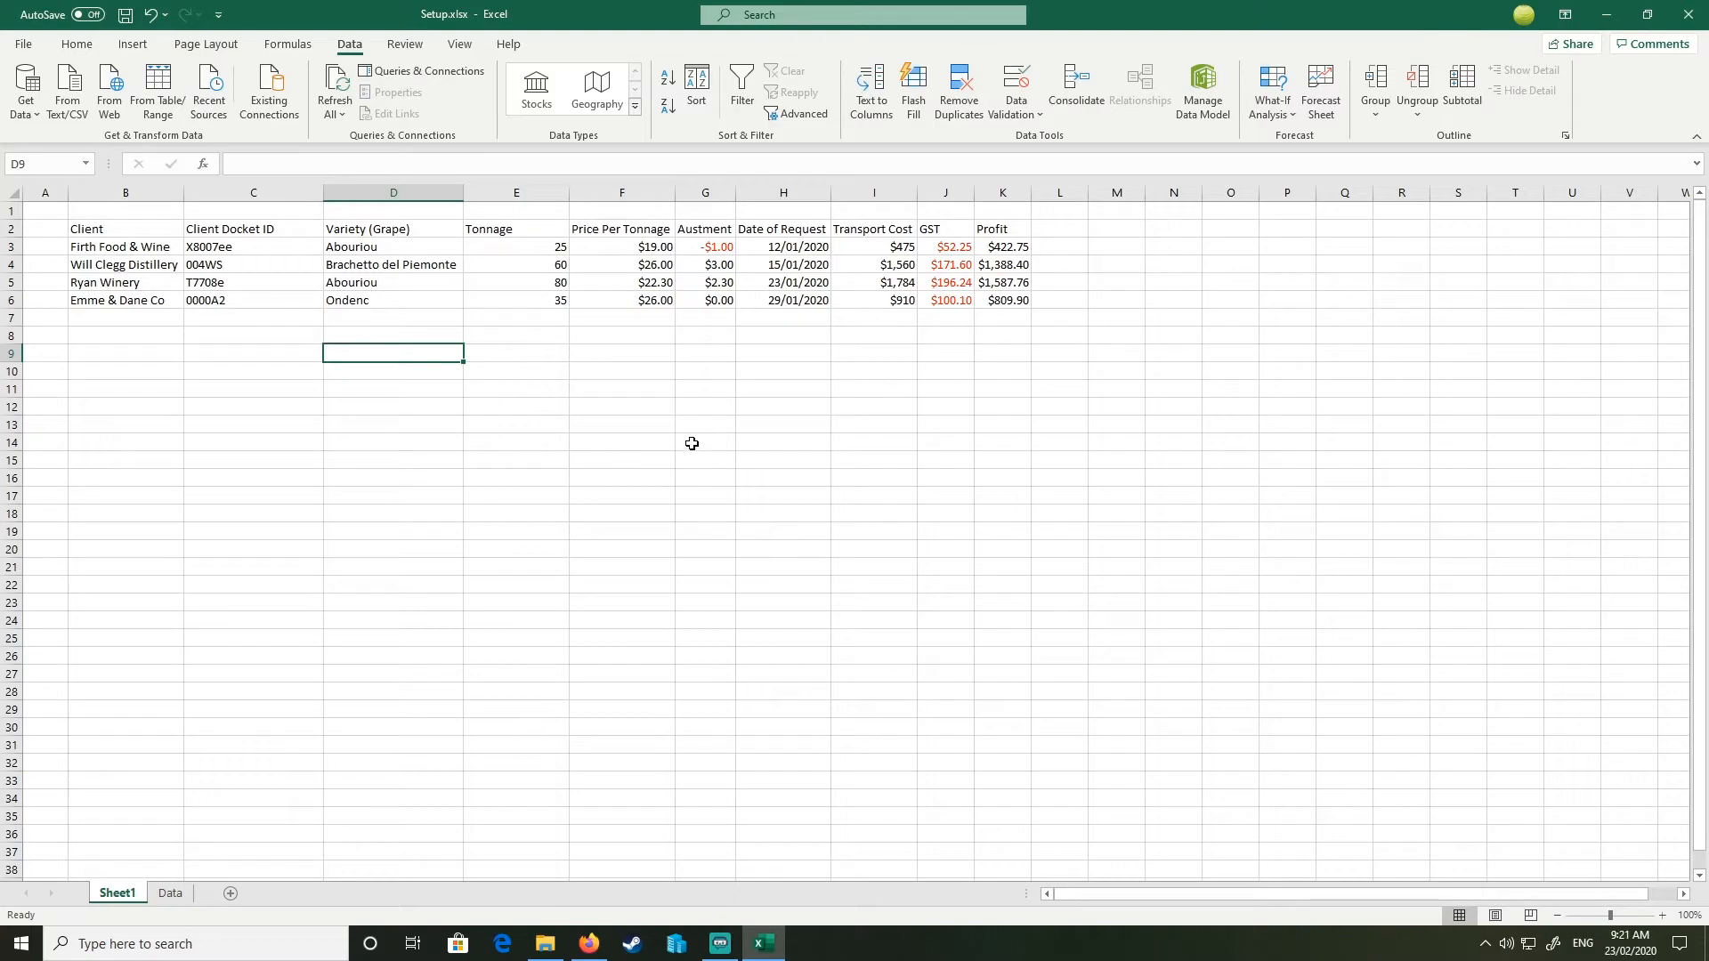
left_click(170, 893)
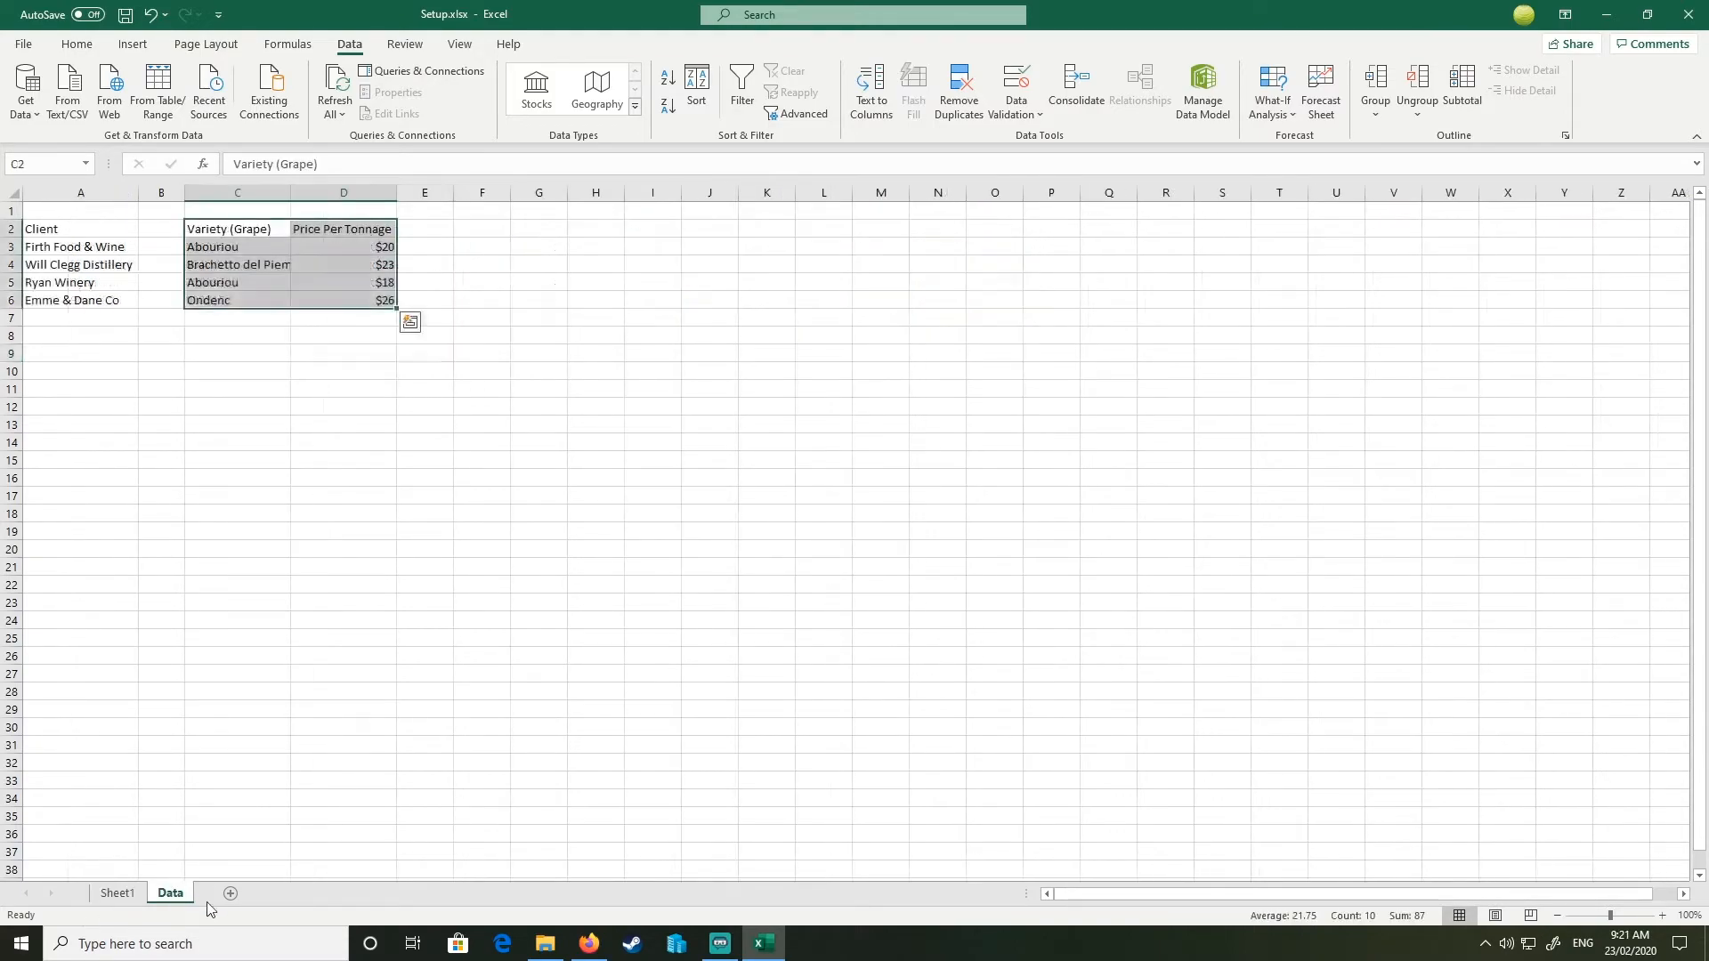
left_click(116, 893)
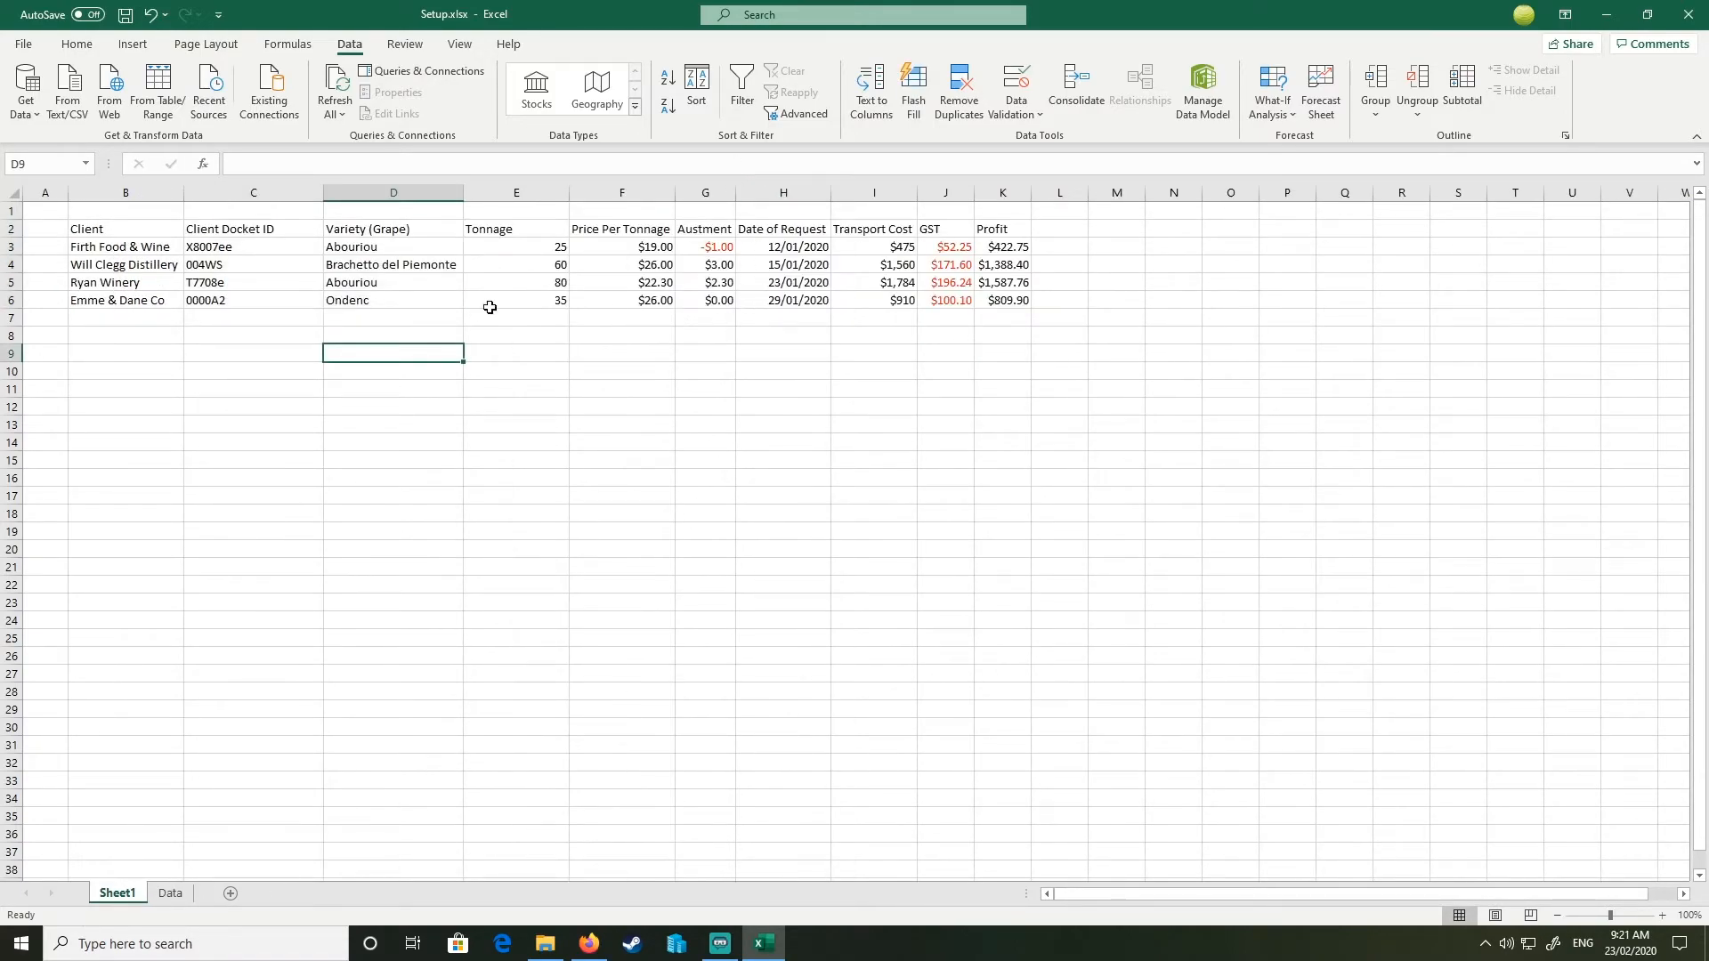
left_click(145, 246)
left_click(191, 248)
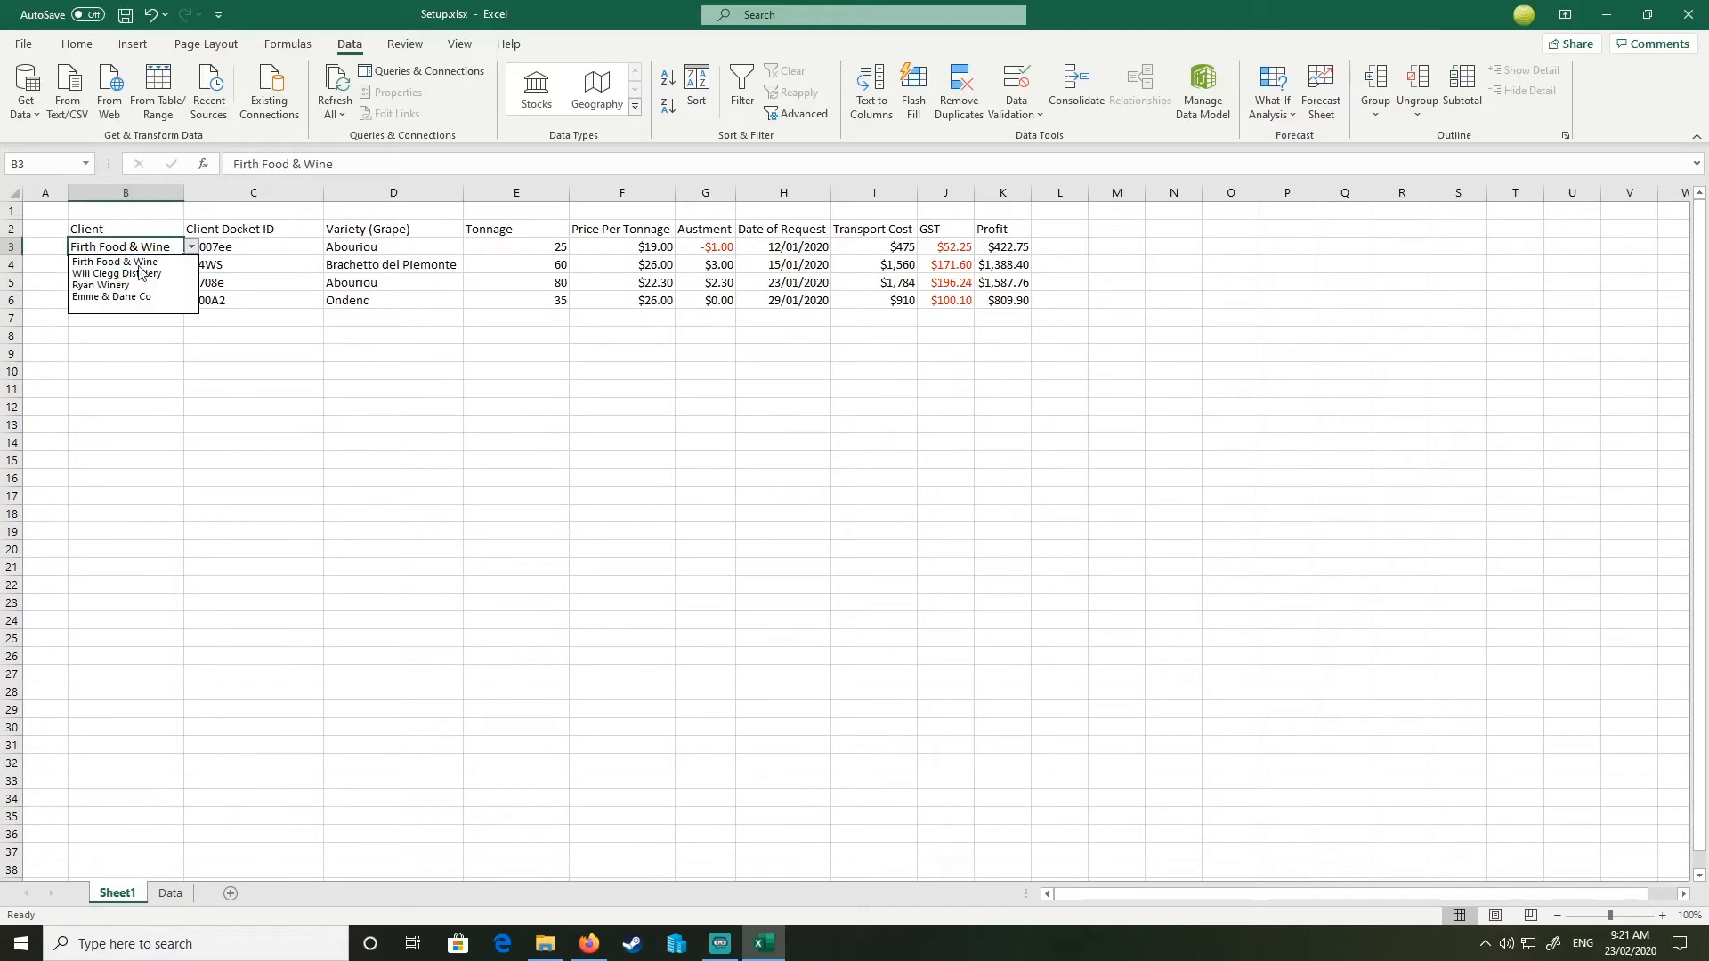
left_click(173, 432)
left_click(139, 283)
left_click_drag(297, 394, 276, 374)
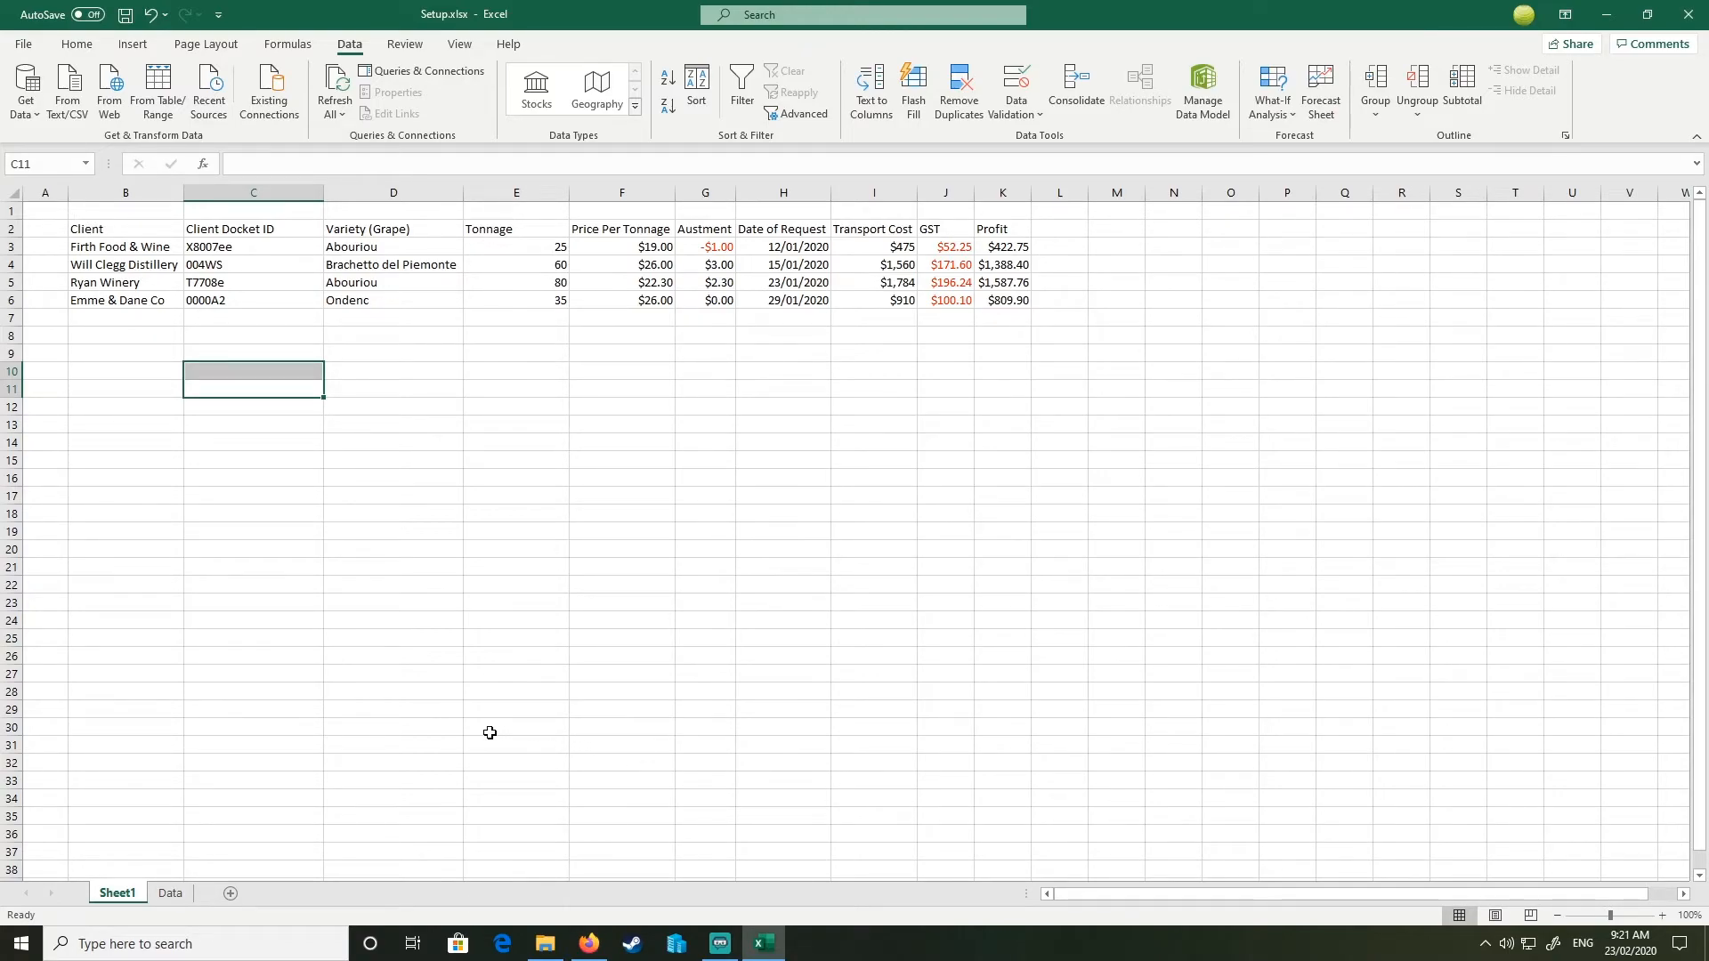
Step: Move the whole order table from B2:K6 down so that its header row starts at B15
left_click(88, 226)
left_click_drag(262, 243, 1024, 303)
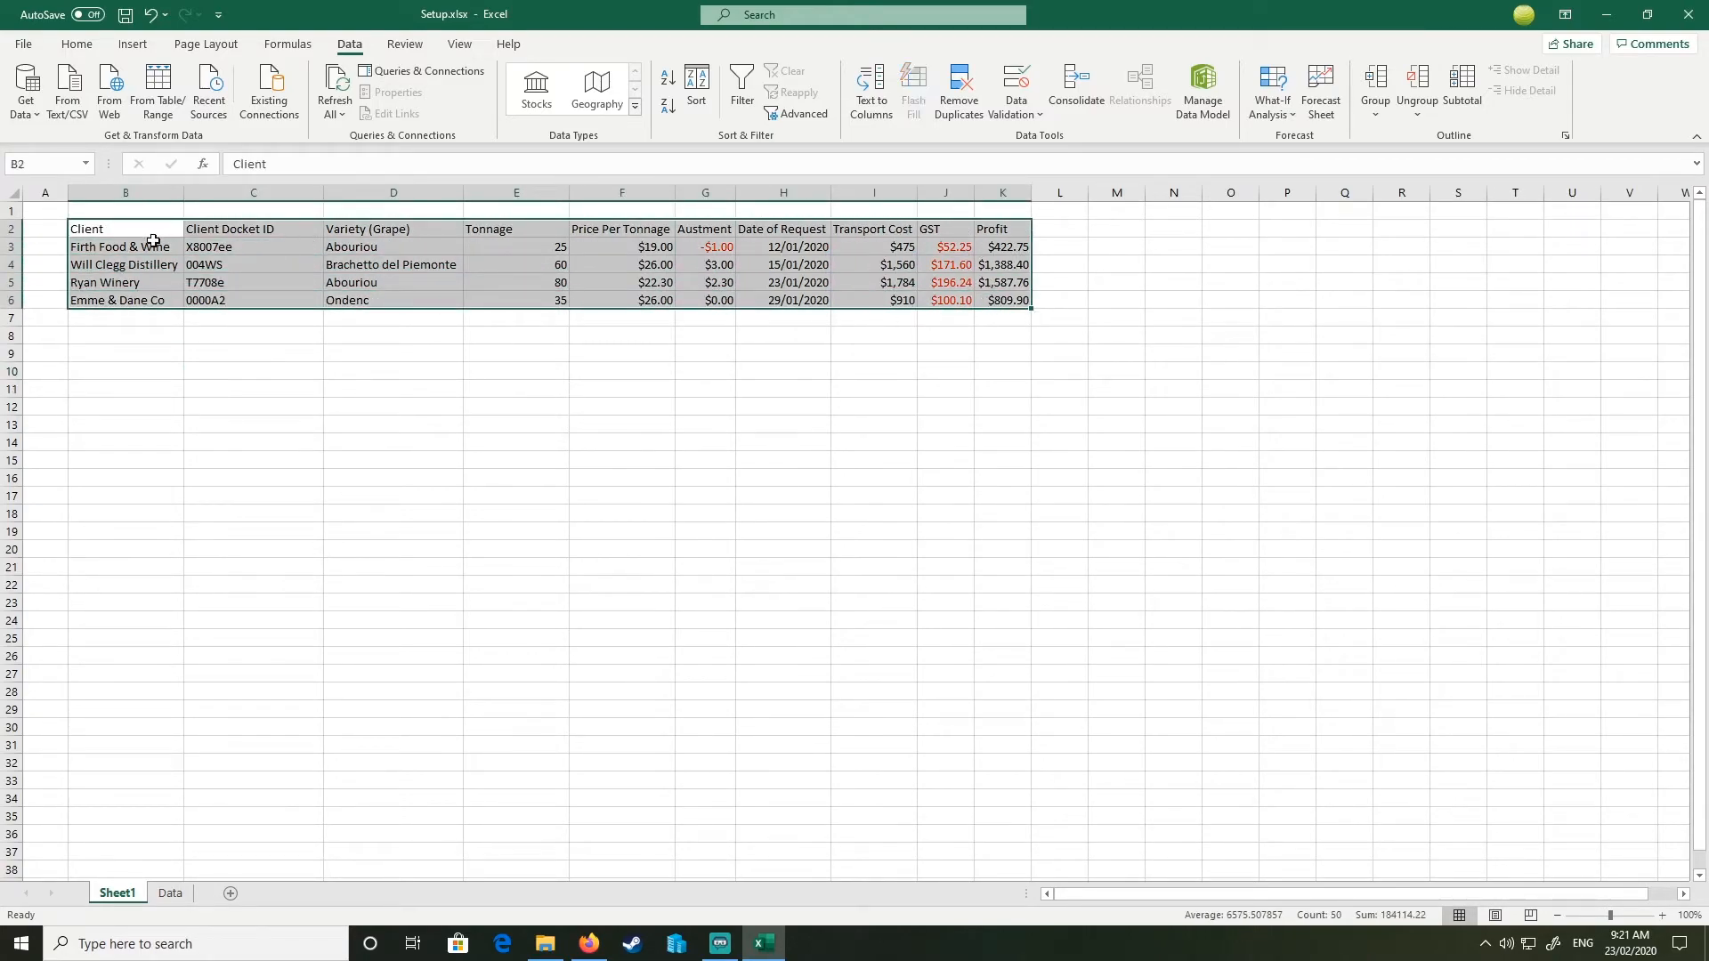
left_click_drag(117, 217, 116, 532)
Step: Copy the Client header and client names from B15:B19 to B2:B6
key("ctrl+c")
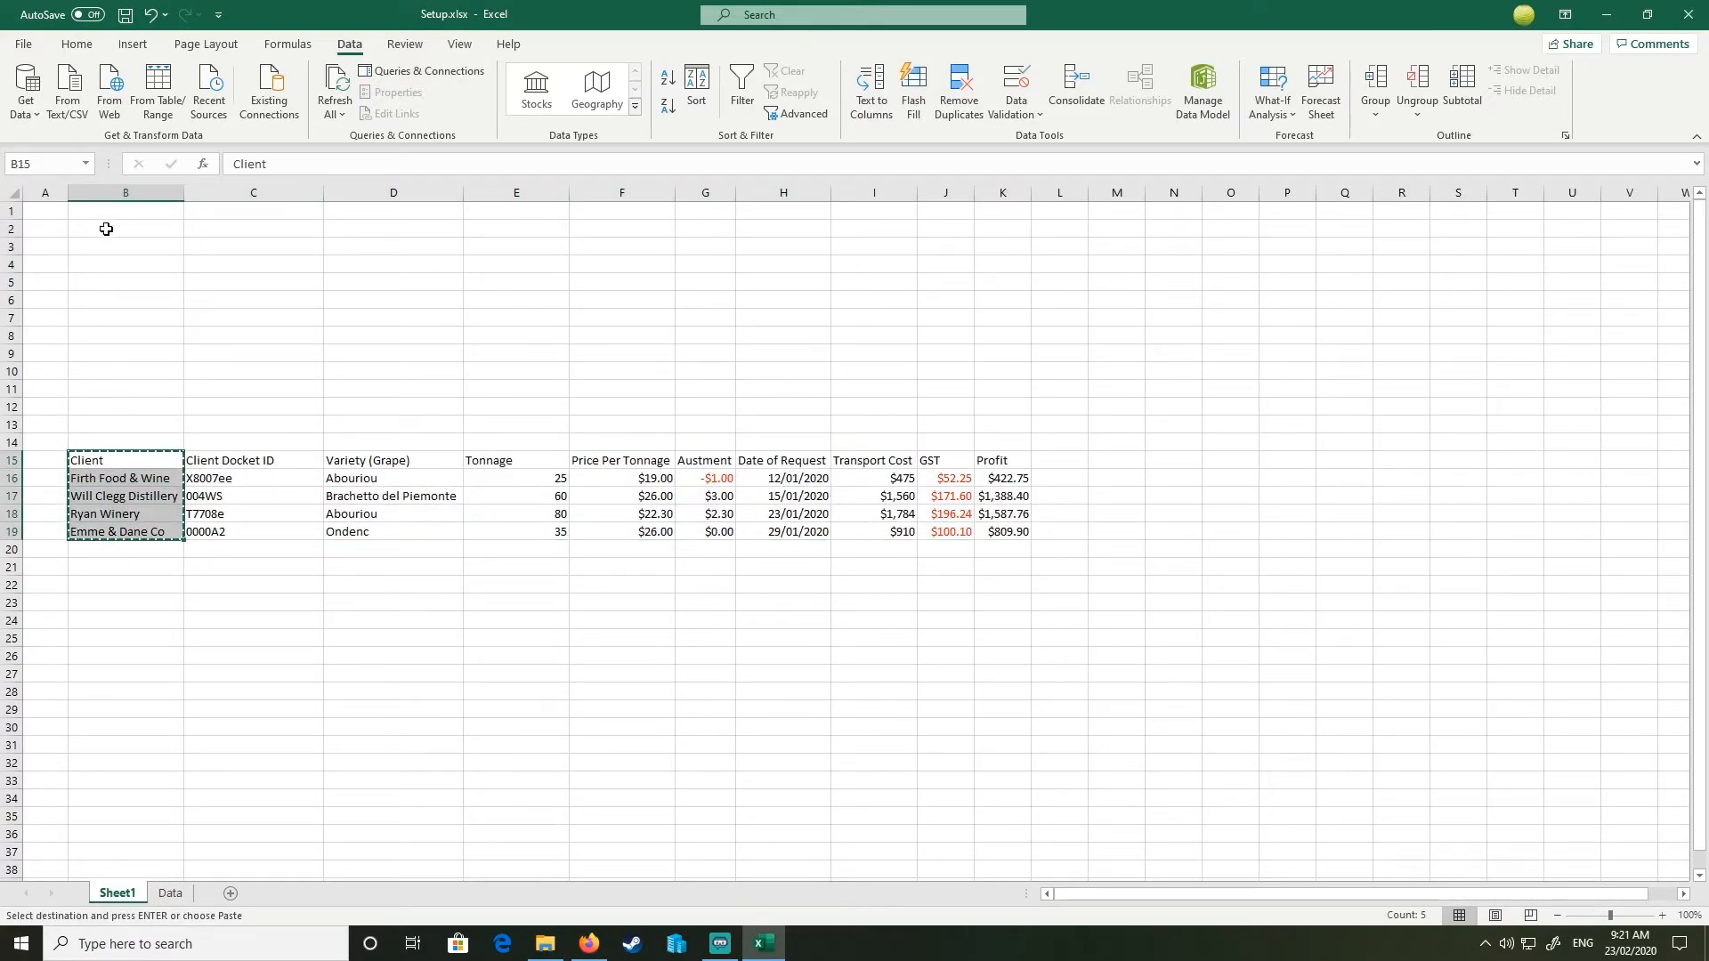
left_click(104, 229)
key("ctrl+v")
left_click(205, 260)
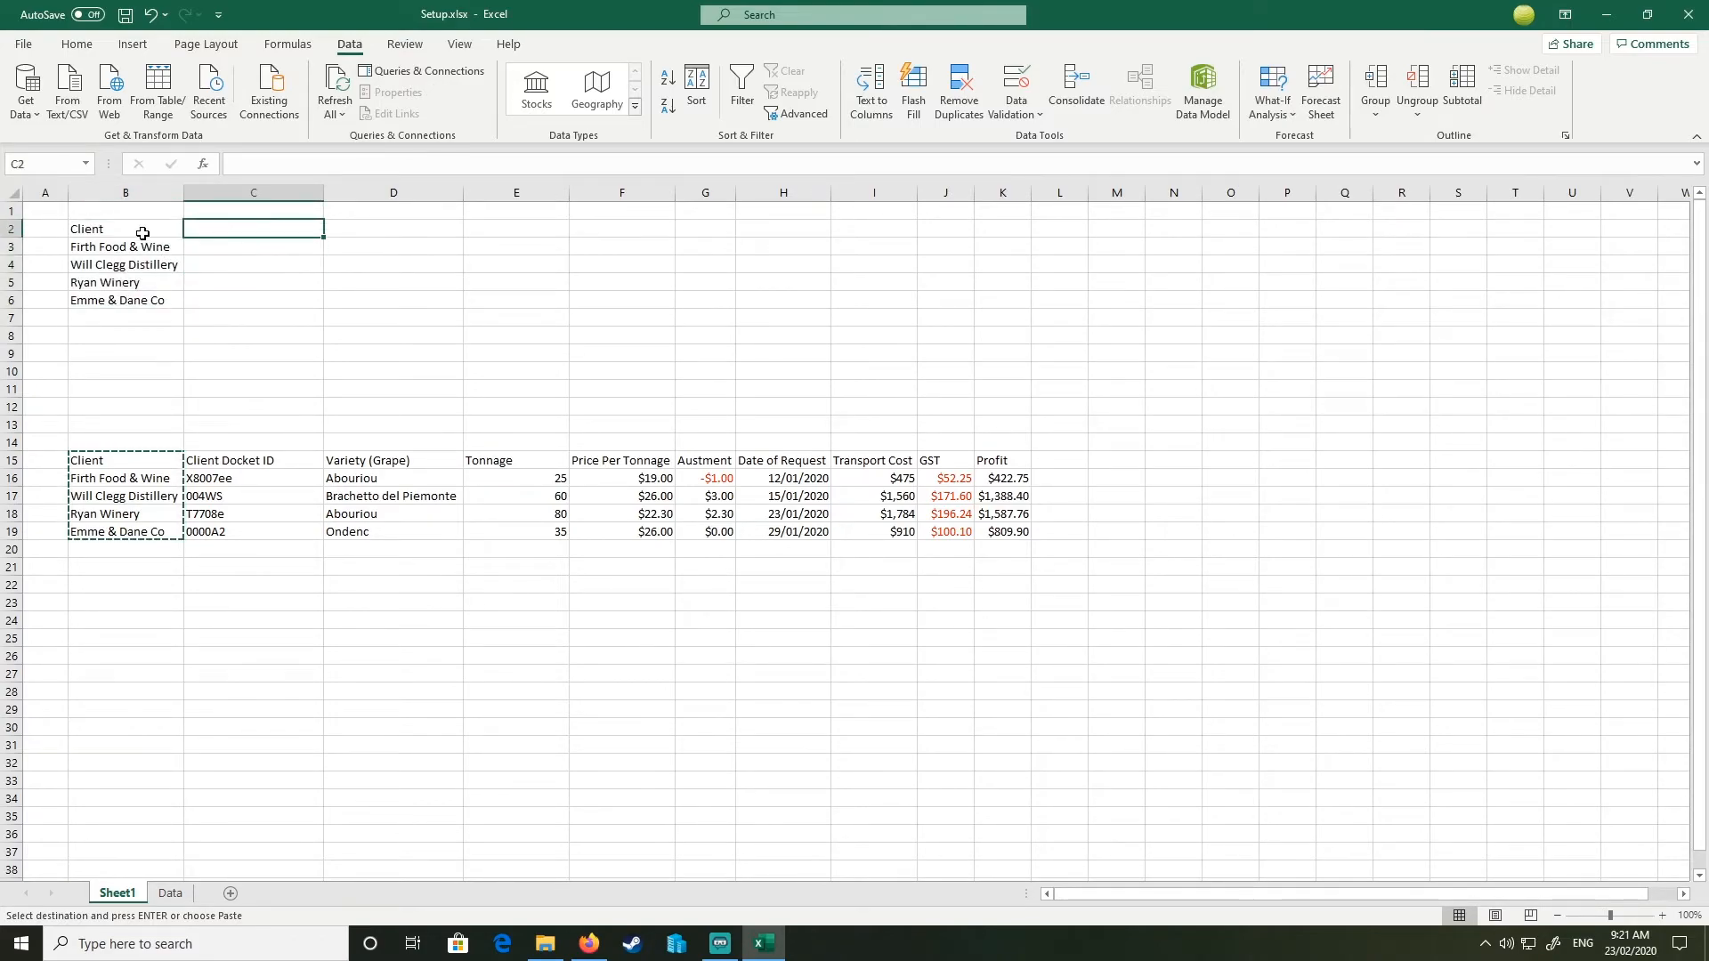
Step: Copy the Tonnage and Profit headers from the order table into C2 and D2 beside the Client header
left_click(474, 458)
key("ctrl+c")
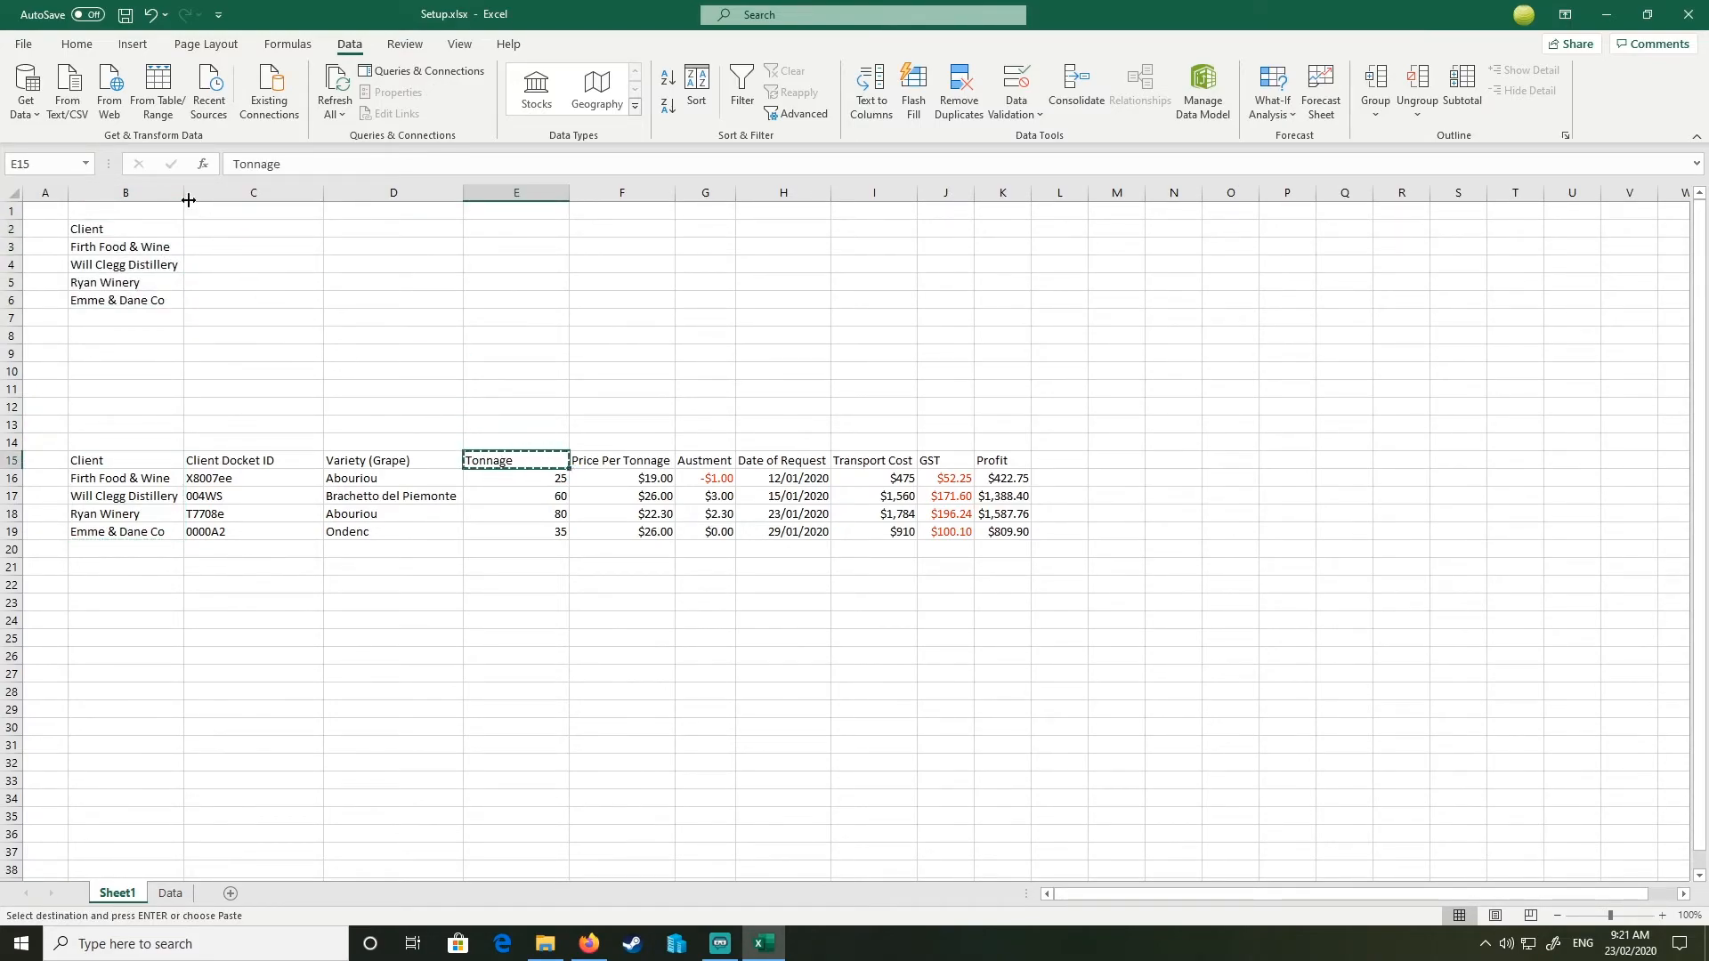
left_click(201, 229)
key("ctrl+v")
left_click(629, 460)
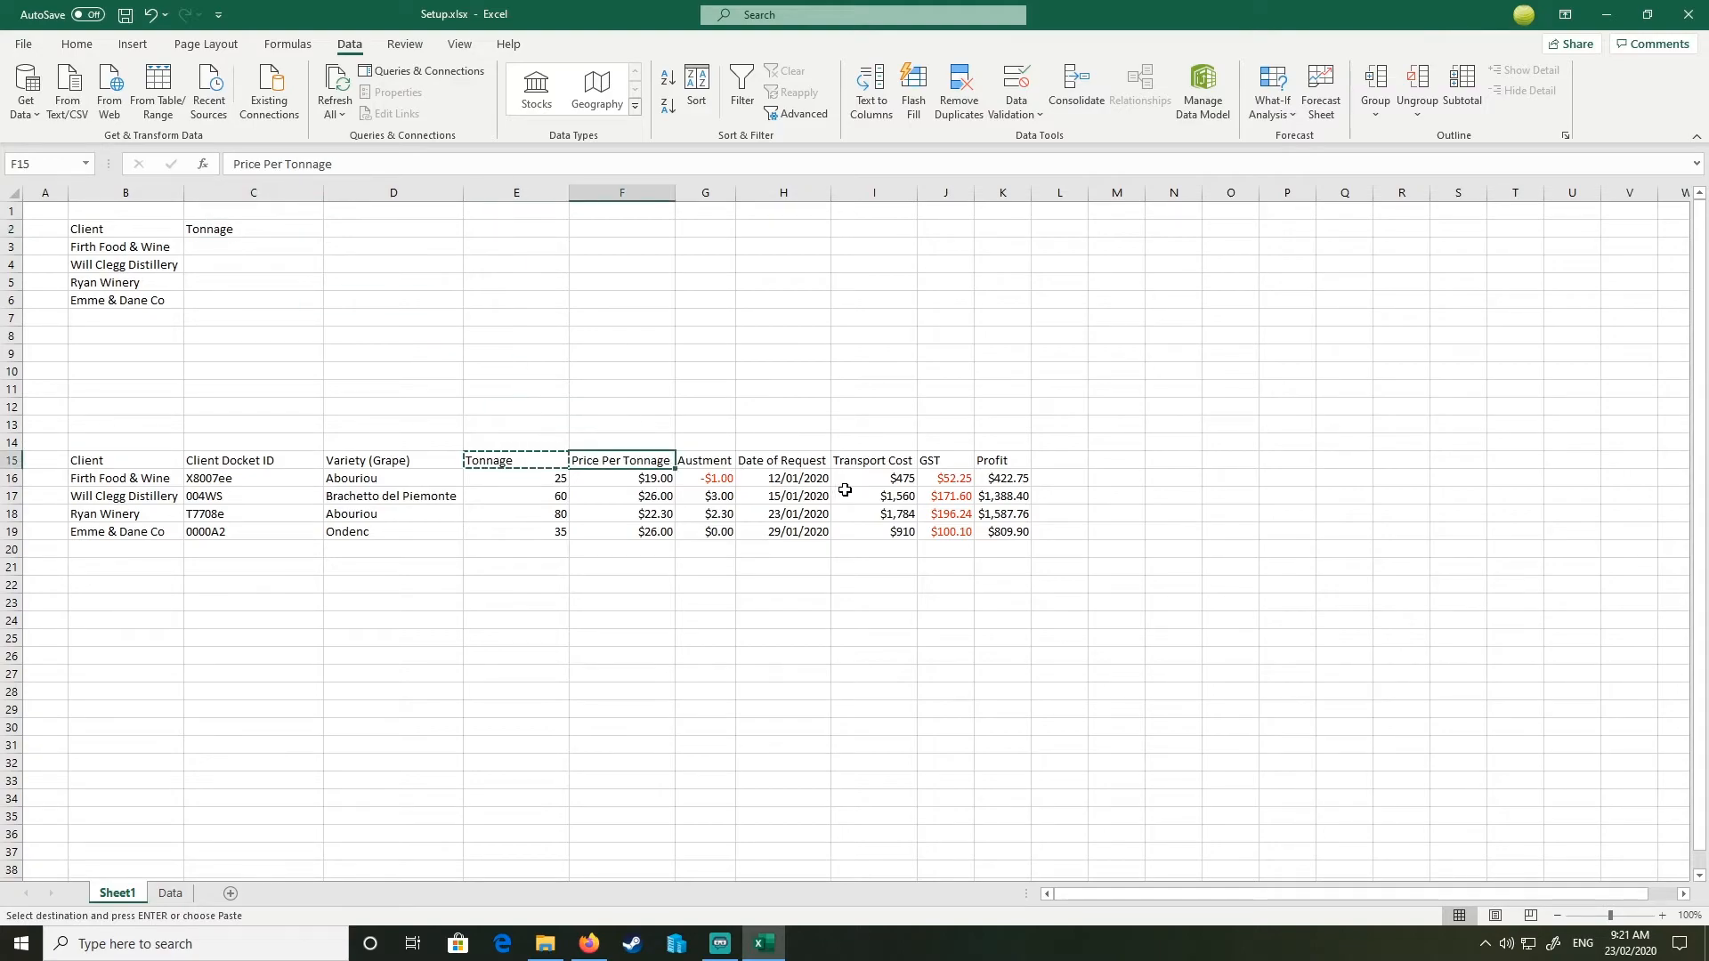
left_click(986, 459)
key("ctrl+c")
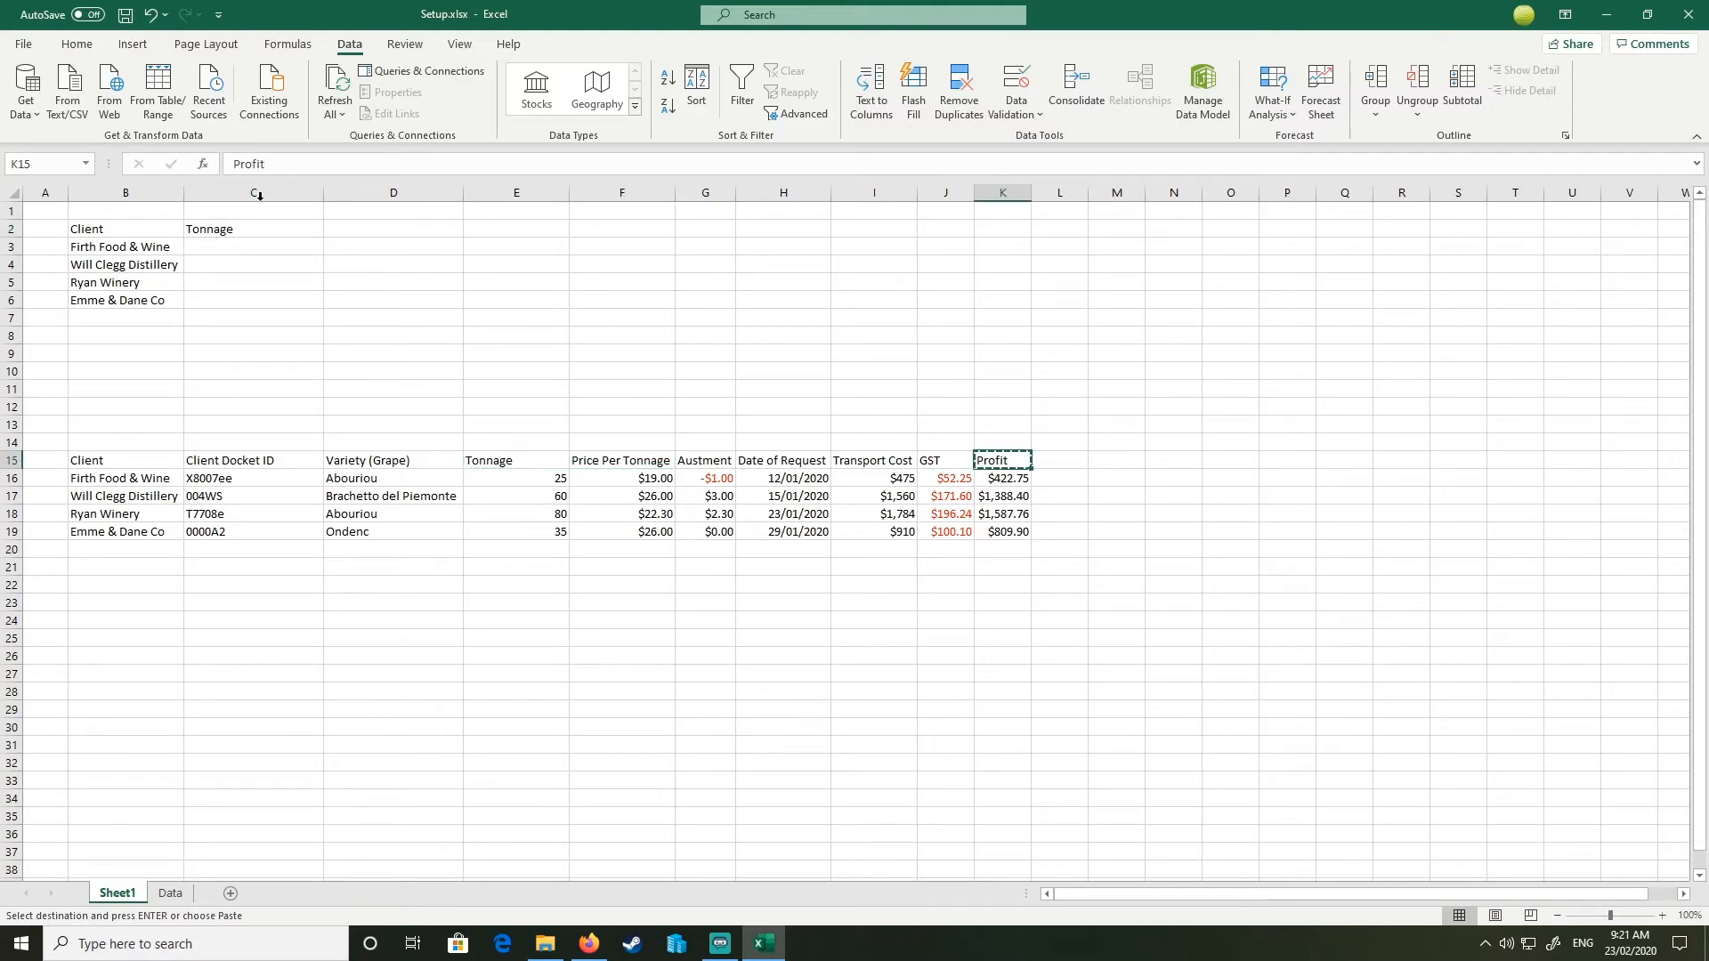
left_click_drag(320, 229, 362, 222)
left_click(362, 224)
key("ctrl+v")
left_click(278, 250)
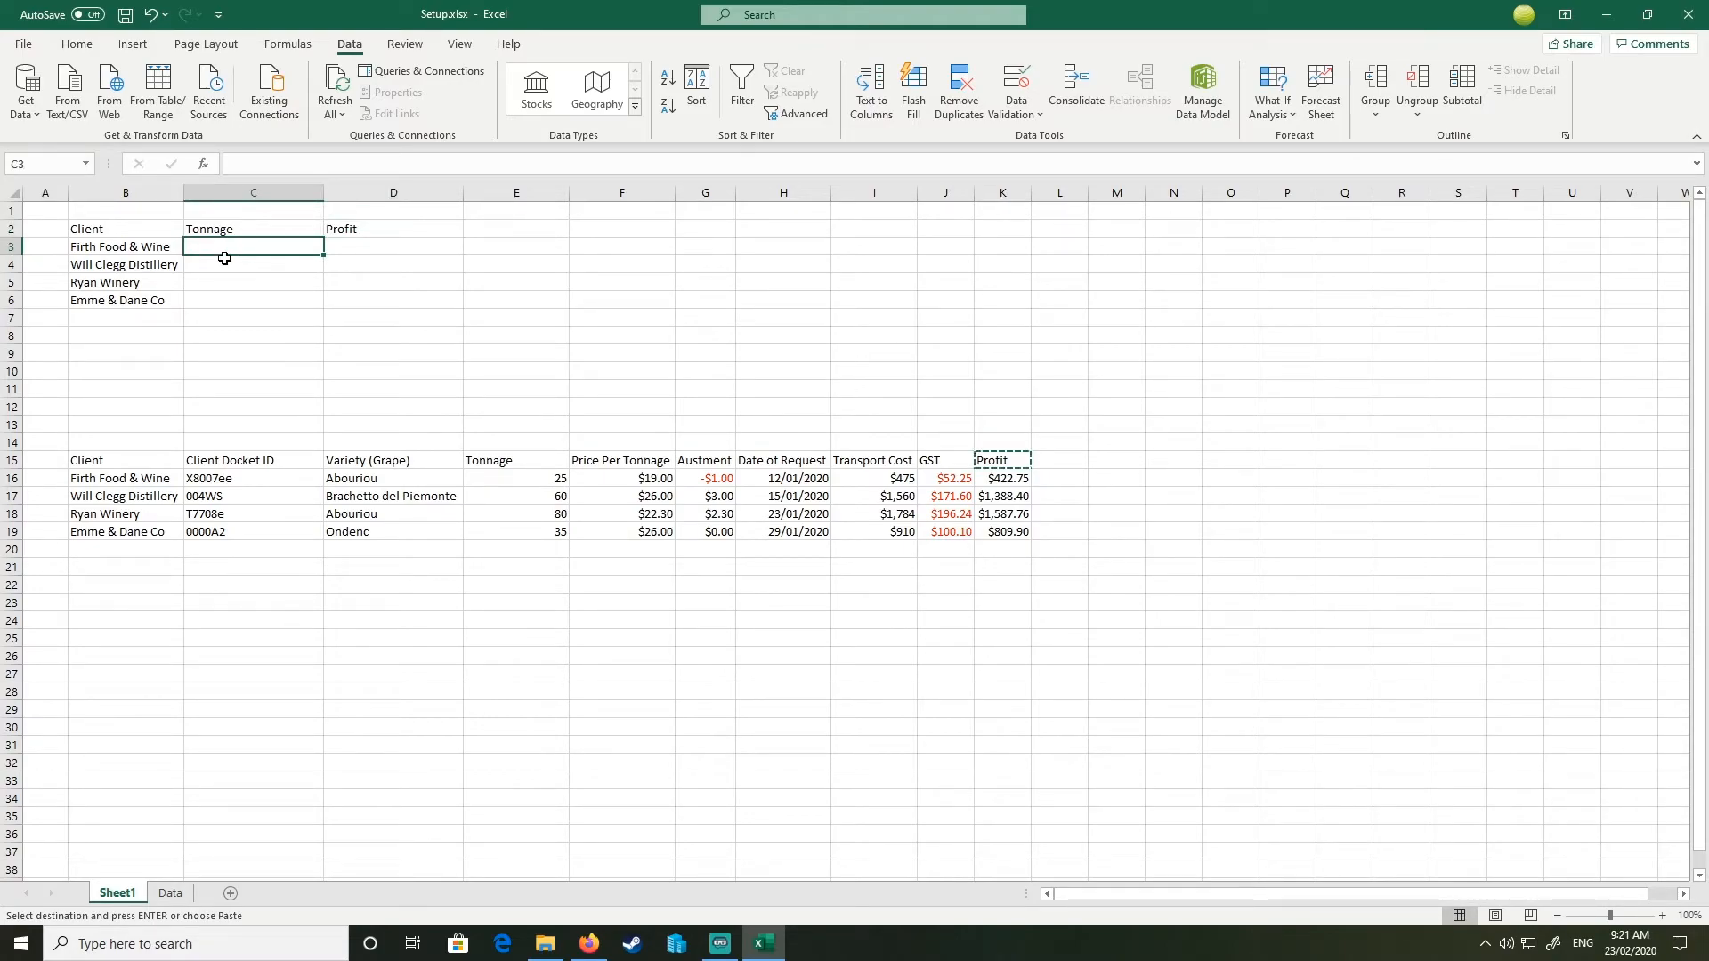
Step: Duplicate the four order rows in B16:K19 twice directly below, starting at B20 and B24
left_click(289, 536)
left_click_drag(160, 481, 1007, 544)
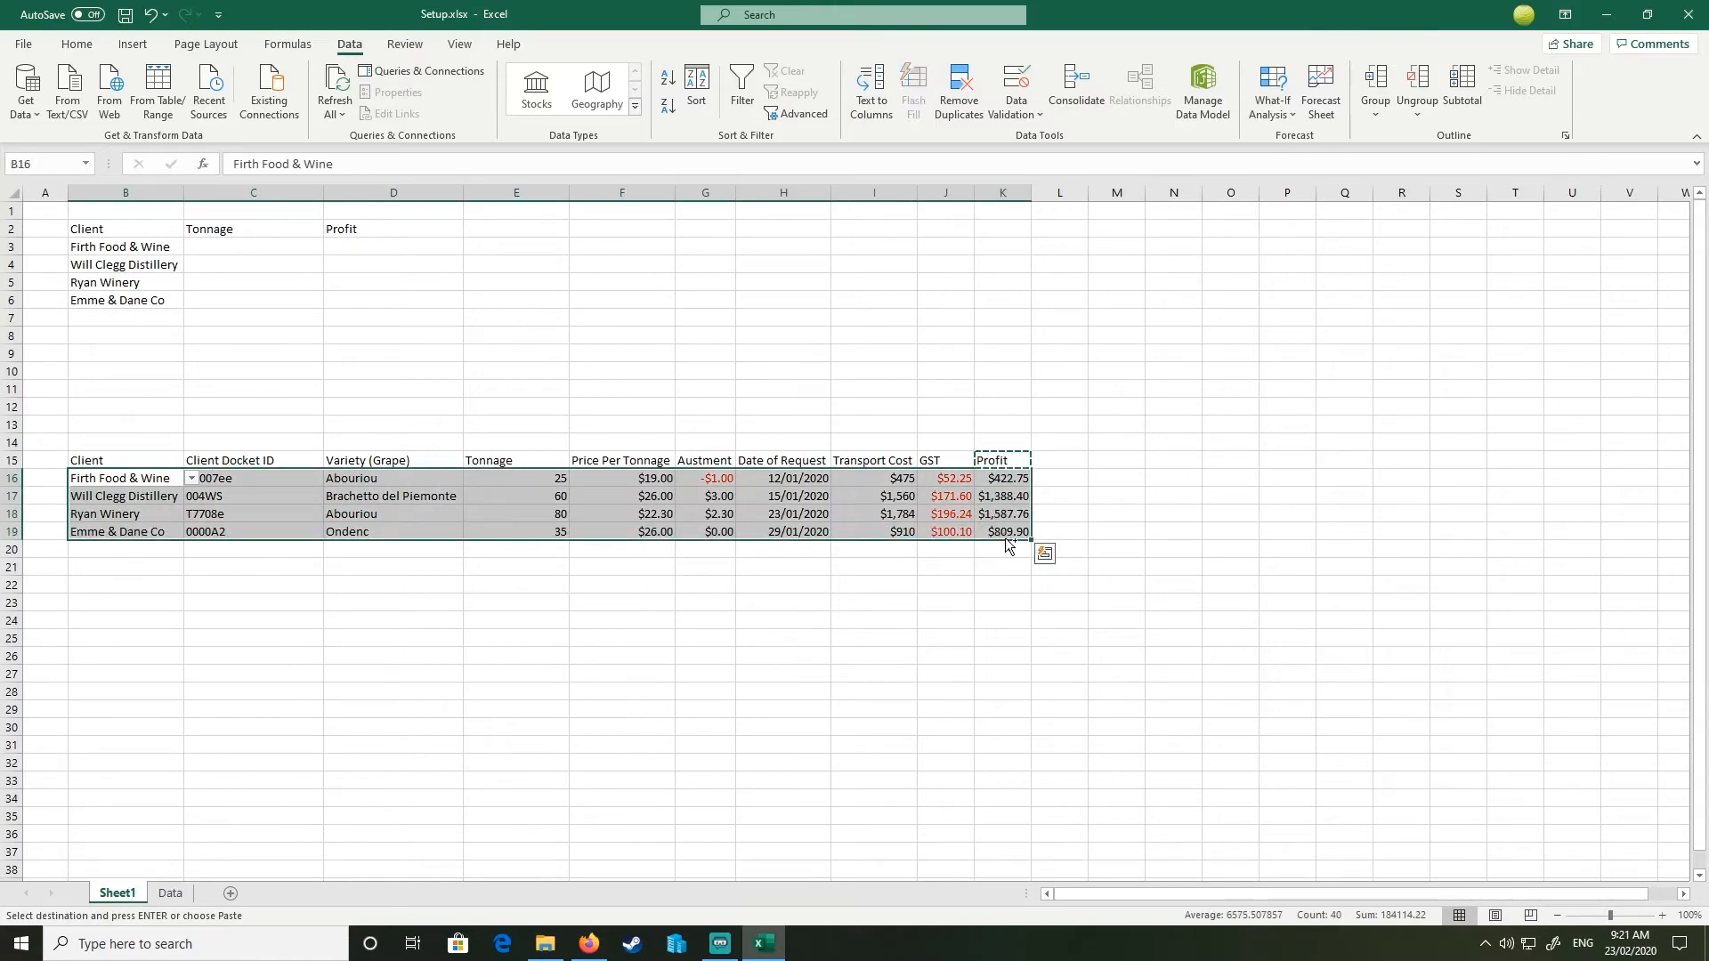
key("ctrl+c")
left_click(137, 552)
key("ctrl+v")
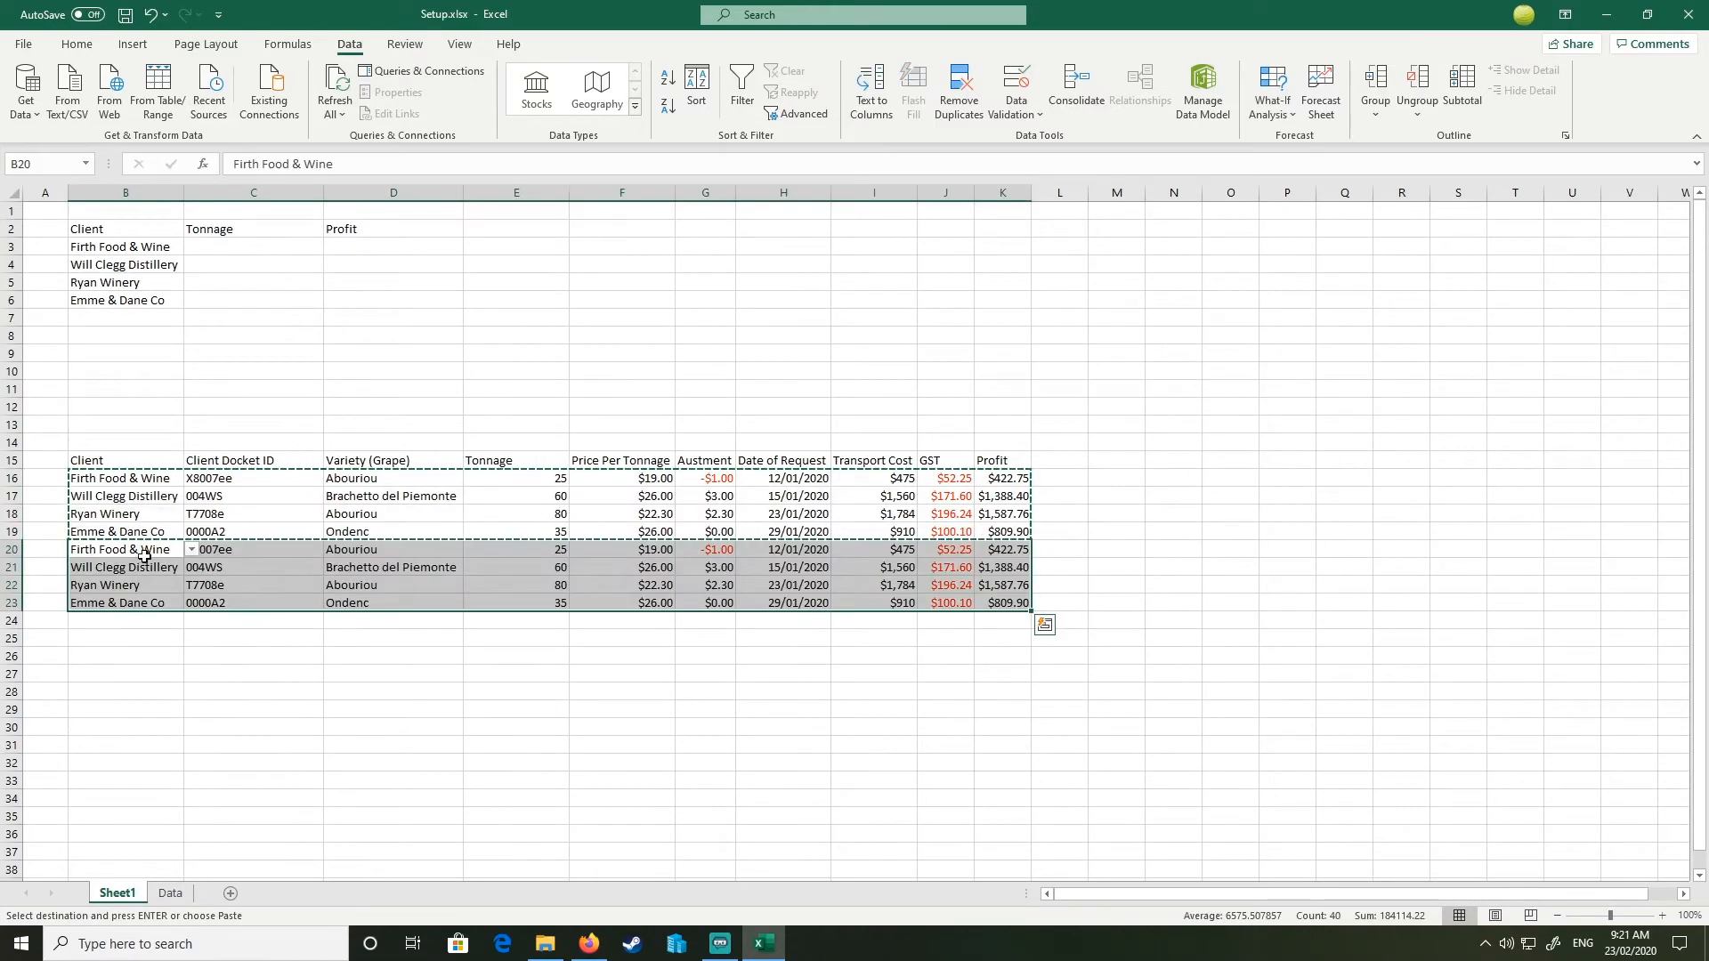
left_click(143, 620)
key("ctrl+v")
left_click(429, 746)
key("Escape")
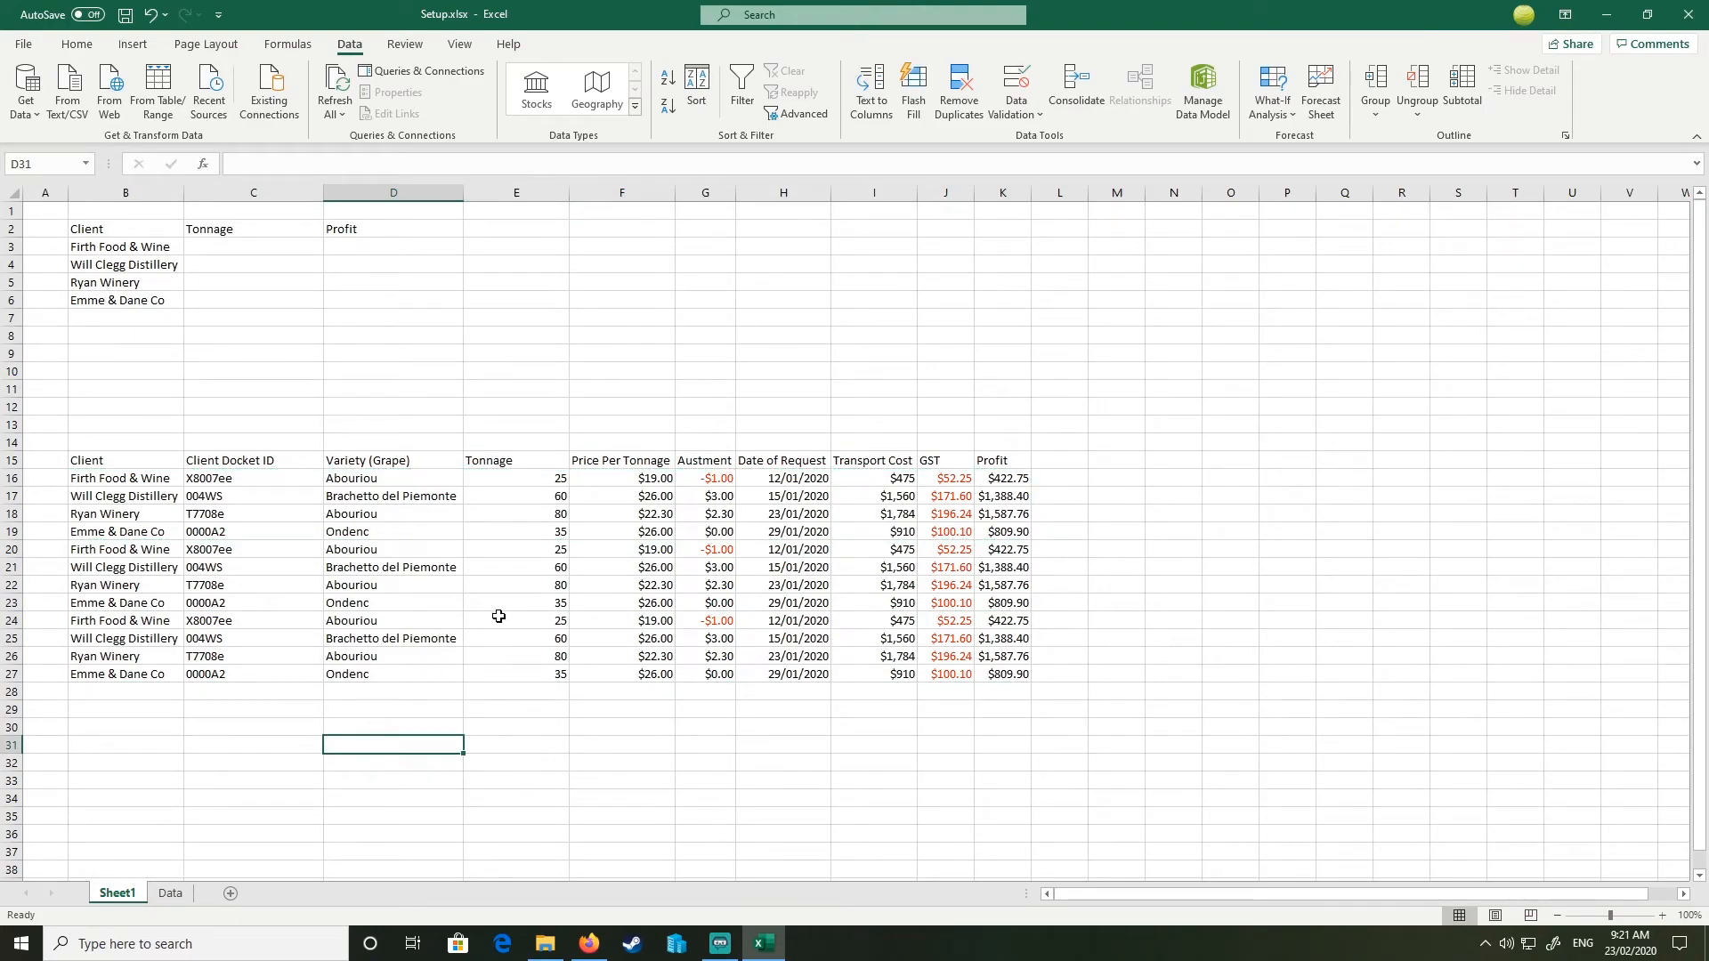
Step: Change the tonnages of the first duplicated block in E20:E23 to 30, 20, 30 and 15
left_click(781, 675)
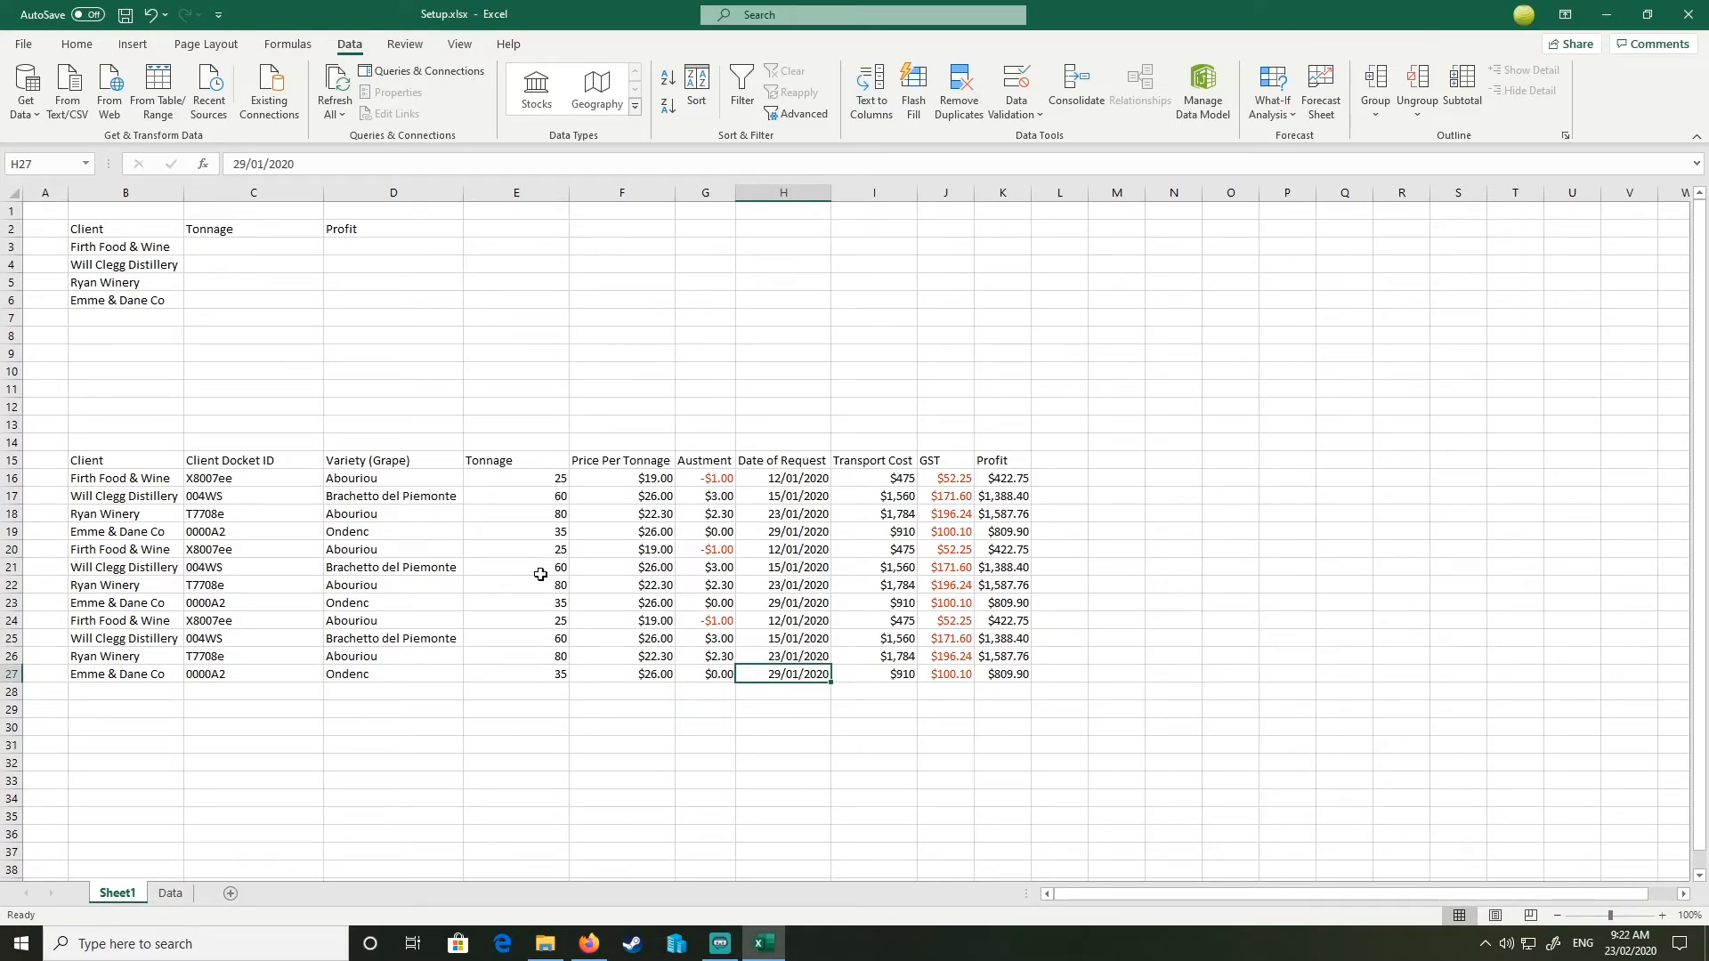
left_click_drag(547, 561, 544, 550)
key("Up")
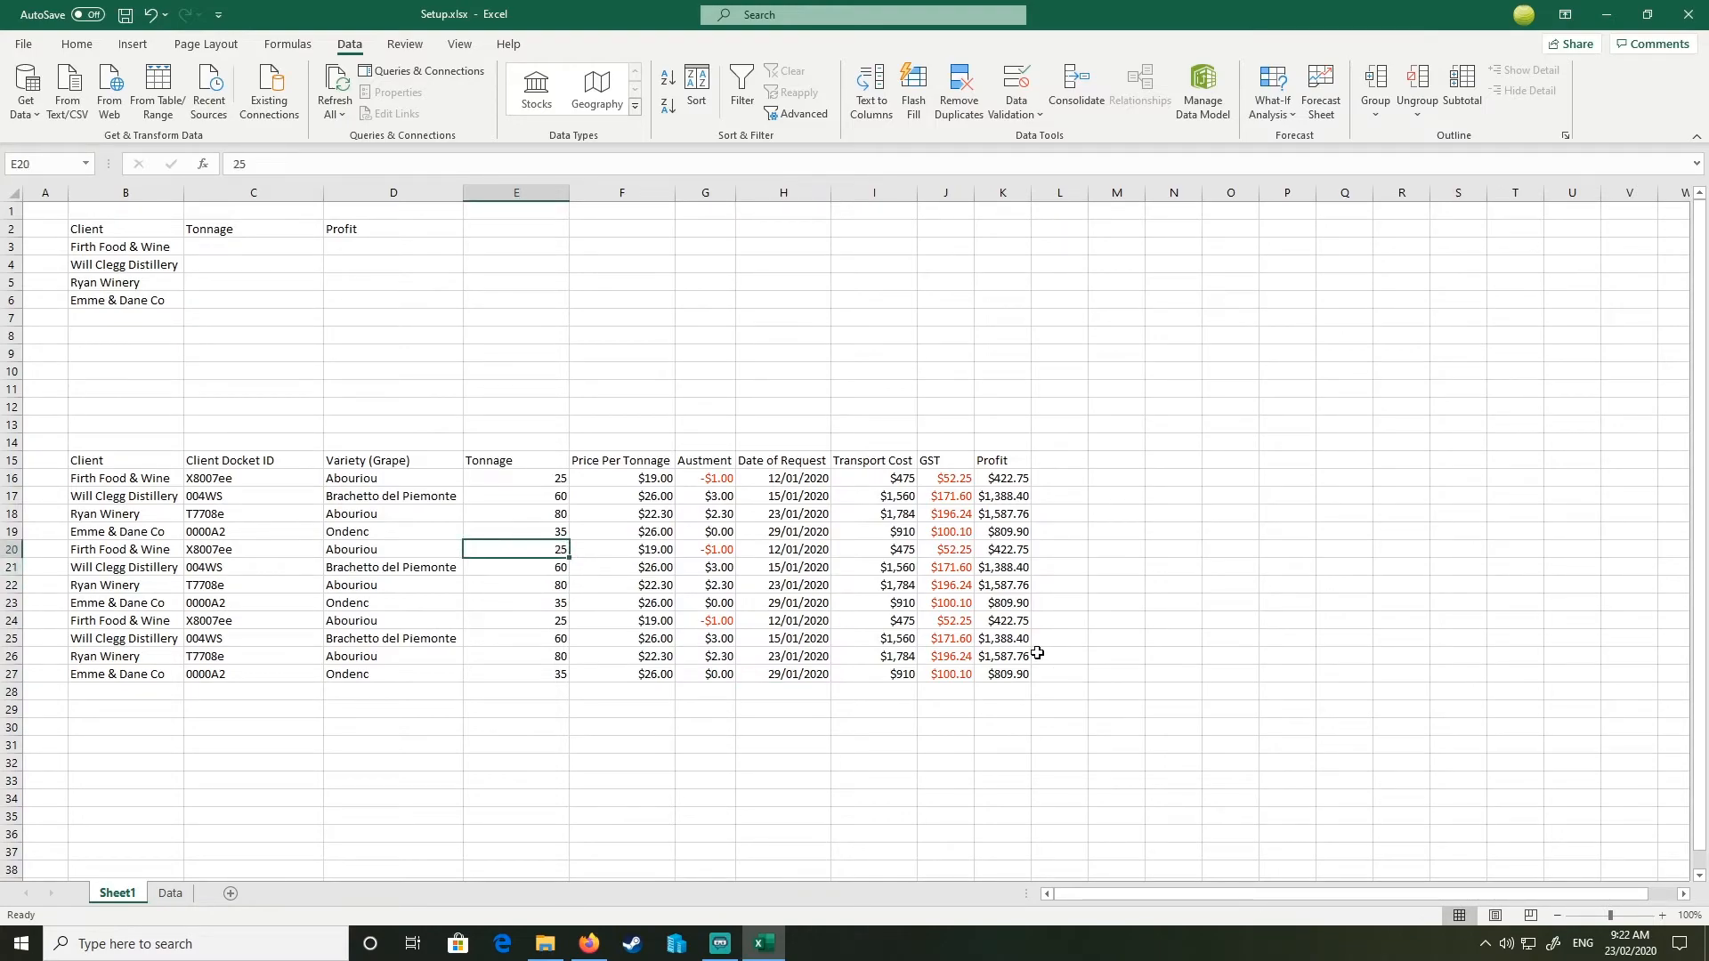
type("30")
key("Return")
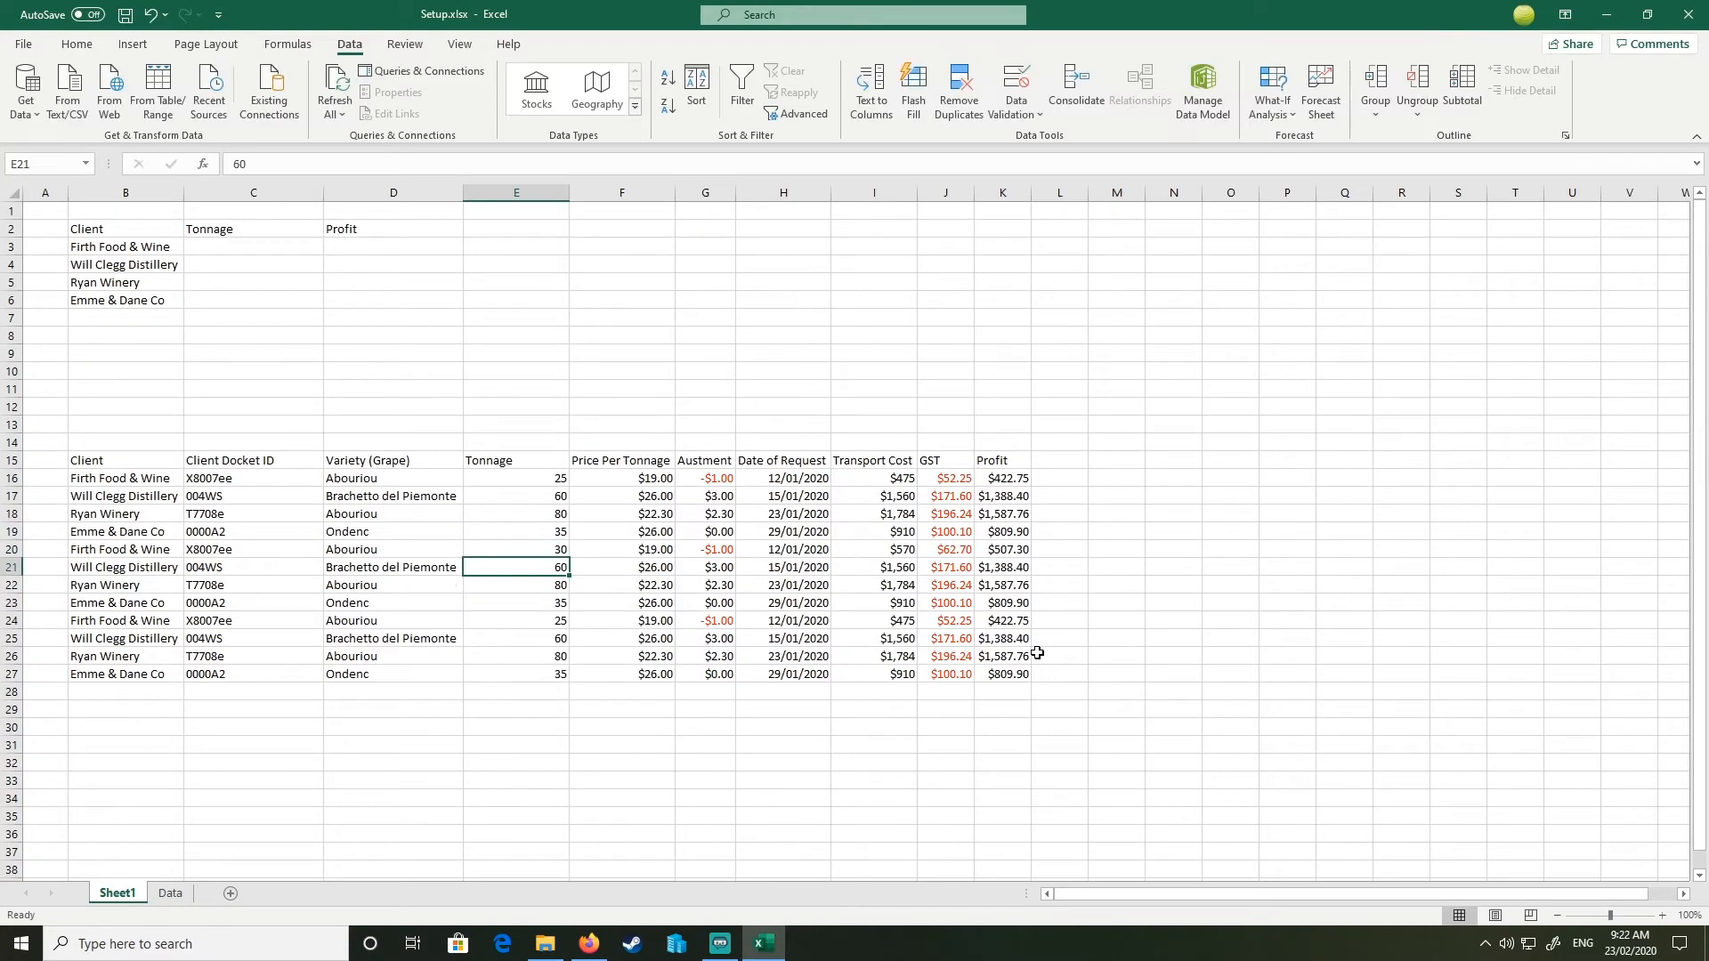
type("20")
key("Return")
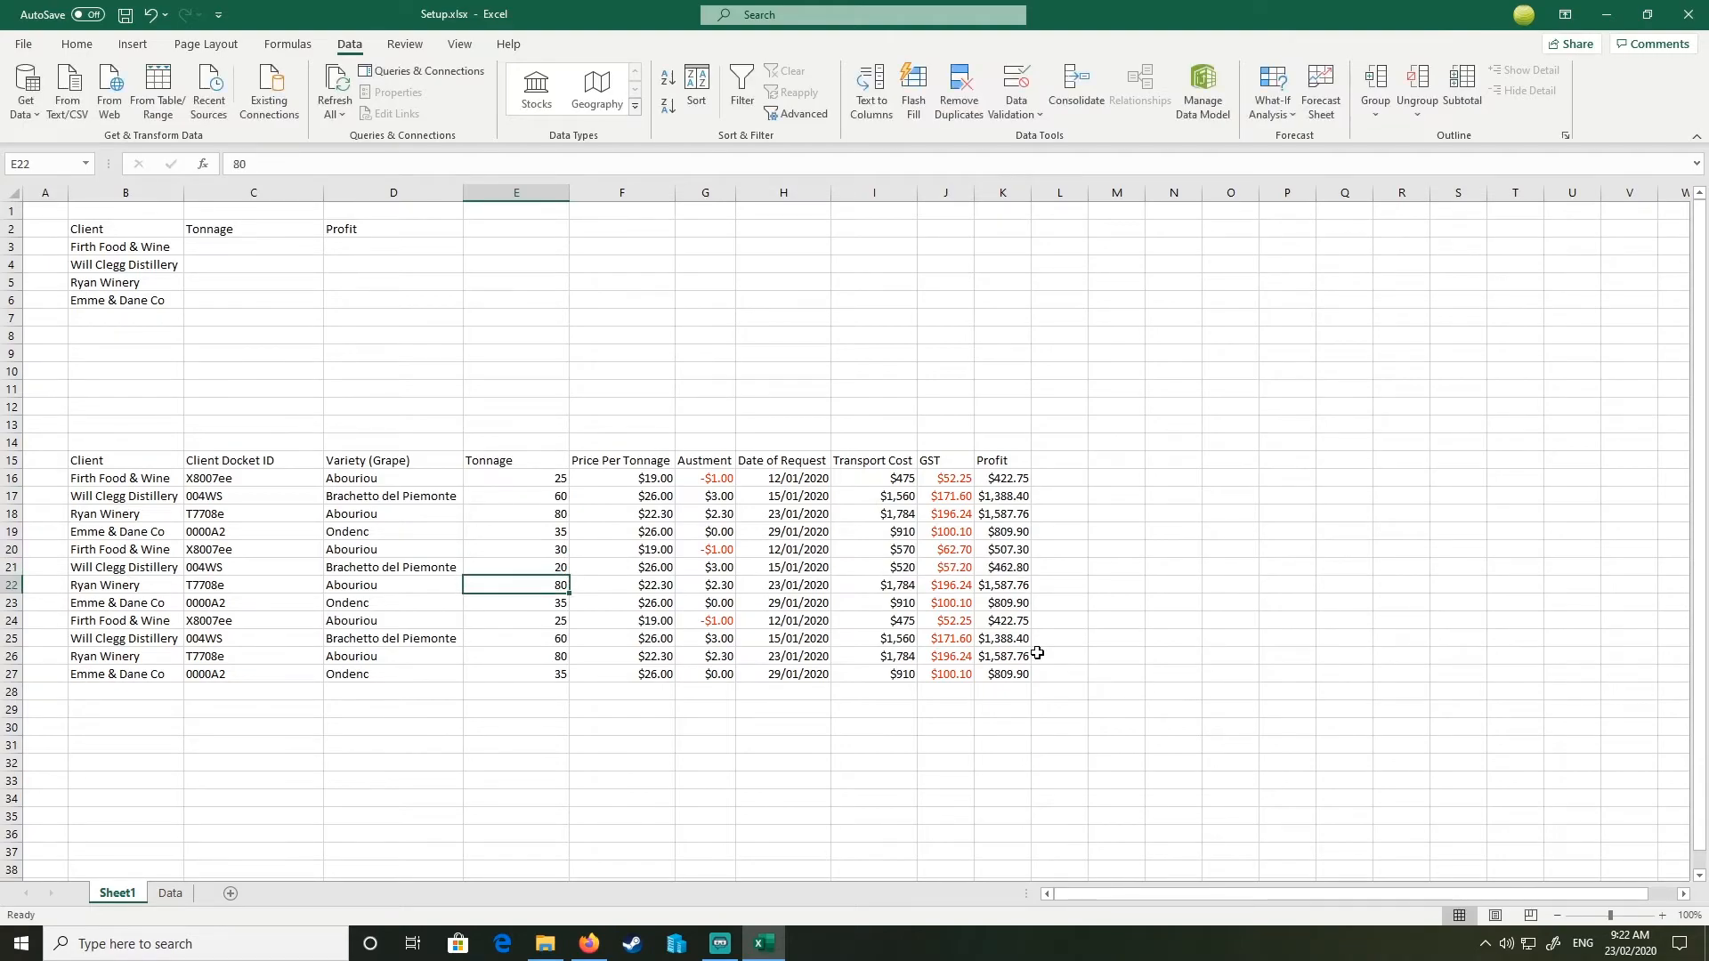
type("30")
key("Return")
type("15")
key("Return")
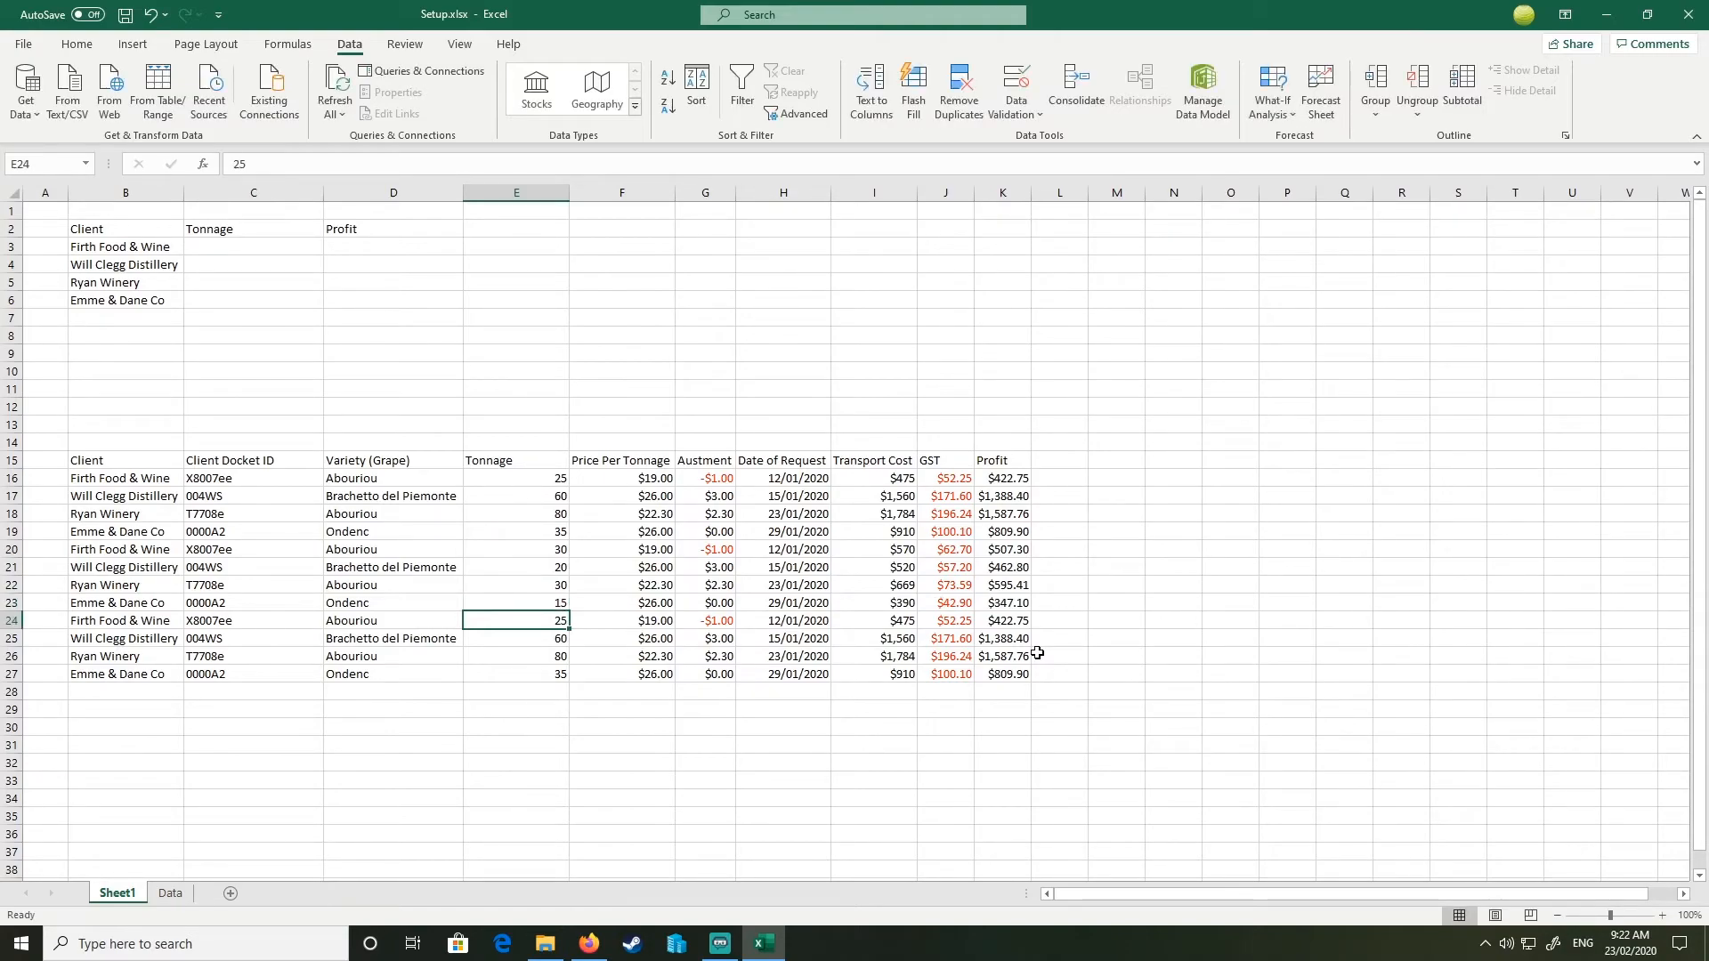
Step: Change the tonnages of the second duplicated block in E24:E27 to 70, 50, 30 and 10
type("70")
key("Return")
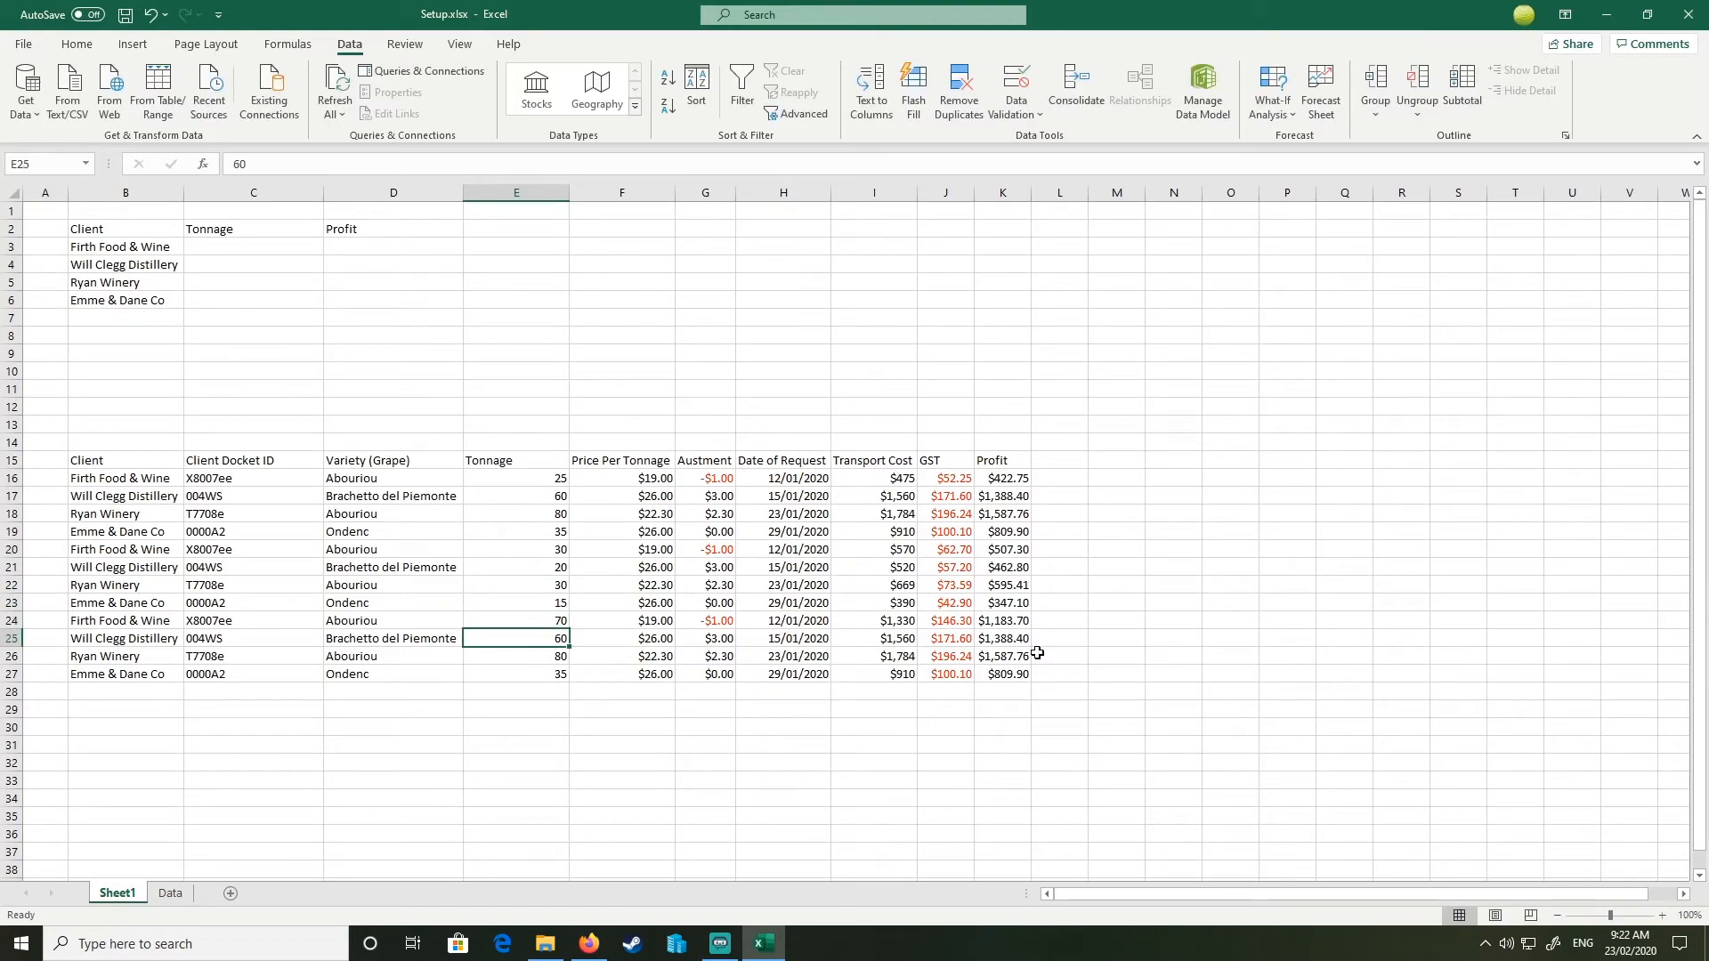
type("50")
key("Return")
type("30")
key("Return")
type("1")
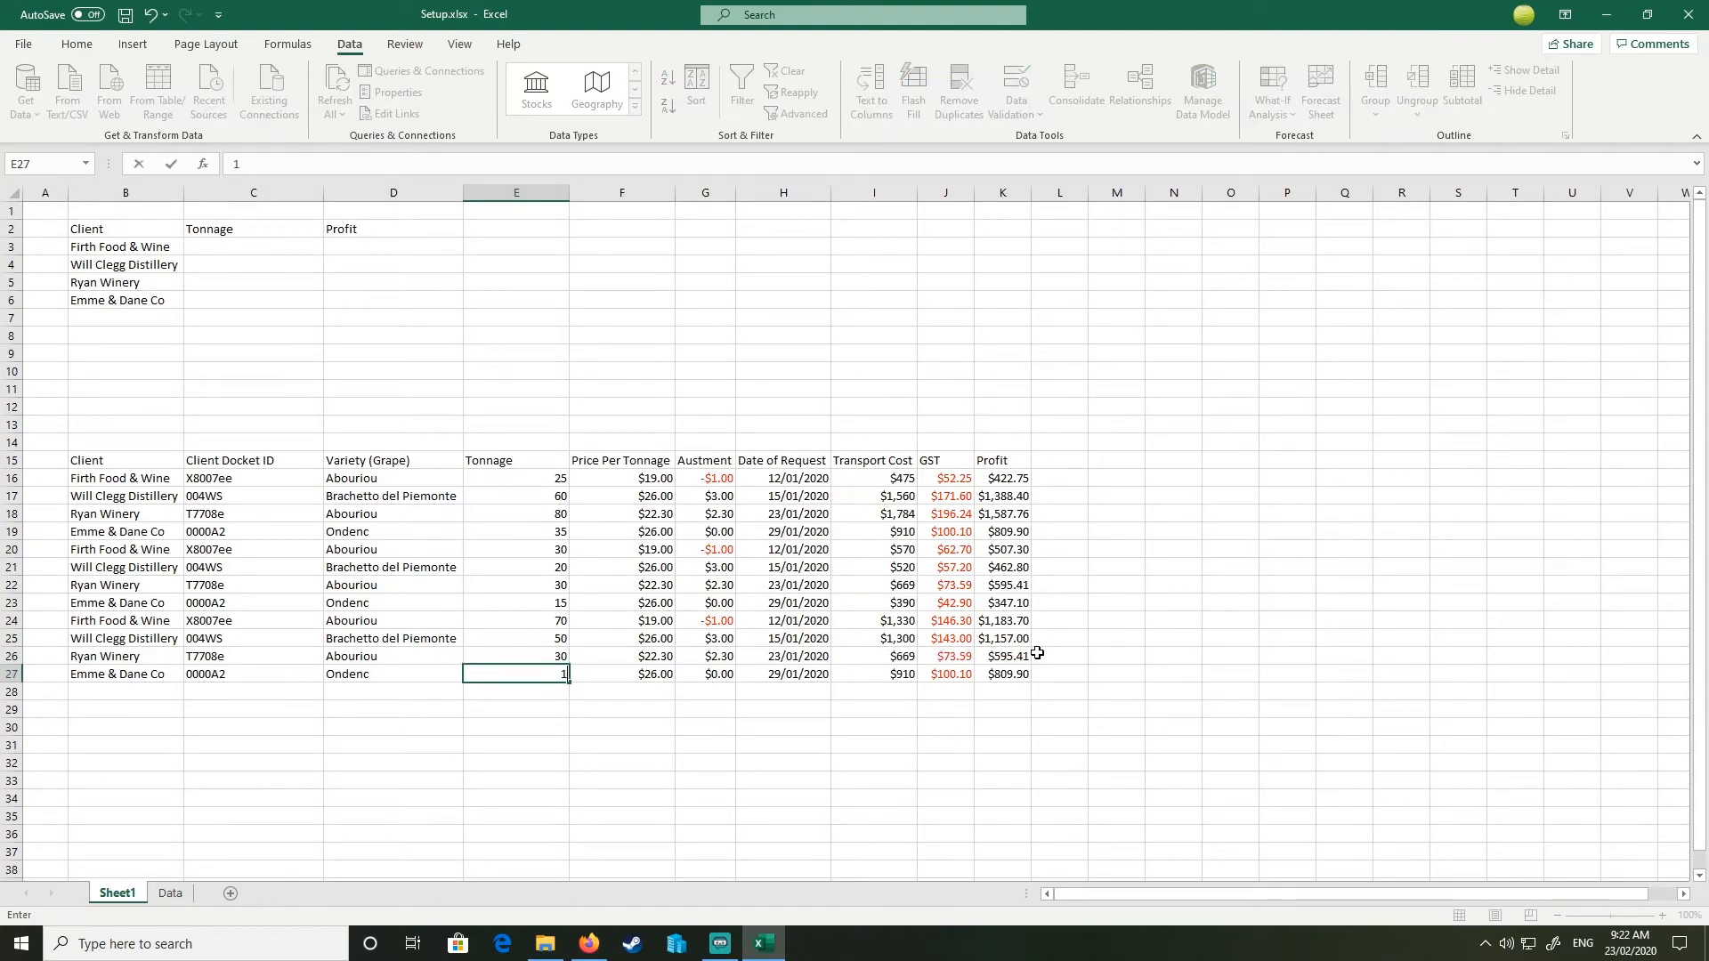
type("0")
key("Return")
left_click(775, 425)
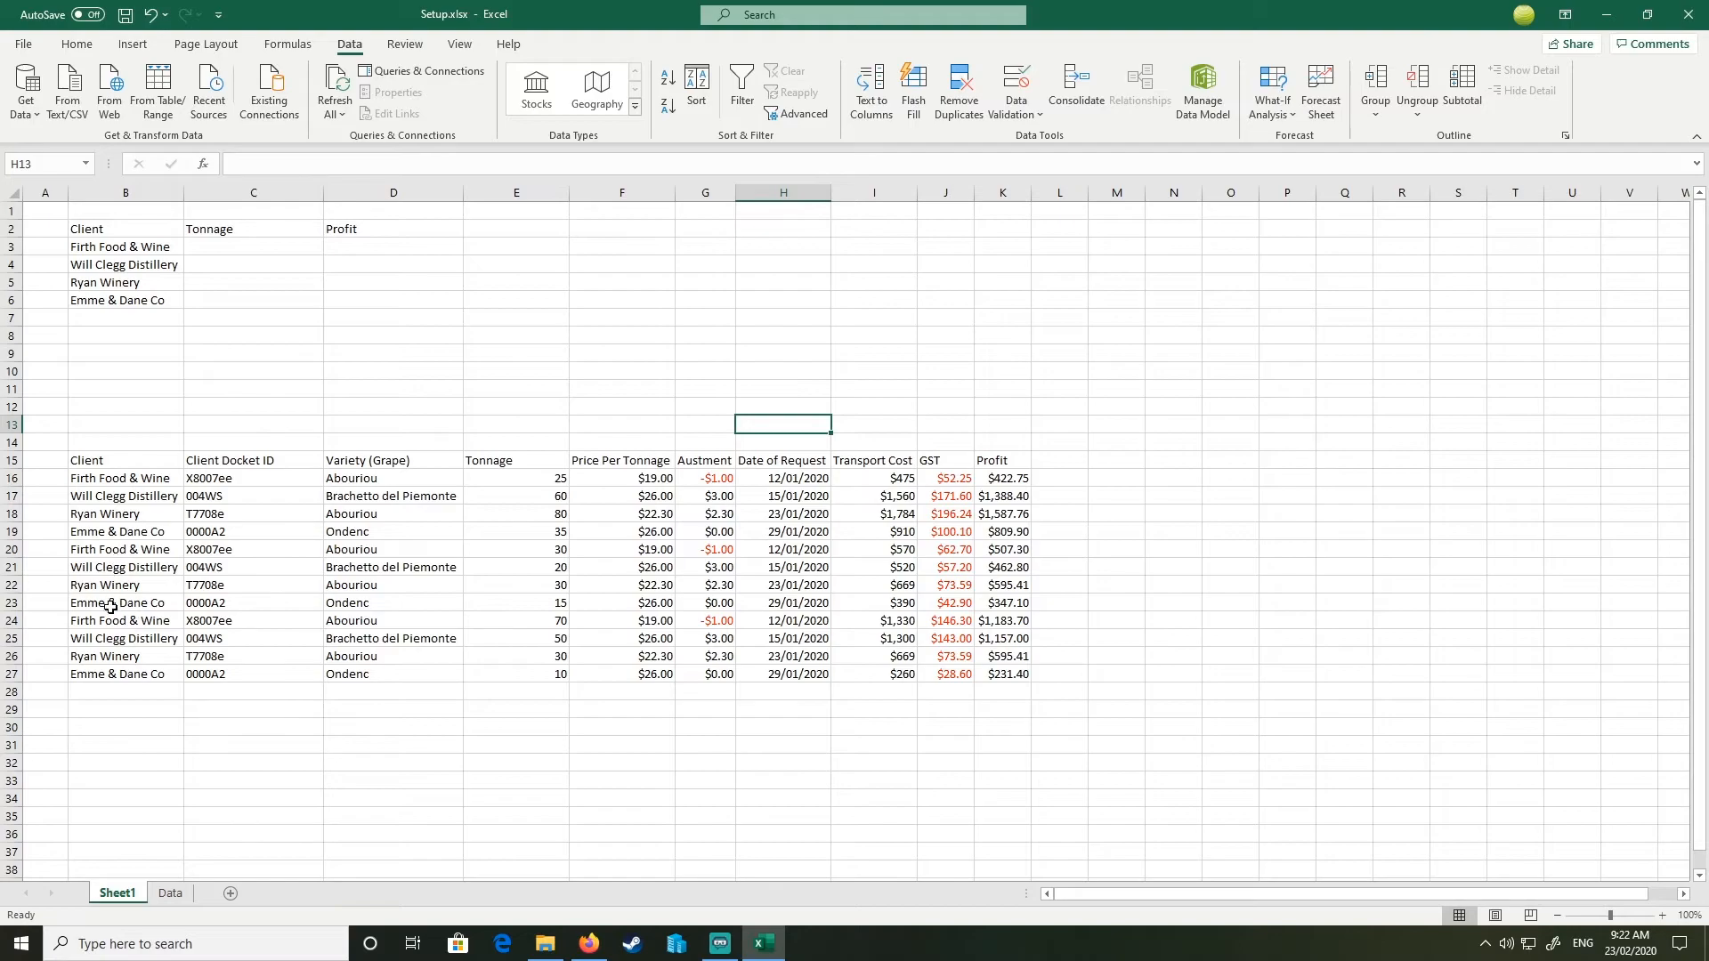
left_click(122, 261)
left_click_drag(122, 260, 155, 317)
left_click(561, 535)
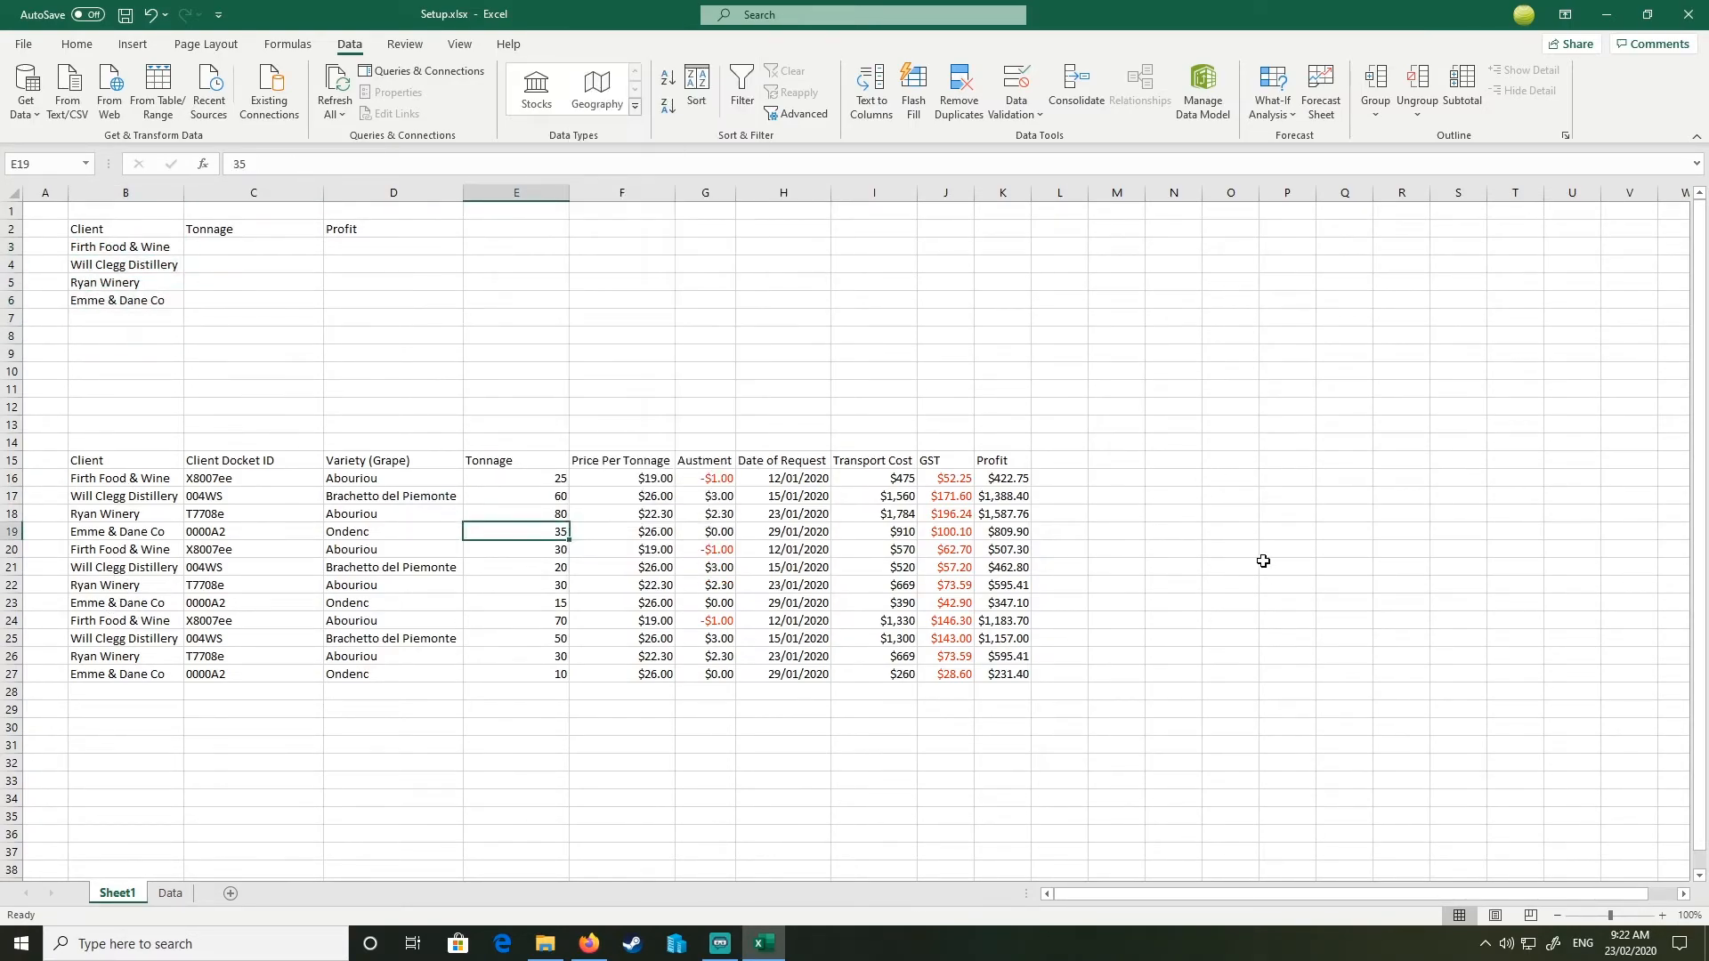
left_click(248, 253)
Step: Start a SUMIF formula in D3, the Profit cell for Firth Food & Wine
left_click(371, 246)
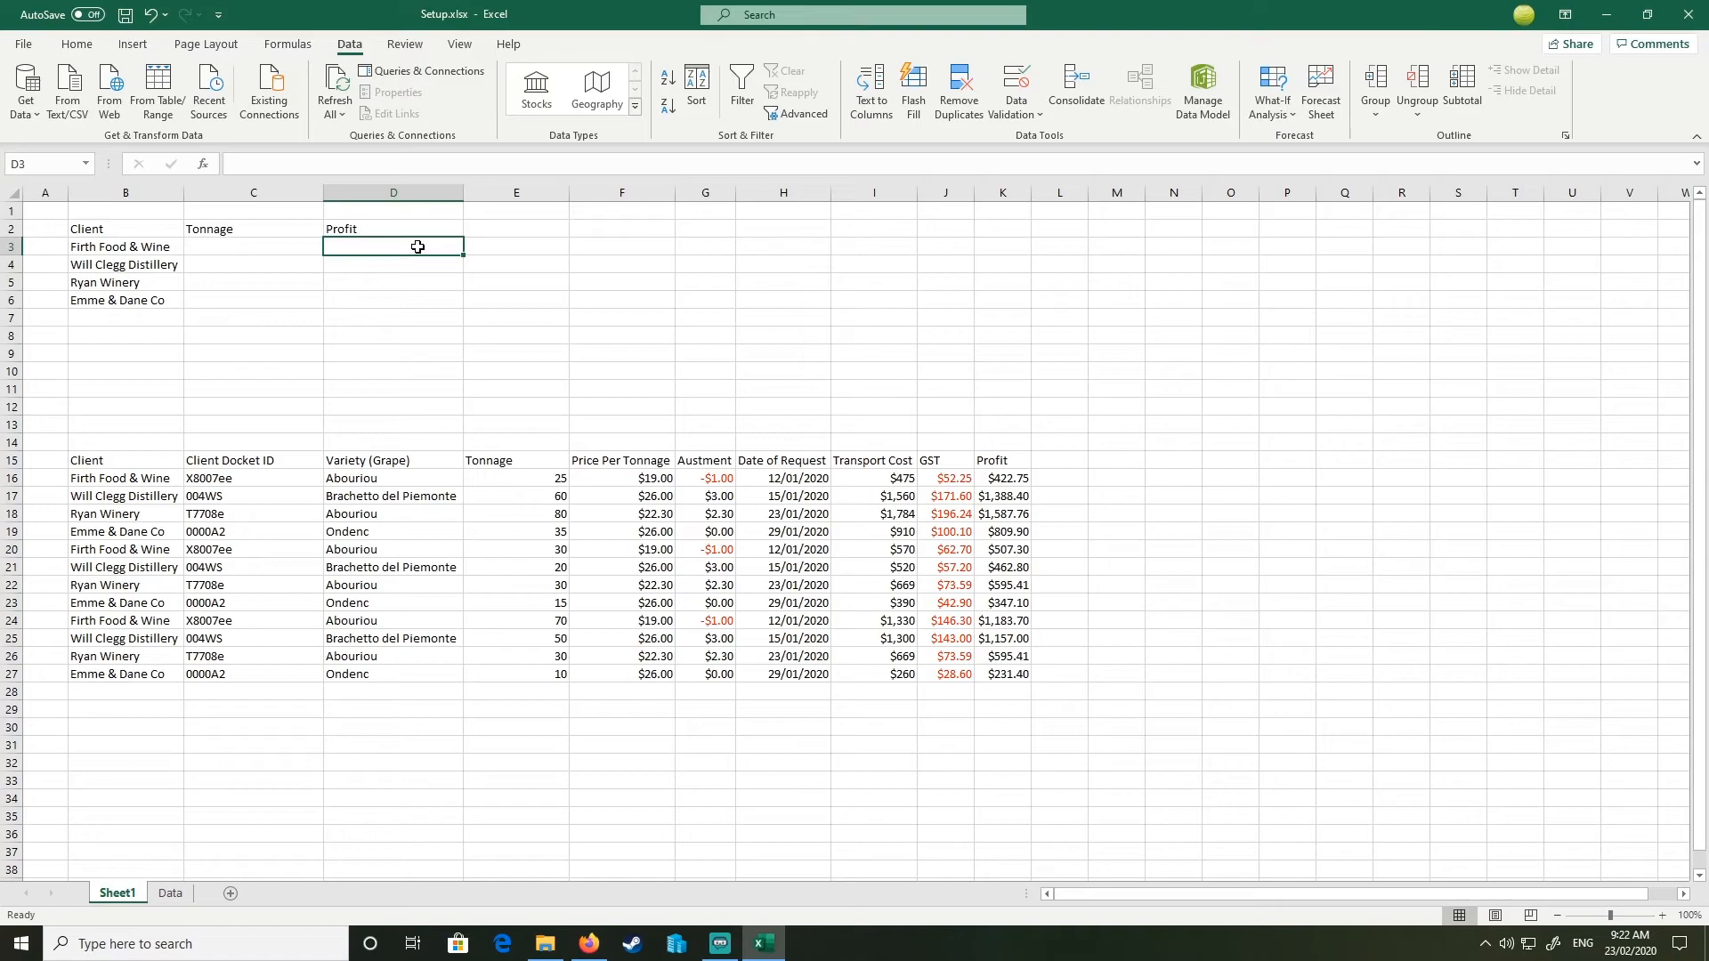
type("=")
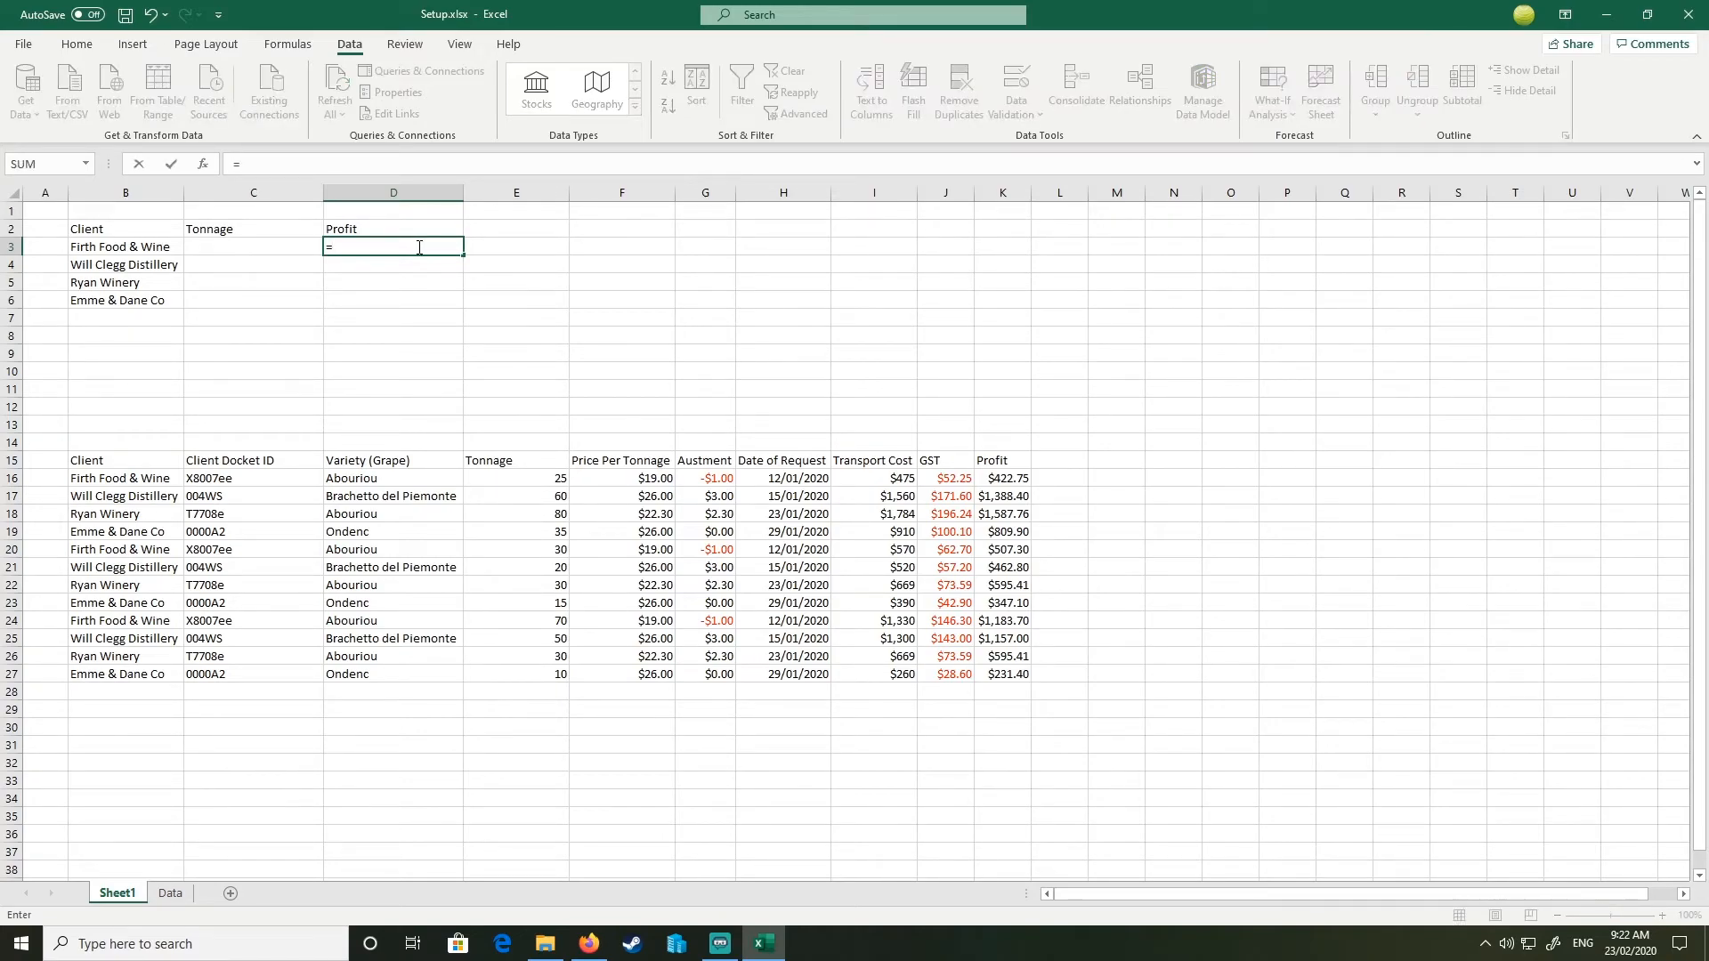
type("sumif")
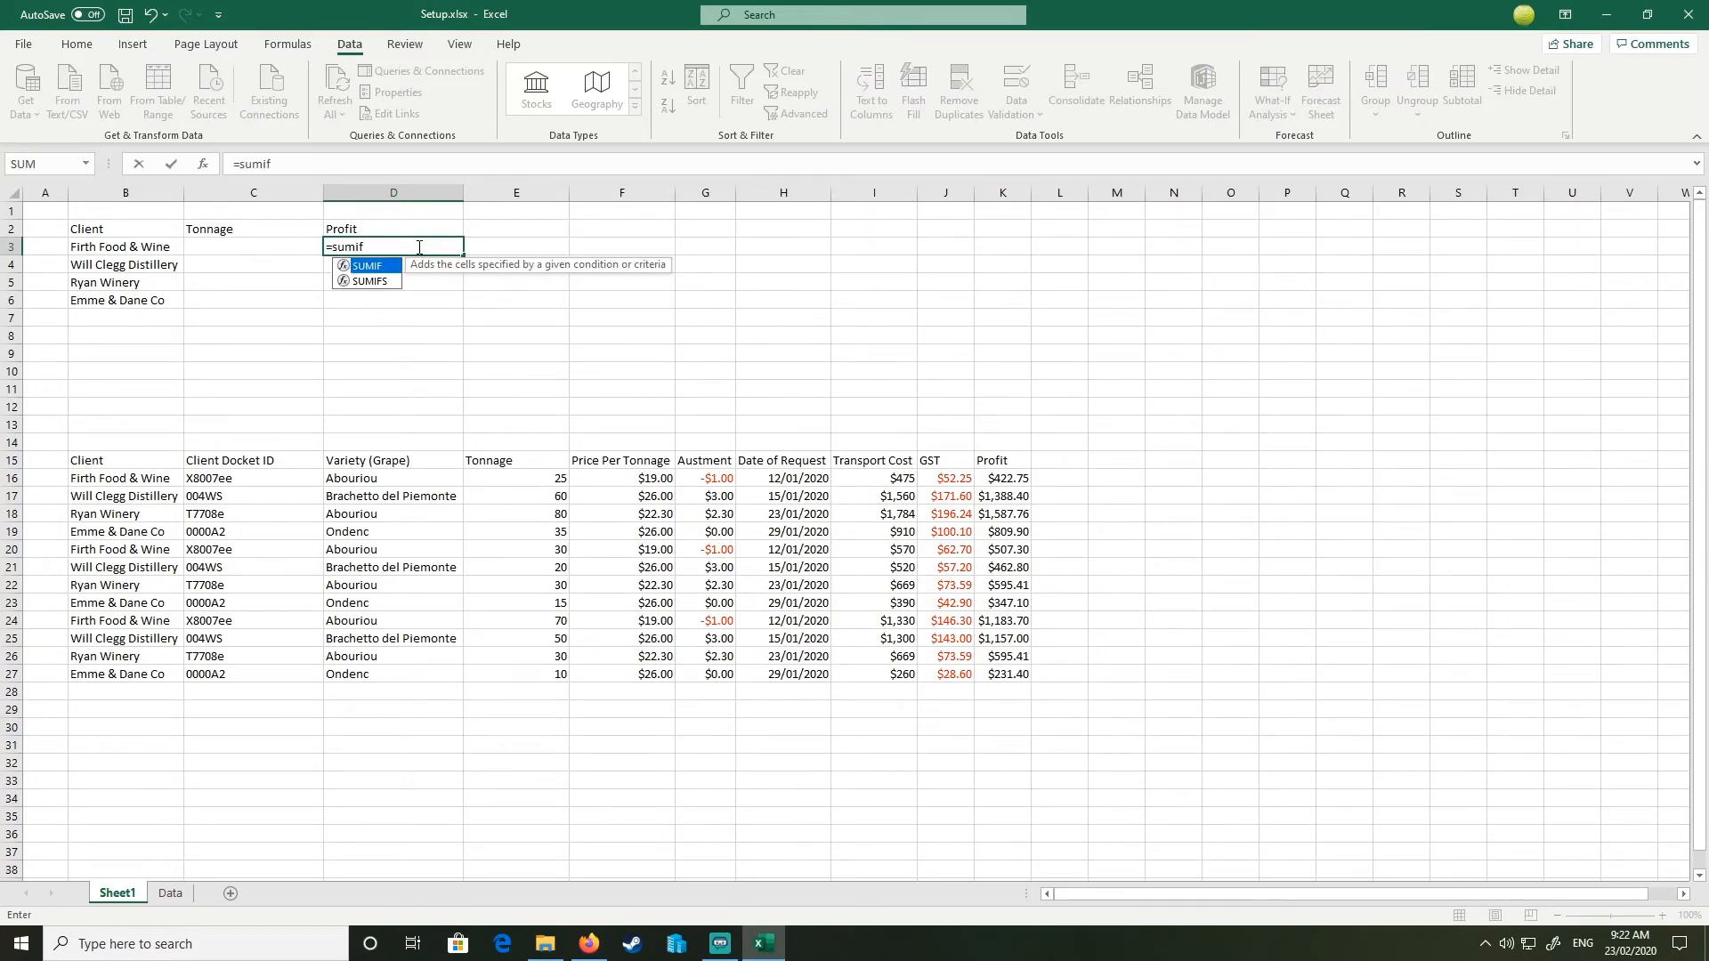
type("(")
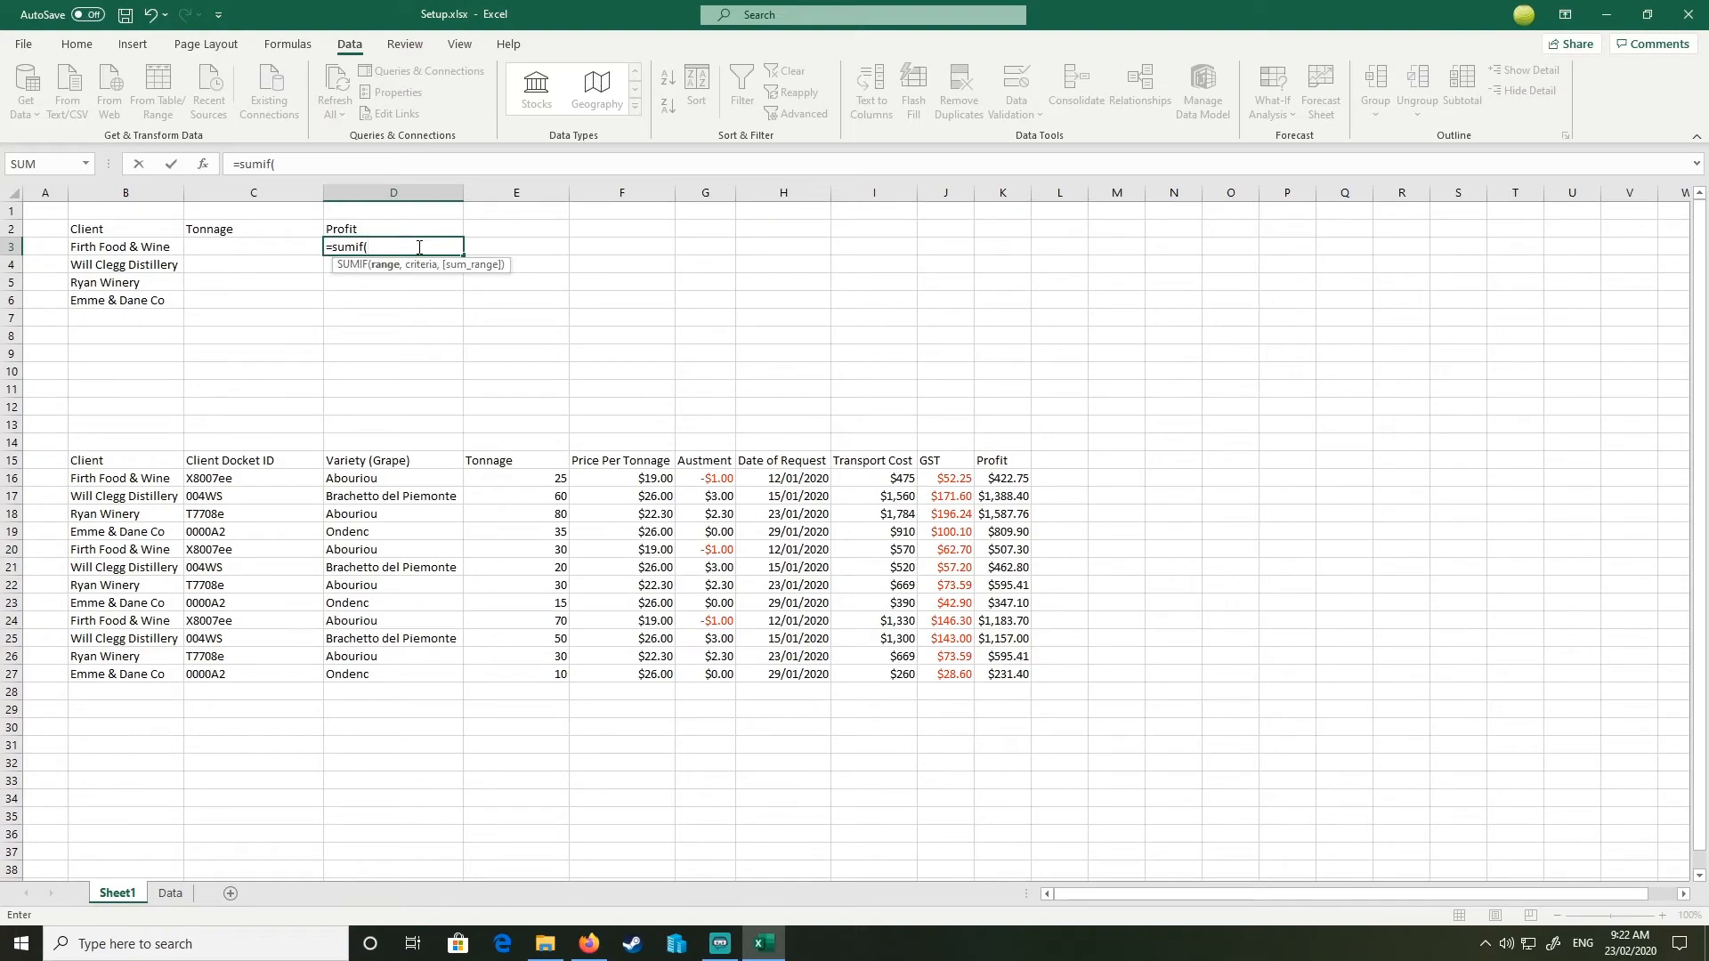
key("Left")
key("Left")
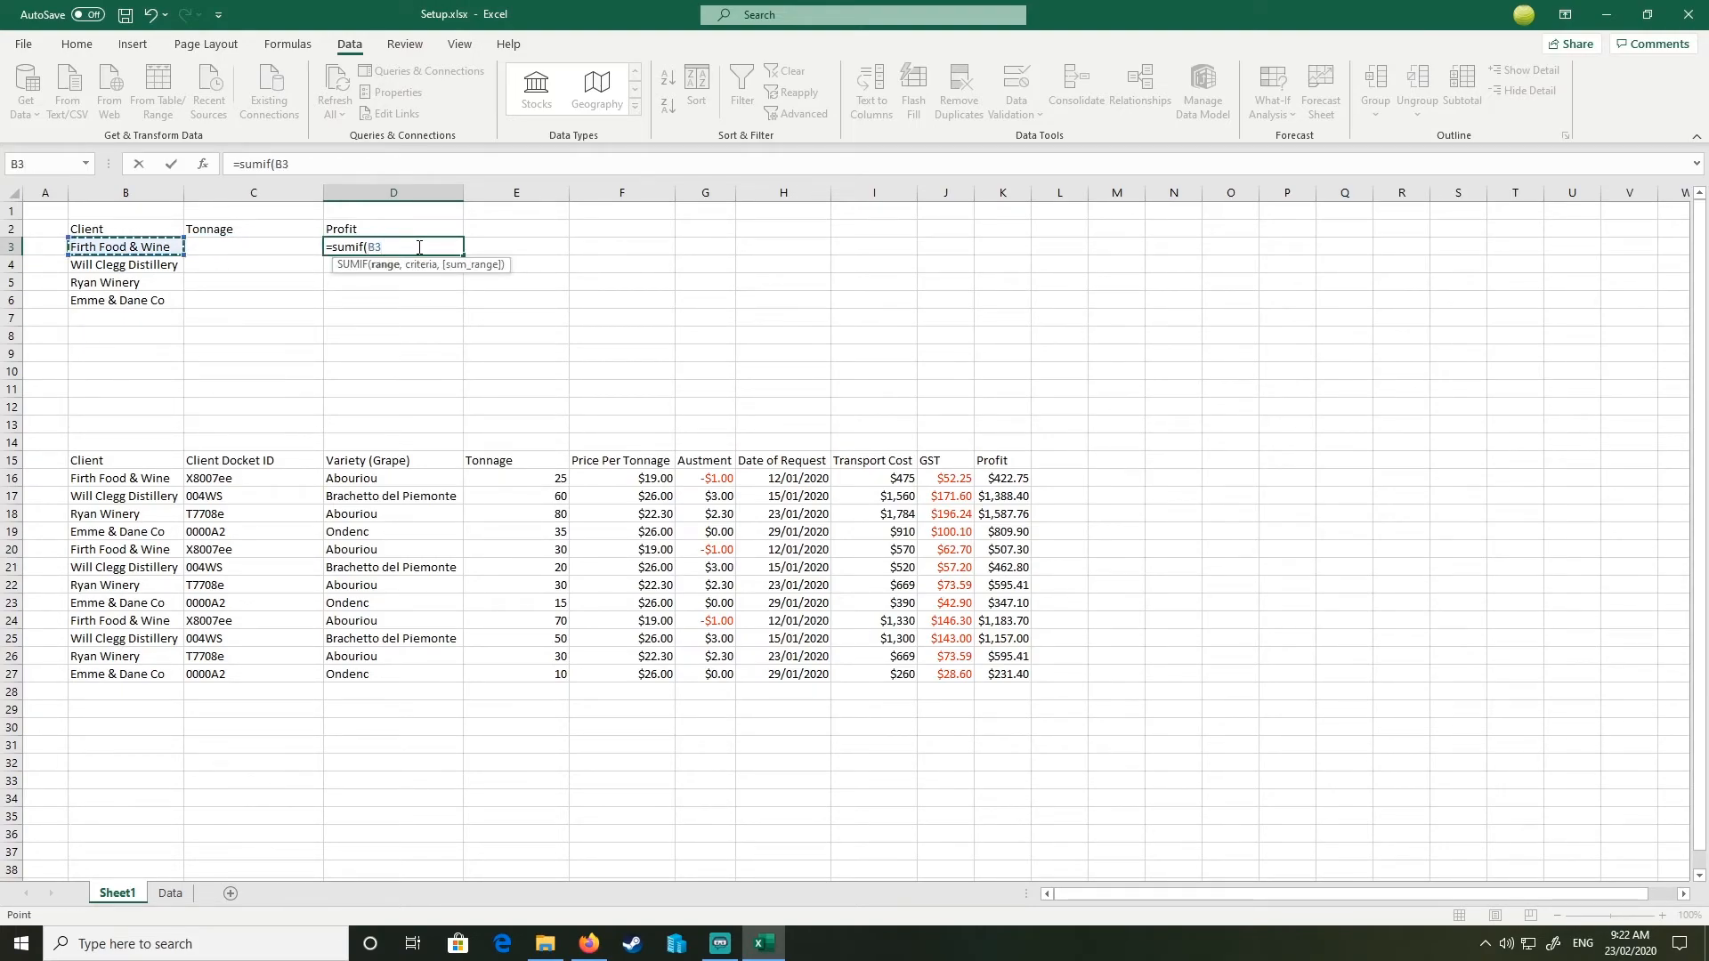
type(",")
key("Down")
key("Down")
key("Down")
key("Left")
key("Left")
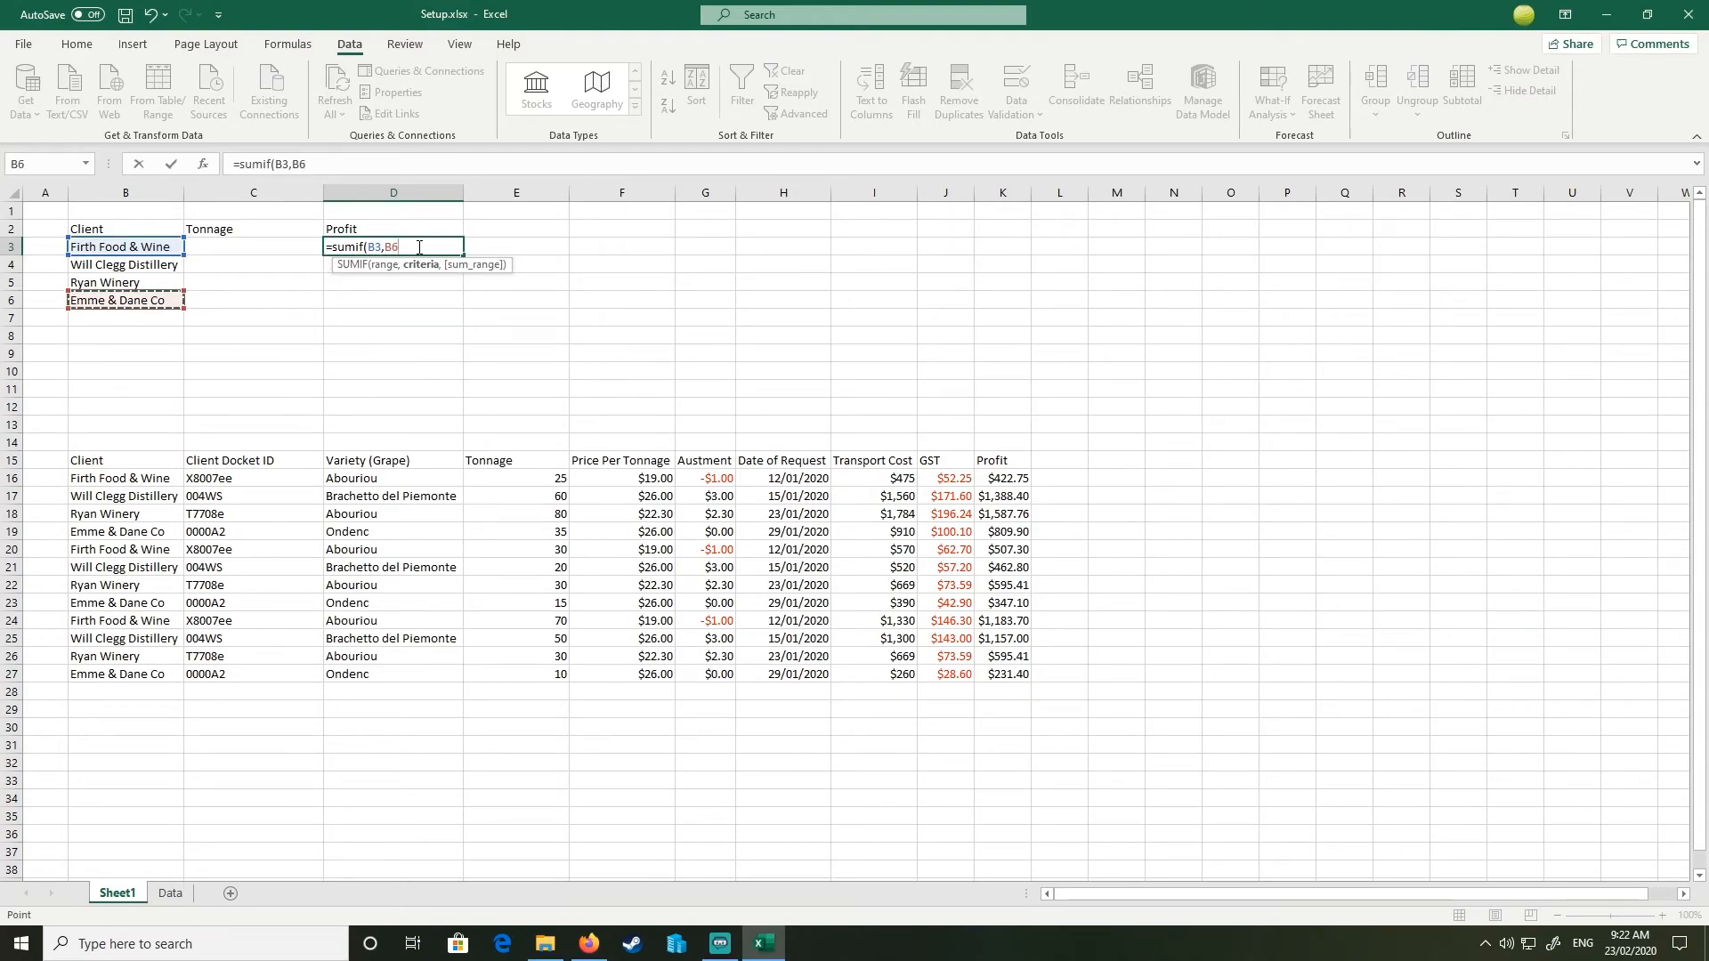
key("Down")
key("Down")
key("Down")
key("Down")
key("Down")
key("Down")
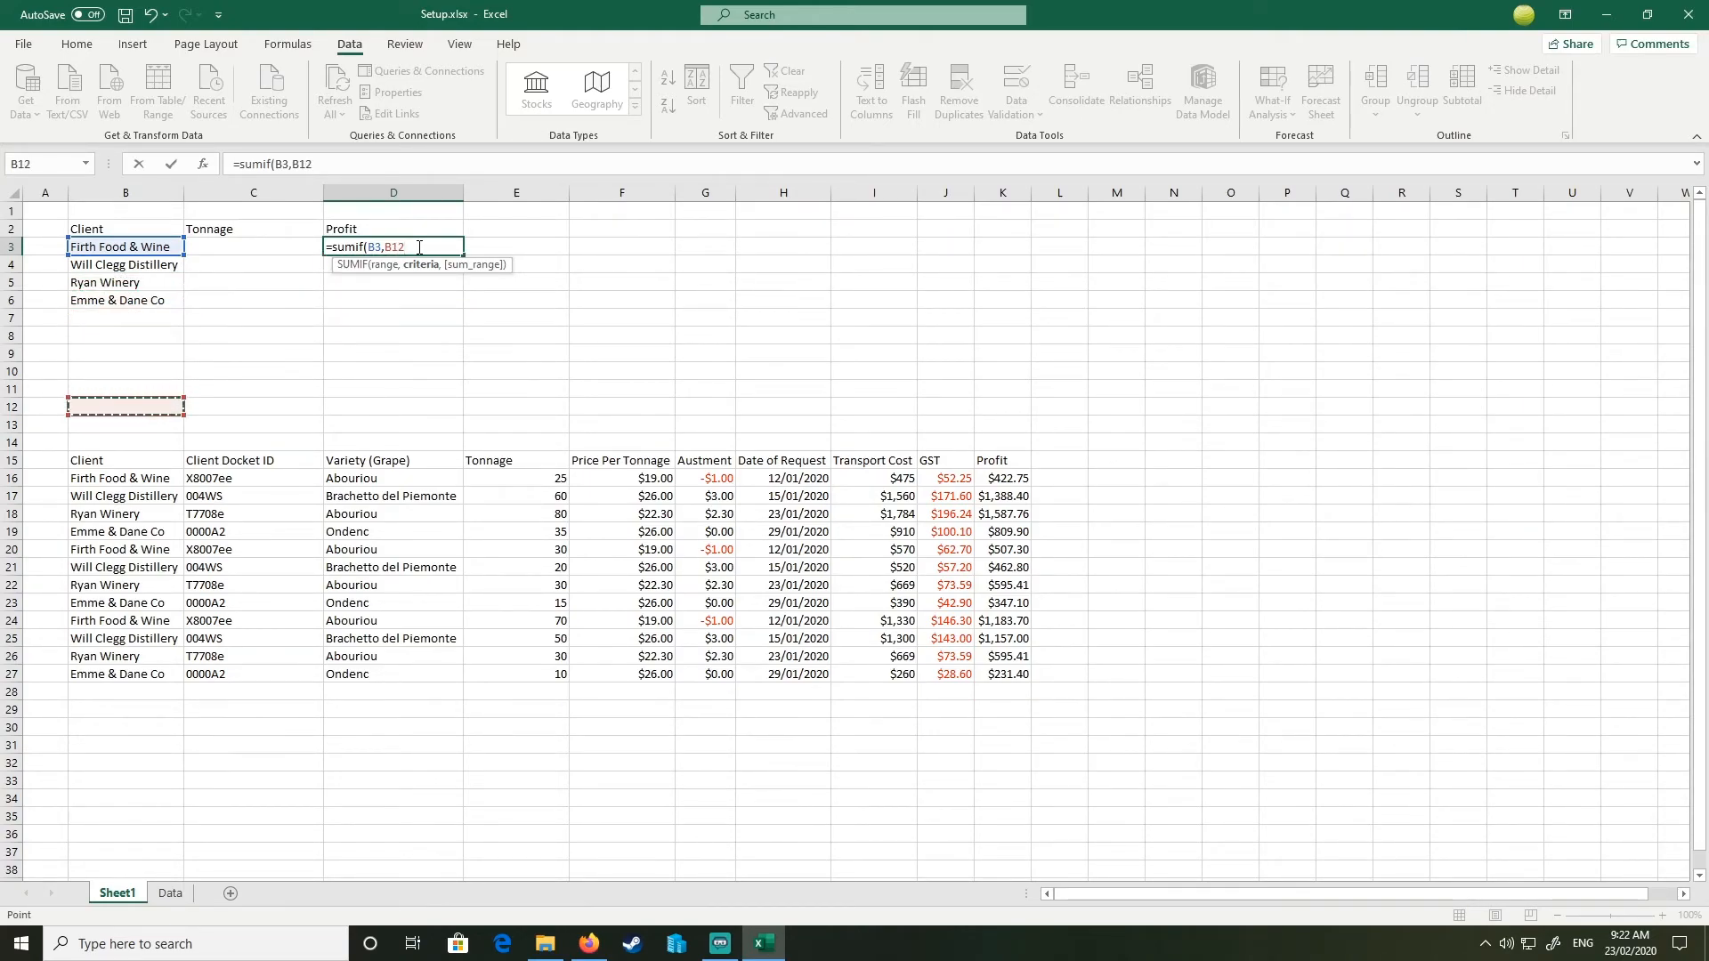
key("BackSpace")
key("BackSpace")
key("BackSpace")
key("BackSpace")
key("BackSpace")
key("BackSpace")
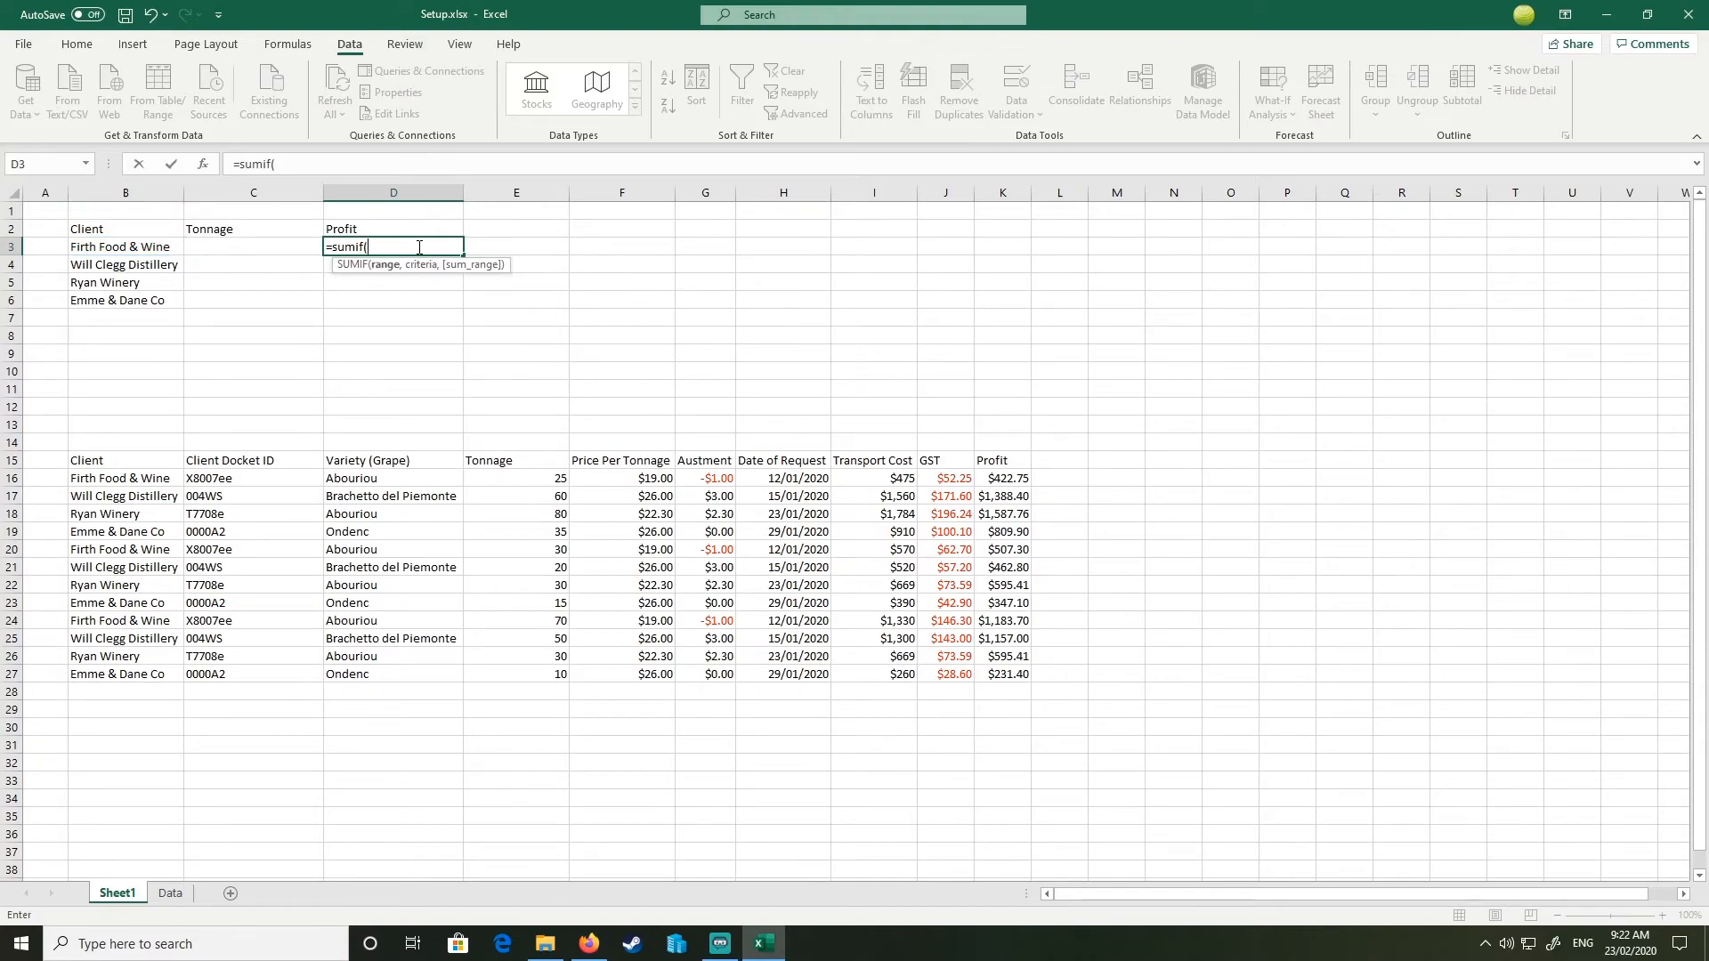
Step: Give the SUMIF formula in D3 the range B16:B100 and the client cell B3 as criteria
key("Down")
key("Down")
key("Down")
key("Down")
key("Left")
key("Down")
key("Down")
key("Left")
key("Down")
key("Down")
key("Down")
key("Down")
key("Down")
key("Down")
key("Down")
key("shift+Down")
key("shift+Down")
key("shift+Down")
key("shift+Down")
key("shift+Down")
key("shift+Down")
key("shift+Down")
key("shift+Down")
key("shift+Down")
key("shift+Down")
key("shift+Down")
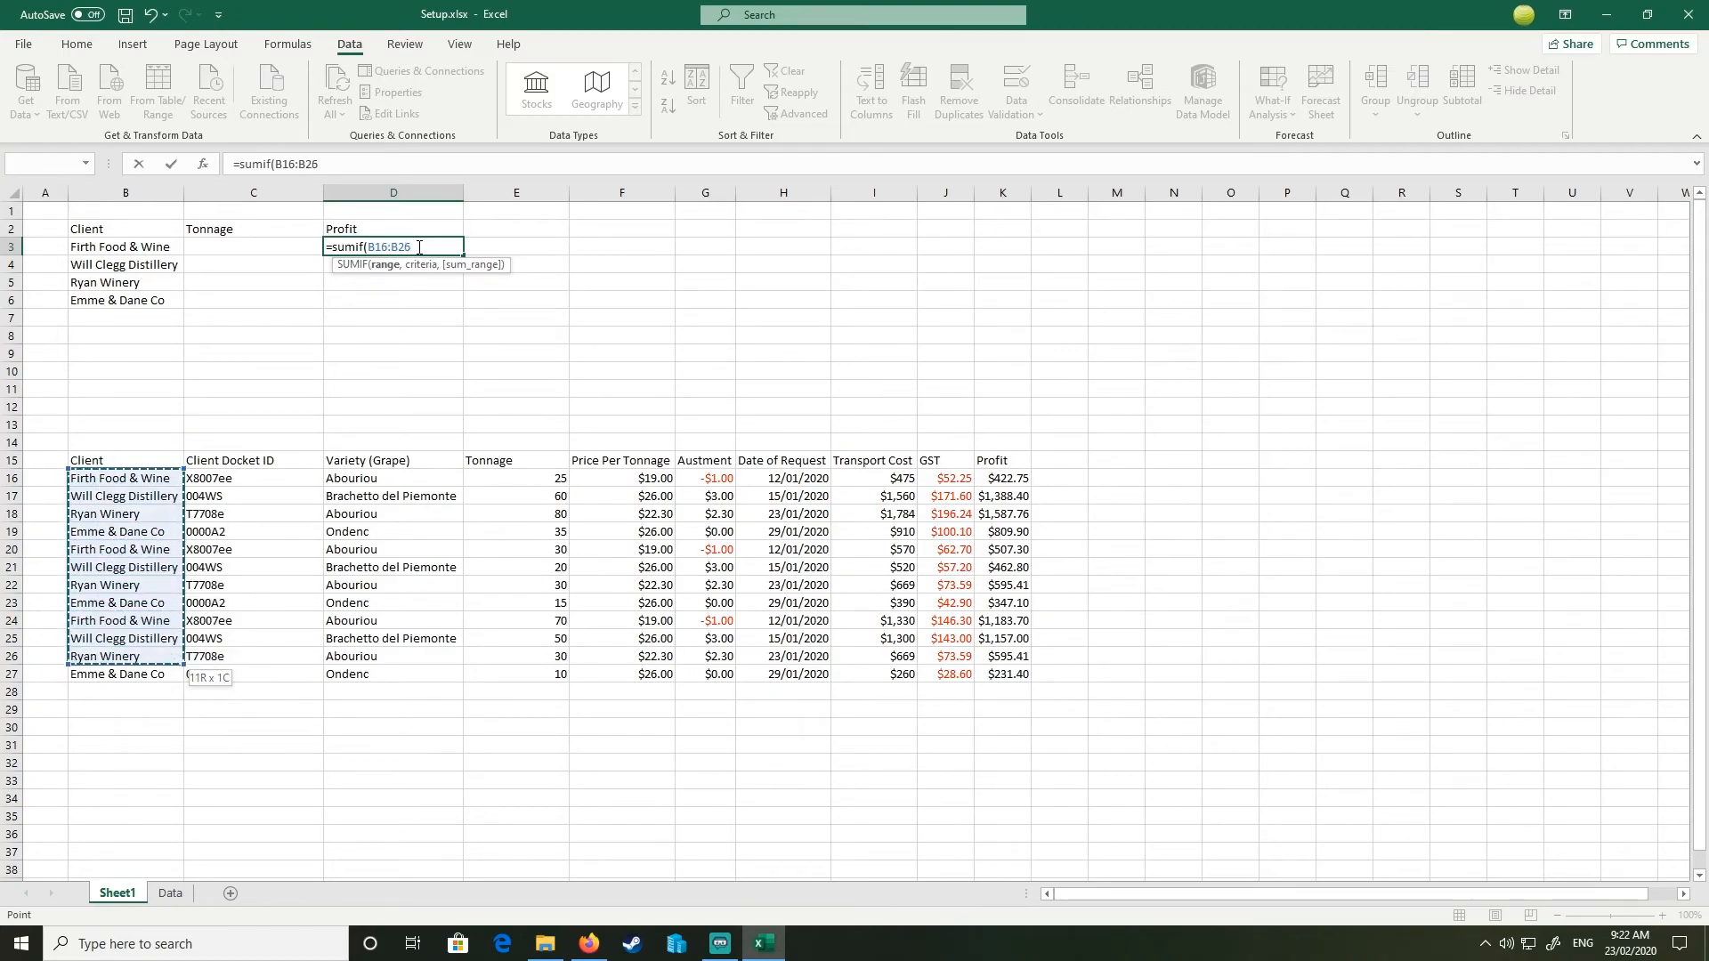
key("ctrl+shift+Up")
key("ctrl+shift+Up")
key("ctrl+shift+Up")
key("BackSpace")
type("10")
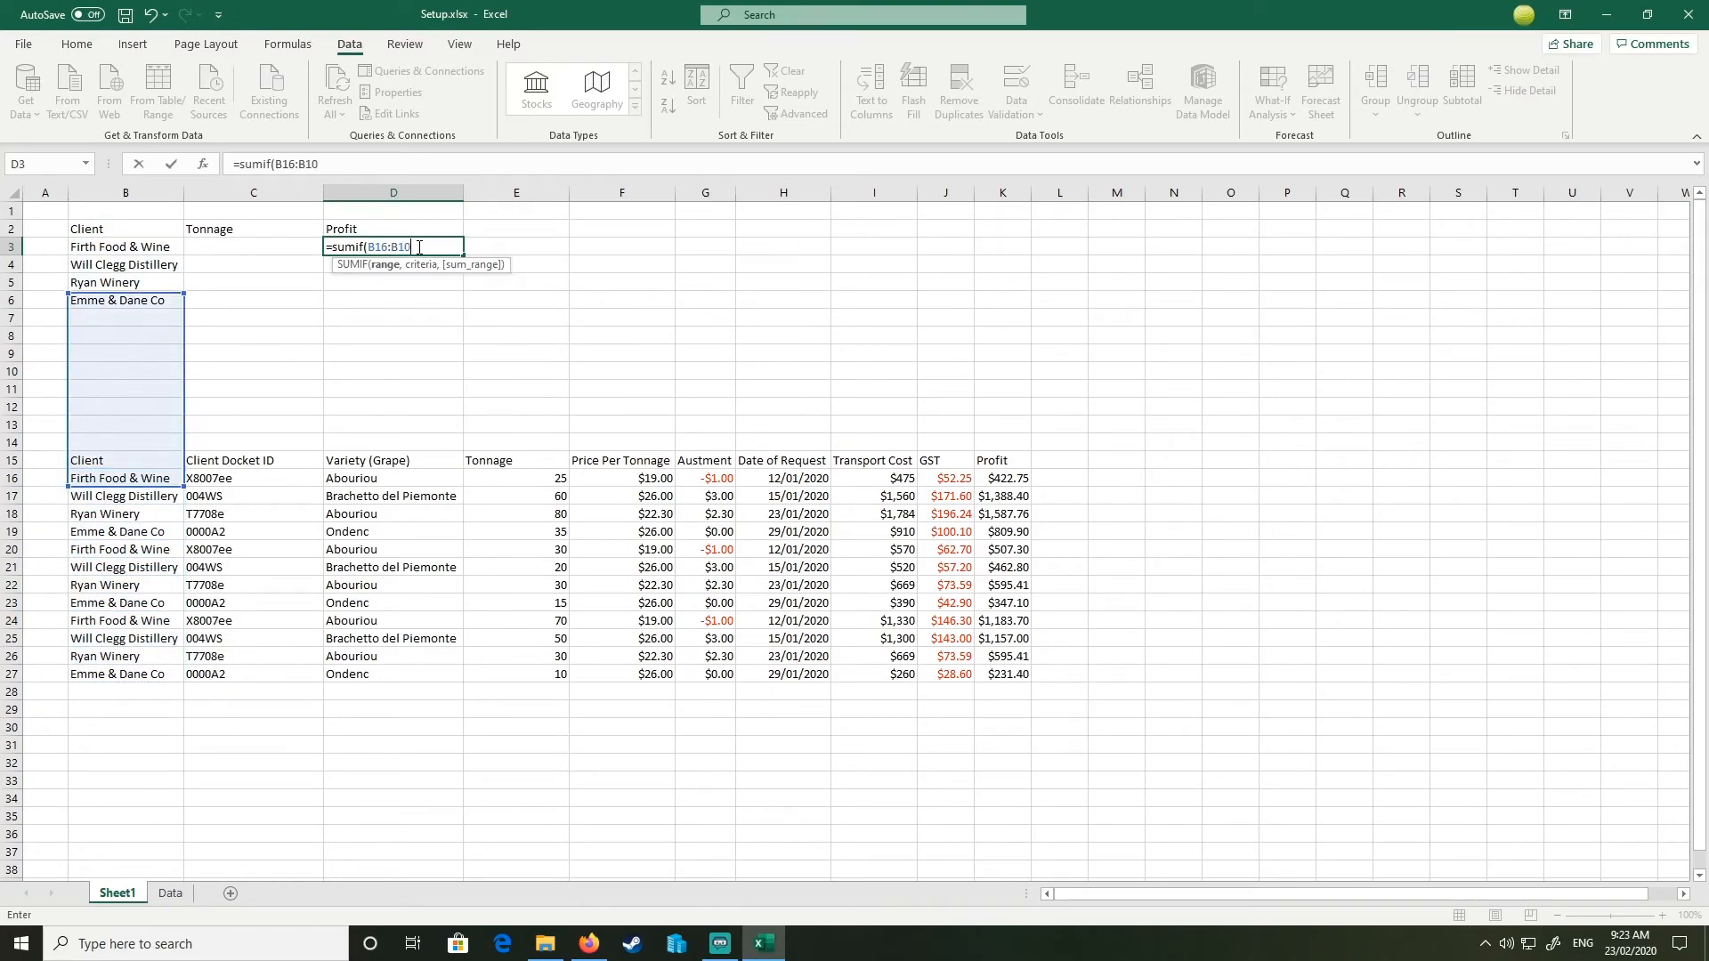
type("0,")
key("Left")
key("Left")
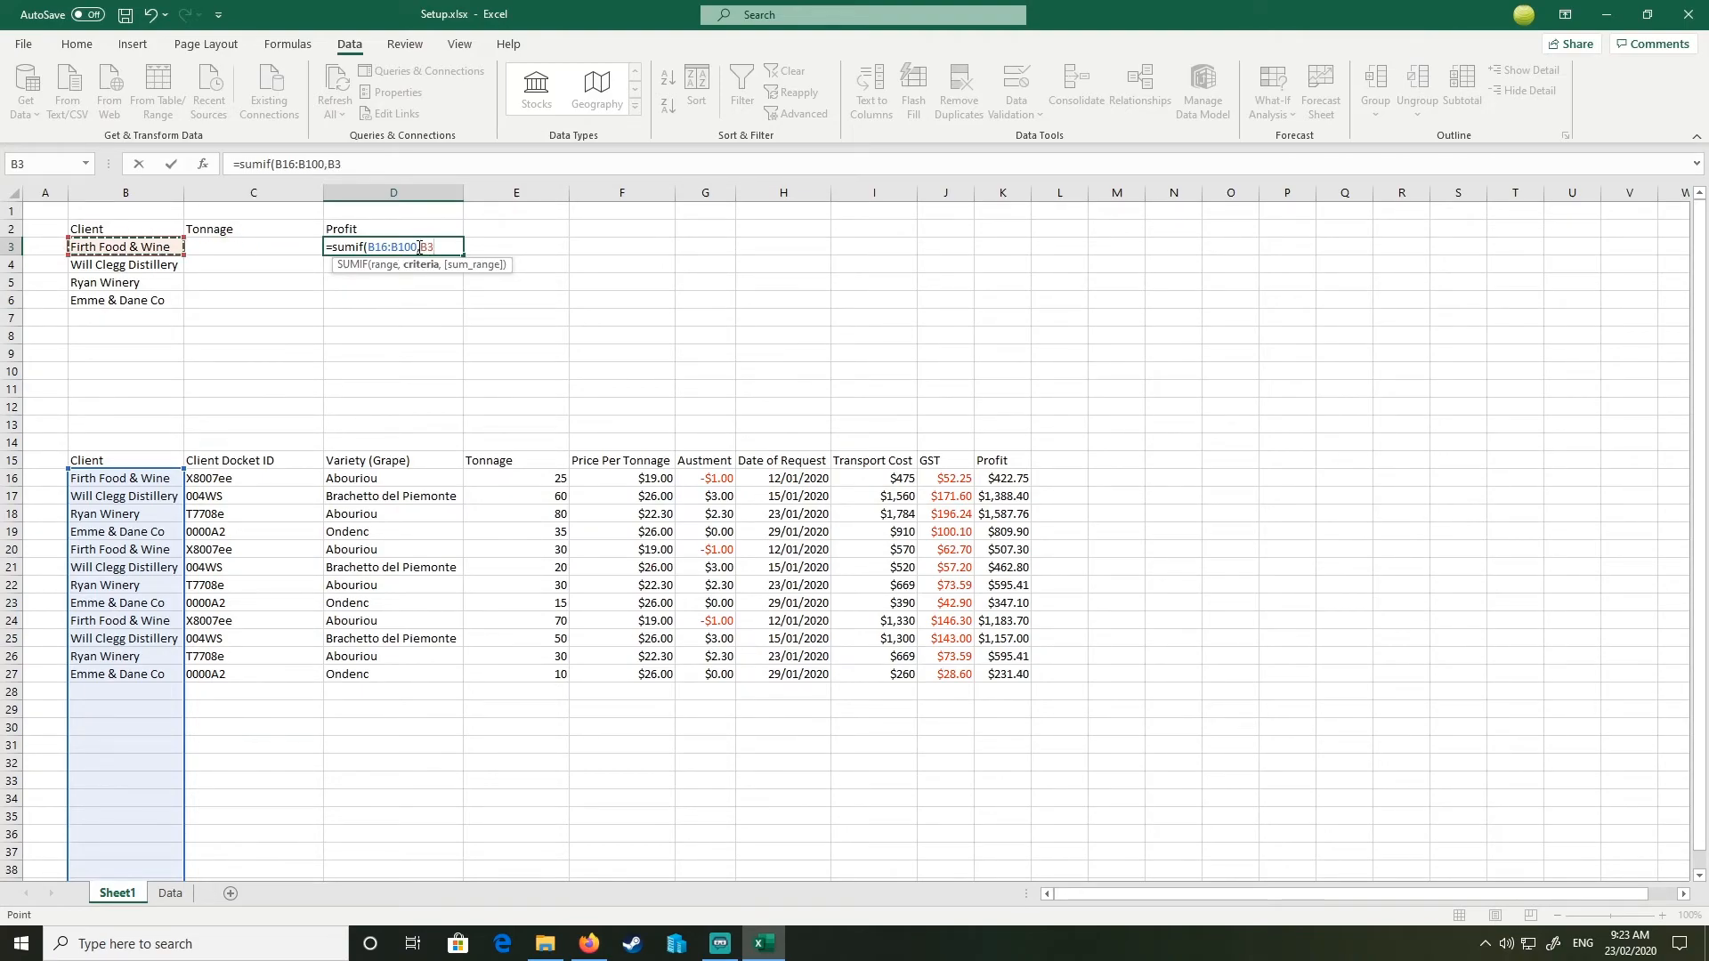
Step: Add the profit column K16:K100 as the sum range and close the D3 SUMIF formula
type(",")
key("Right")
key("Right")
key("Right")
key("Right")
key("Right")
key("Right")
key("Down")
key("Down")
key("Down")
key("Down")
key("Down")
key("Down")
key("Down")
key("Down")
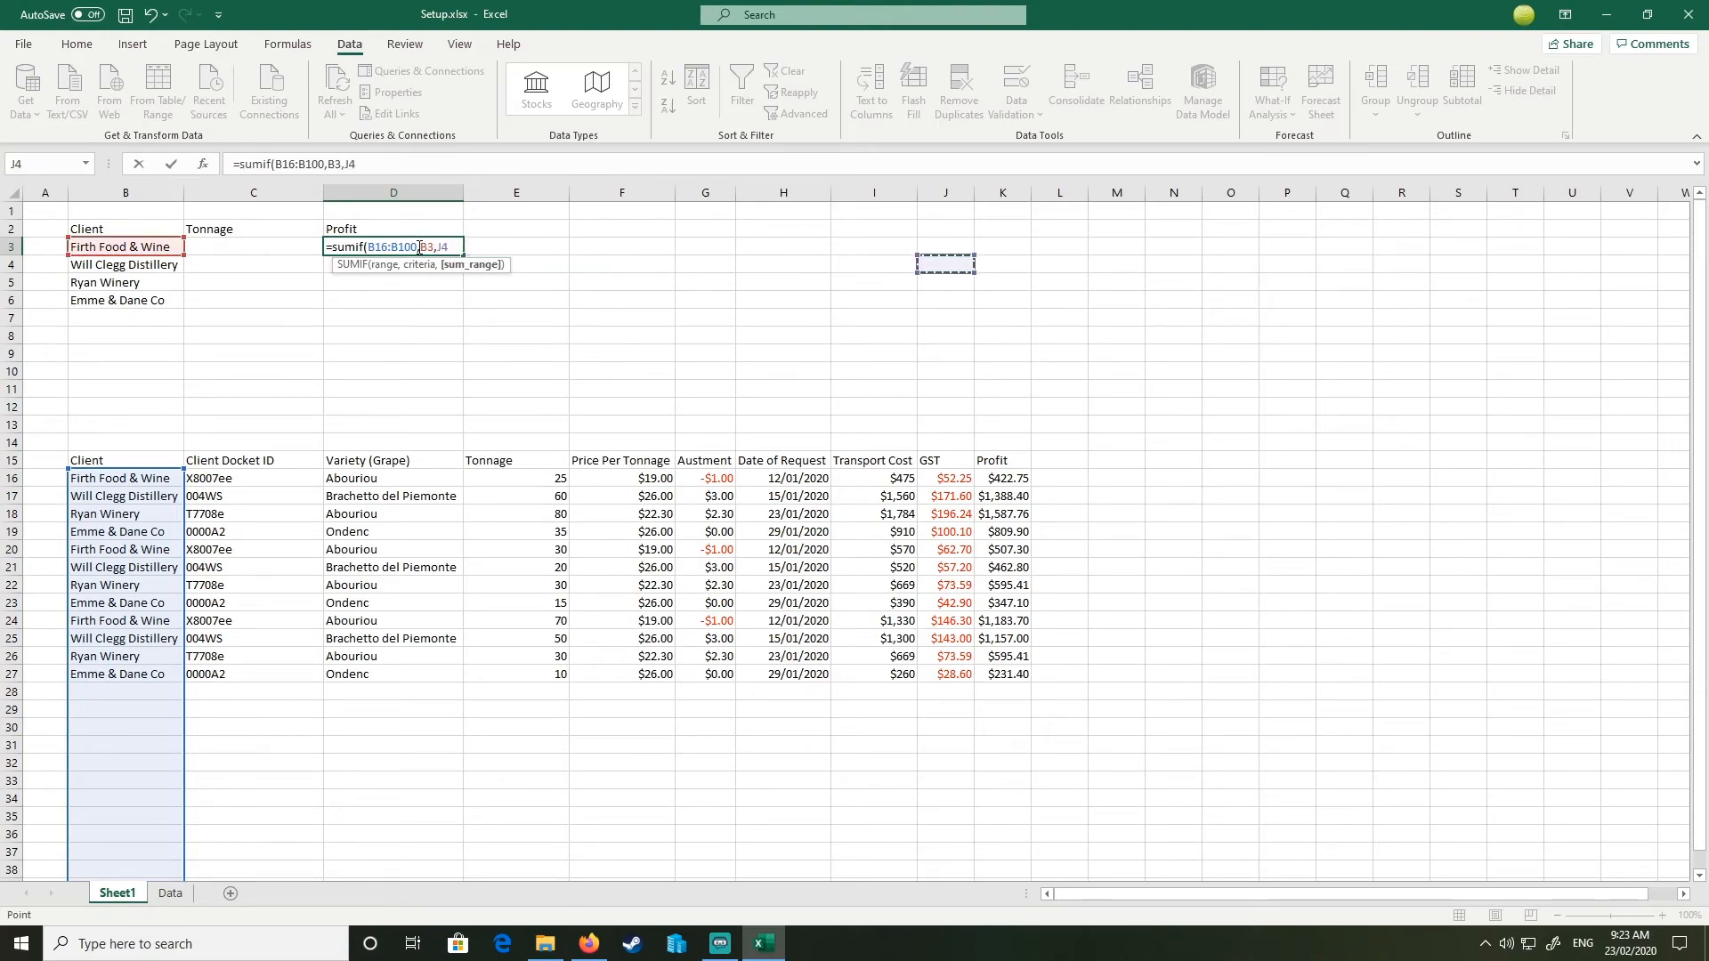
key("Right")
key("Down")
key("Down")
key("Down")
key("Down")
key("Down")
key("shift+Down")
key("shift+Down")
key("shift+Down")
key("BackSpace")
key("BackSpace")
type("100")
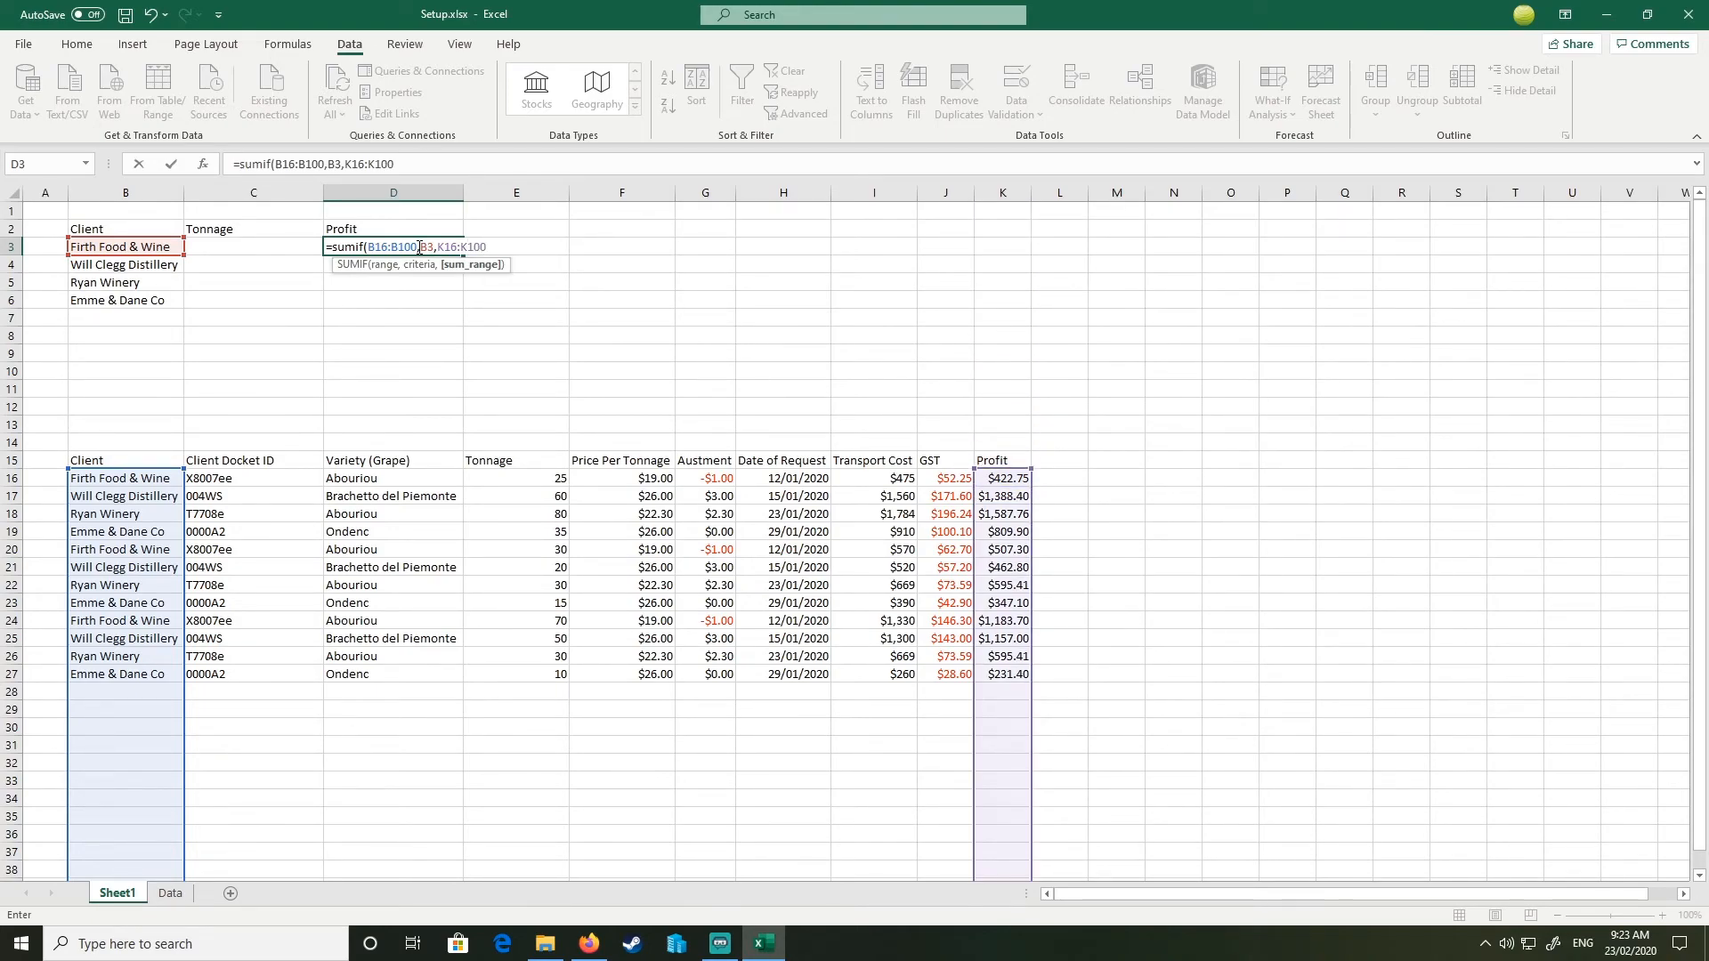
type(")")
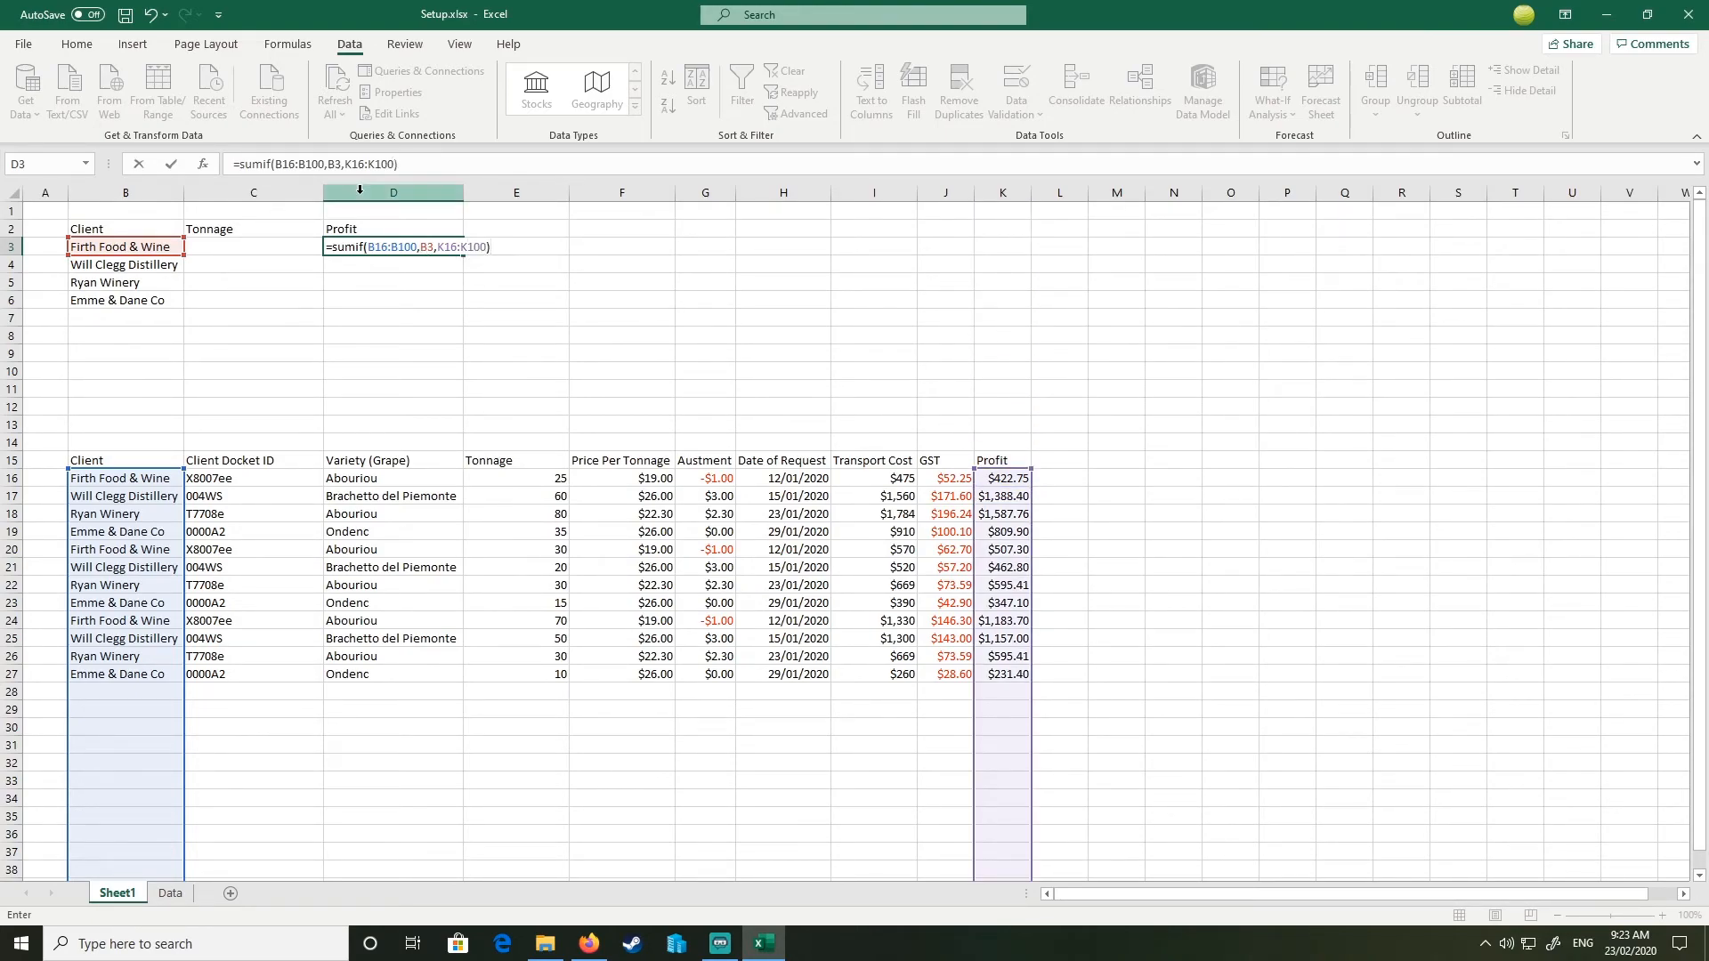
Step: Make both ranges in the D3 formula absolute, as $B$16:$B$100 and $K$16:$K$100, and enter the formula
left_click(291, 160)
key("F4")
left_click(330, 163)
key("F4")
left_click(380, 164)
key("F4")
double_click(422, 163)
key("F4")
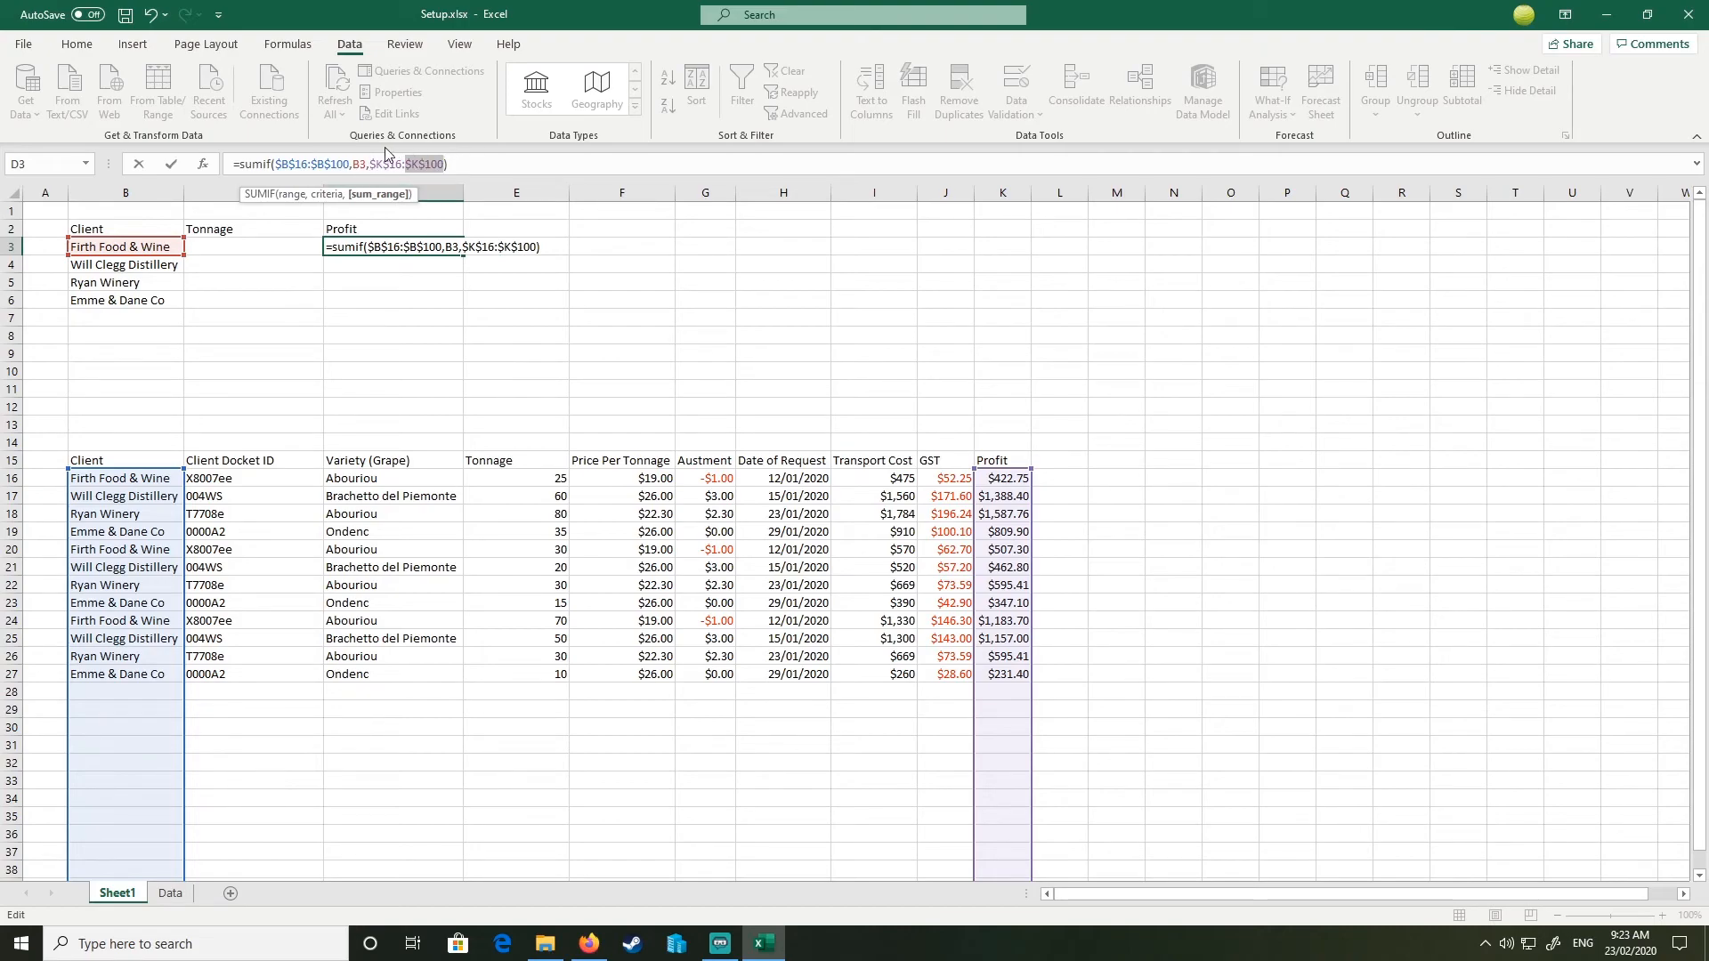
key("Return")
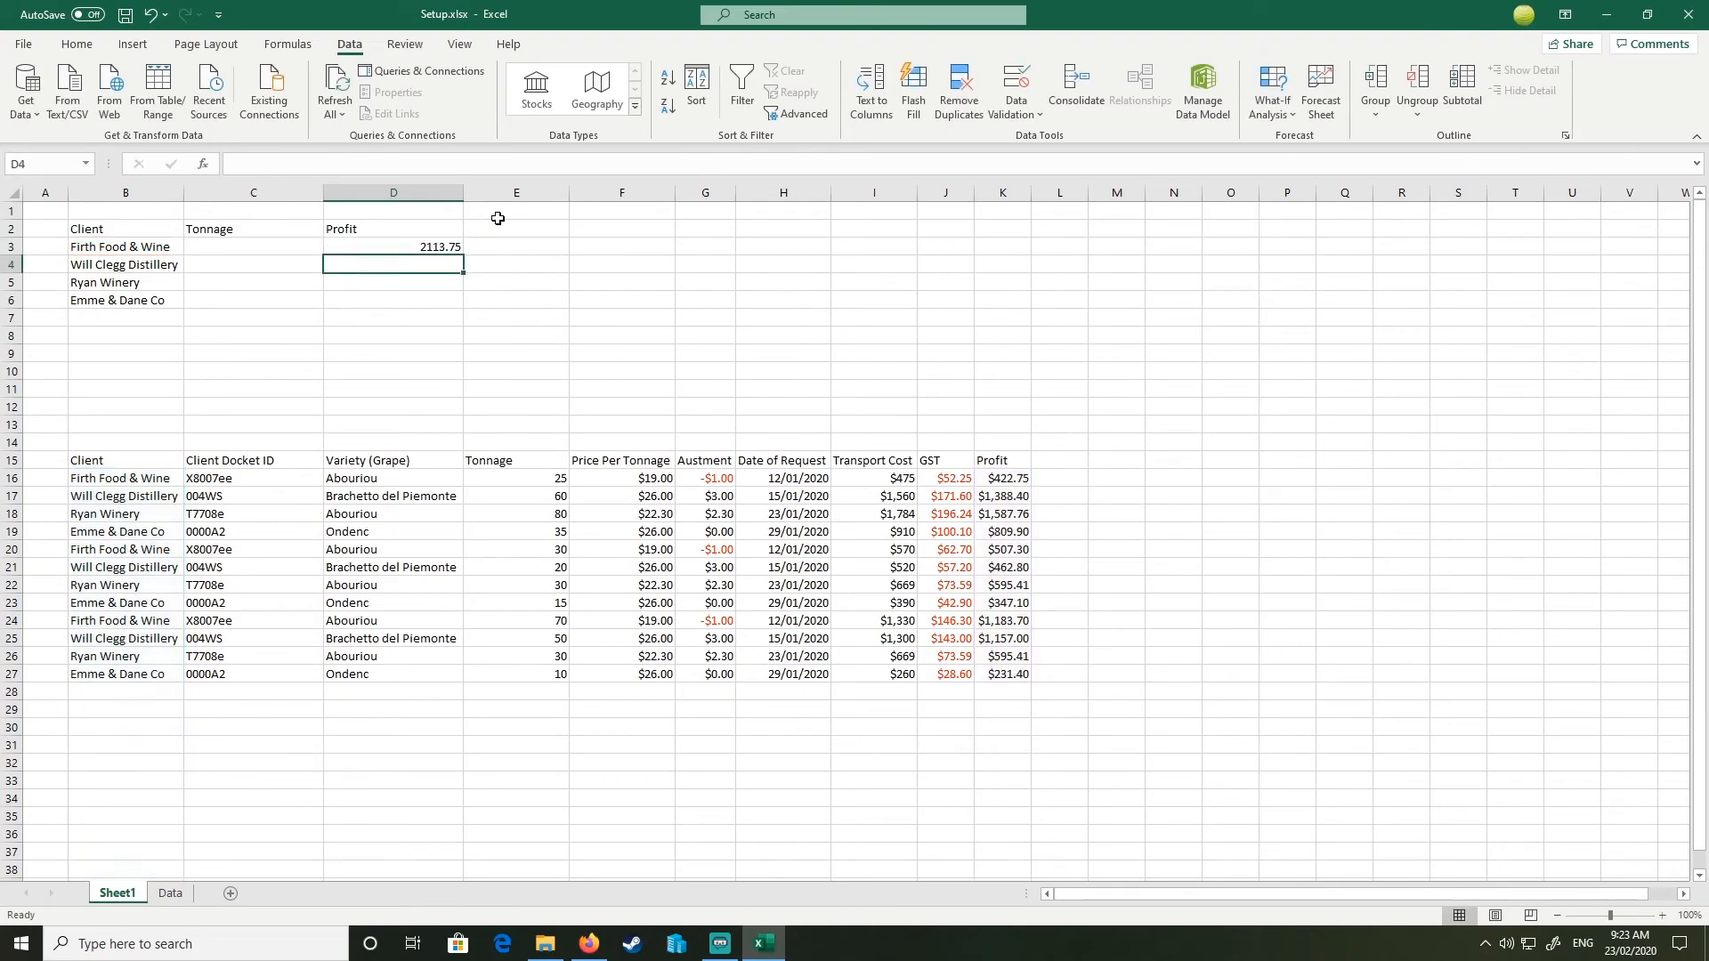
Step: Copy the Profit formula from D3 down to D6 for the remaining clients
left_click(448, 246)
key("ctrl+c")
left_click_drag(447, 246, 438, 300)
key("Return")
left_click(473, 282)
Step: Format the profit totals in D3:D6 as Currency with two decimal places and the $ symbol
left_click_drag(446, 235, 440, 245)
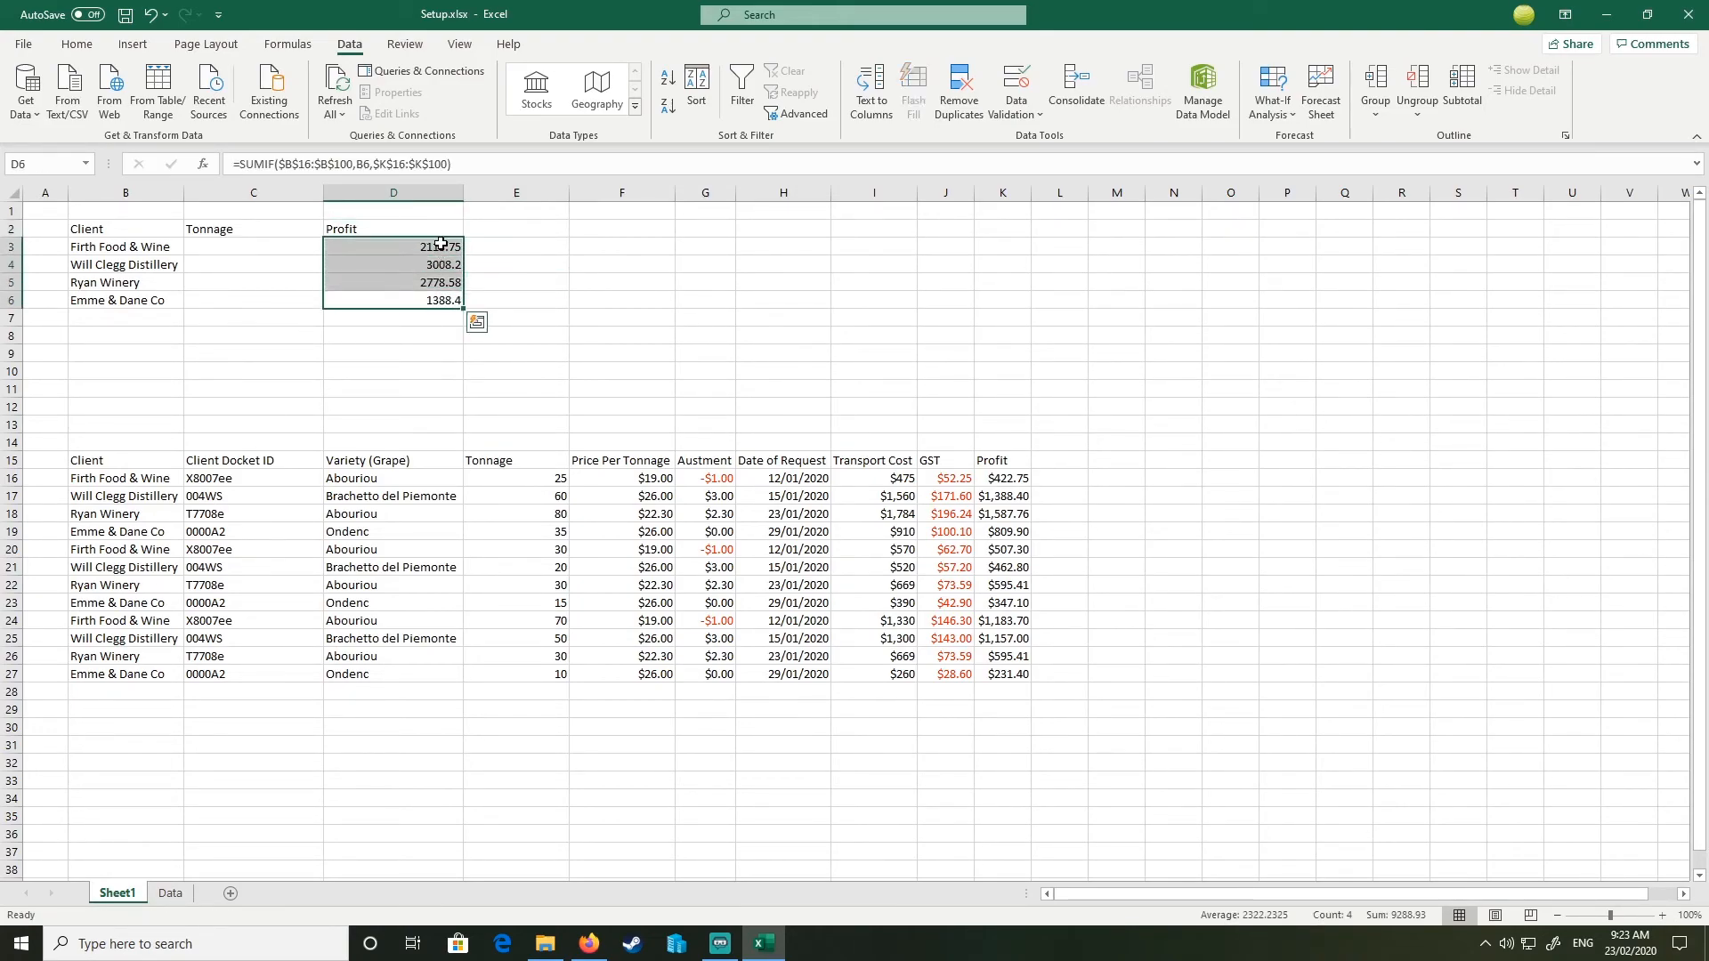
right_click(443, 244)
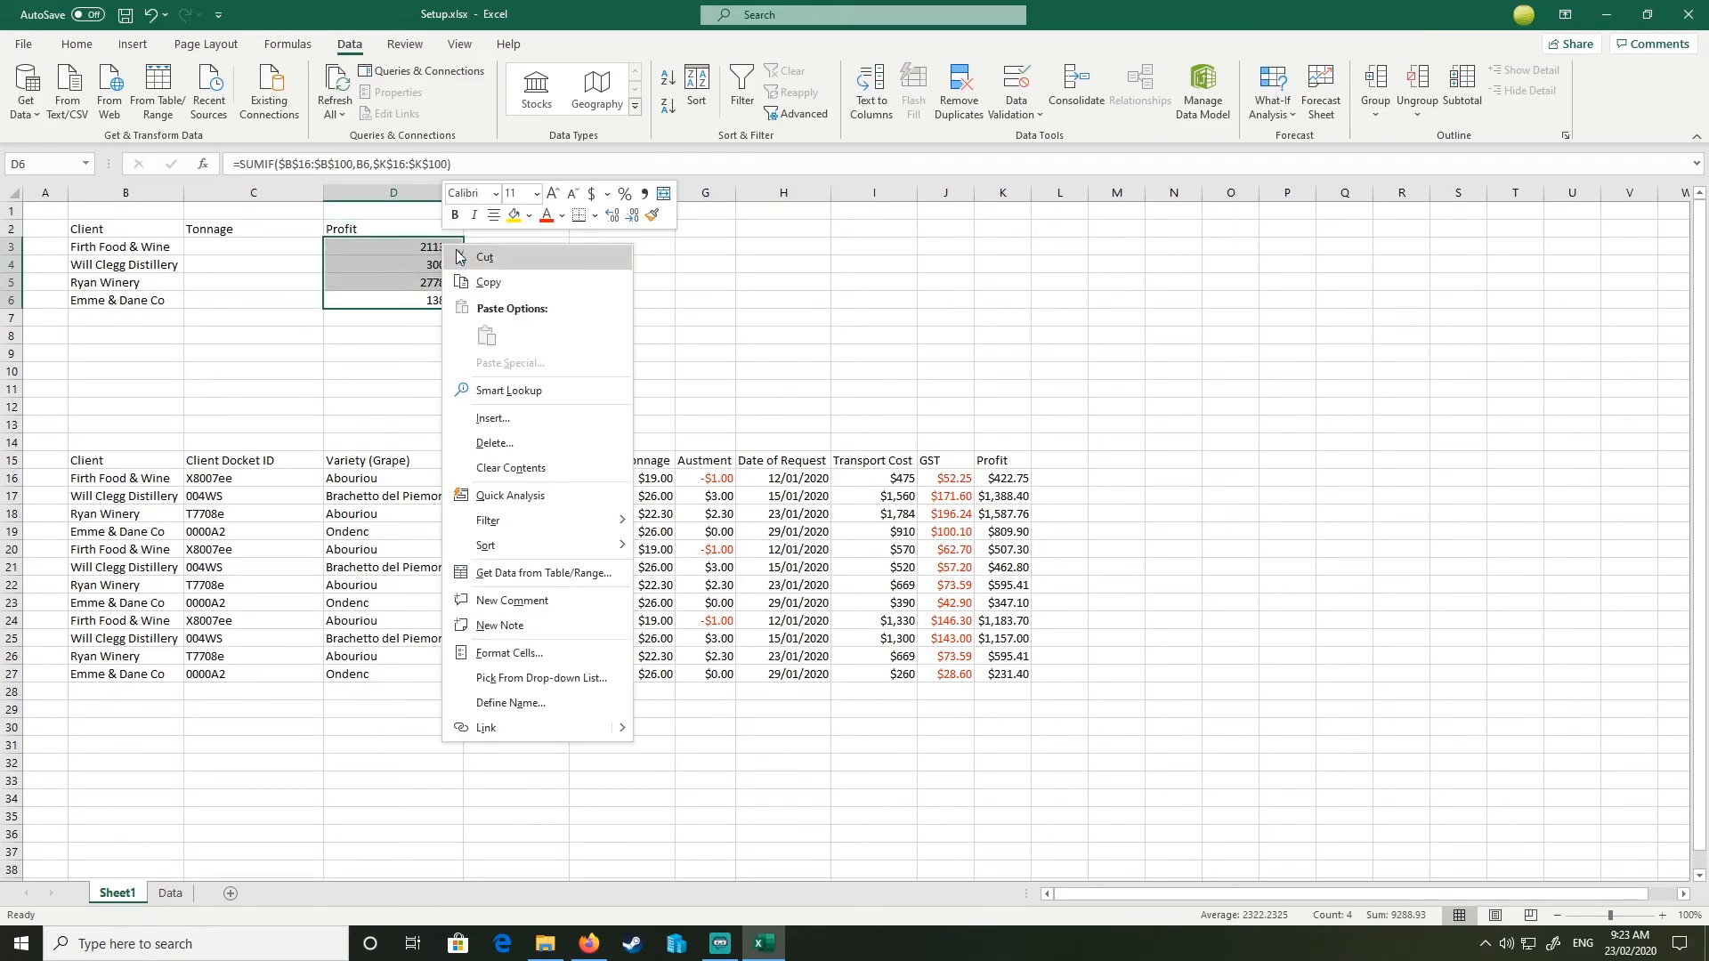
left_click(524, 654)
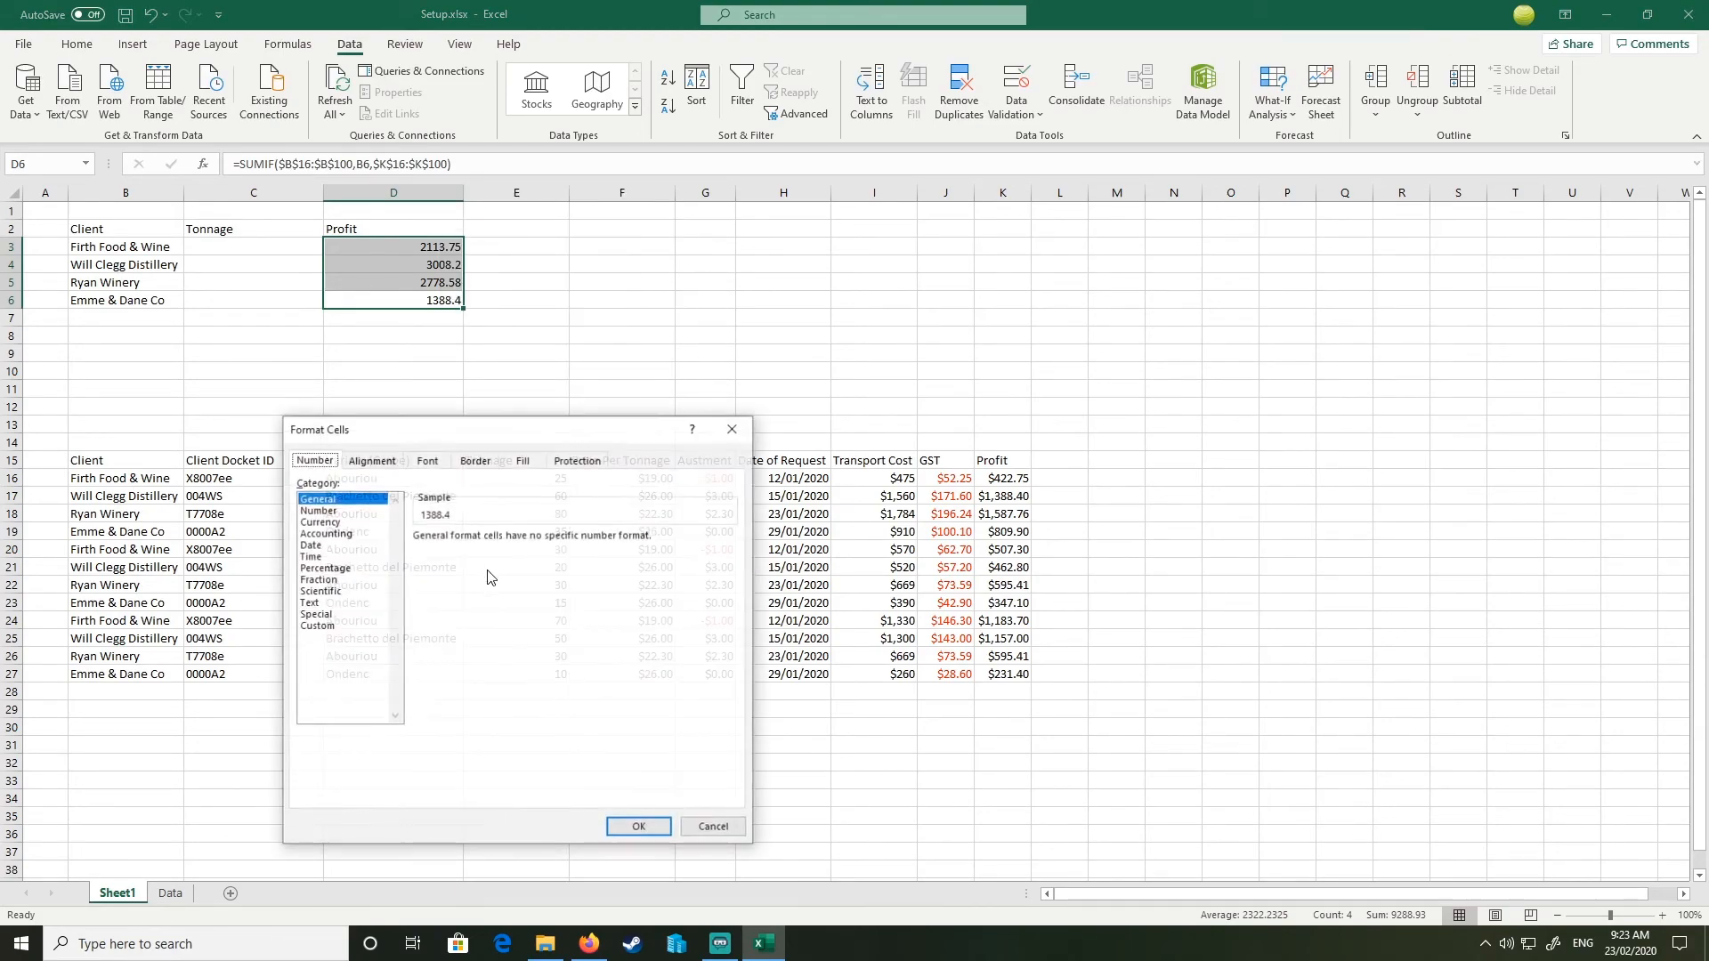
left_click(320, 523)
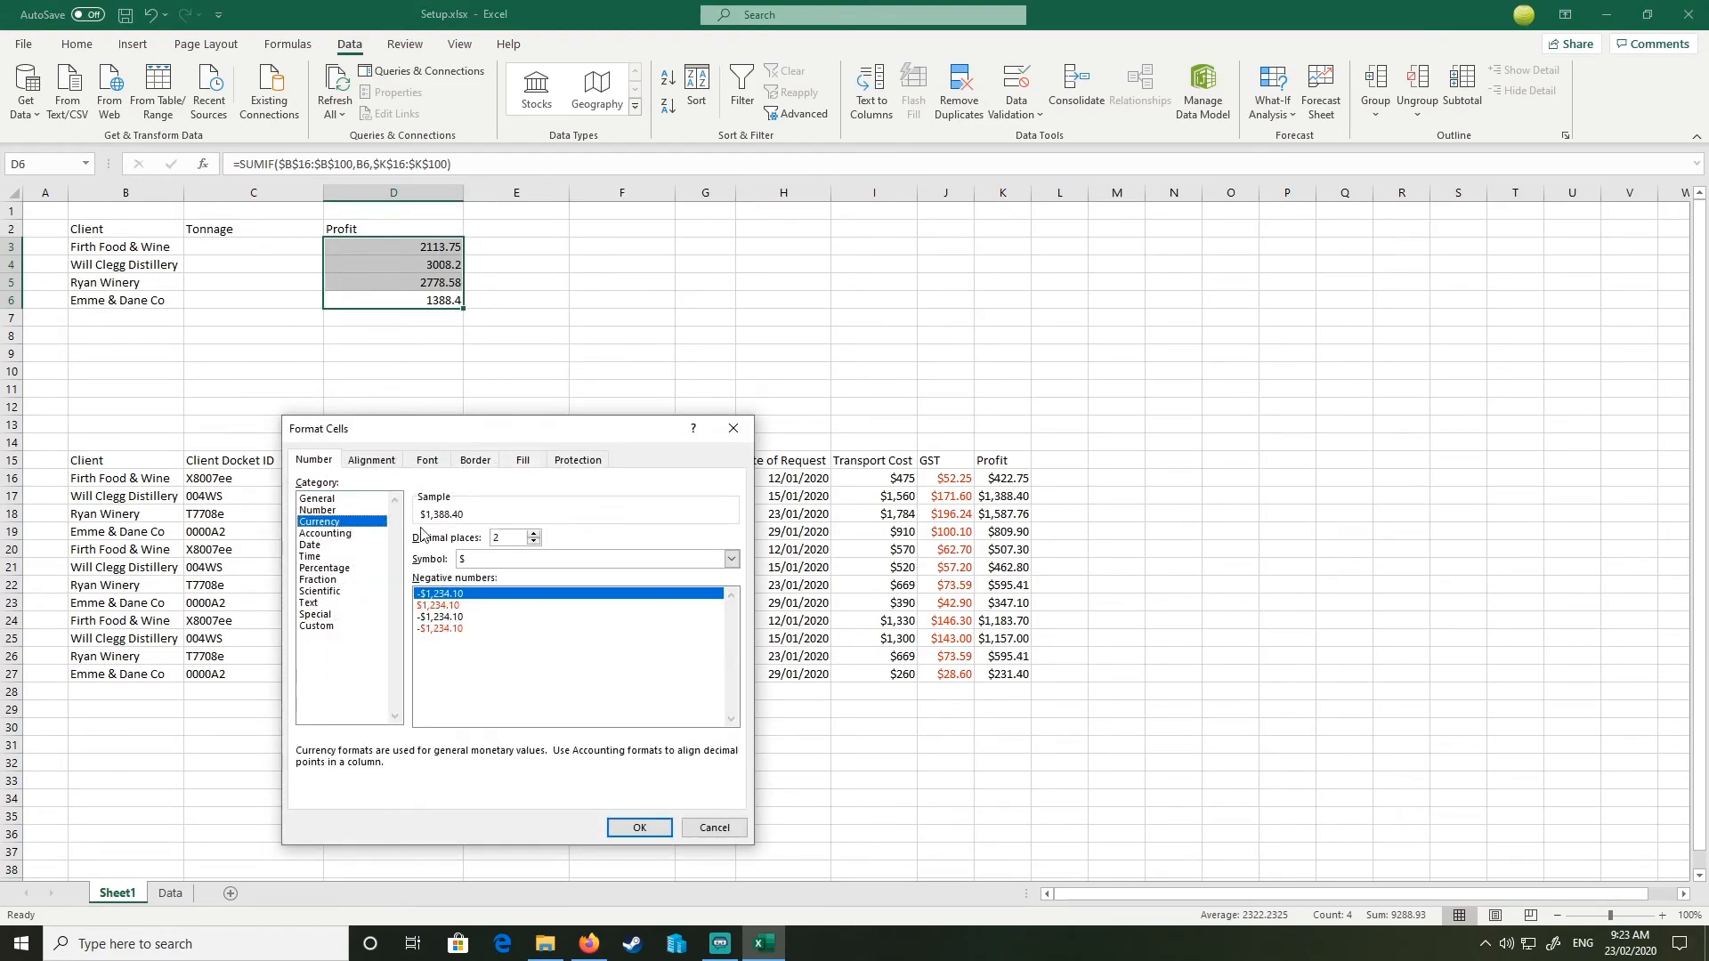
left_click(639, 828)
left_click(589, 319)
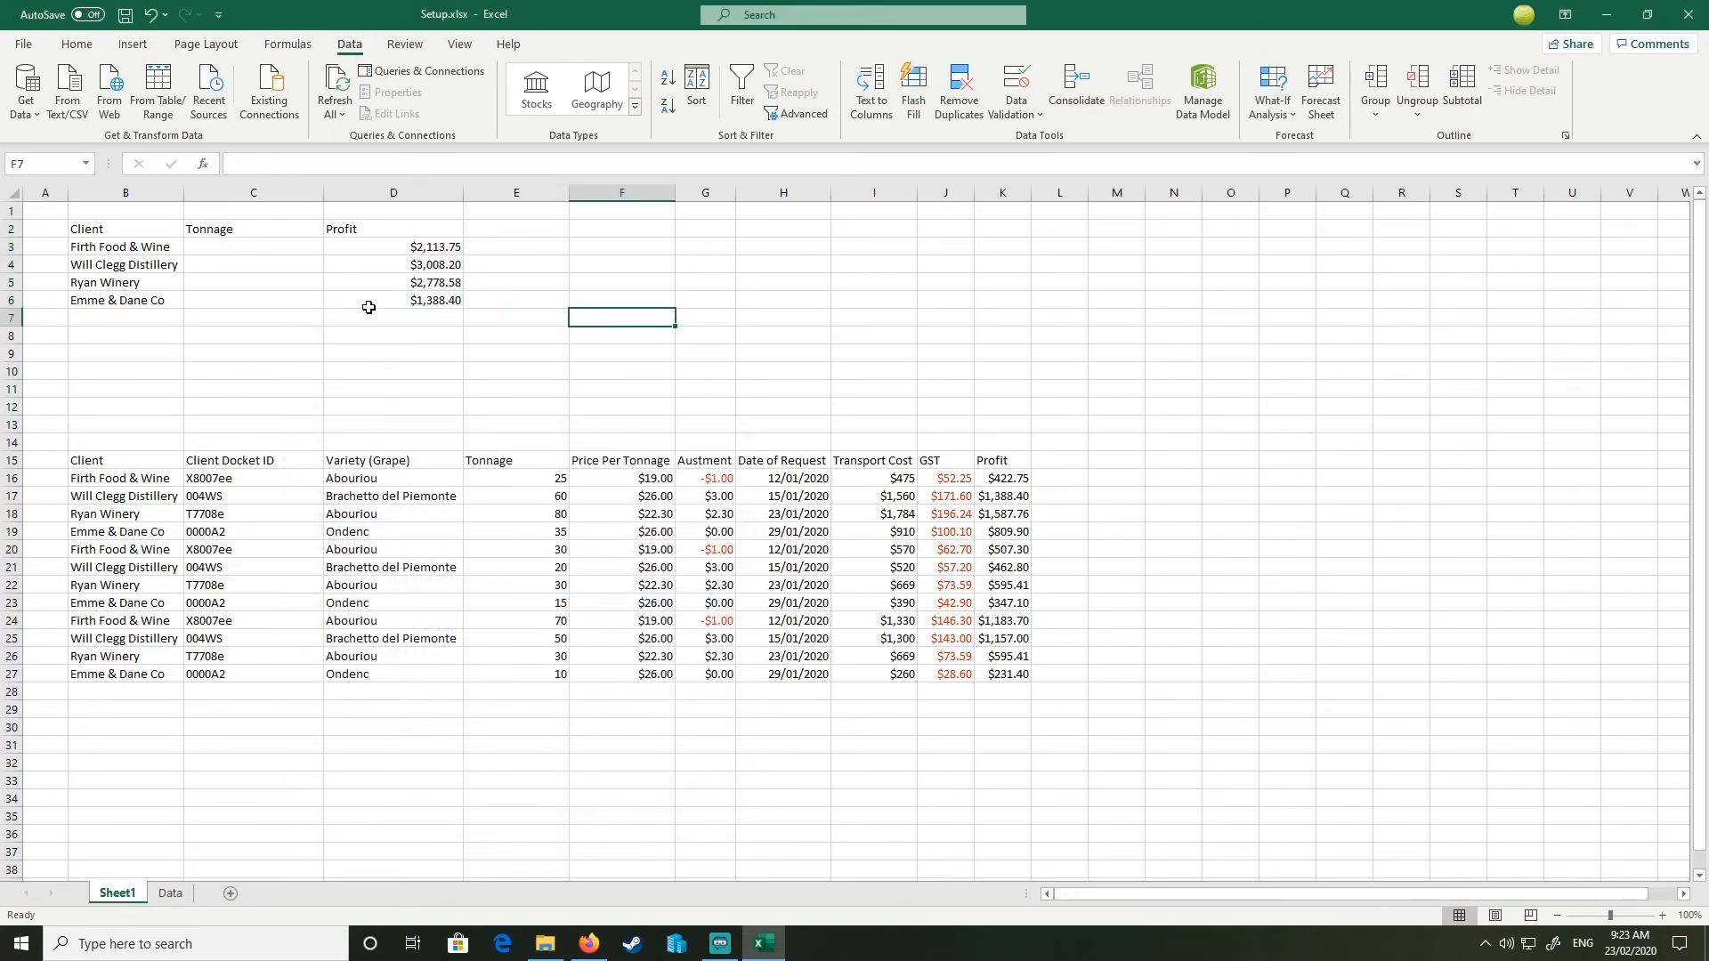
Step: Start a SUMIF formula in Tonnage cell C3 with the client column B16:B100 as its range
left_click(273, 250)
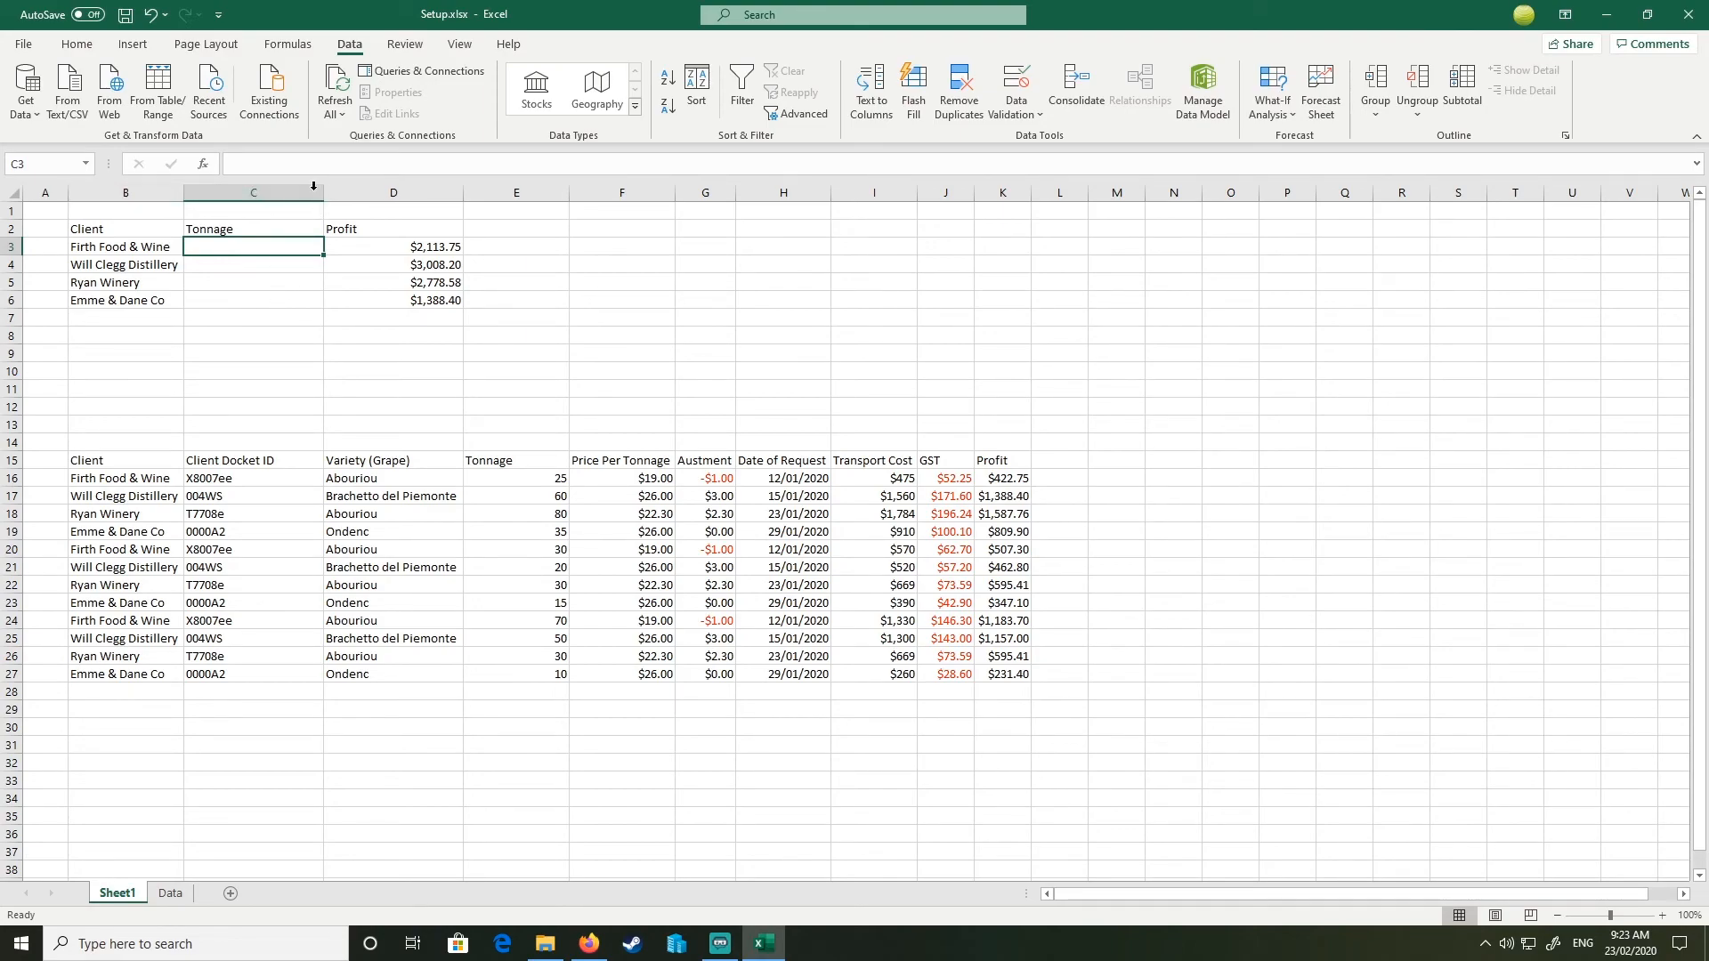
type("=")
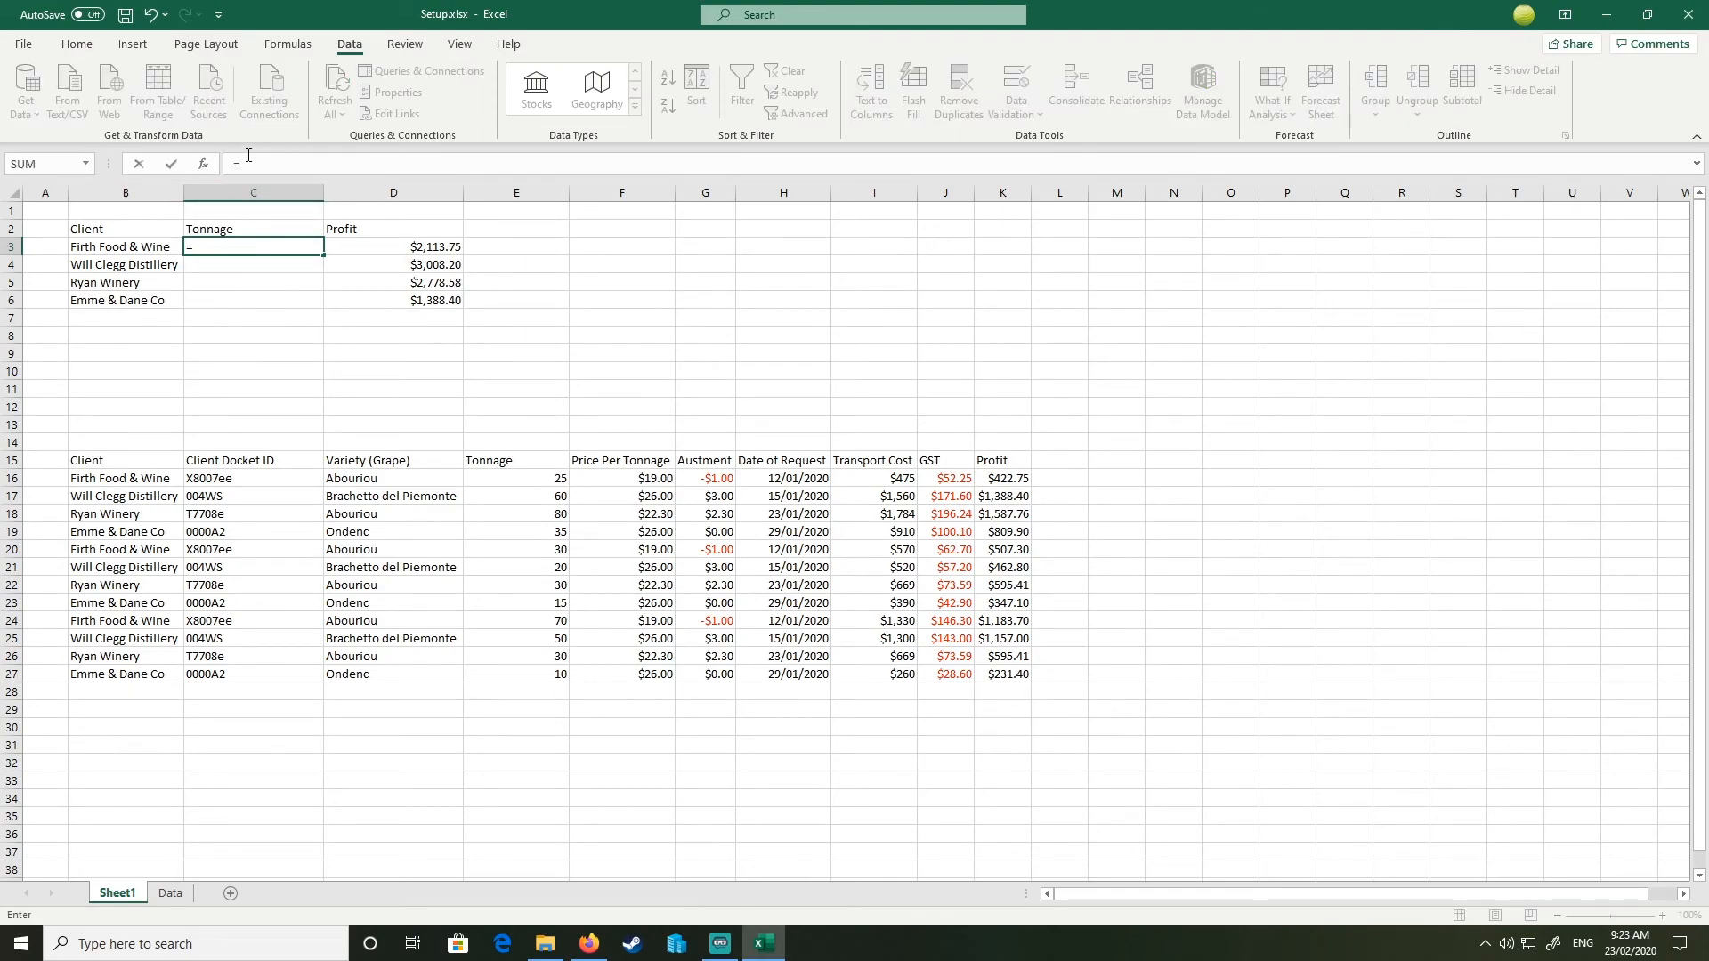
type("sum")
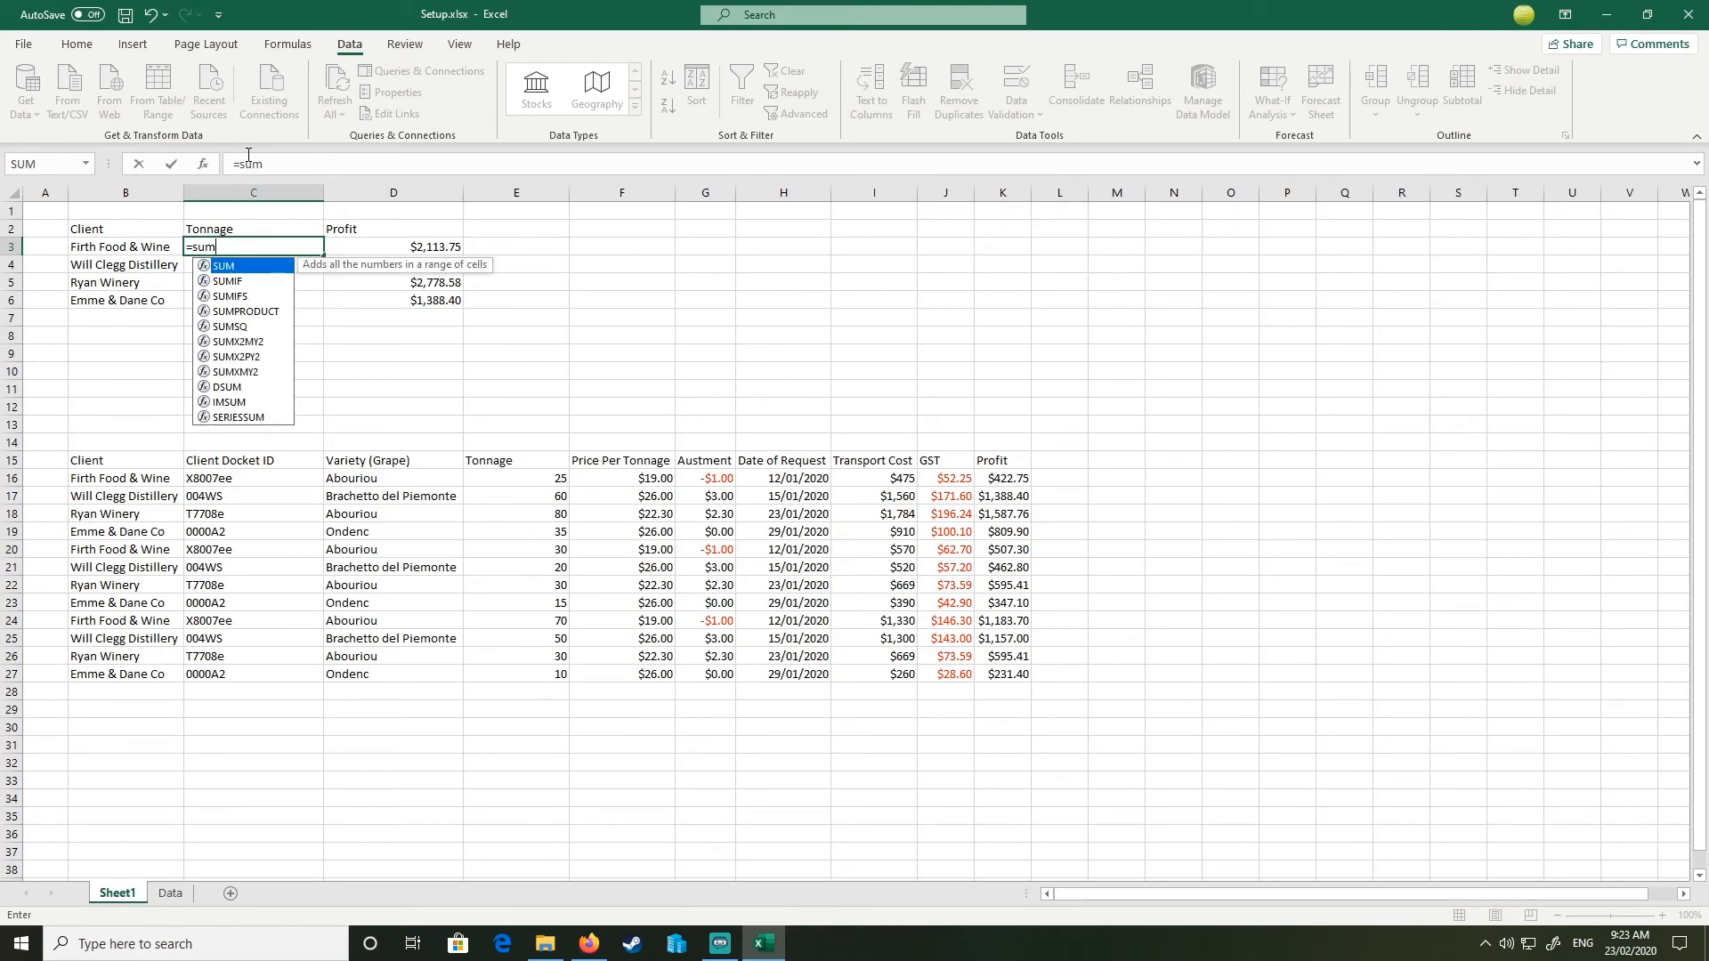
key("Down")
key("Tab")
key("Left")
key("Right")
key("Down")
key("Down")
key("ctrl+Down")
key("Left")
key("Down")
key("shift+Down")
key("shift+Down")
key("shift+Down")
key("shift+Down")
key("shift+Down")
key("shift+Down")
key("shift+Down")
key("shift+Down")
key("shift+Down")
key("shift+Down")
key("shift+Down")
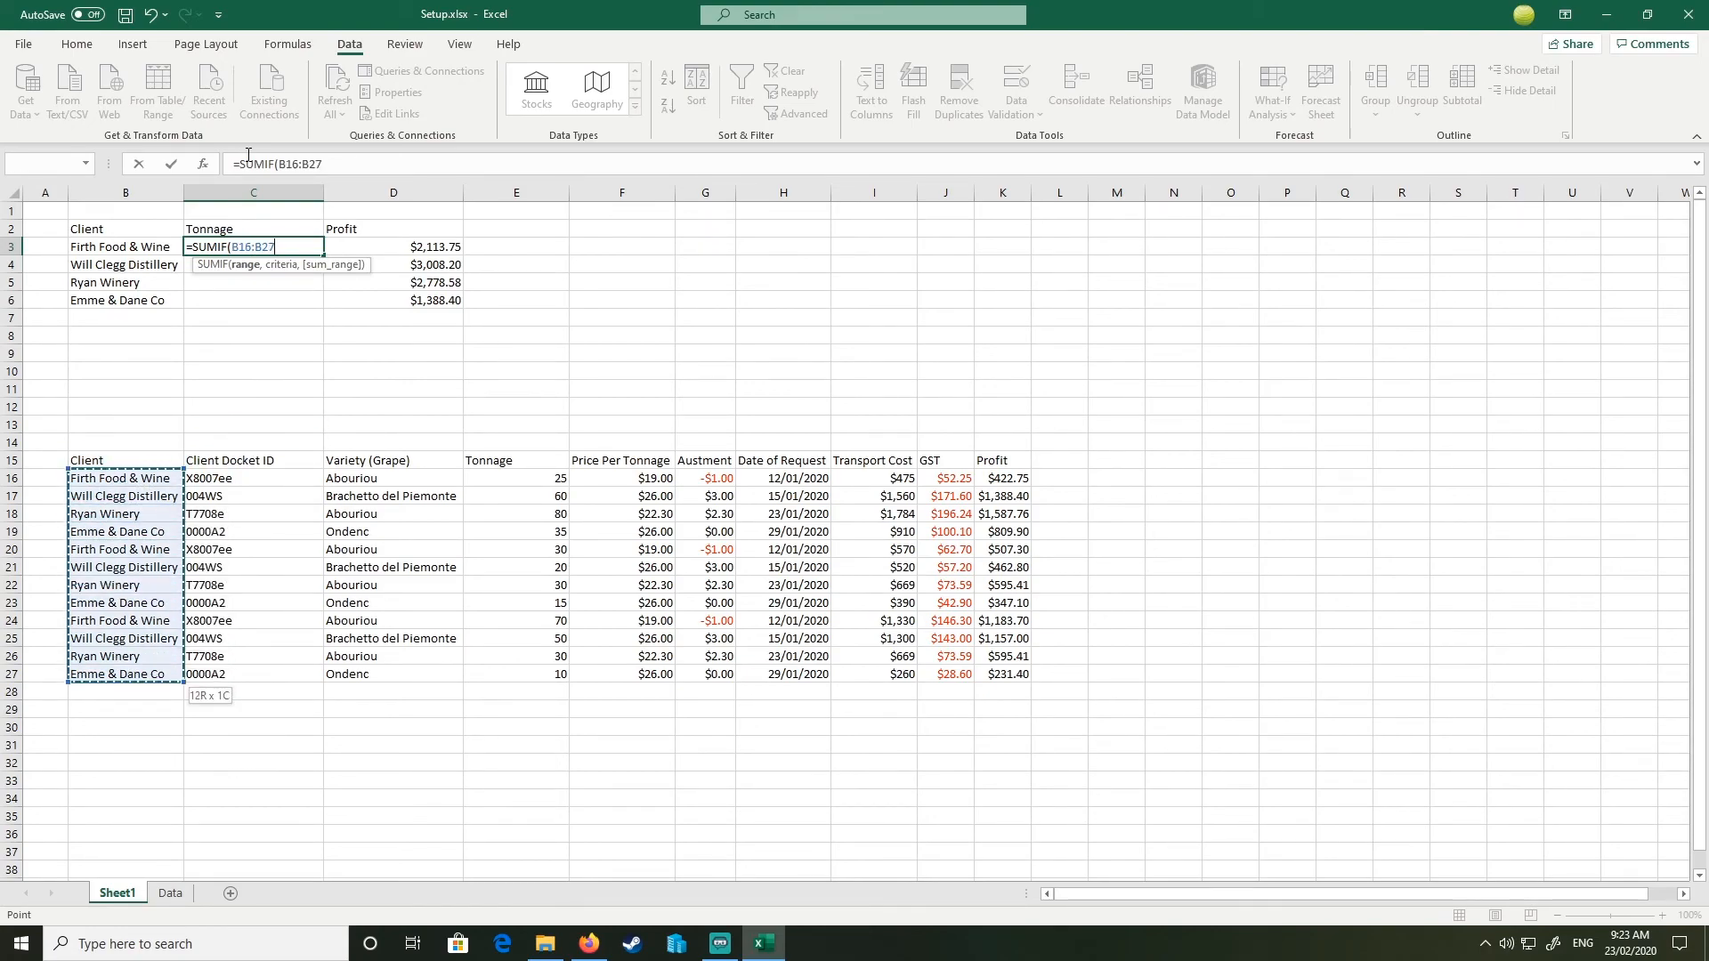
key("BackSpace")
key("BackSpace")
type("100")
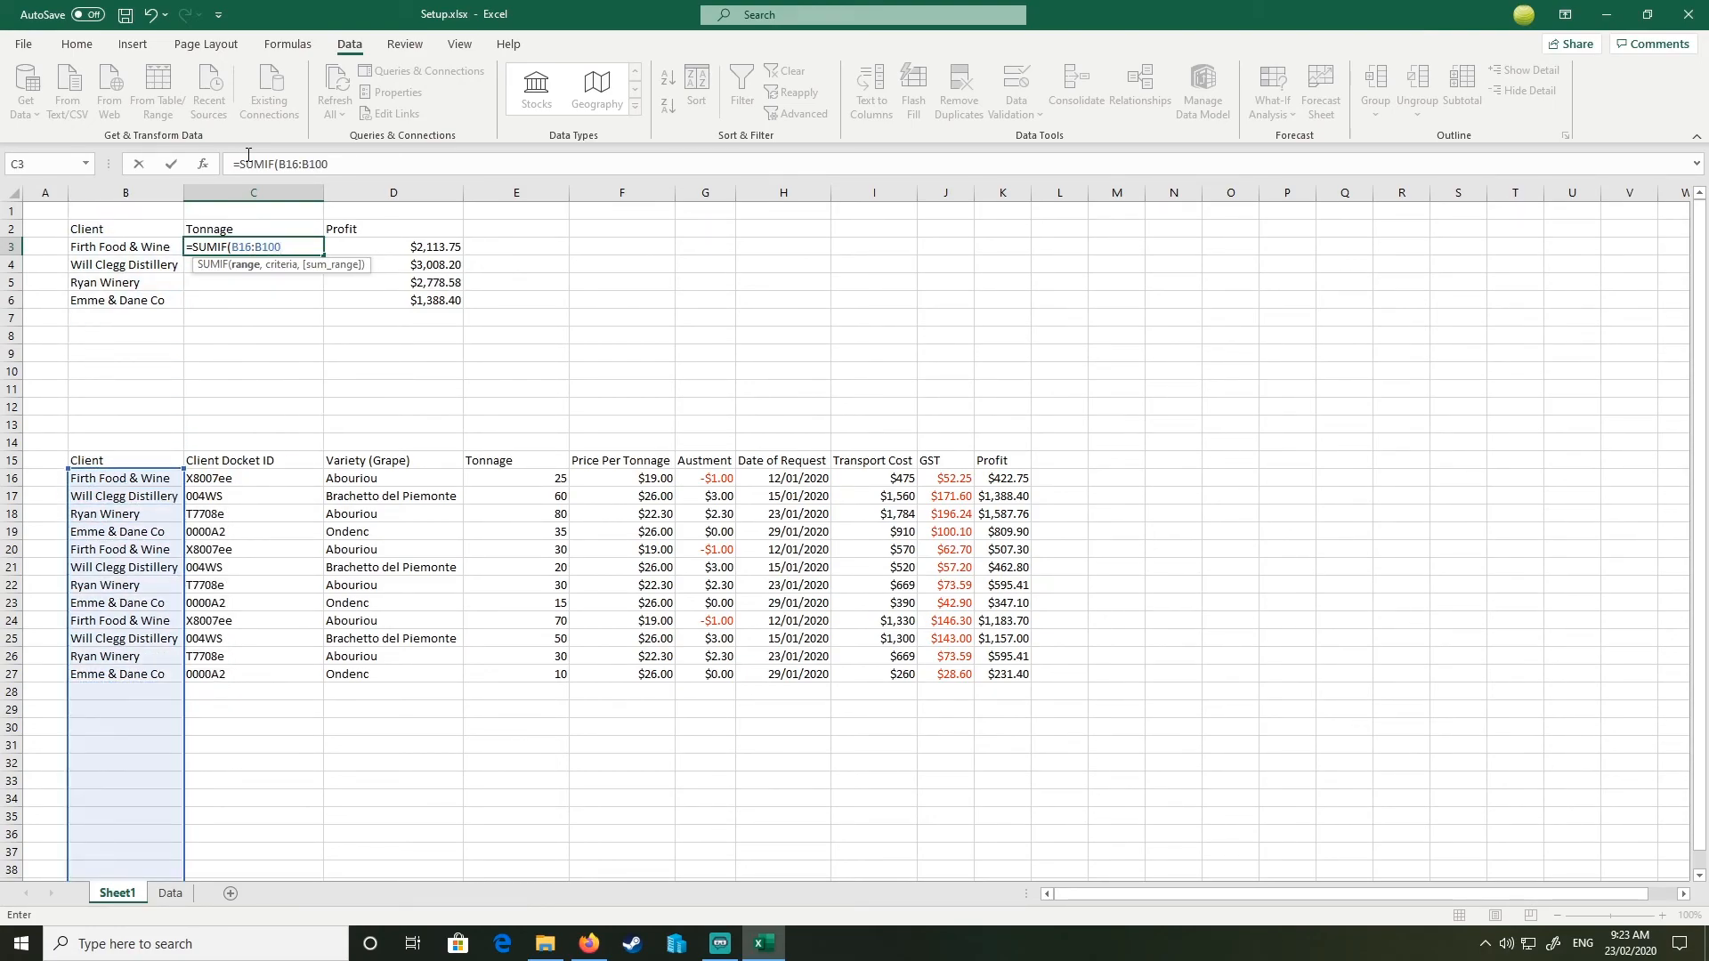
Step: Add the order table's tonnage range E16:E100 to the SUMIF formula in C3 and enter it
type(",")
key("Right")
key("Right")
key("Right")
key("Right")
key("Right")
key("Down")
key("Down")
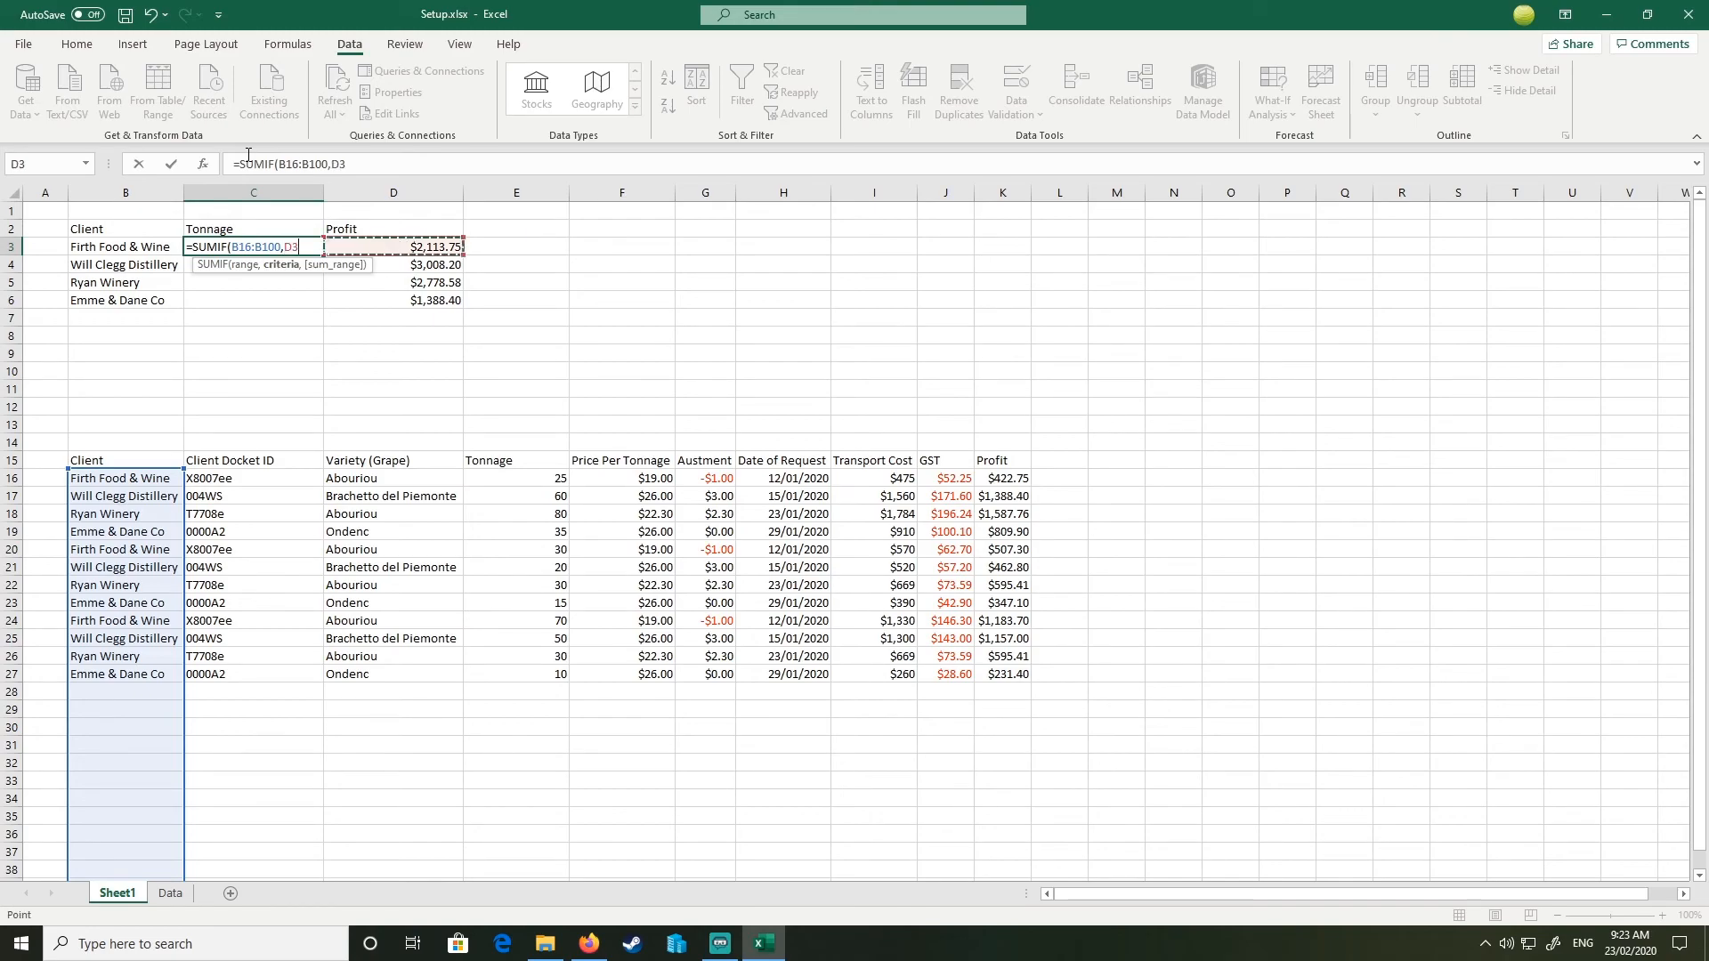
key("Down")
key("Down")
key("Down")
key("Down")
key("Down")
key("Down")
key("Down")
key("Left")
key("Left")
key("Down")
key("Down")
key("Down")
key("Left")
key("Down")
key("shift+Down")
key("BackSpace")
key("BackSpace")
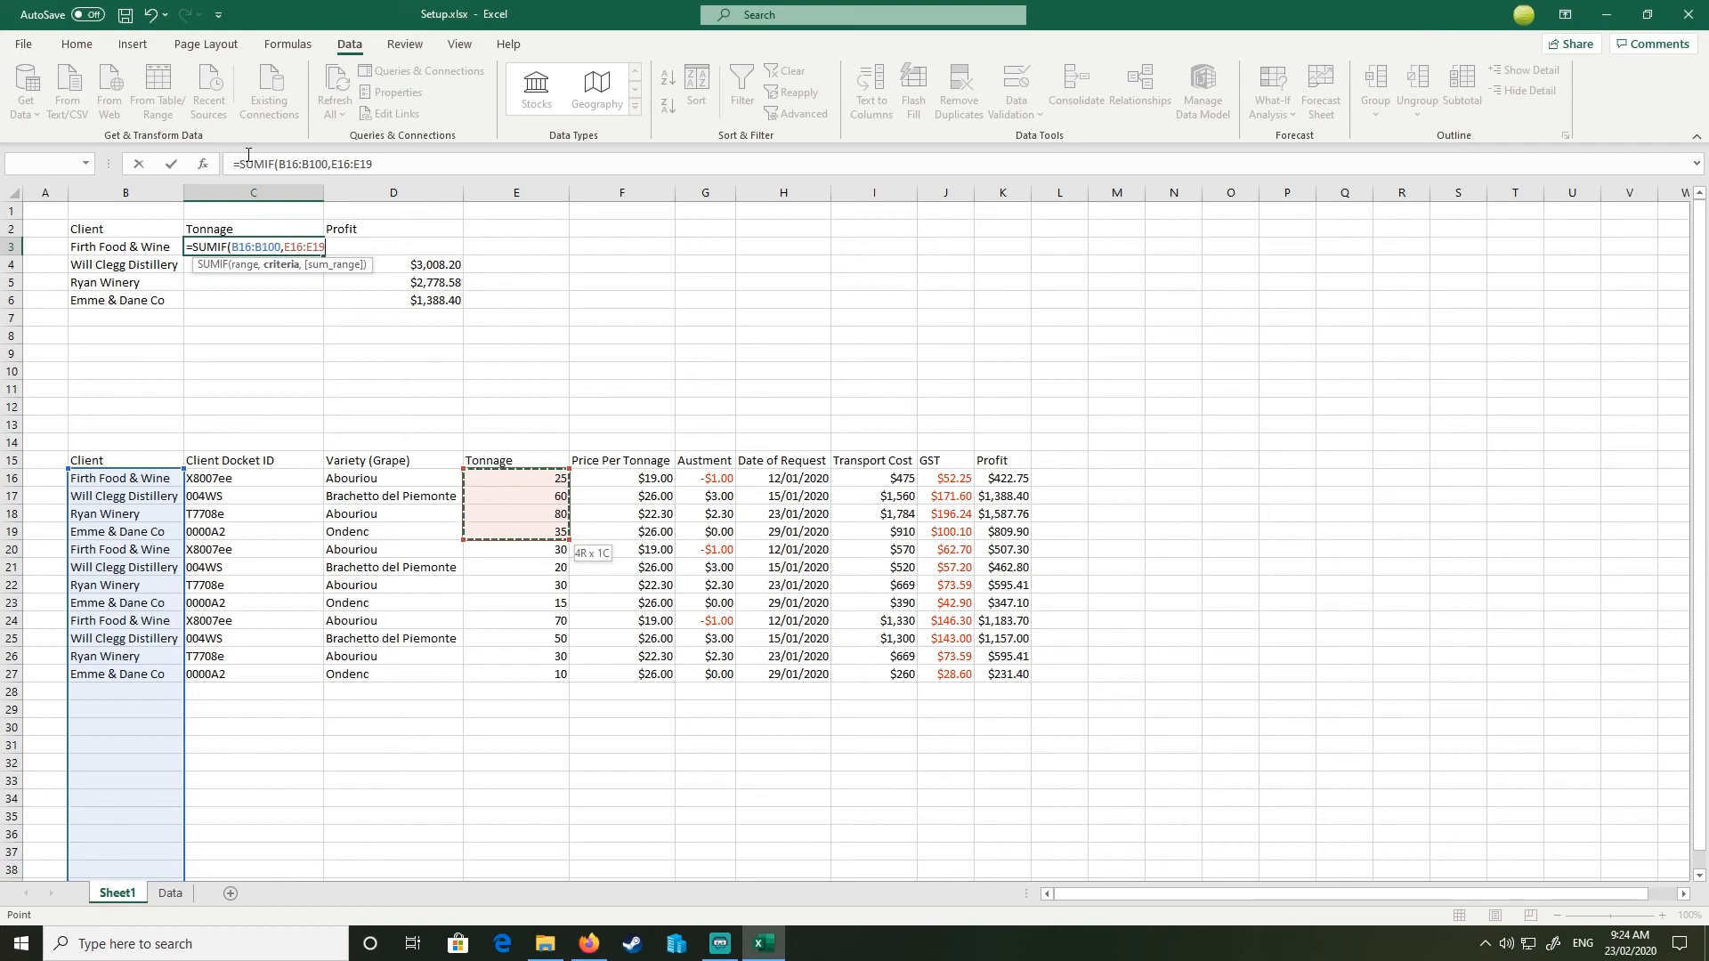
type("100")
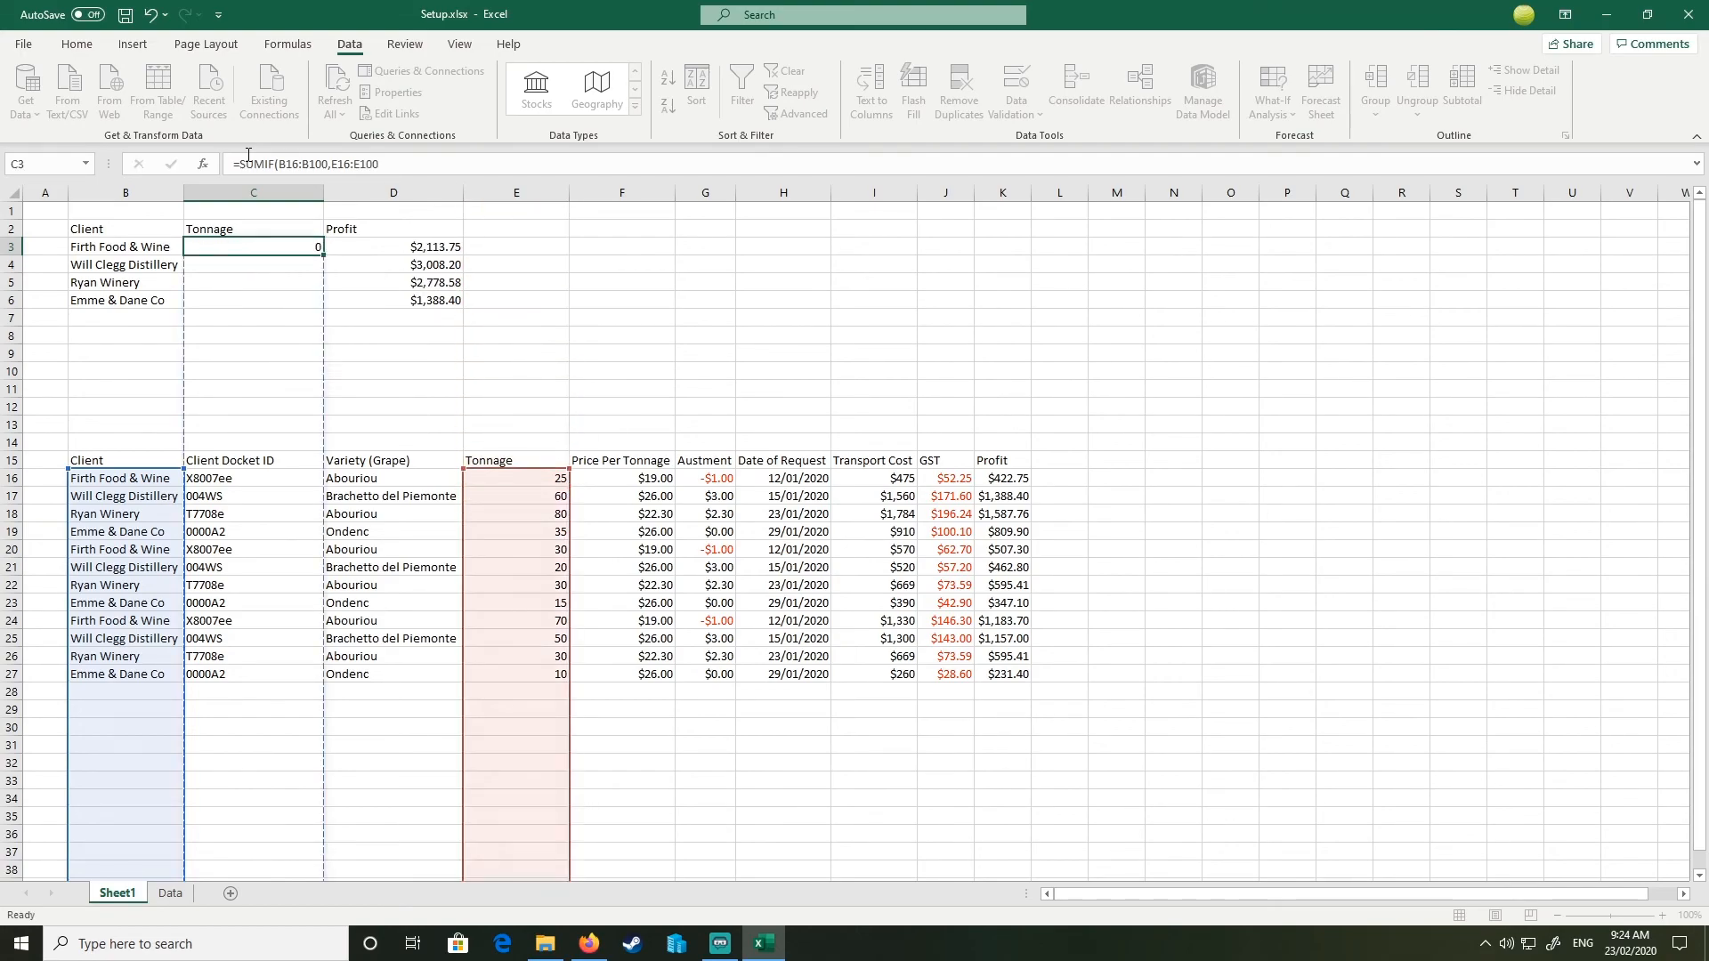
key("Return")
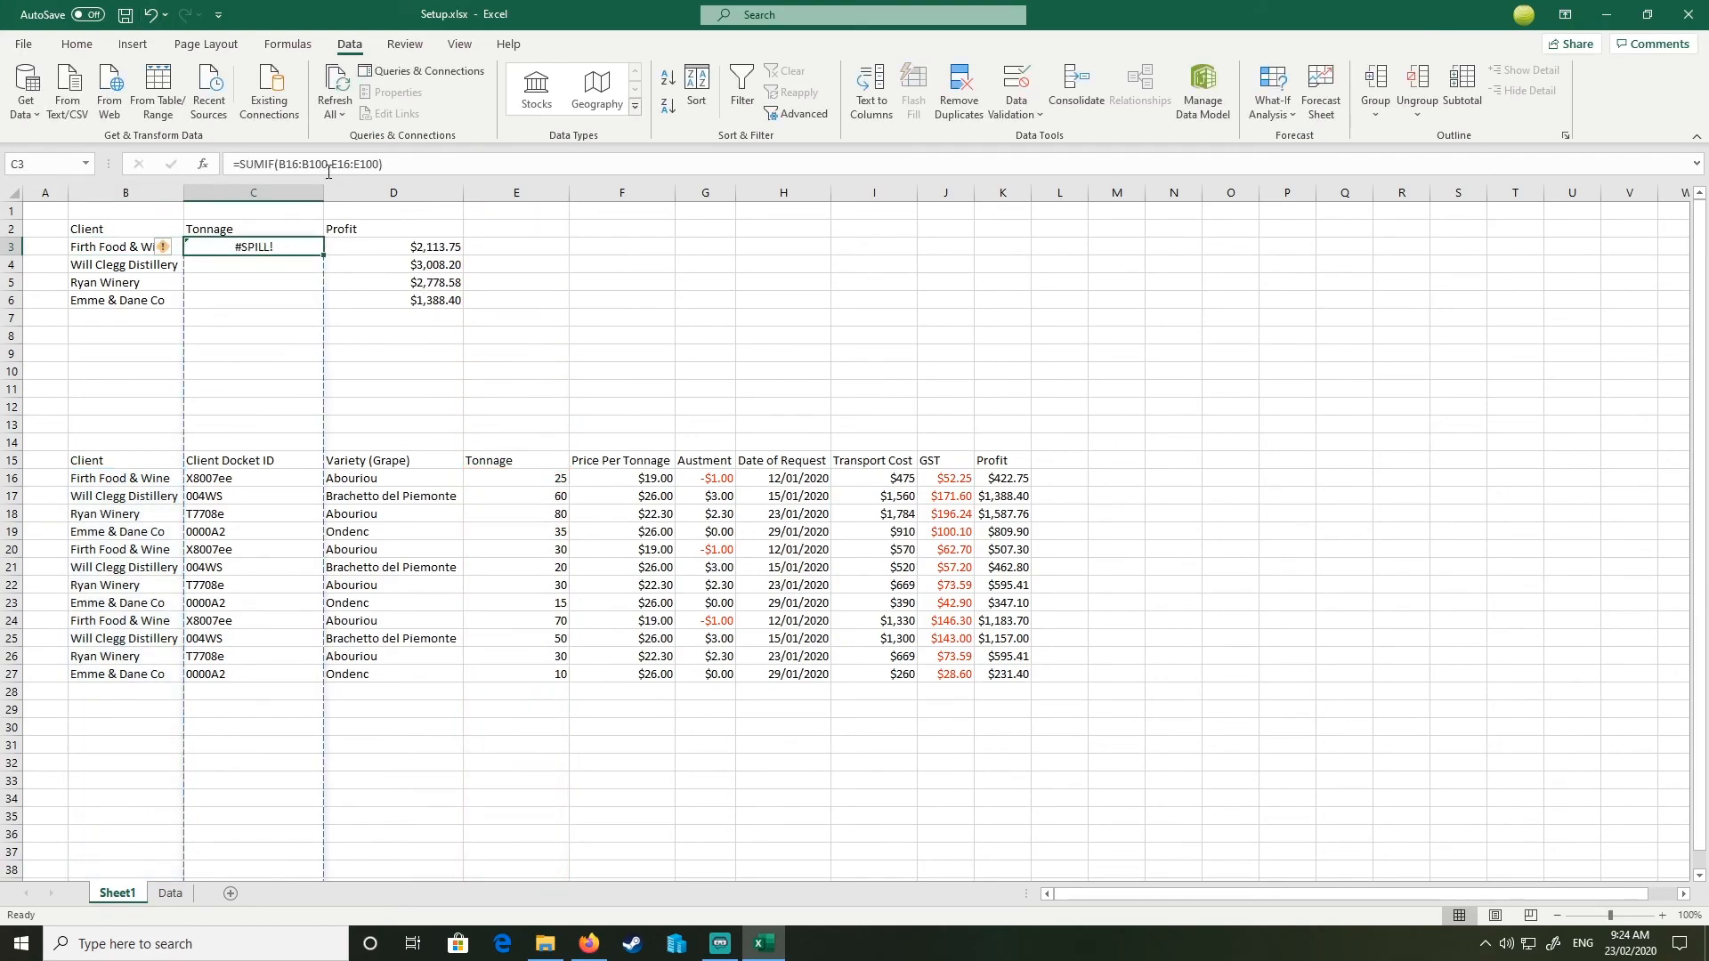
Step: Insert client cell B3 as the criteria between the two ranges of the C3 SUMIF formula
left_click(329, 167)
type(",")
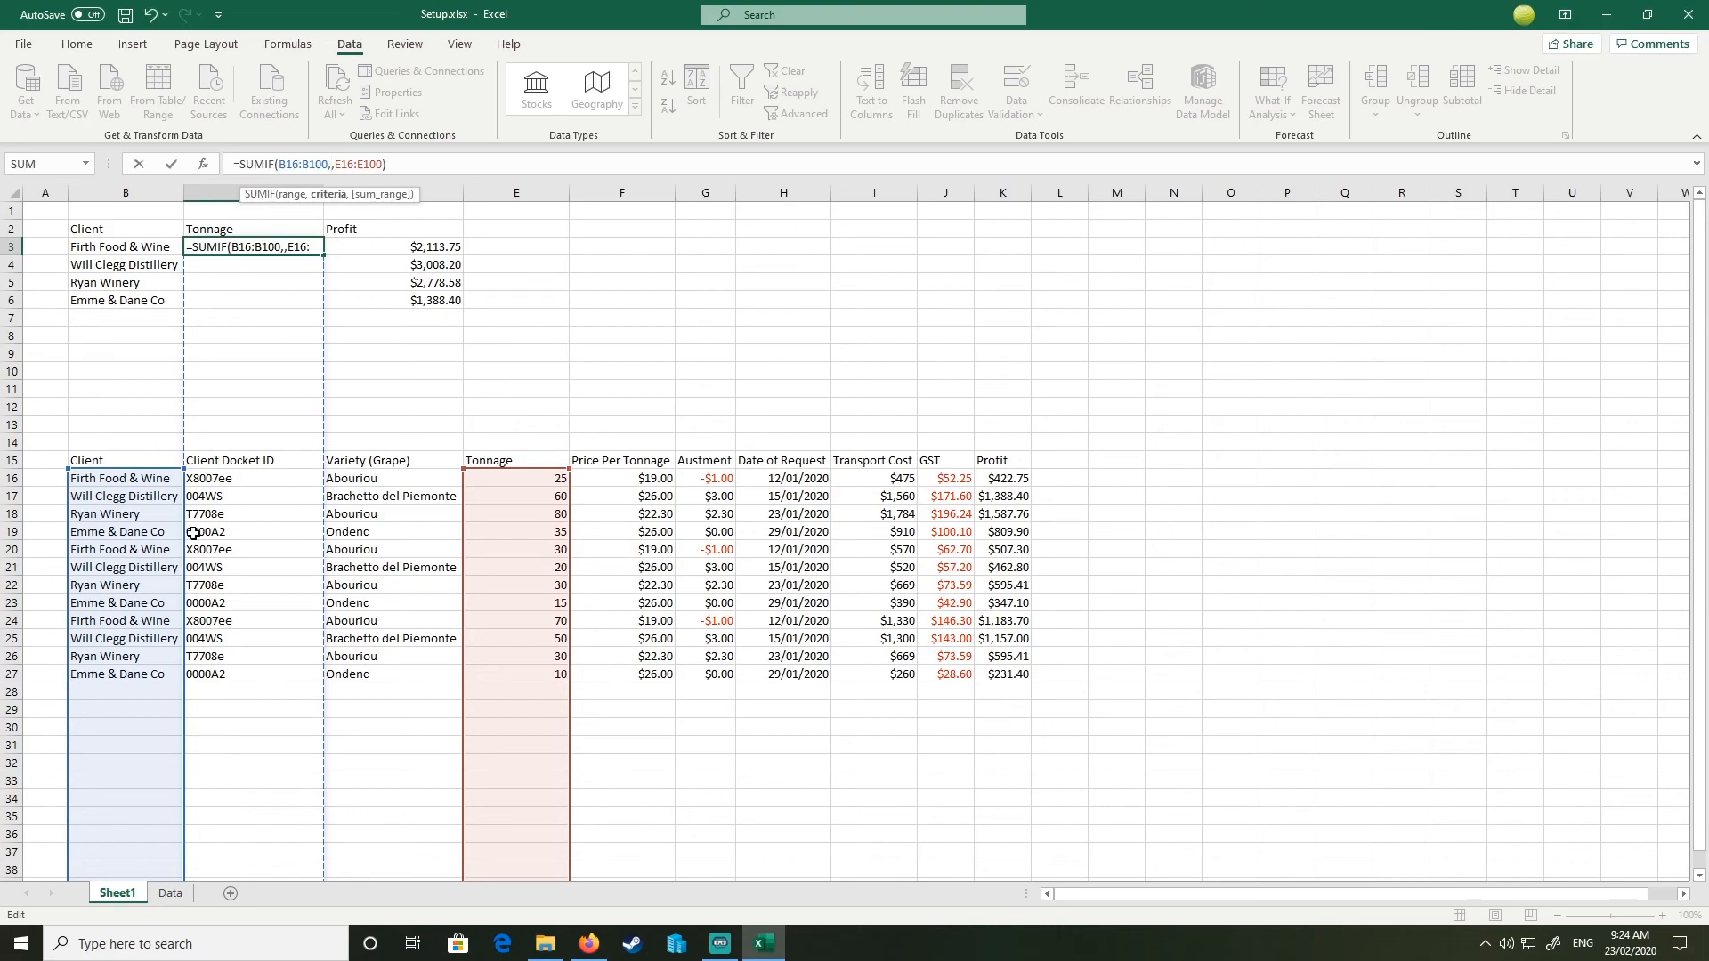
left_click(140, 246)
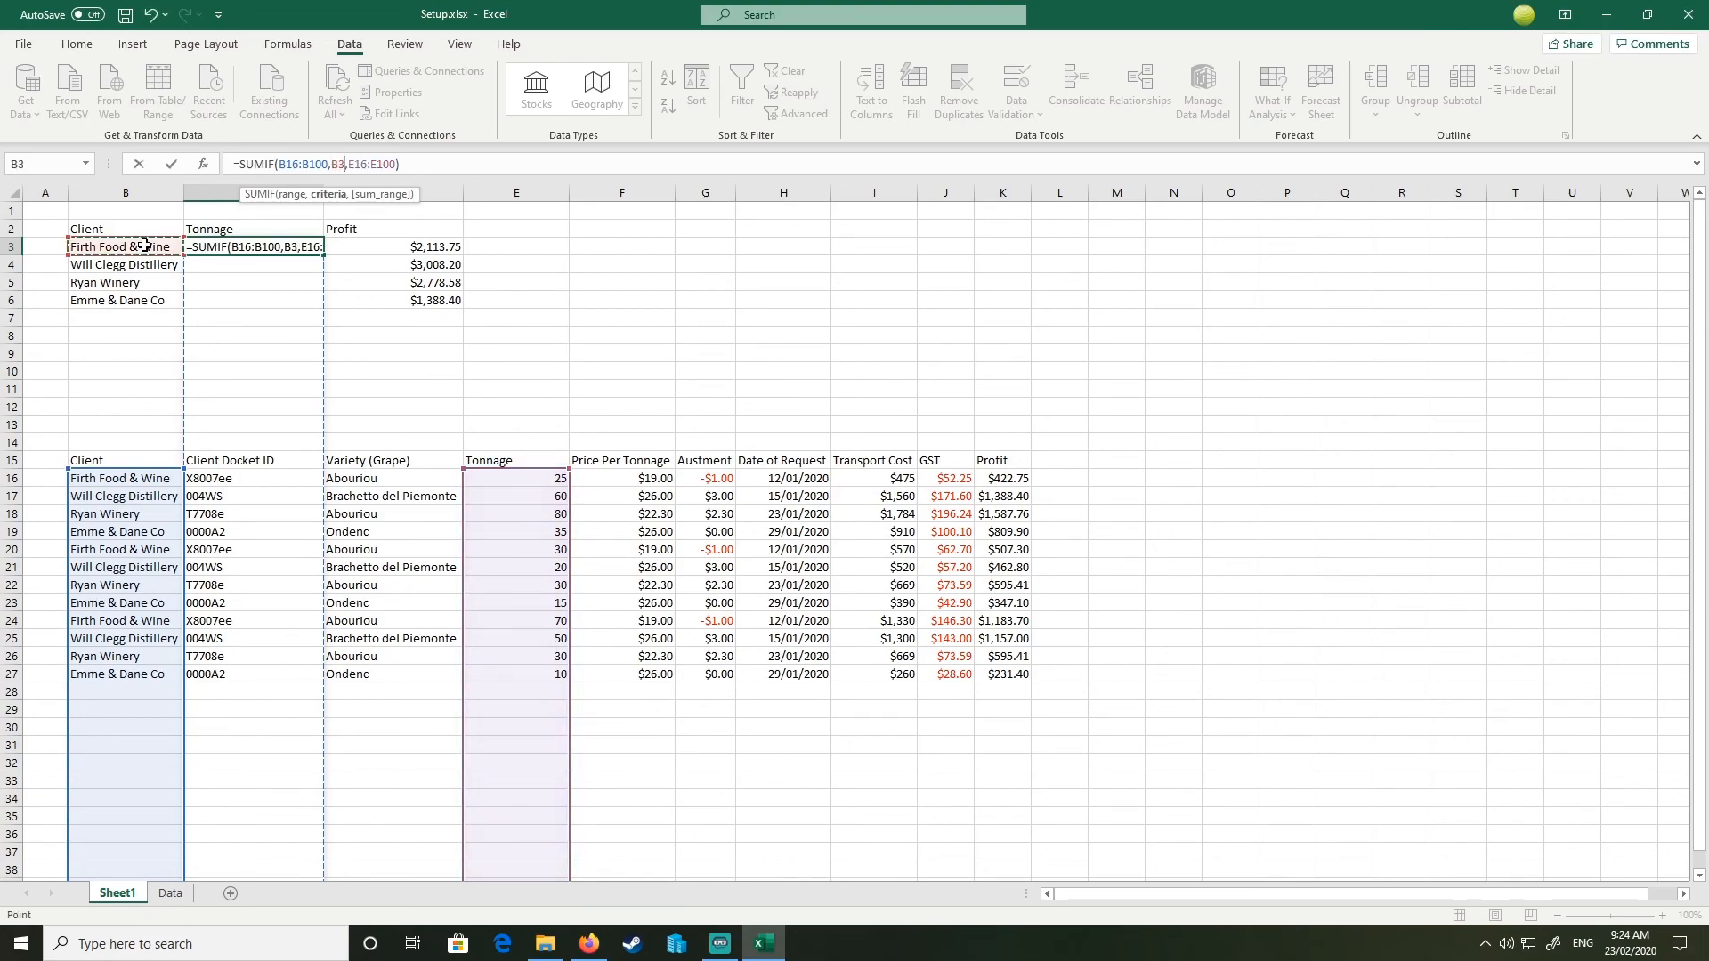
Step: Make both ranges in the C3 formula absolute, as $B$16:$B$100 and $E$16:$E$100, and enter the formula
left_click(287, 163)
key("F4")
left_click(399, 164)
key("F4")
double_click(433, 165)
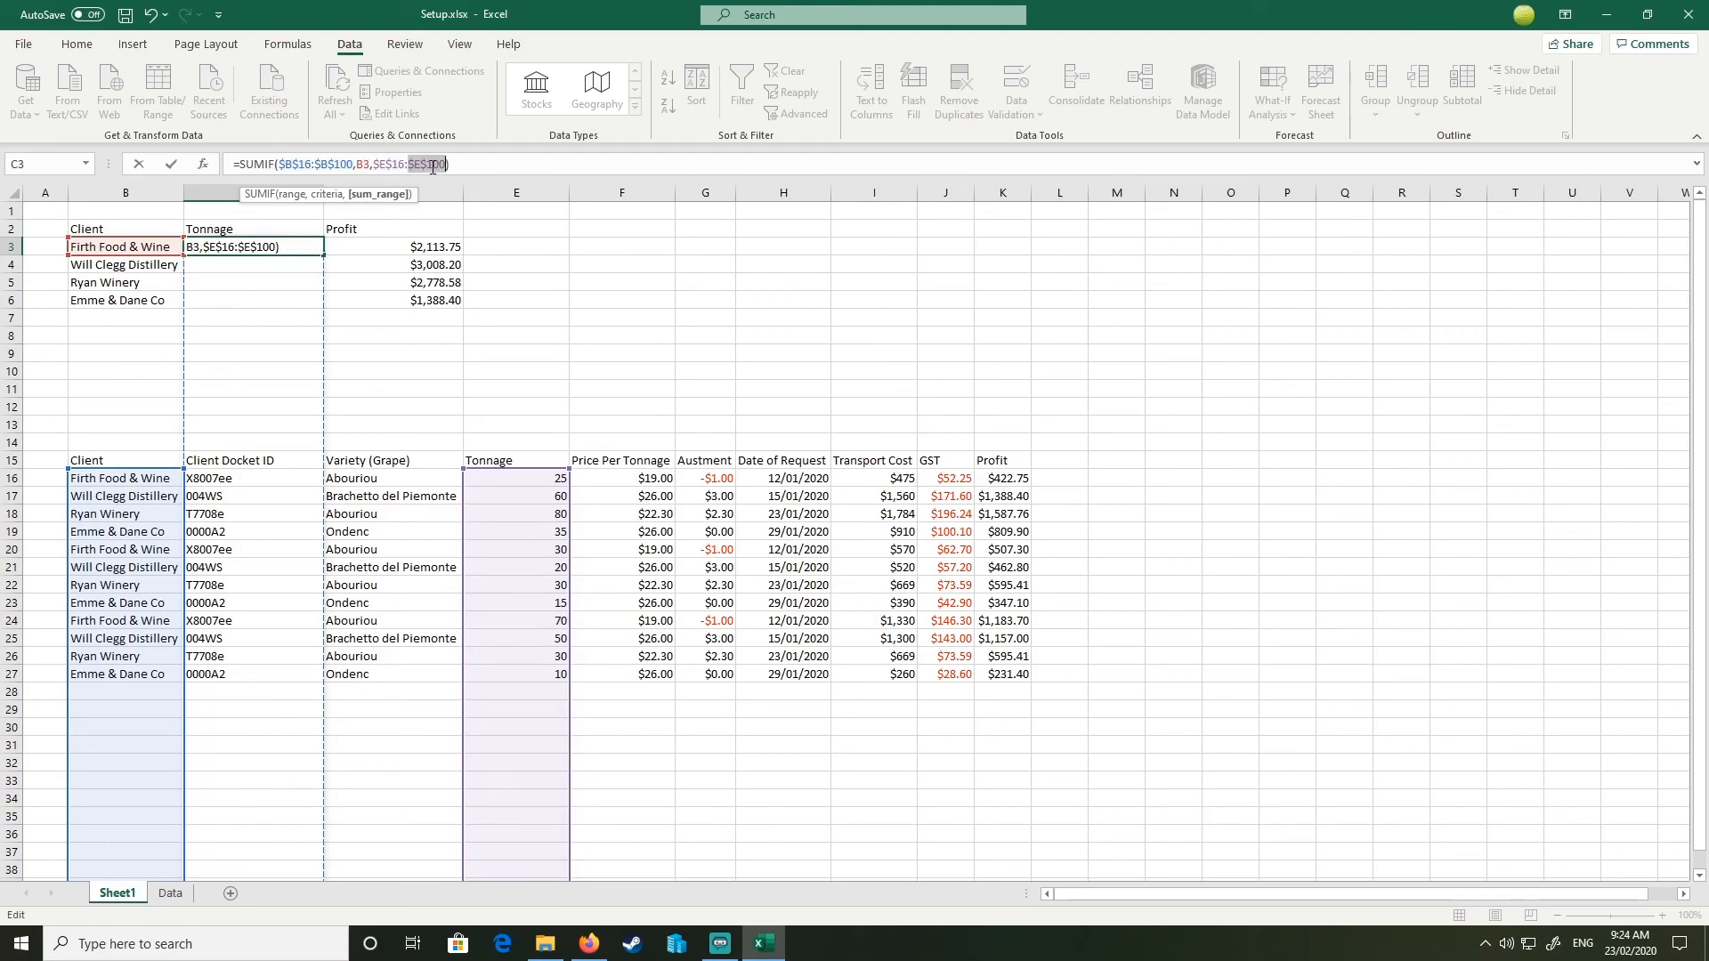
key("Return")
Step: Copy the Tonnage formula from C3 down to C6 for the remaining clients
left_click(260, 248)
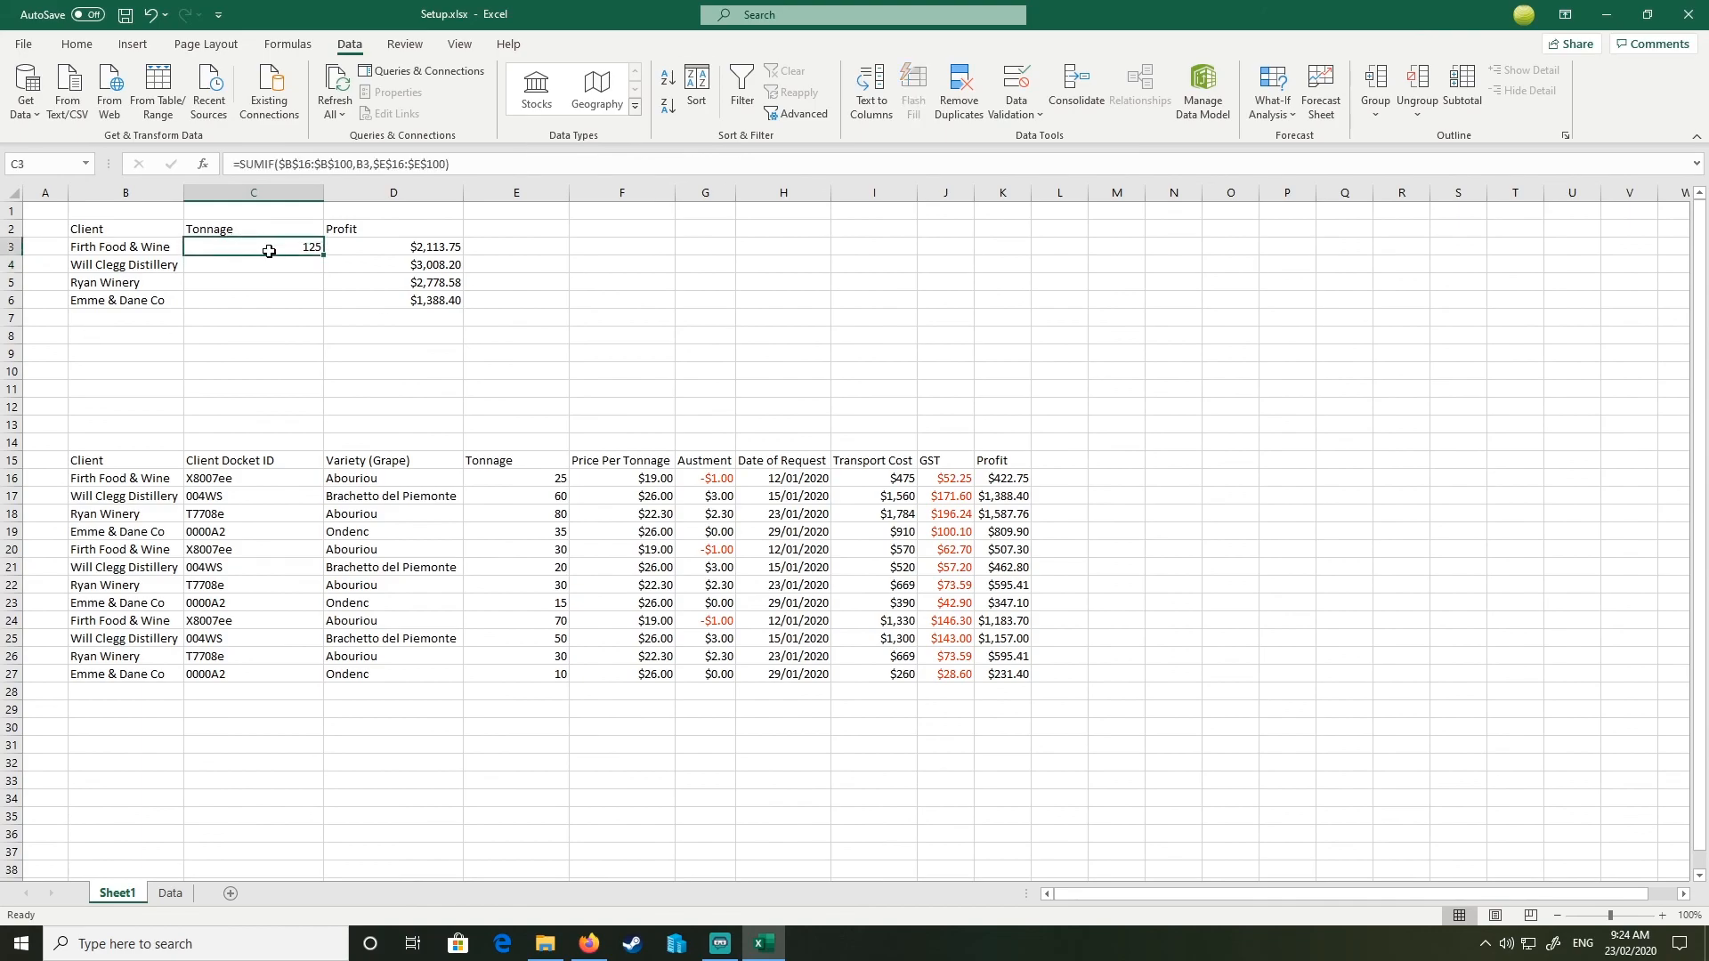
left_click_drag(328, 254, 320, 307)
left_click(868, 389)
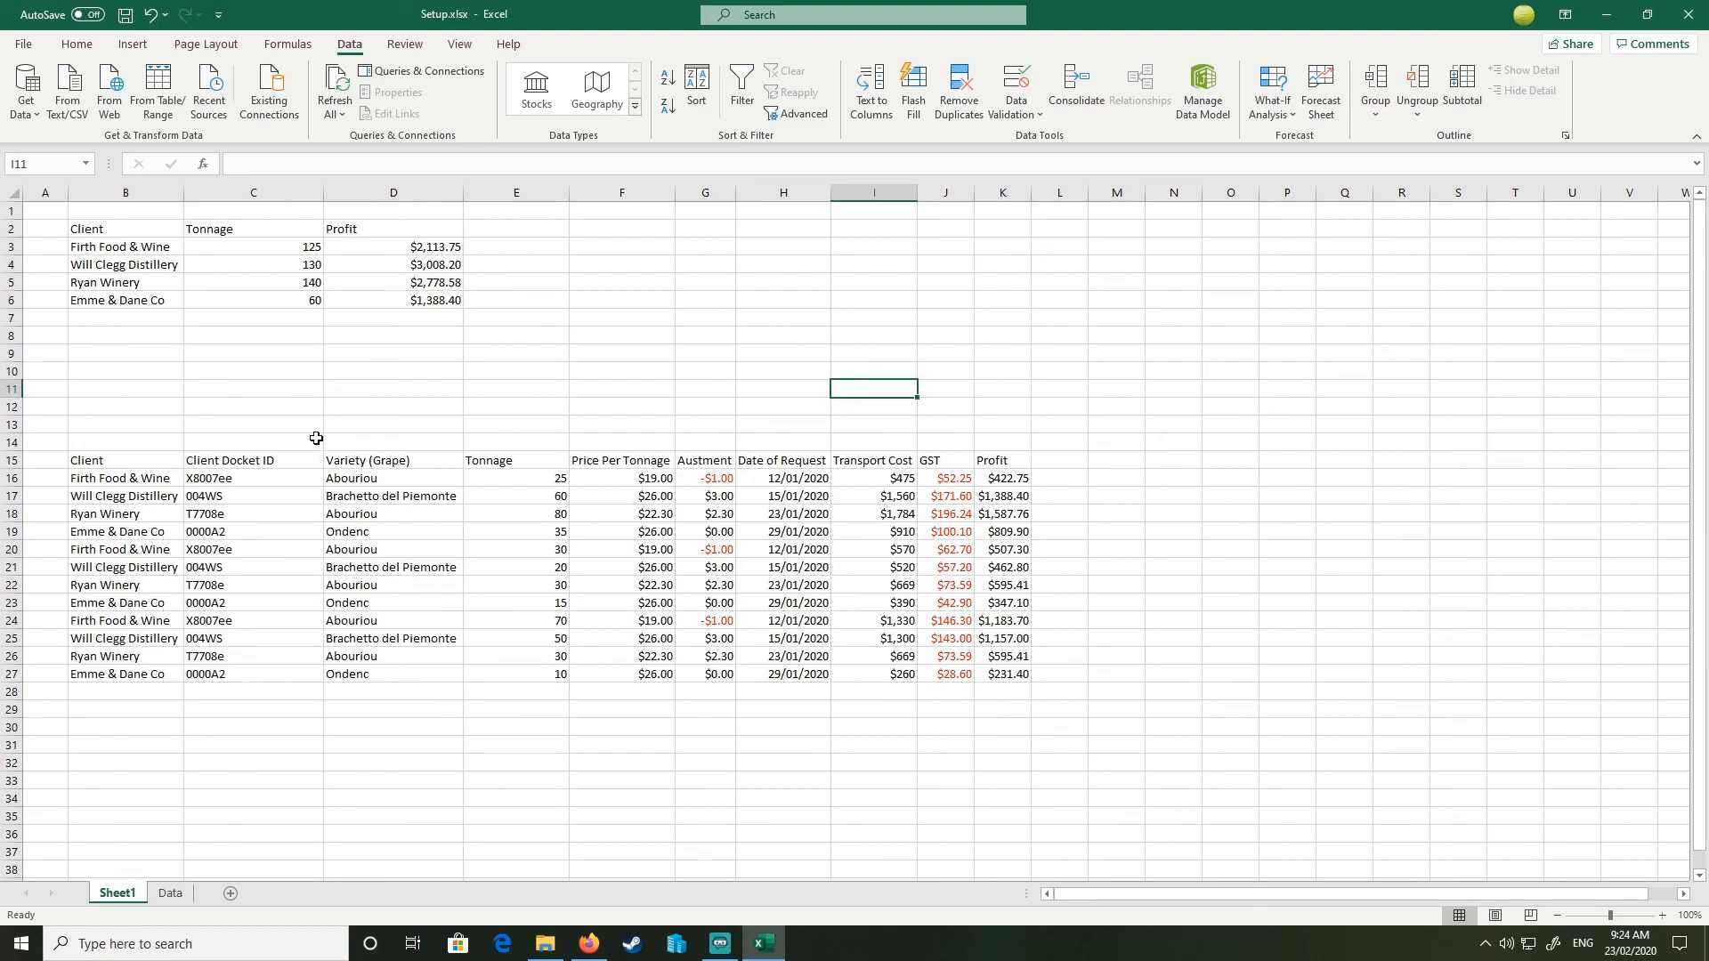
Step: Select the whole order table with its headers, B15:K27
left_click_drag(122, 453, 997, 677)
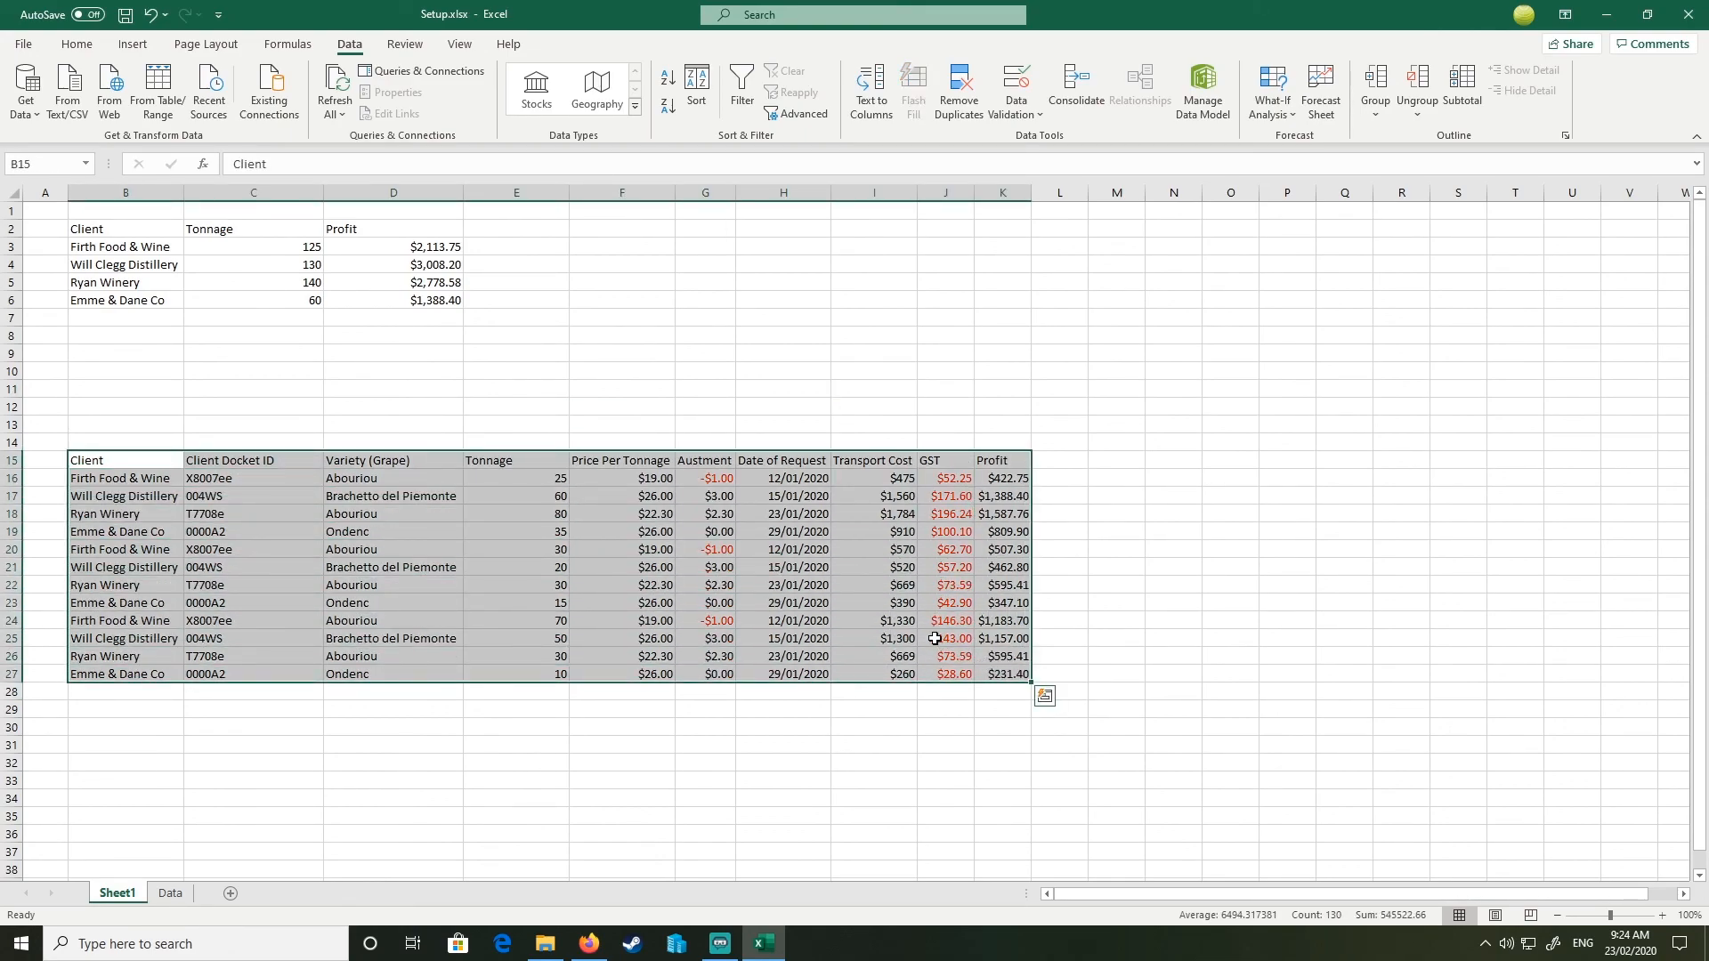